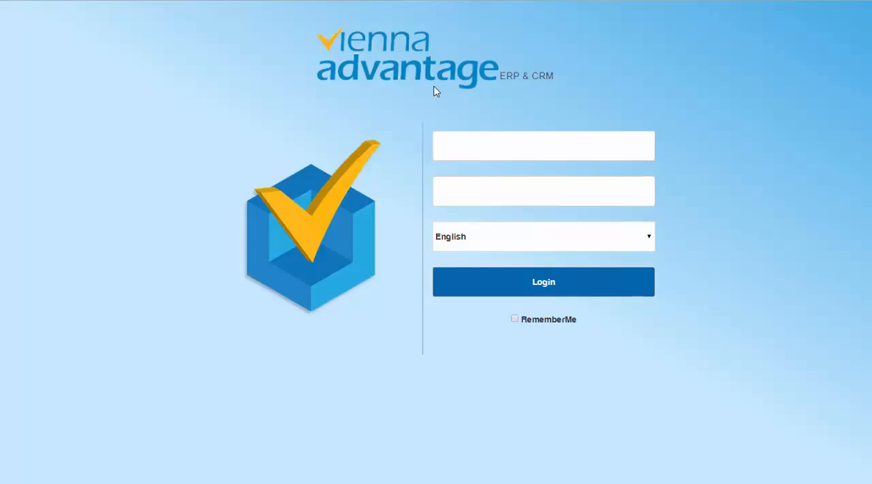
Step: Sign in with the user name SuperUser and the account password, keeping English as the language
left_click(490, 152)
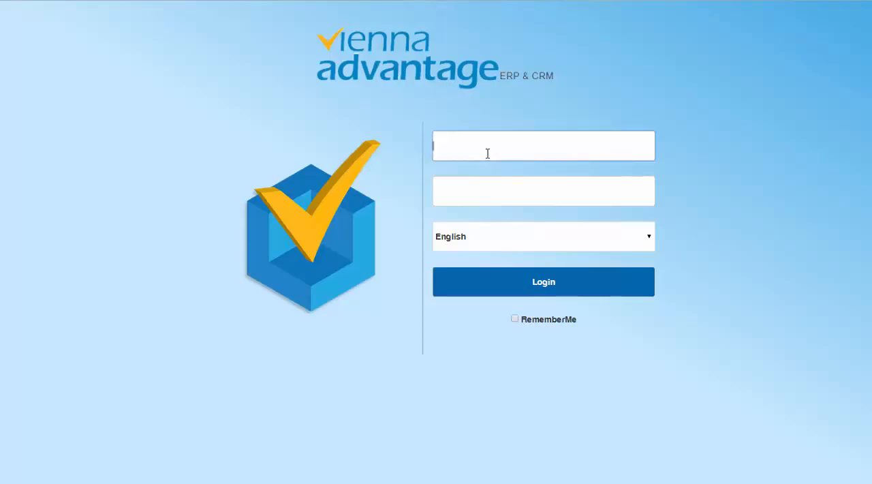
type("SuperUser")
key("Tab")
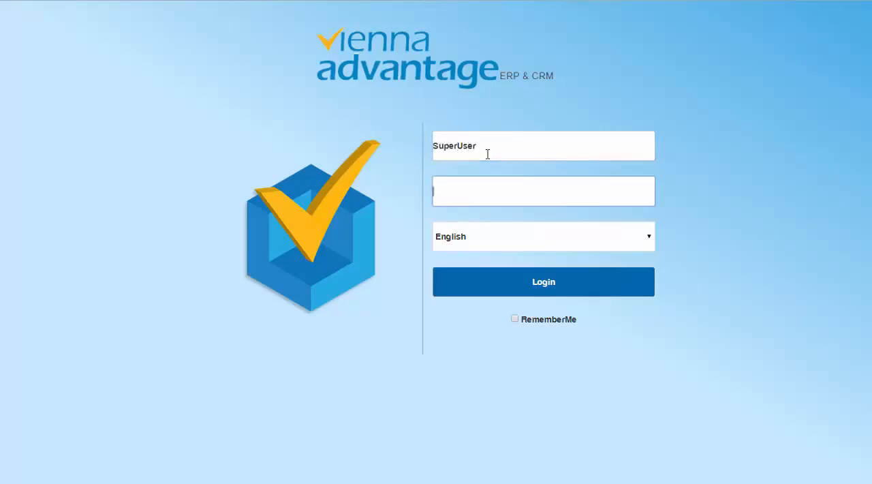
type("superu")
left_click(565, 287)
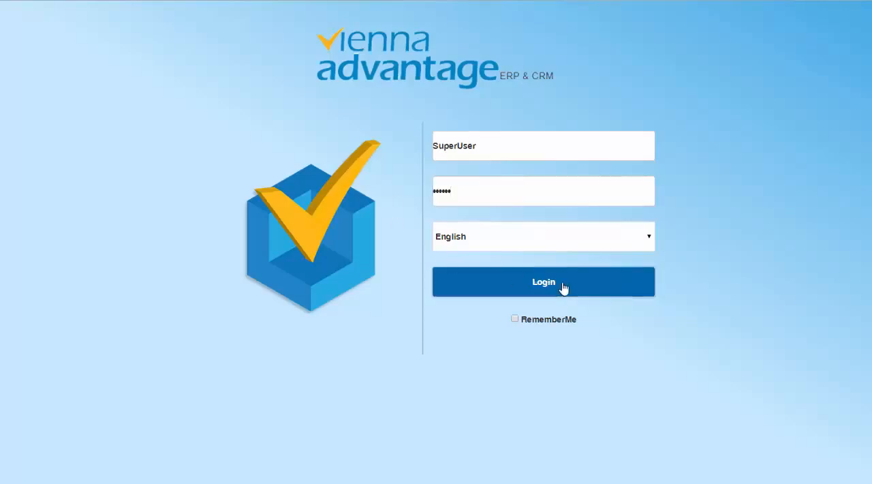
Step: Log in with the System Administrator role, the System client and the * organization
left_click(550, 150)
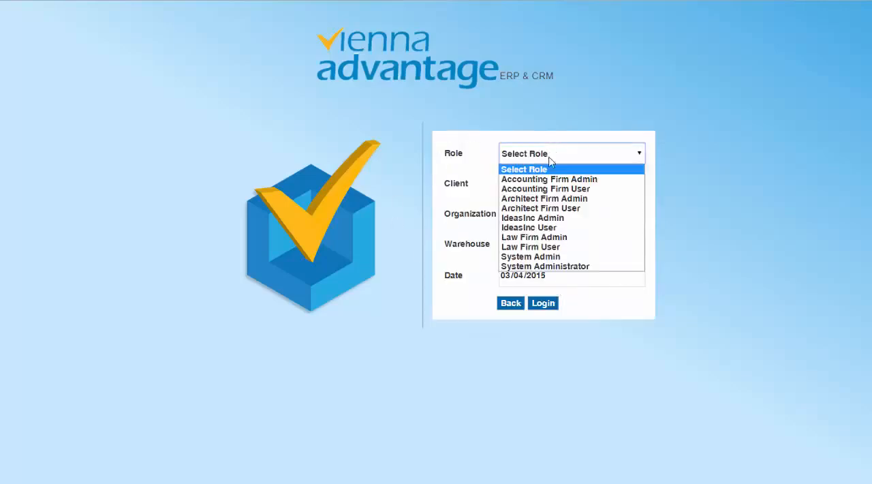
left_click(558, 272)
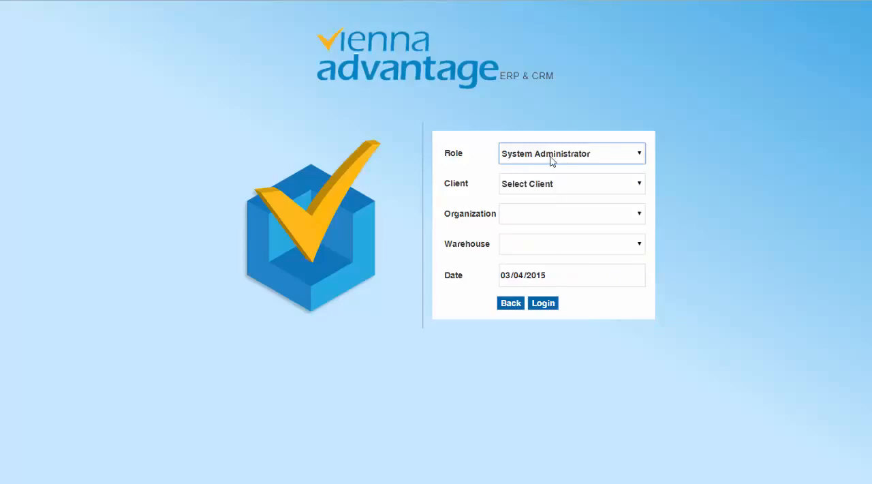
left_click(554, 185)
left_click(549, 209)
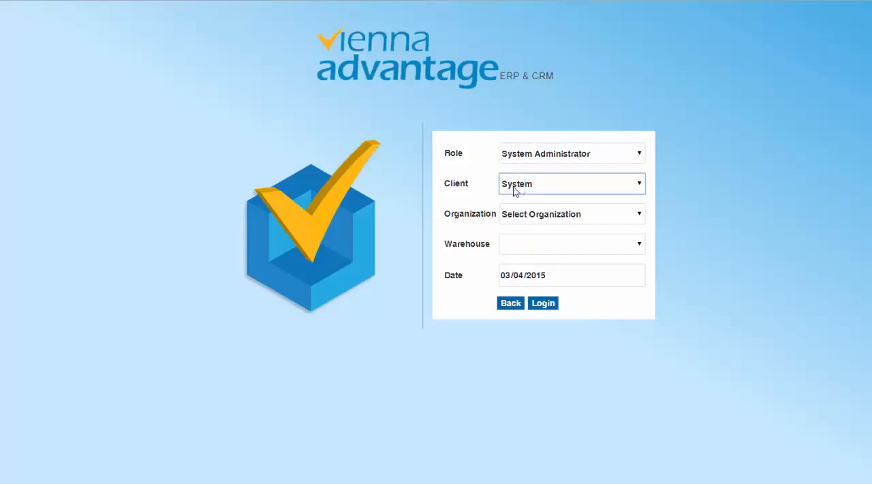
left_click(540, 218)
left_click(535, 238)
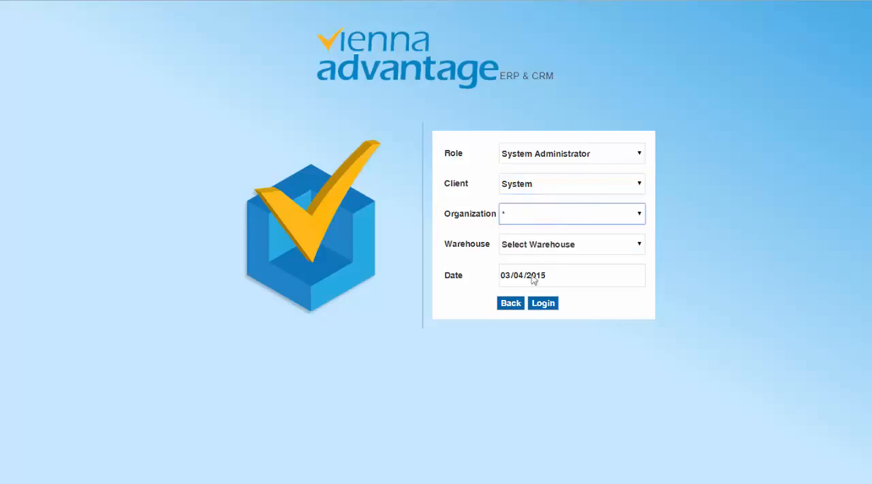
left_click(548, 306)
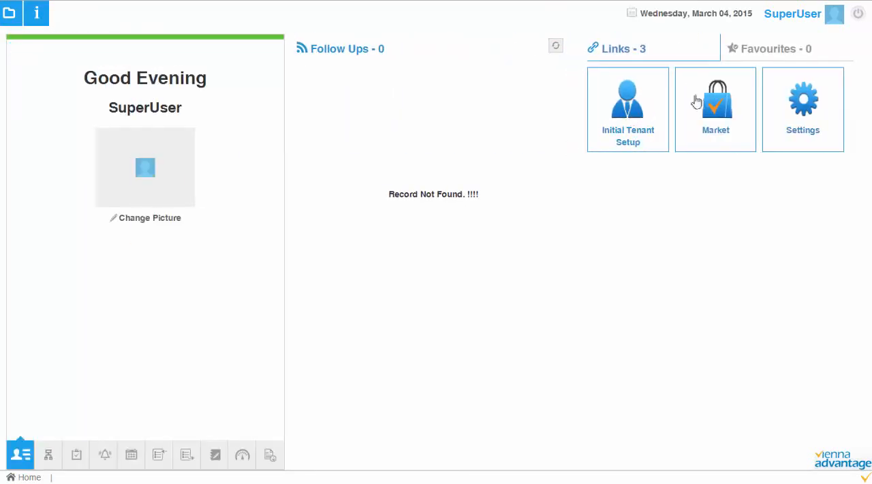
Step: Open the Market and examine the details of the Supporting JSFiles and Framework Base Functionality modules
left_click(722, 101)
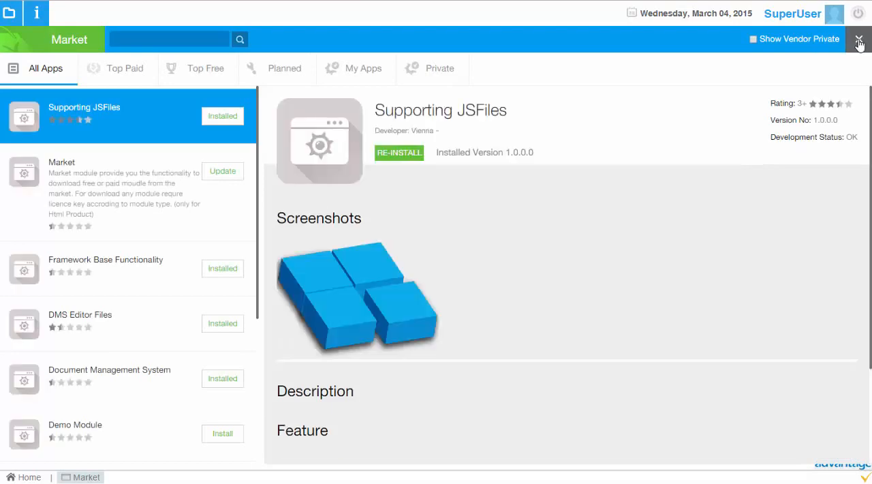
left_click(858, 39)
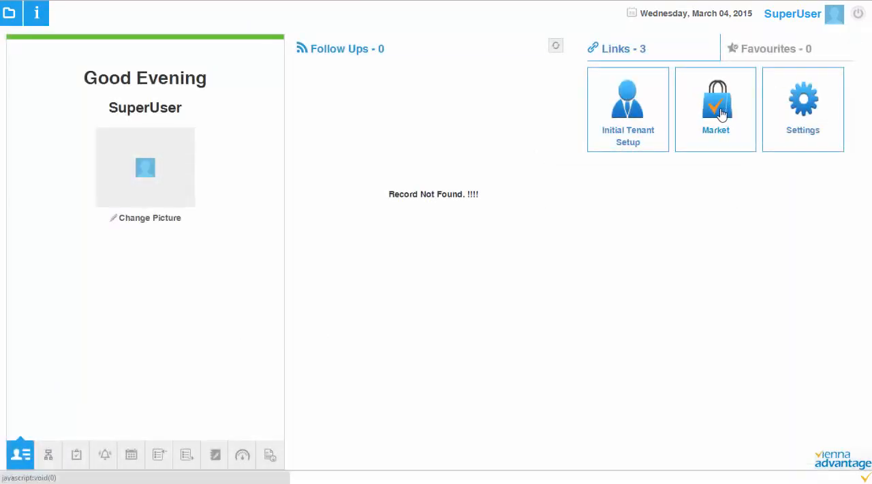
left_click(719, 113)
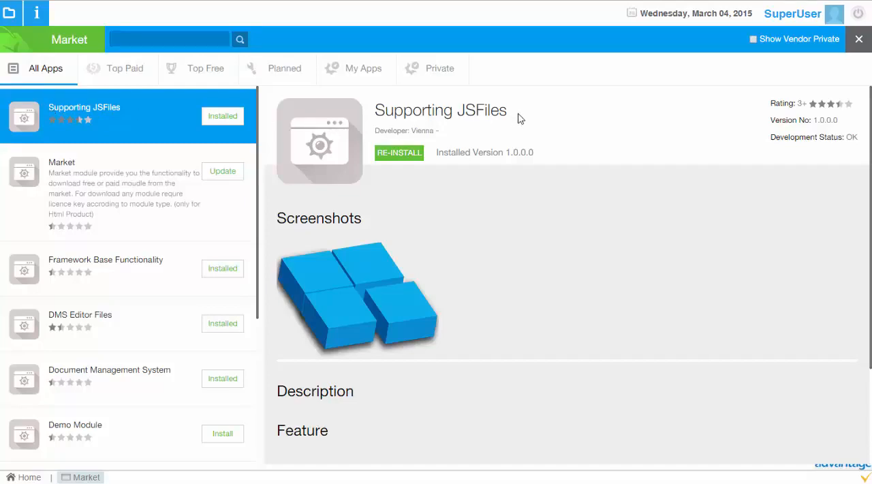
left_click_drag(517, 114, 377, 113)
left_click(391, 111)
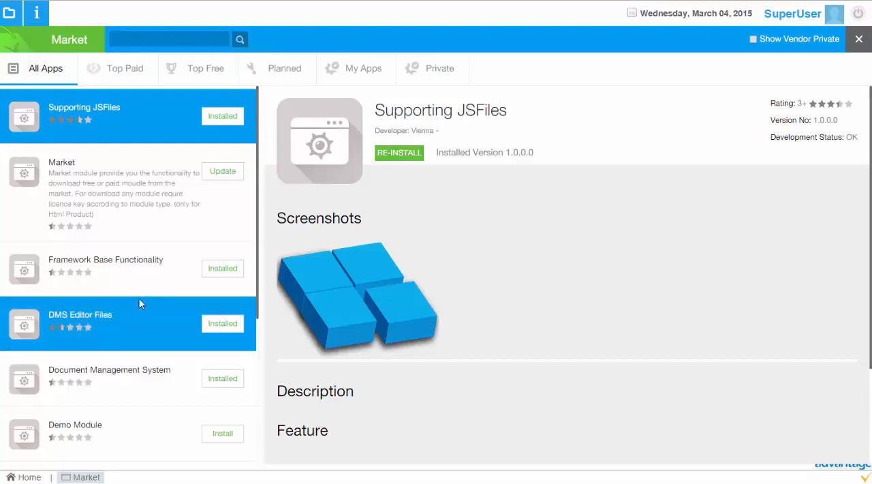
left_click(166, 256)
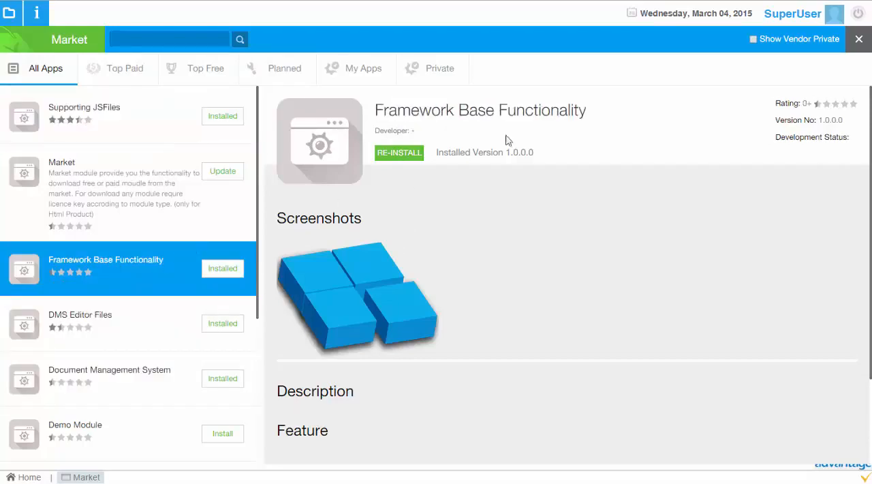
left_click_drag(603, 111, 528, 118)
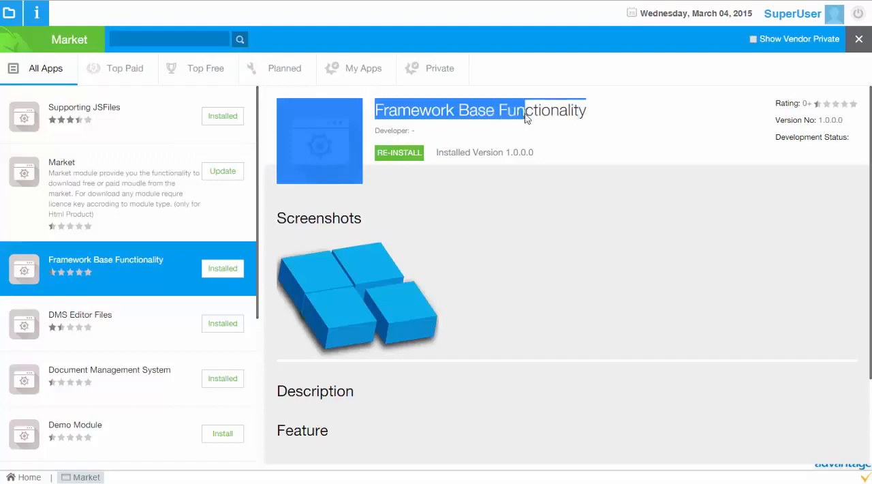
left_click(569, 111)
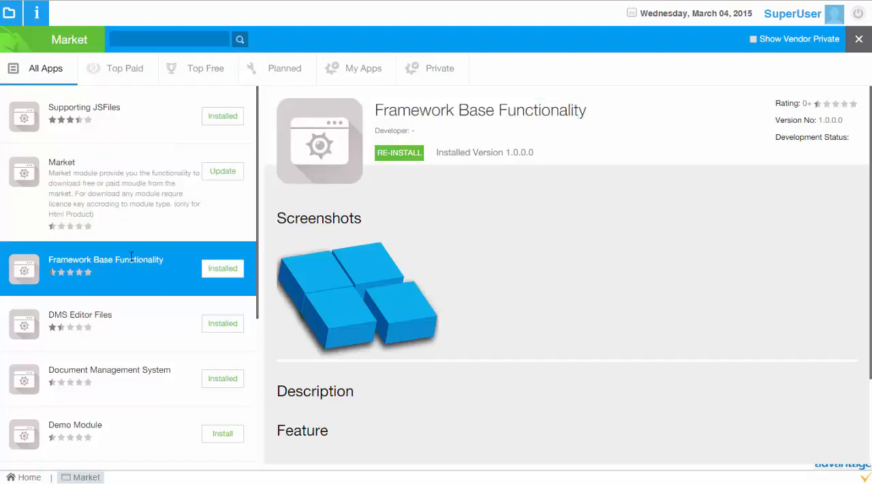
Step: Examine the details of the DMS Editor Files and Document Management System modules
scroll(131, 256, "down", 1)
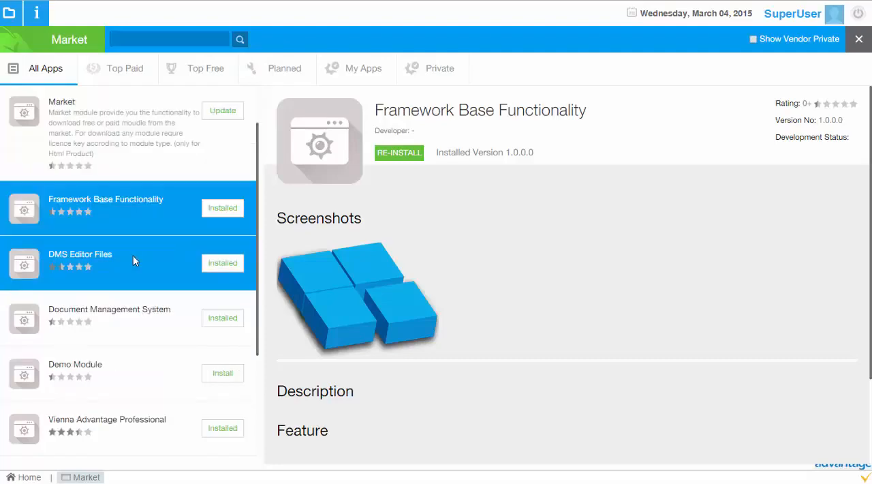
left_click(99, 267)
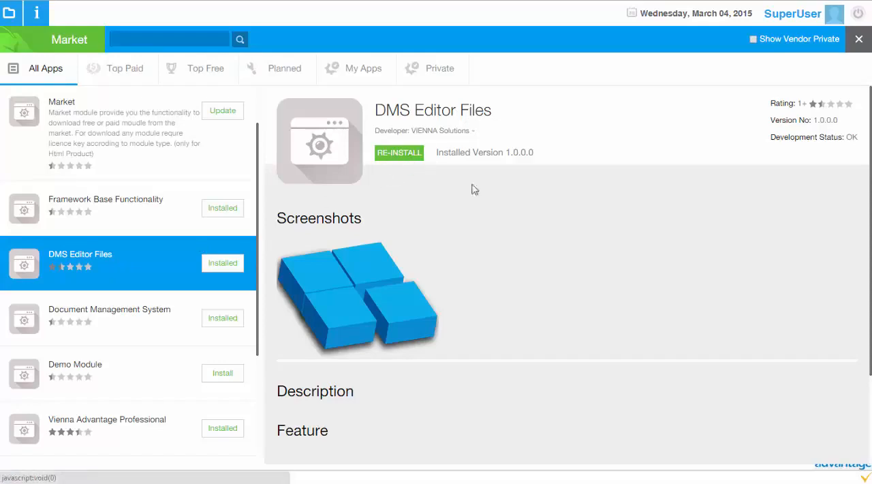
left_click(133, 307)
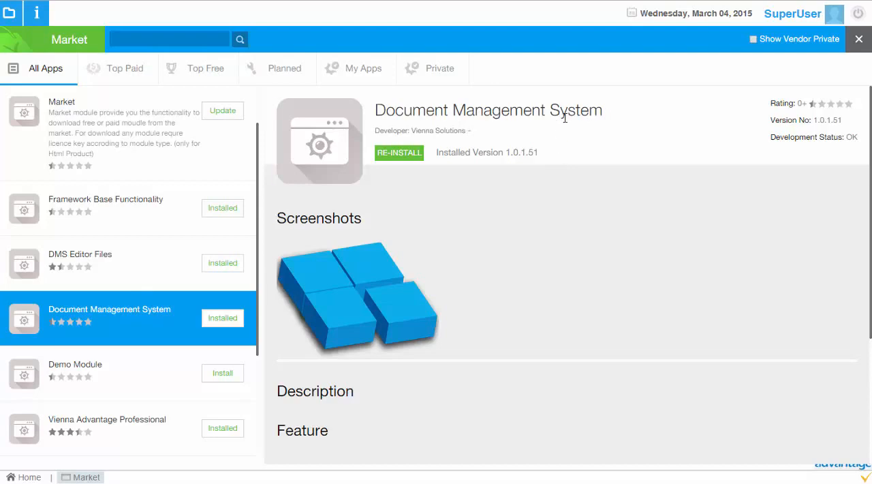
left_click_drag(549, 102, 522, 112)
left_click(522, 111)
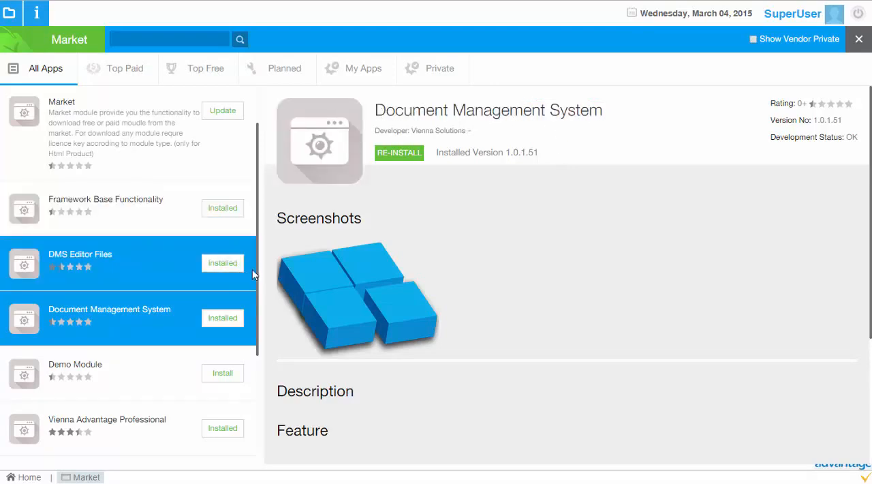
Step: Examine the details of the Vienna Advantage Professional module and close the Market
scroll(249, 273, "down", 3)
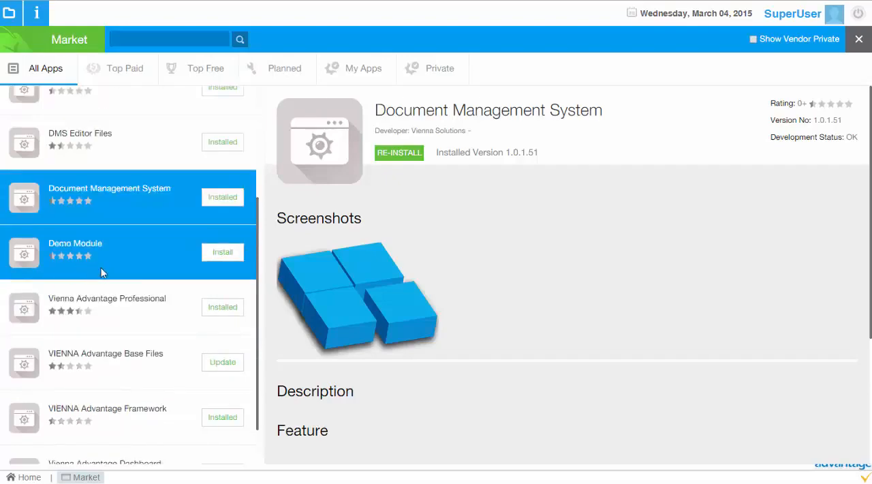
left_click(114, 311)
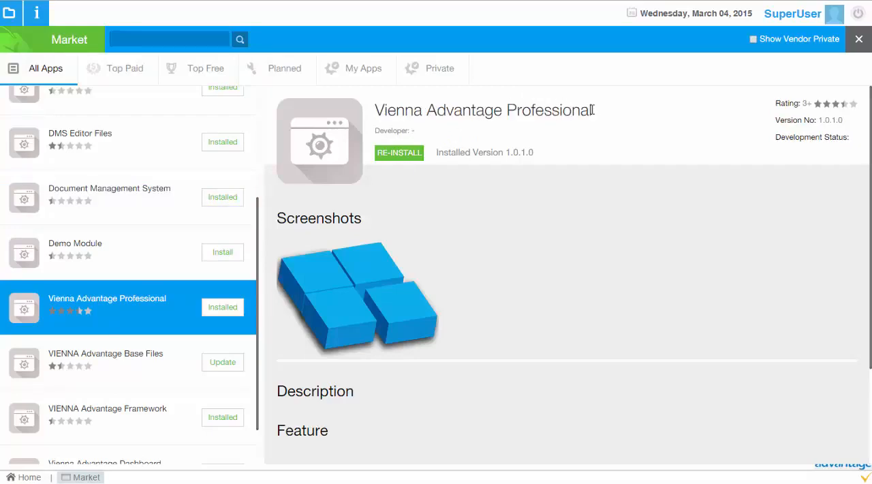
left_click_drag(593, 111, 379, 110)
left_click(378, 110)
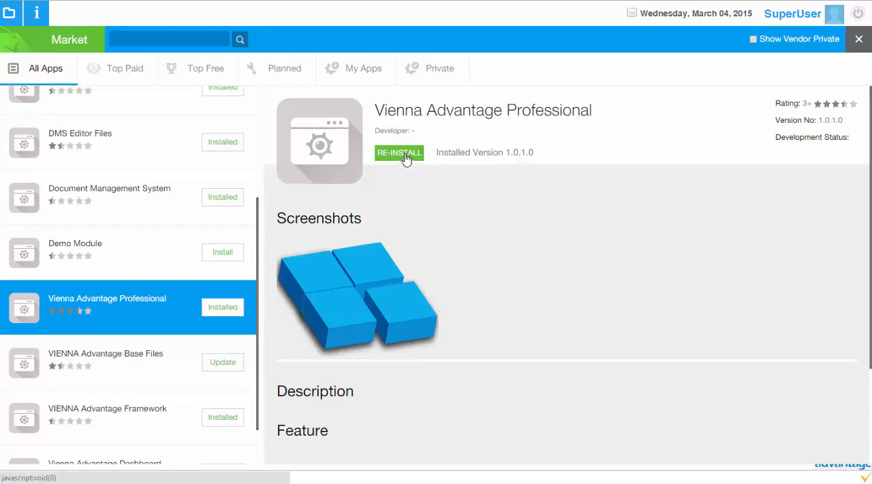
left_click(858, 41)
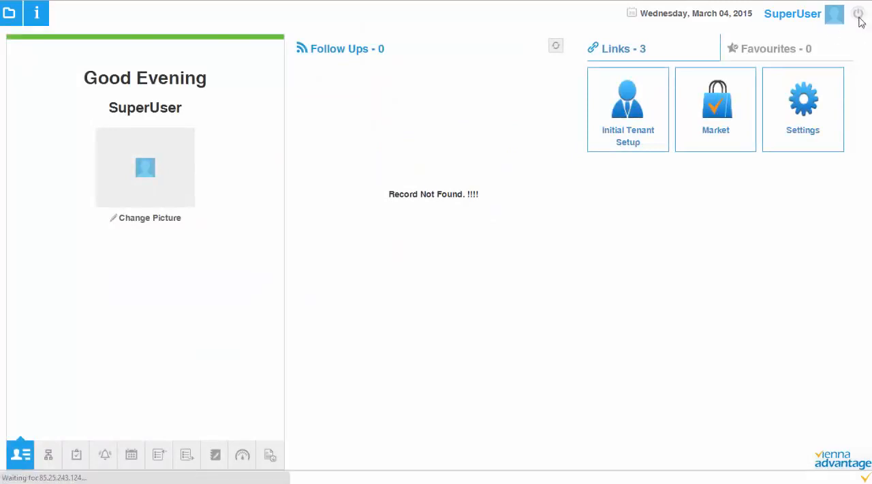
Step: Log out and sign in again with the user name SuperUser and the account password
left_click(858, 21)
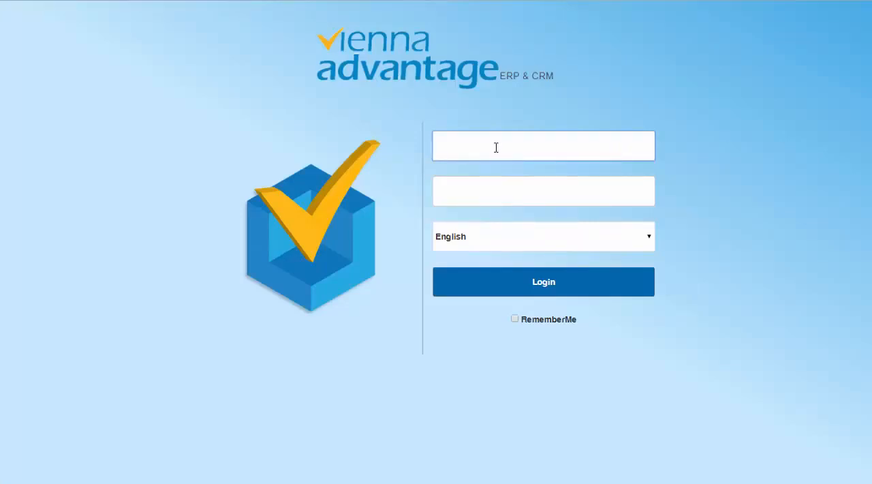
type("SuperUser")
key("Tab")
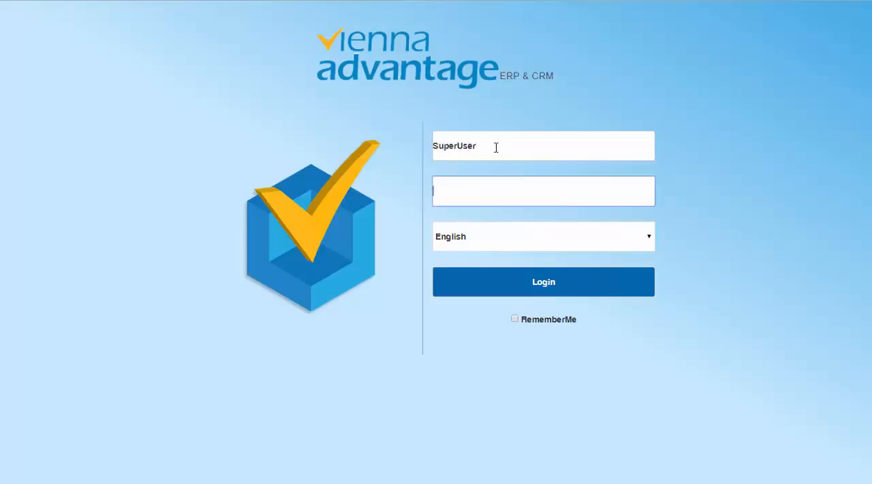
type("superu")
key("Return")
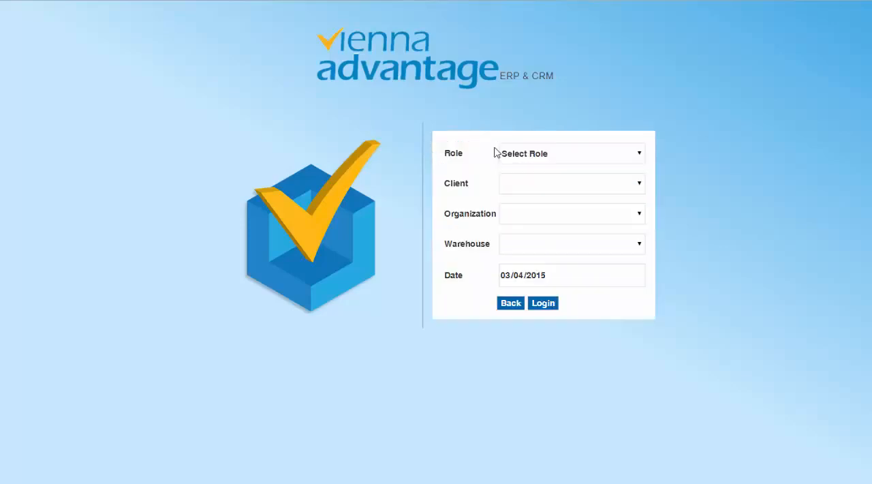
Step: Select the System Administrator role, System client and * organization for the new session and log in
left_click(548, 154)
left_click(545, 265)
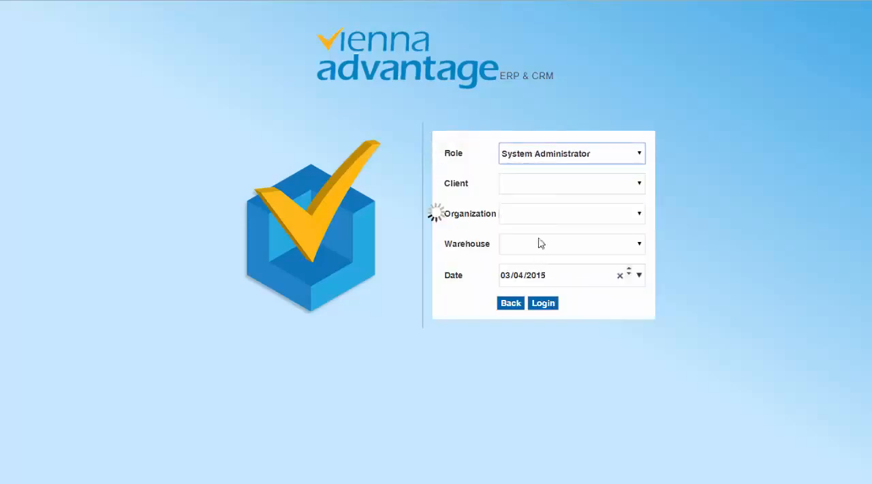
left_click(545, 184)
left_click(538, 208)
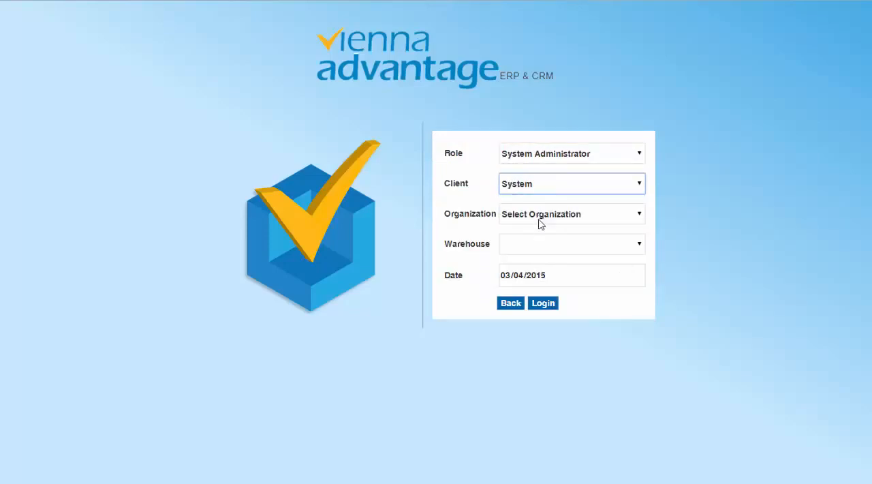
left_click(539, 217)
left_click(538, 239)
left_click(543, 304)
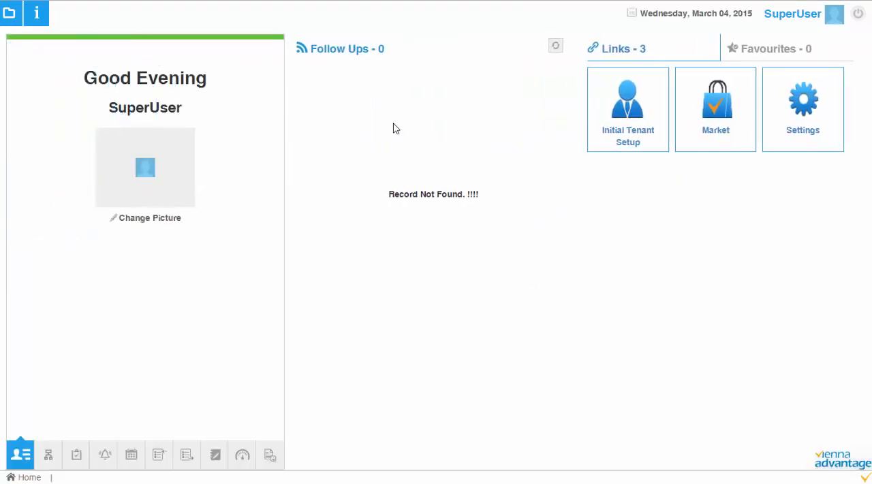
Step: Open Initial Tenant Setup and enter Insurance Company as the tenant and ABC Insurance Limited as the organization
left_click(621, 100)
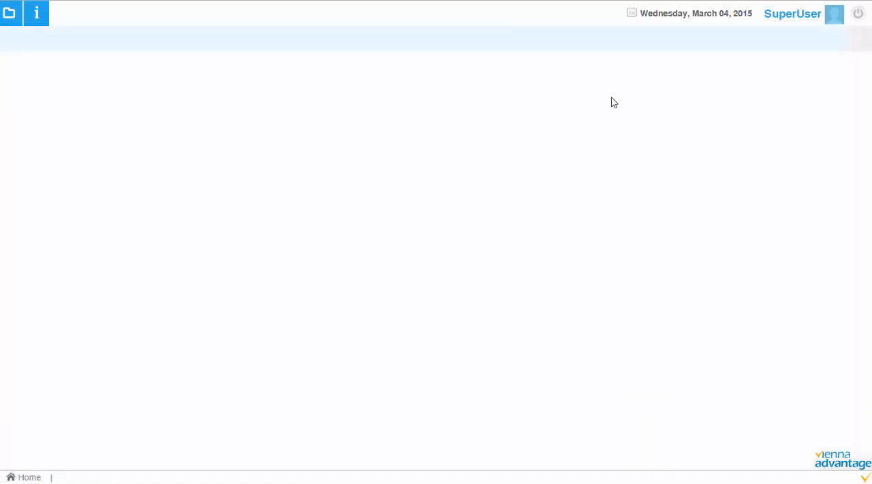
left_click(297, 115)
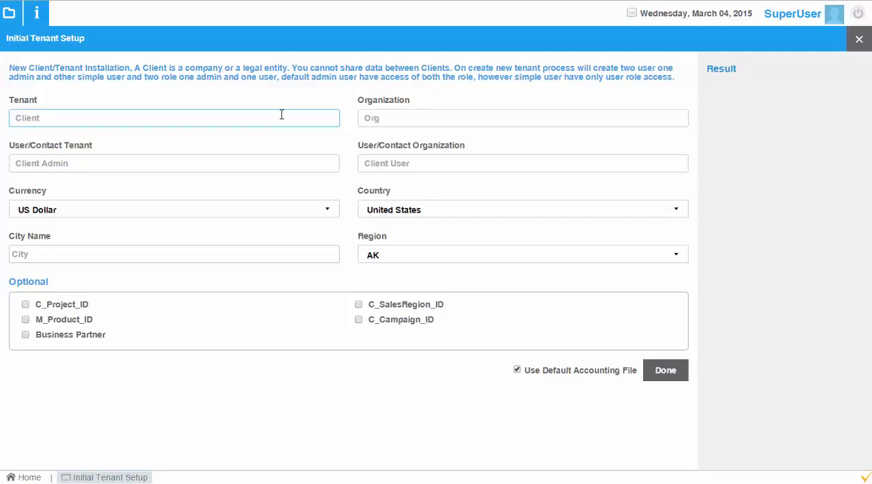
type("Insurance Company")
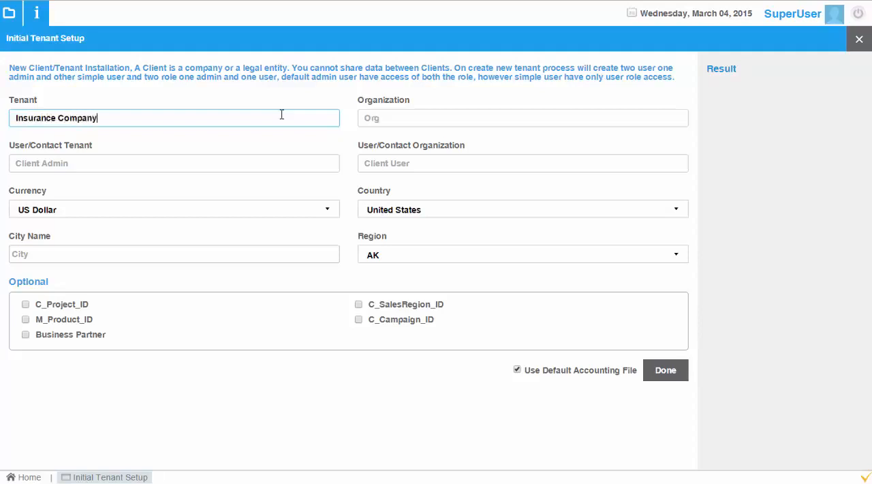
key("Tab")
type("AB")
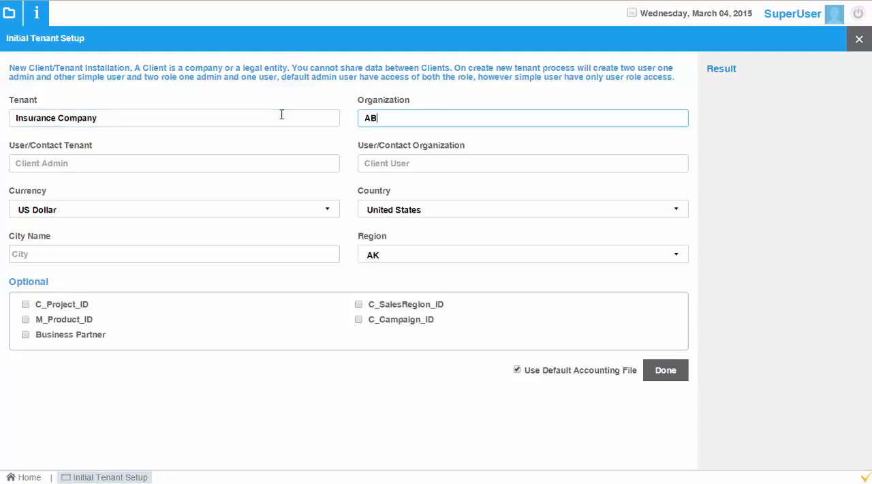
type("C Insurance Limited")
key("Tab")
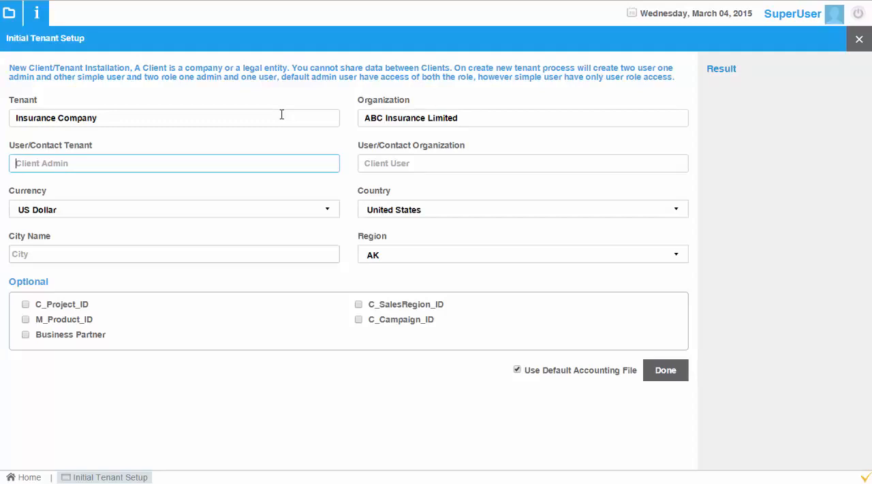
Step: Set the tenant's user/contact to InsuranceAdmin and the organization's user/contact to InsuranceUser
type("InsuranceAdmin")
key("Tab")
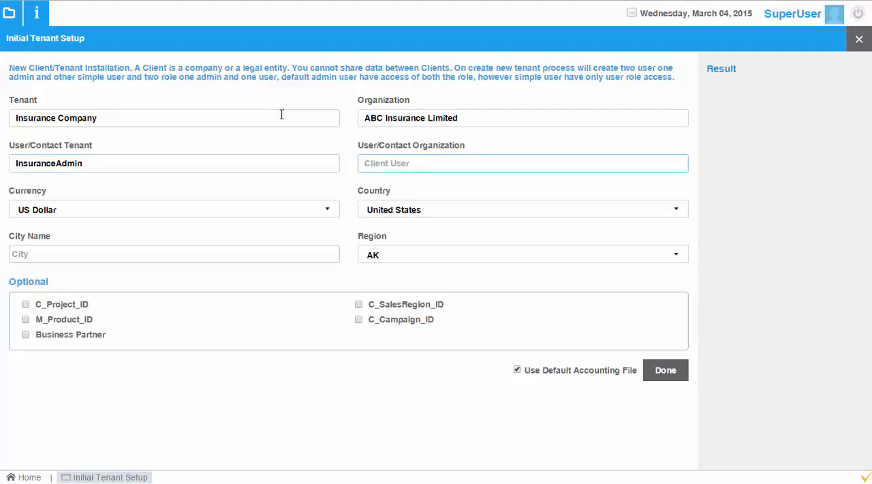
type("InsuranceUser")
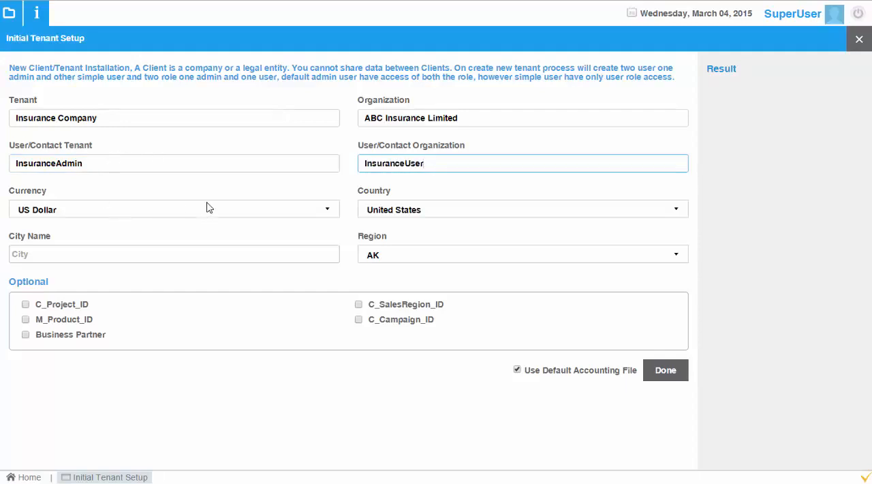
left_click_drag(94, 164, 3, 167)
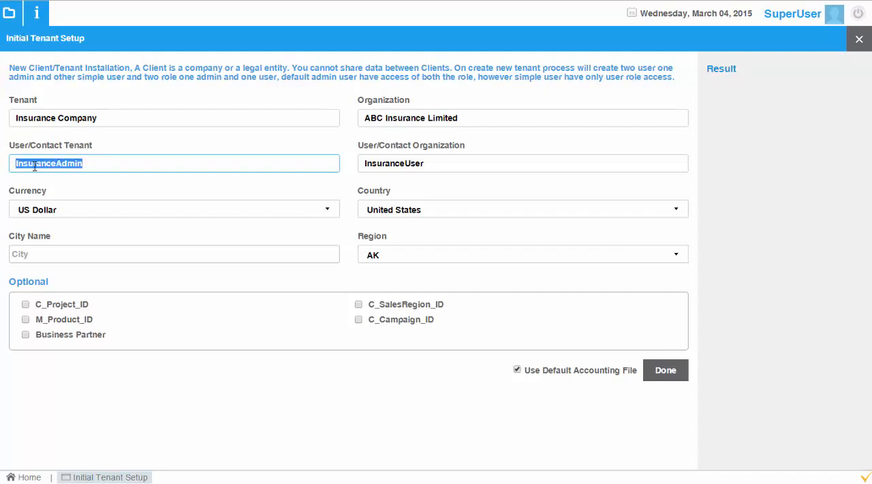
left_click(91, 164)
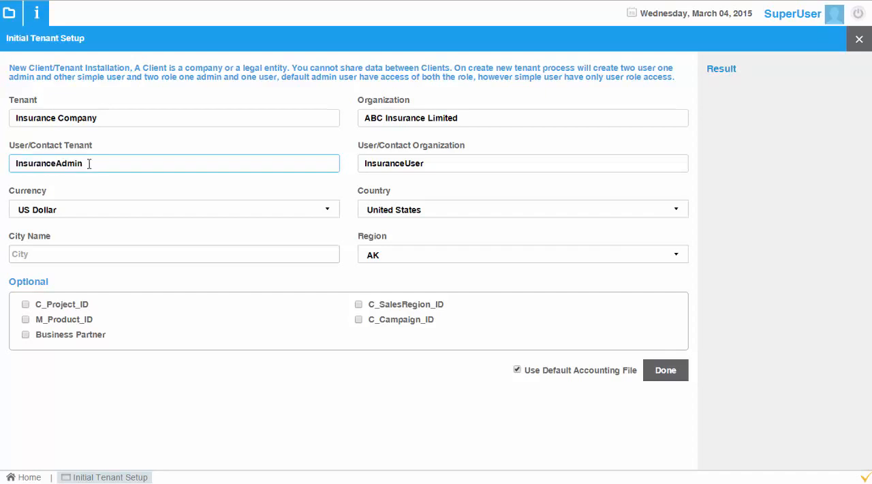
left_click_drag(88, 164, 20, 167)
left_click(31, 167)
Step: Set the city to New York and the region to NY, and run the tenant setup with the default accounting file
left_click(228, 259)
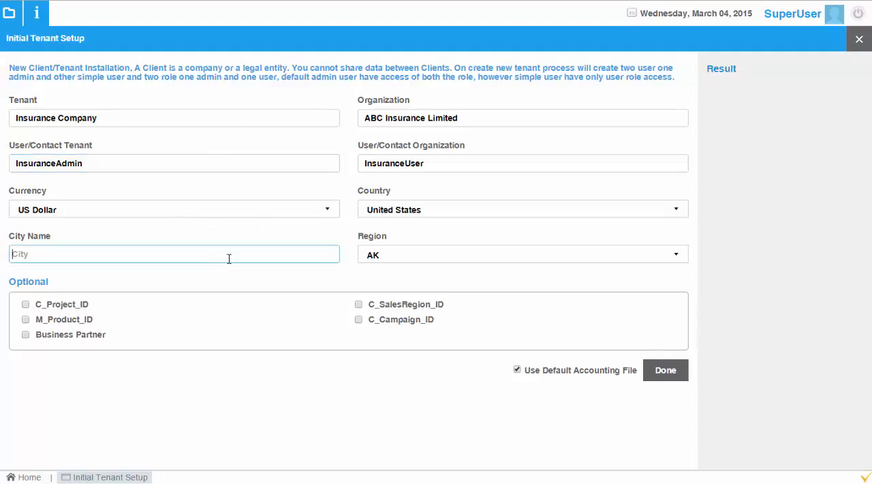
type("New York")
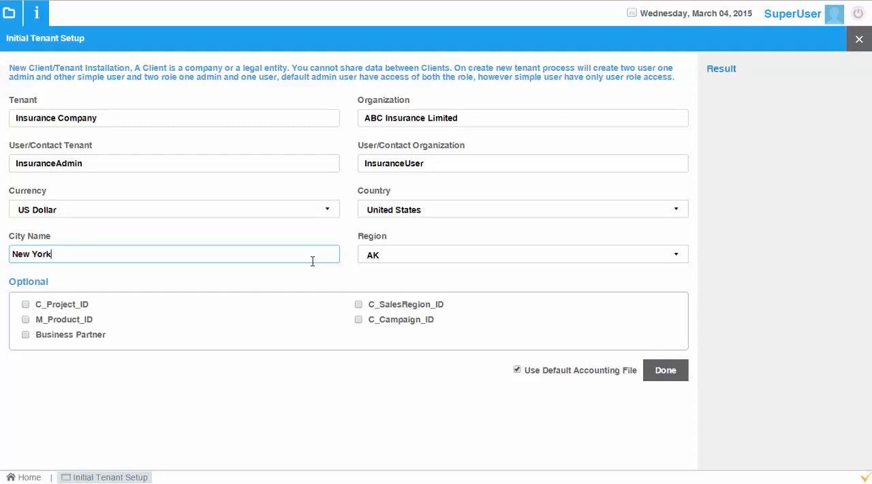
key("Tab")
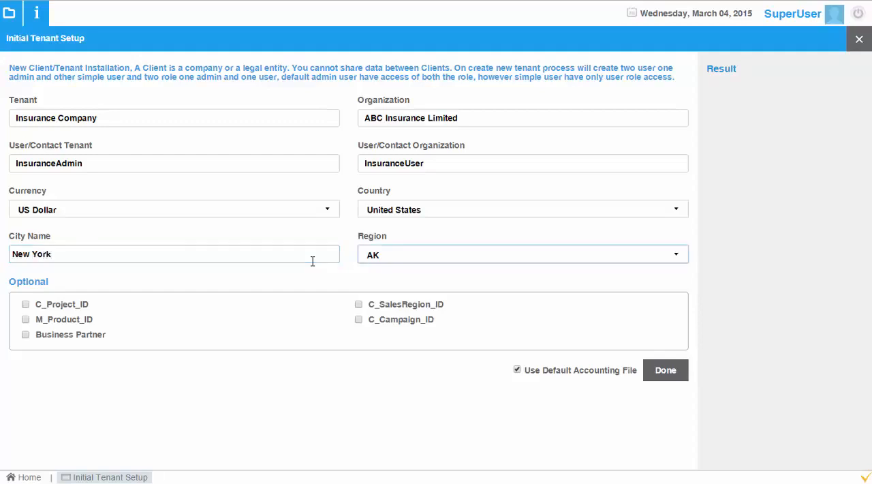
type("ny")
left_click(673, 375)
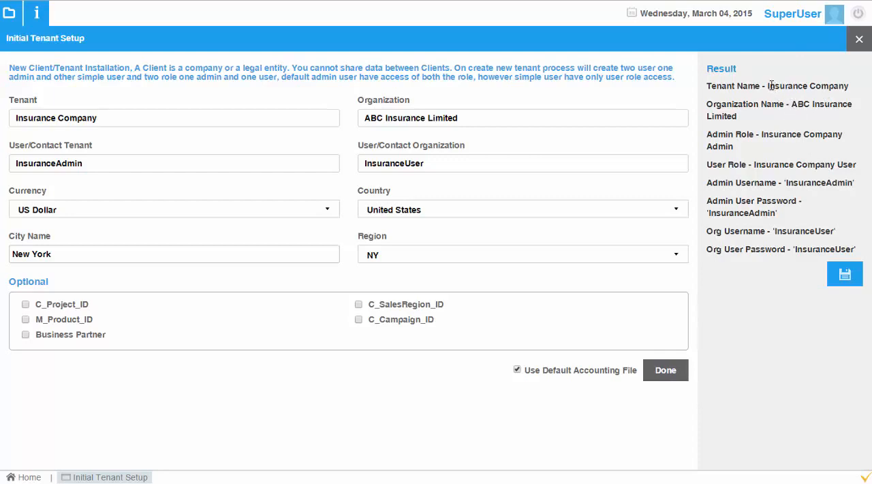
Step: Review the tenant, organization, roles and login credentials listed in the tenant setup result
left_click_drag(767, 86, 849, 87)
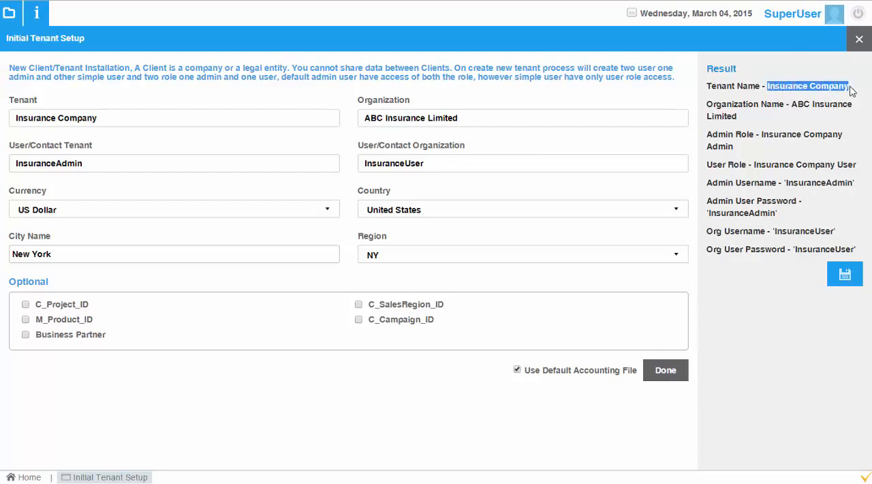
left_click(793, 102)
left_click_drag(792, 105, 853, 167)
left_click(784, 143)
left_click(851, 167)
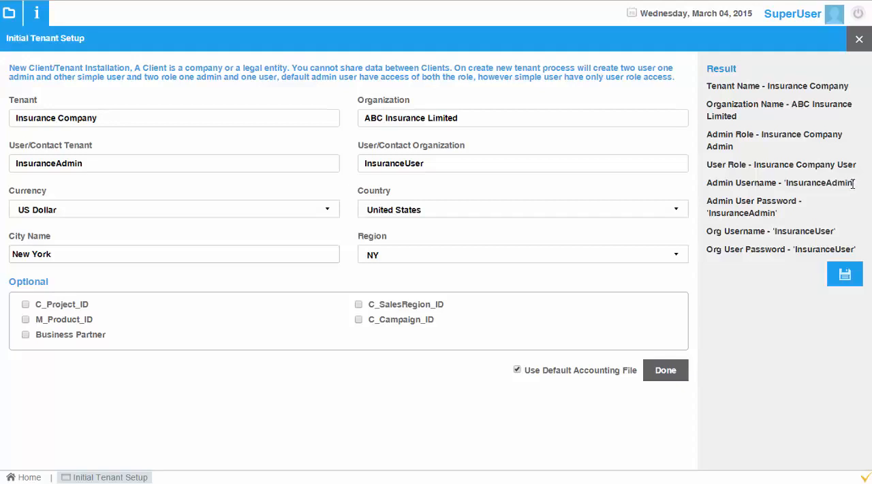
left_click_drag(852, 182, 786, 182)
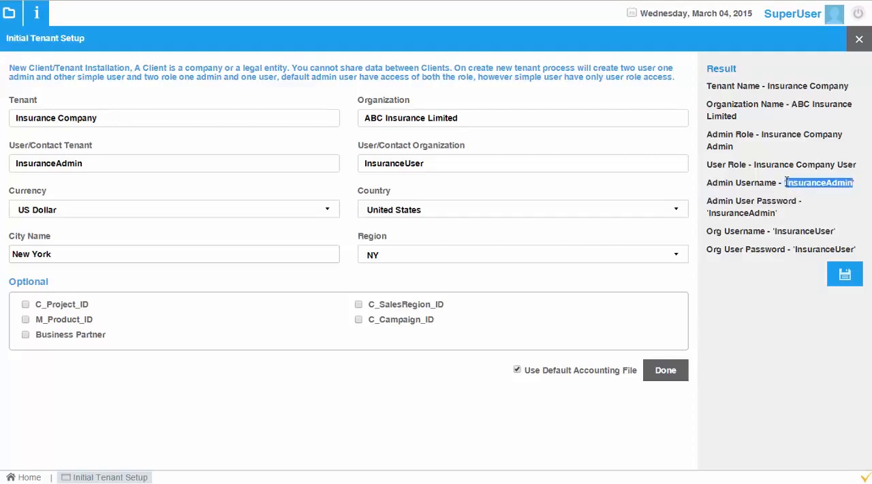
left_click(787, 231)
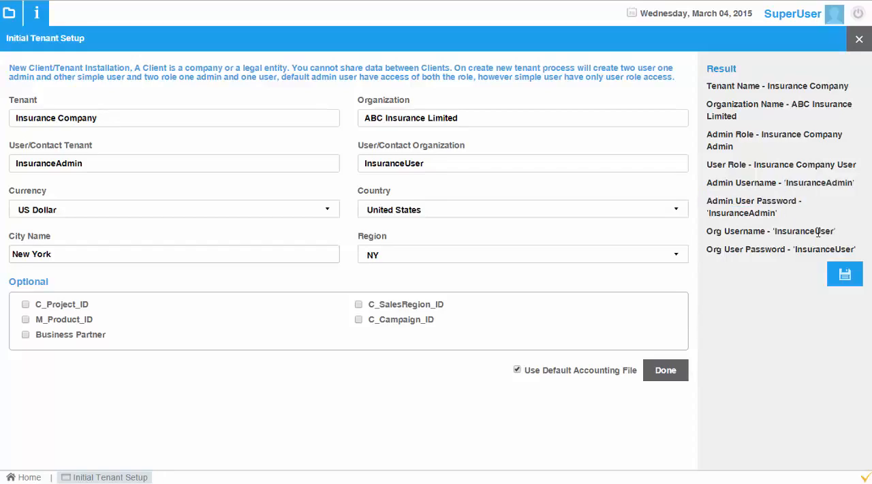
left_click_drag(832, 231, 776, 231)
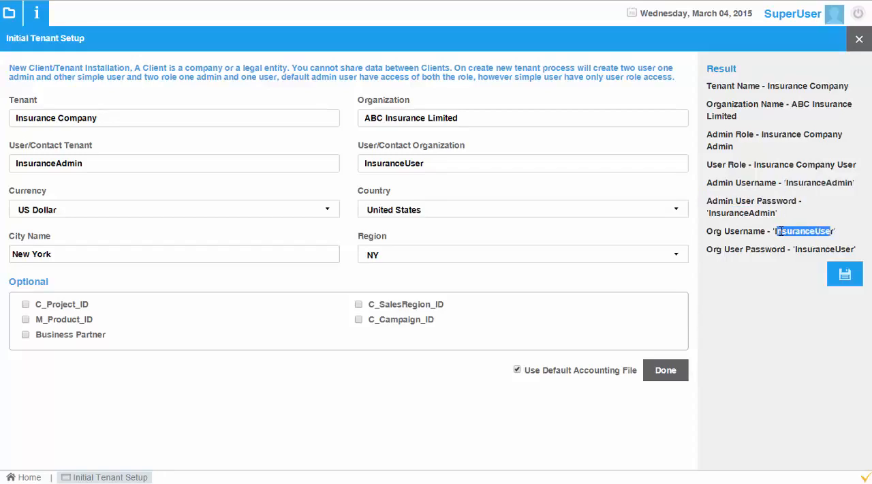
left_click(824, 248)
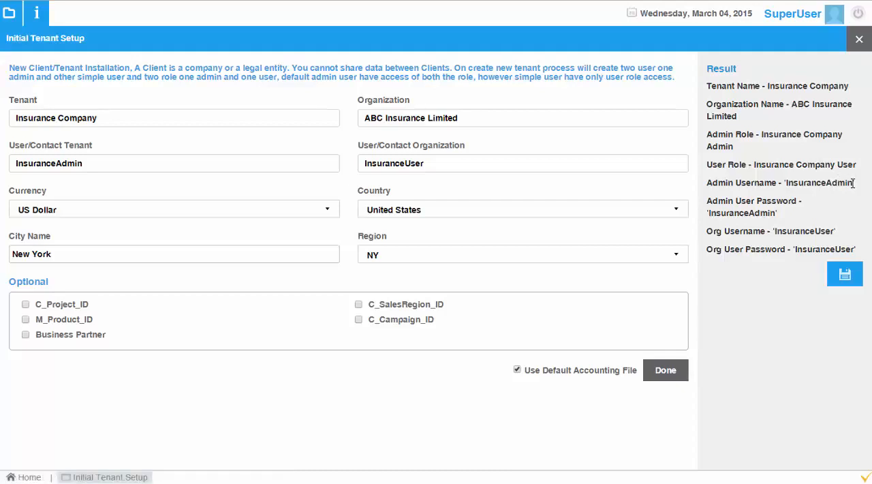
left_click_drag(852, 183, 784, 180)
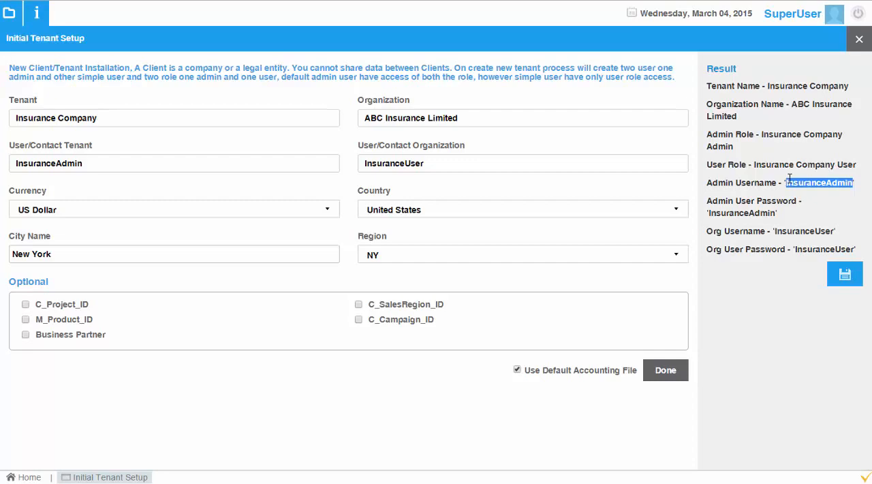
Step: Close Initial Tenant Setup, log out, and sign in with the user name InsuranceAdmin and the account password
left_click(860, 41)
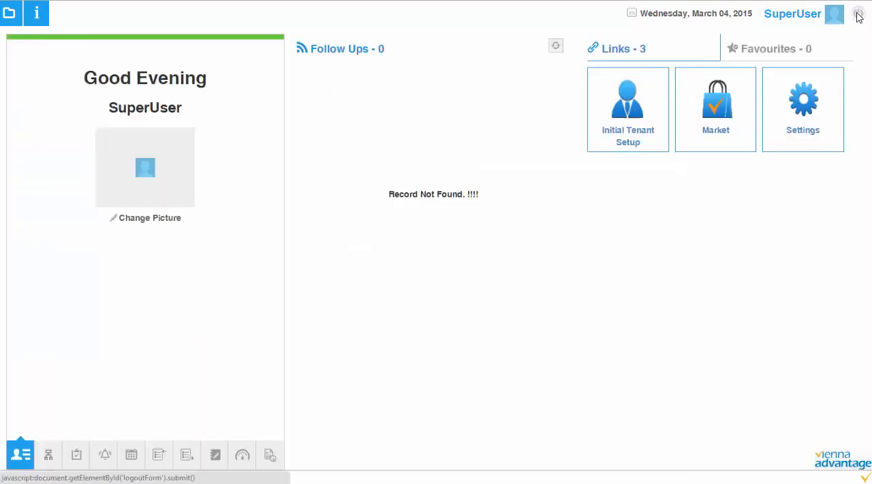
left_click(858, 17)
type("InsuranceAdmin")
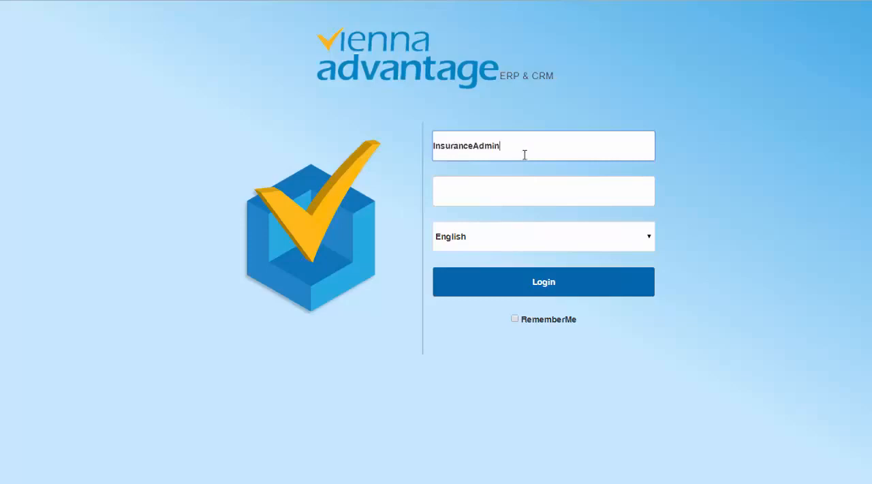
left_click(508, 194)
type("InsuranceAdmin")
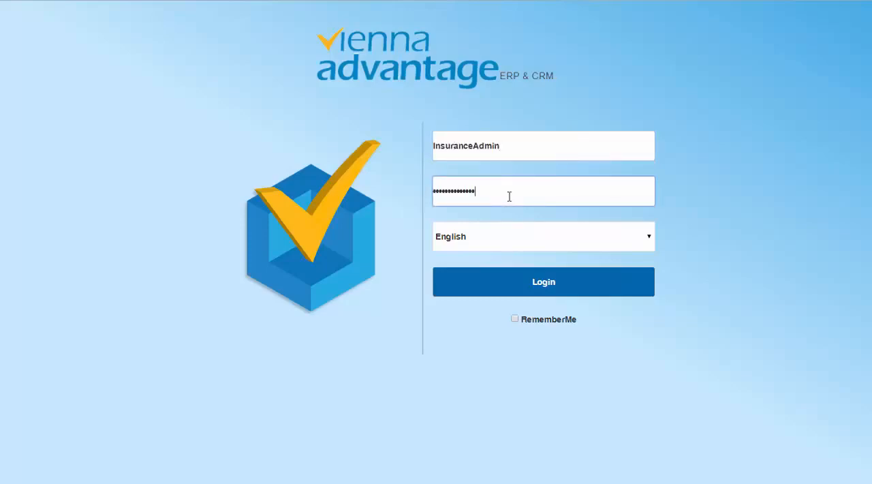
left_click(549, 283)
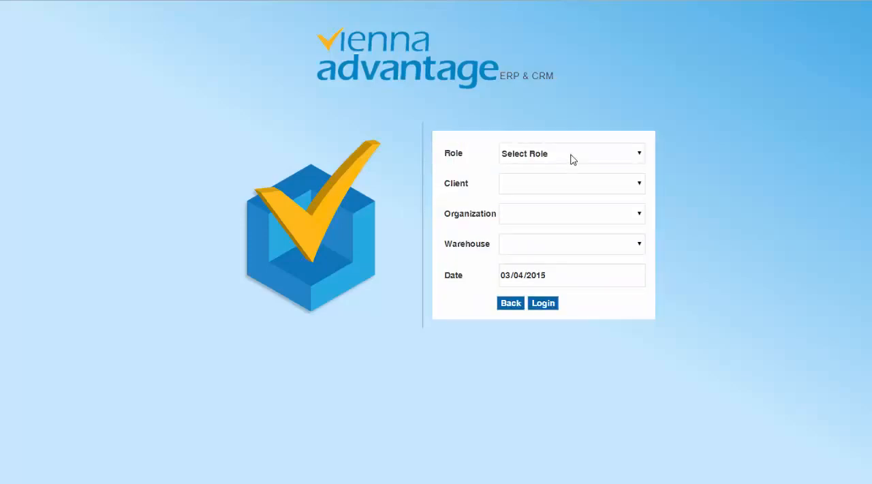
Step: Select the Insurance Company Admin role, Insurance Company client and ABC Insurance Limited organization, and log in
left_click(572, 159)
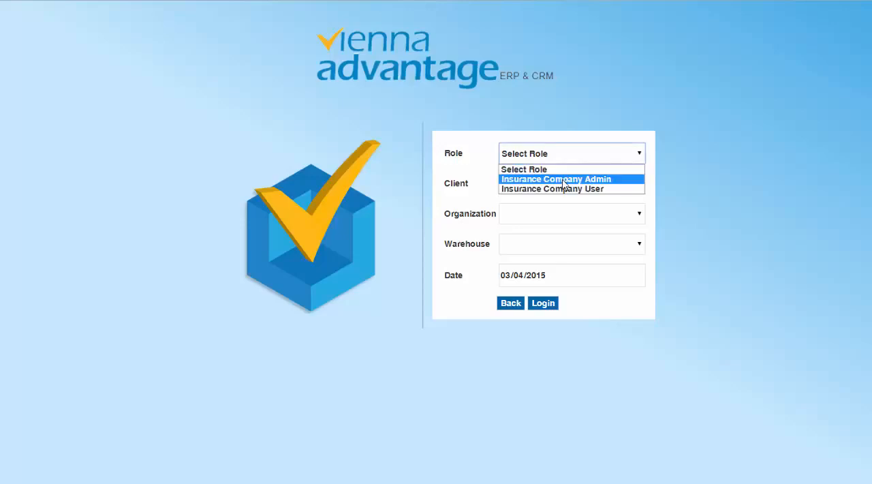
left_click(563, 179)
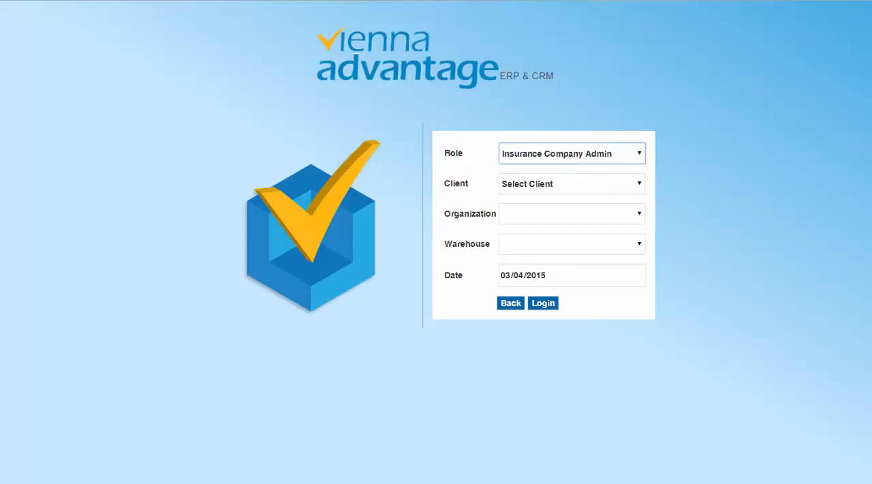
left_click(612, 160)
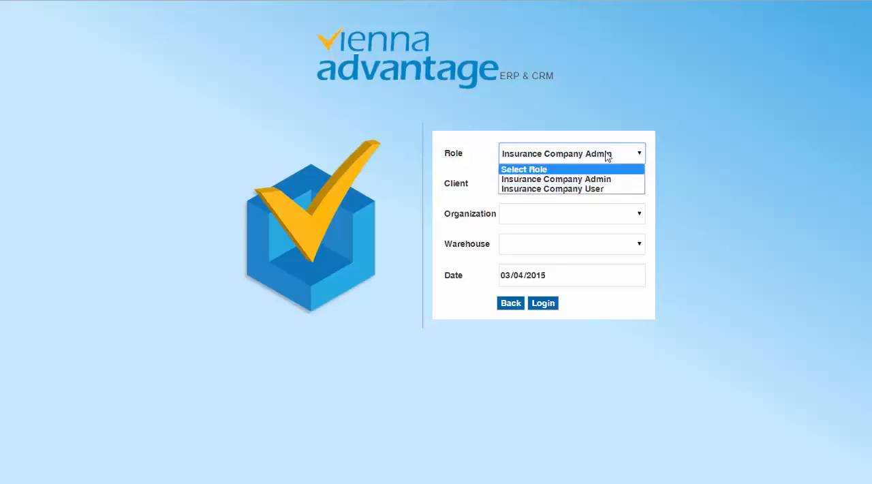
left_click(605, 158)
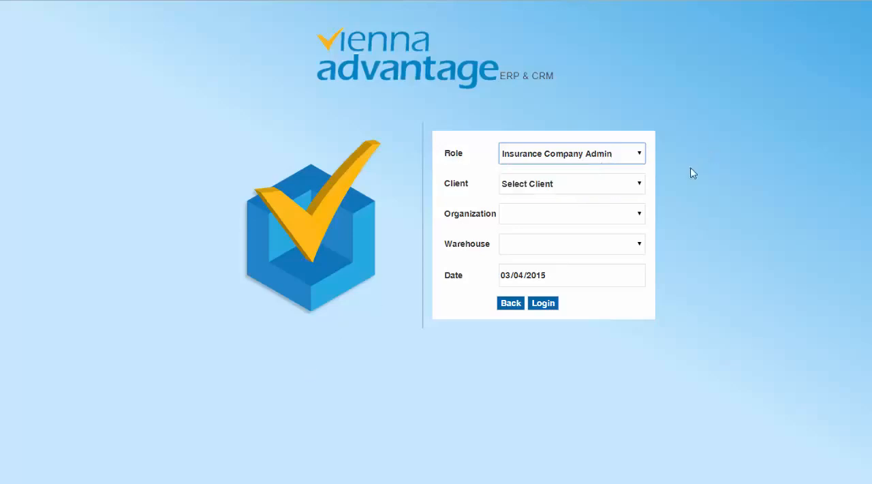
left_click(631, 184)
left_click(620, 211)
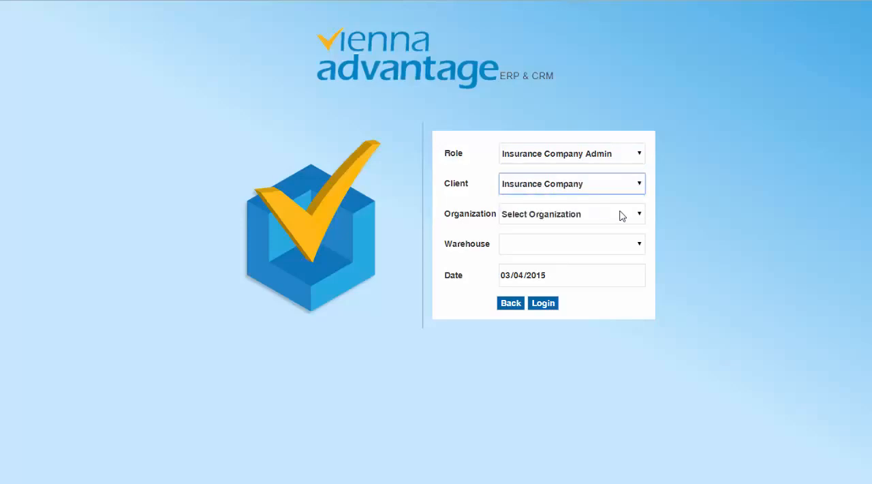
left_click(613, 218)
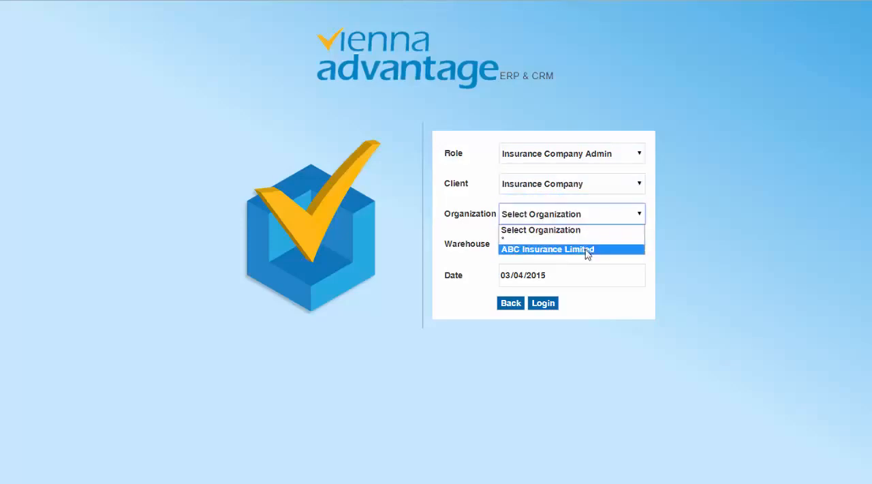
left_click(587, 250)
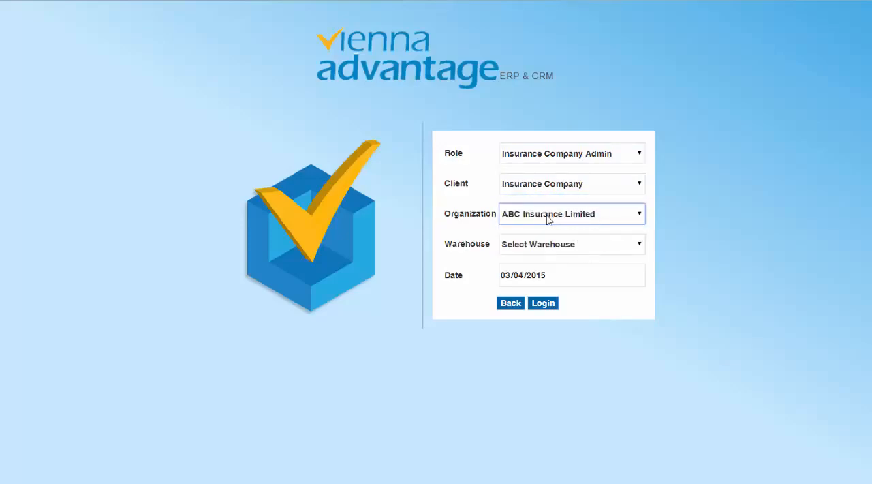
left_click(545, 305)
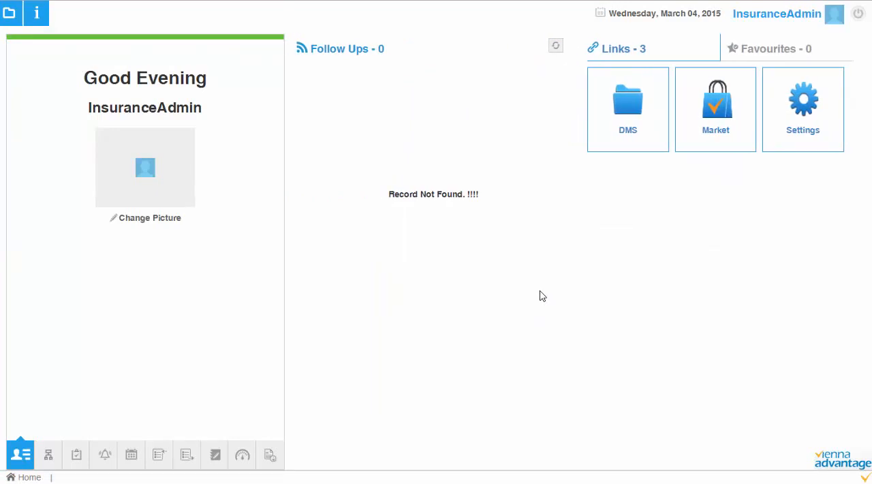
Step: Check the session's role, client and organization, and view the home page's Workflow Activities, Notice and Requests sections
left_click(784, 21)
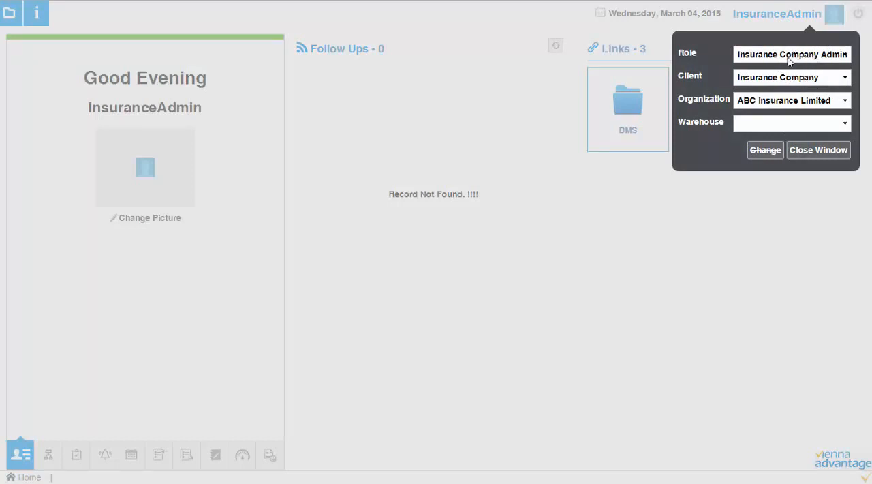
left_click(838, 156)
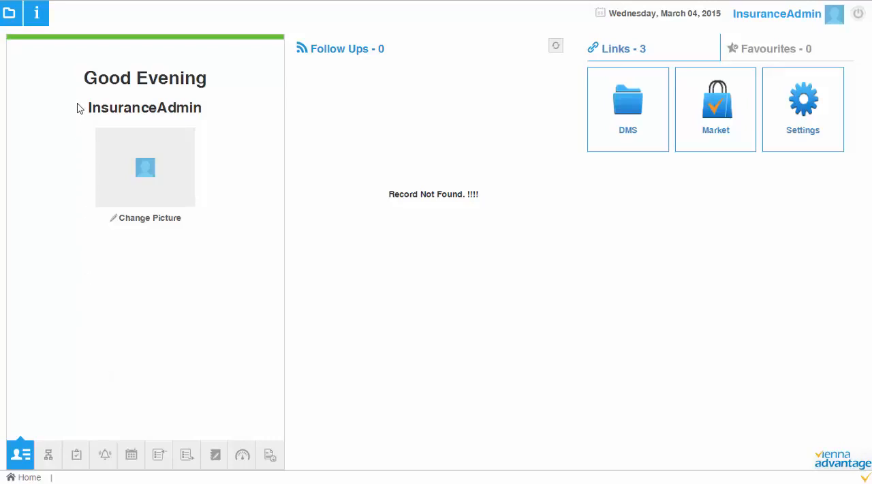
left_click(50, 458)
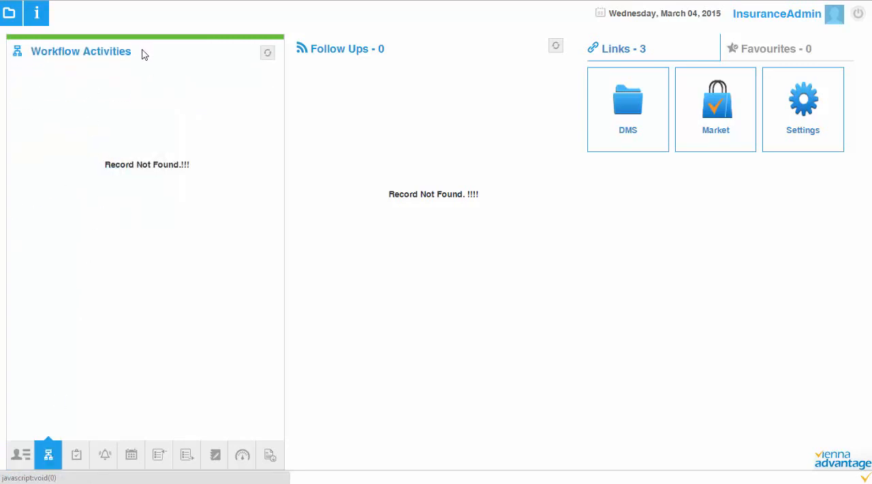
left_click(76, 461)
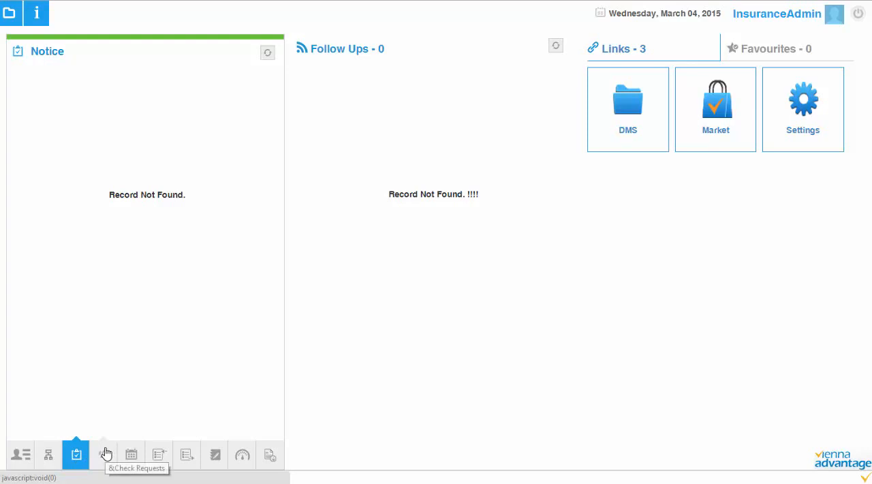
left_click(105, 450)
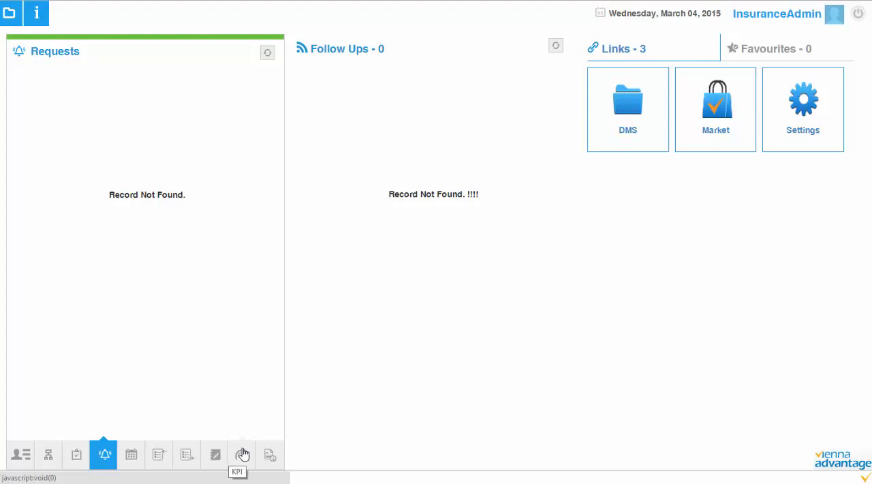
left_click(15, 456)
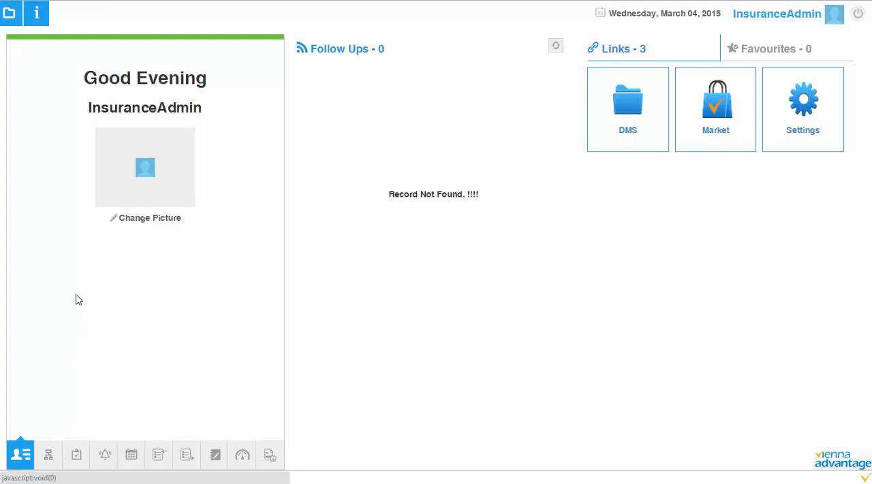
Step: Expand the DMS folder in the application menu and look through its entries
left_click(10, 24)
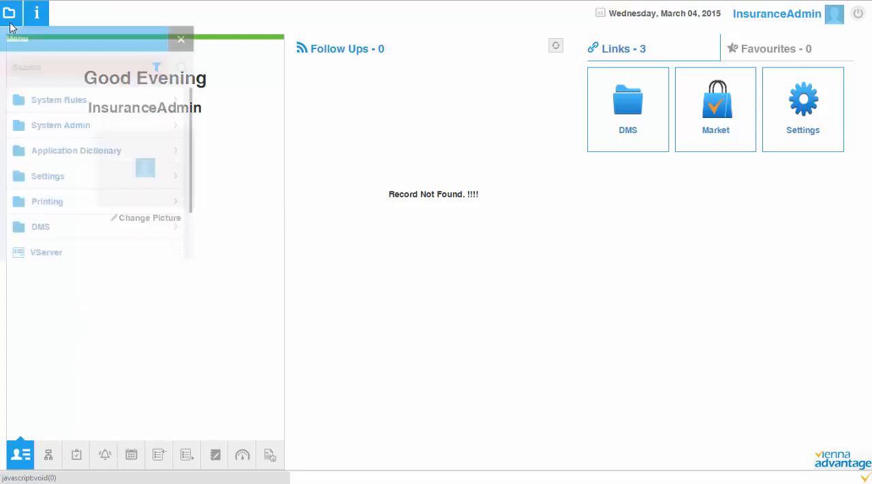
left_click(54, 232)
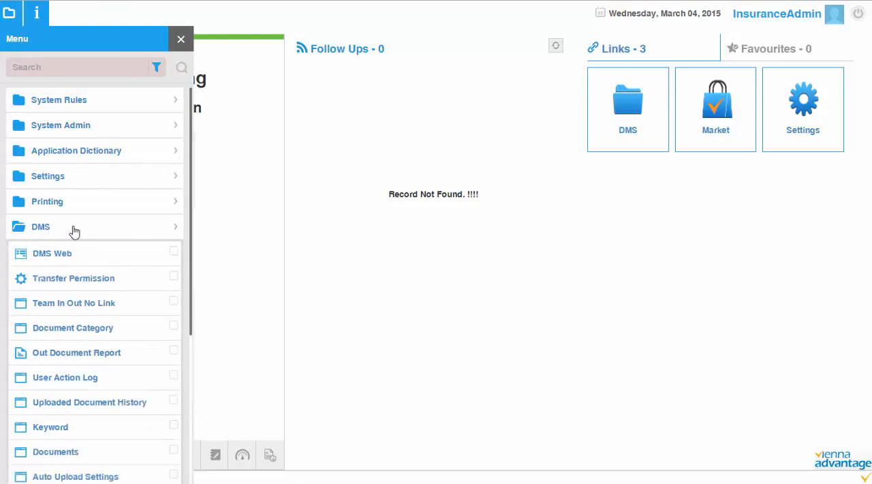
scroll(73, 230, "down", 3)
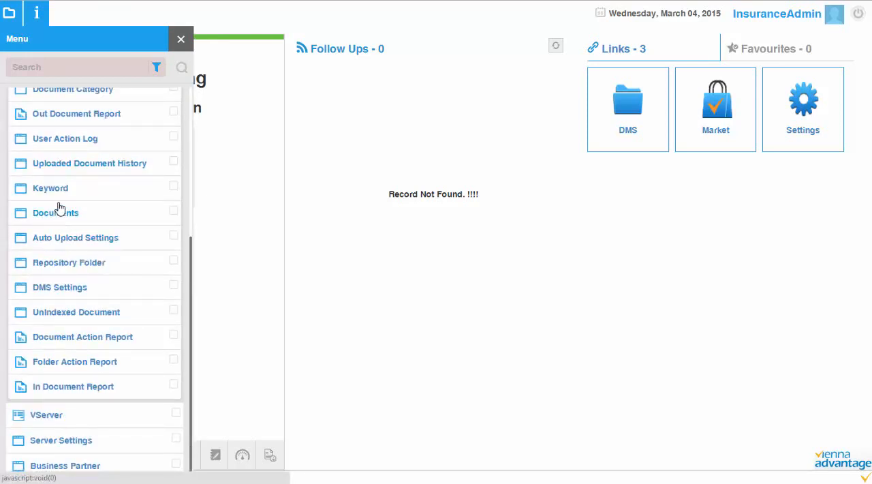
scroll(58, 203, "up", 3)
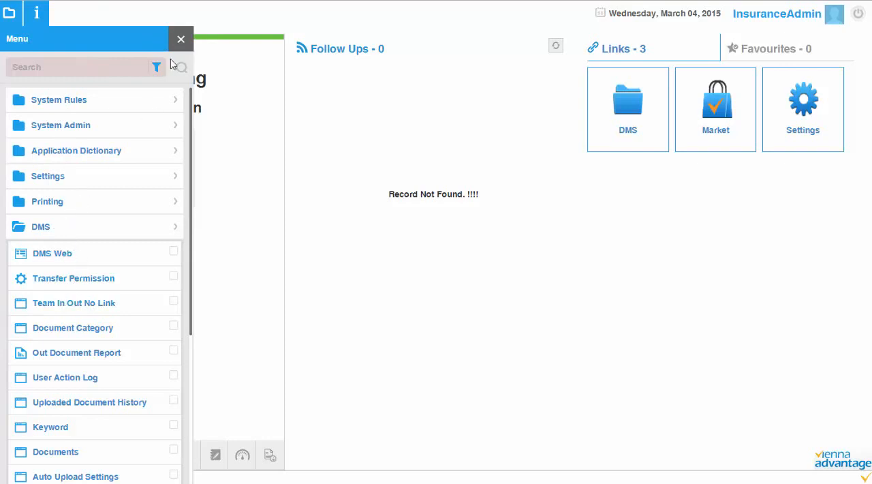
Step: Close the application menu and view the home page's Favourites and Links sections
left_click(180, 39)
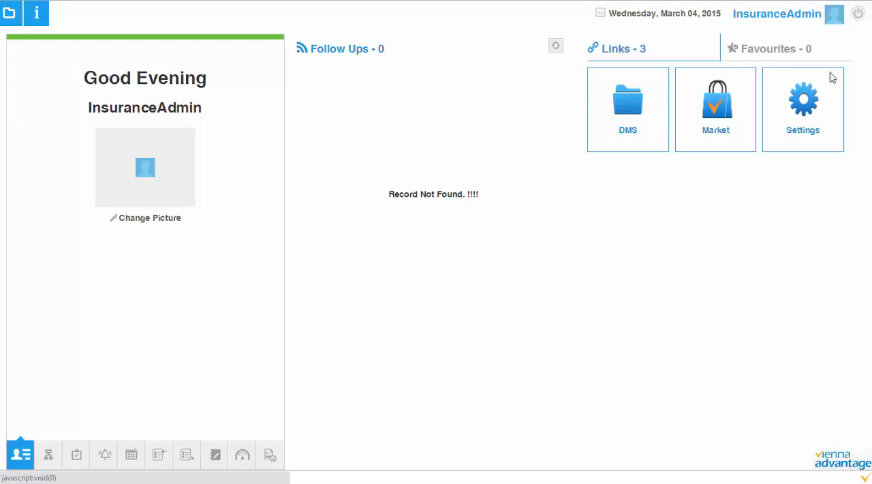
left_click(780, 52)
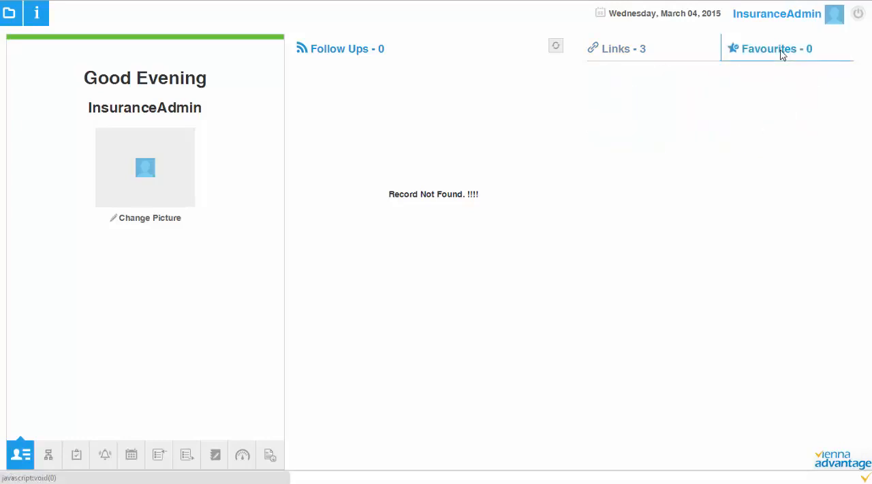
left_click(634, 53)
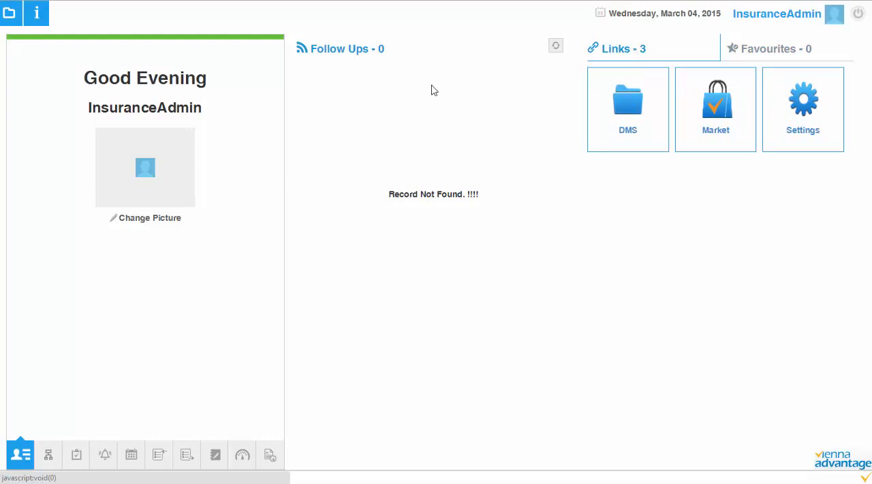
Step: Search the application menu for "vs", open the VServer form and read its instruction for running the server
left_click(9, 15)
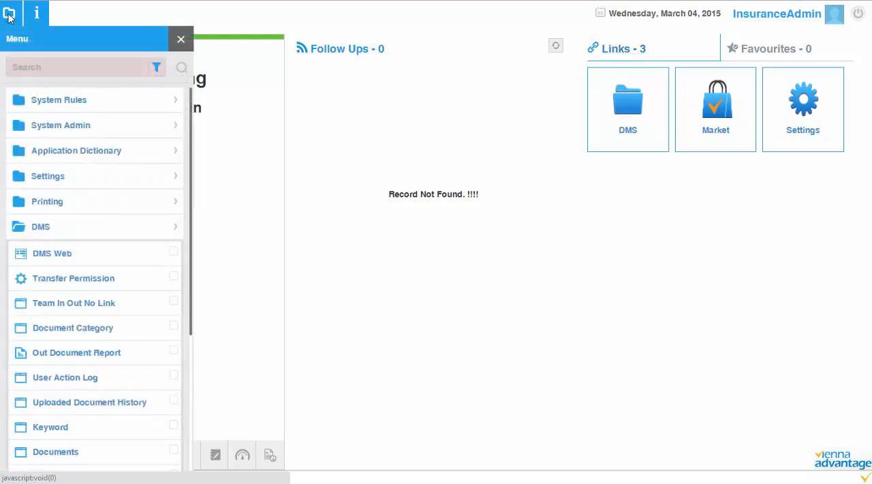
left_click(9, 15)
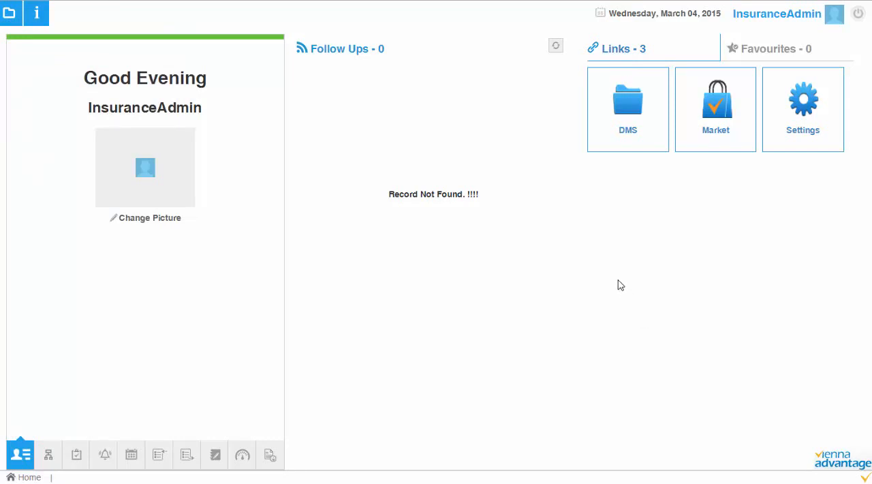
left_click(13, 19)
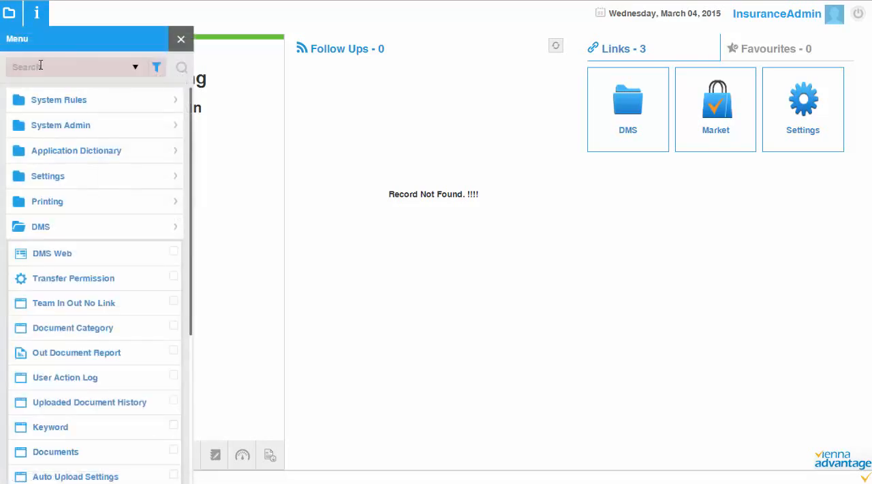
type("vs")
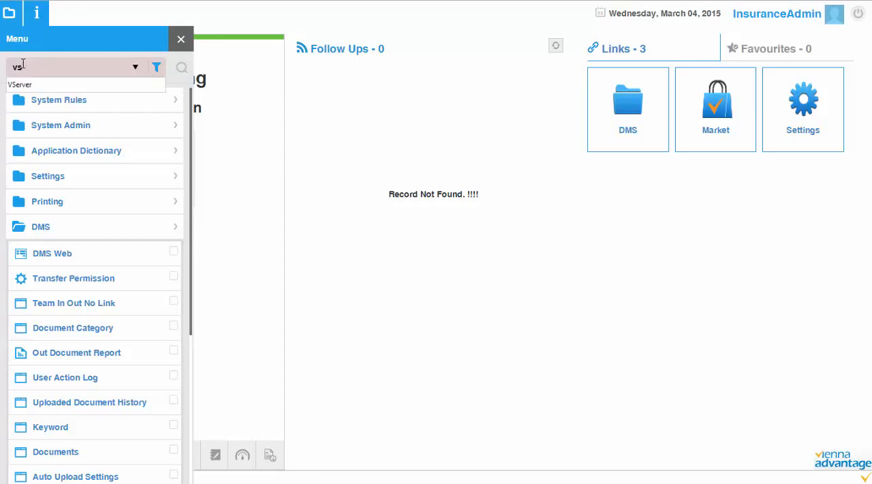
key("Down")
key("Return")
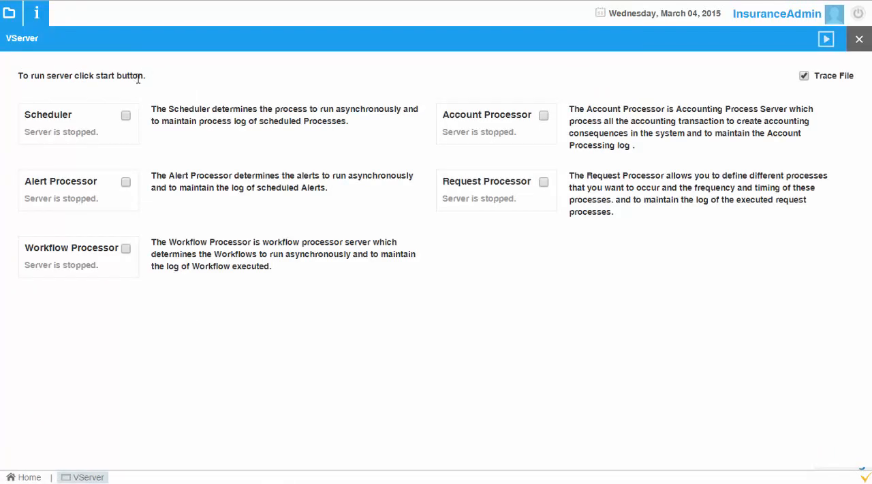
left_click_drag(134, 77, 31, 66)
left_click_drag(32, 65, 144, 78)
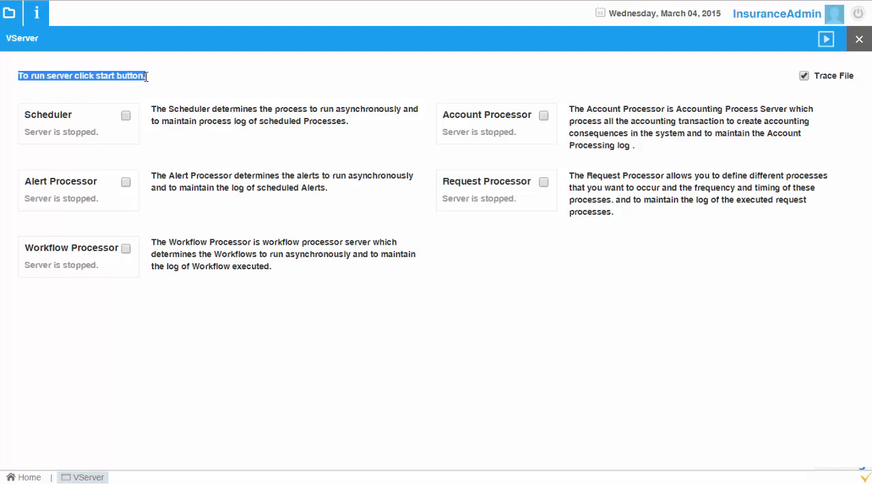
left_click(146, 77)
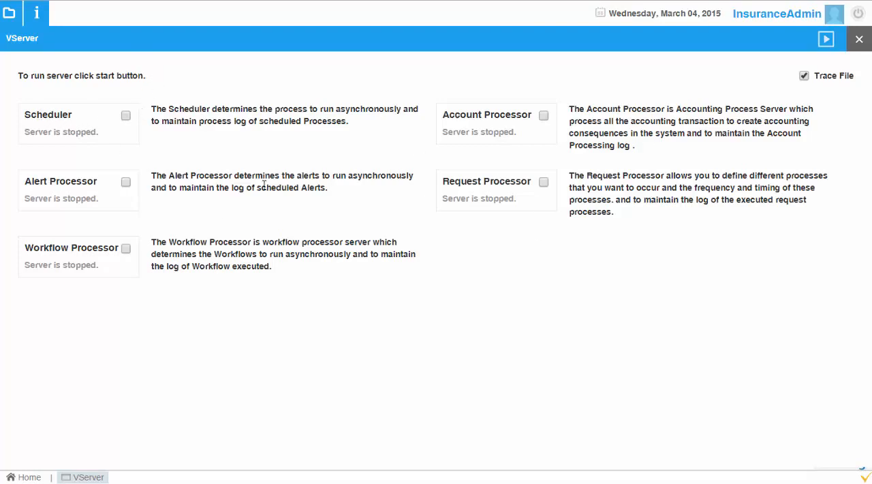
Step: Select the Scheduler processor, start the server with it, and close the VServer form
left_click(126, 115)
left_click_drag(26, 114, 74, 117)
left_click(75, 116)
double_click(72, 115)
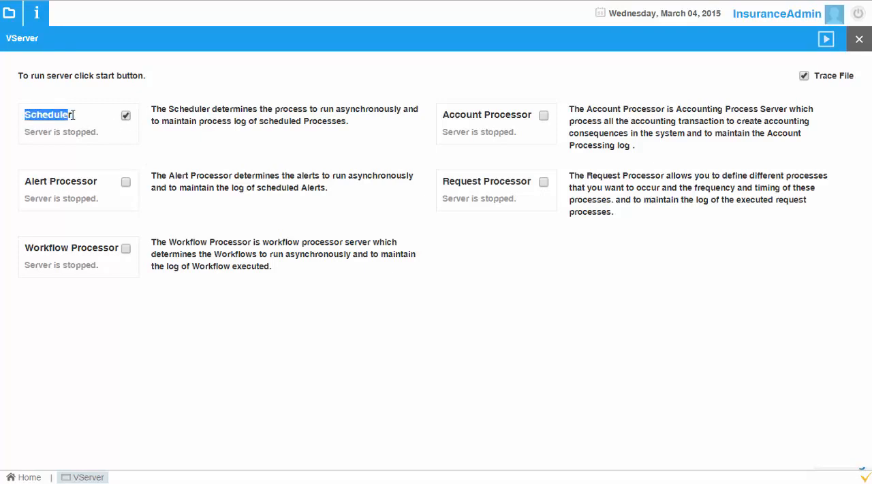
left_click(73, 116)
double_click(72, 115)
left_click(72, 115)
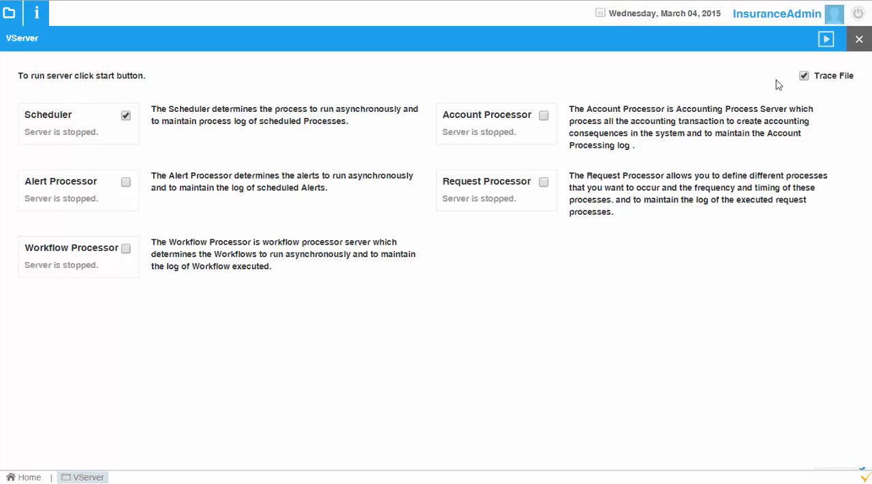
left_click(825, 41)
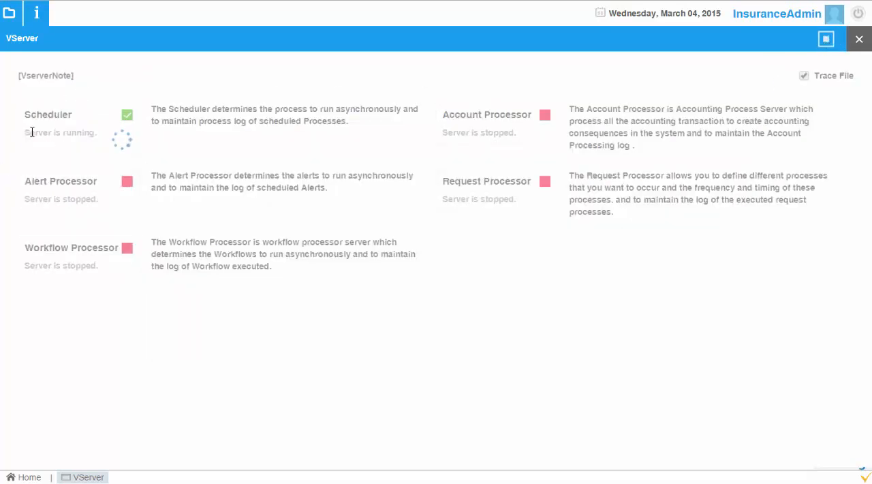
left_click(860, 40)
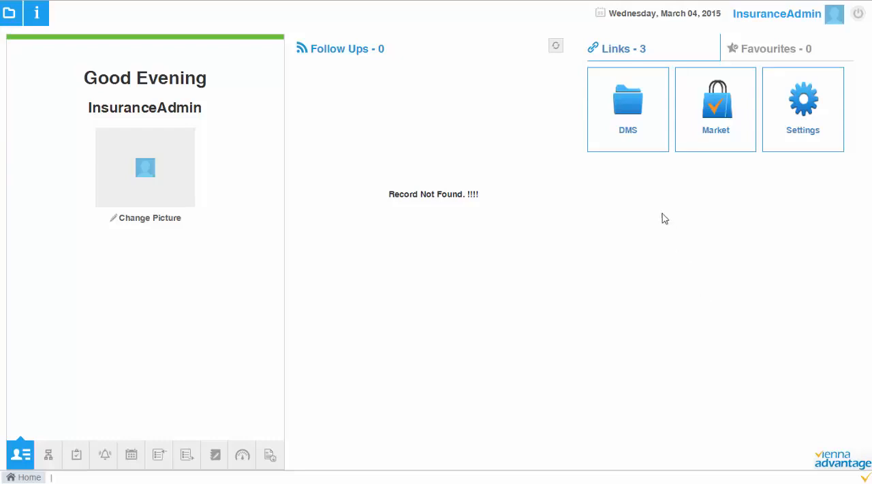
Step: Open the Document Management System from the home page links and create a folder named Claims
left_click(636, 111)
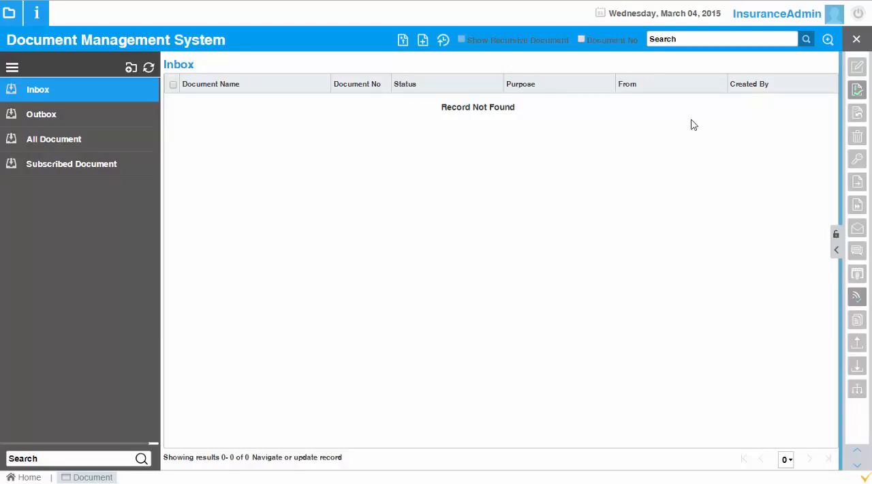
left_click(12, 68)
left_click(12, 70)
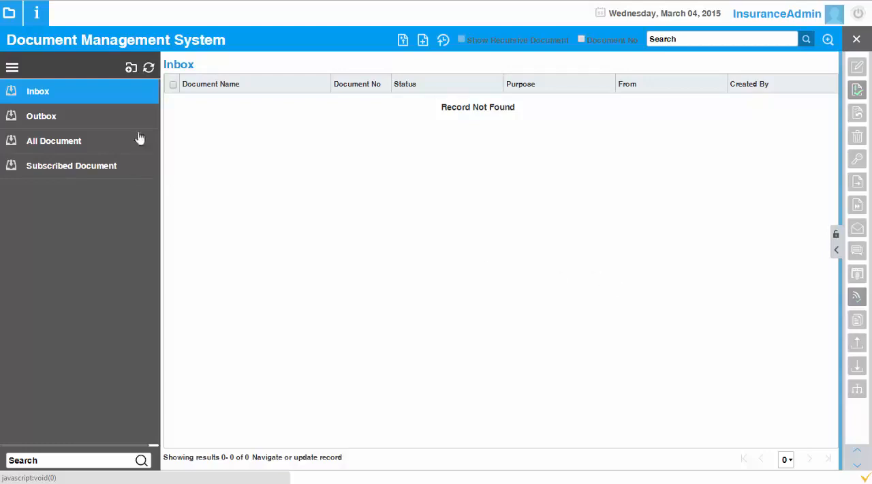
left_click(130, 69)
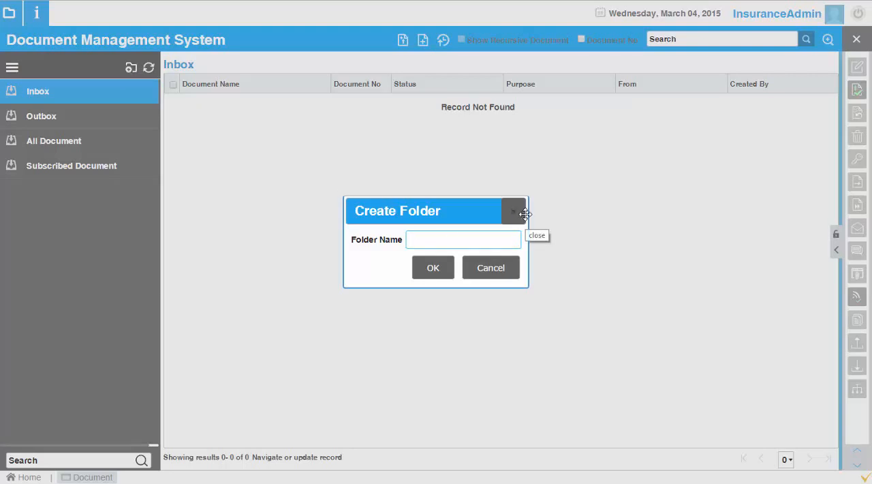
type("Claims")
left_click(430, 266)
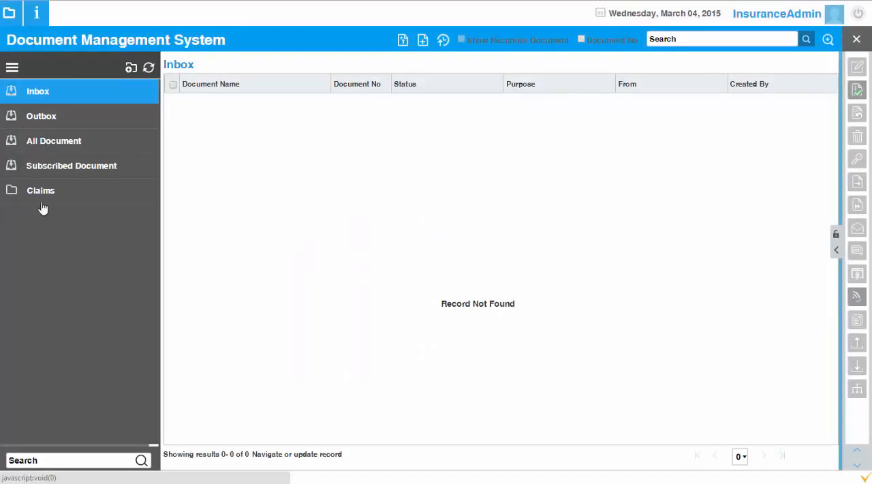
Step: Create a sub-folder named Health Insurance under Claims, copying the permission of the parent folder
left_click(39, 193)
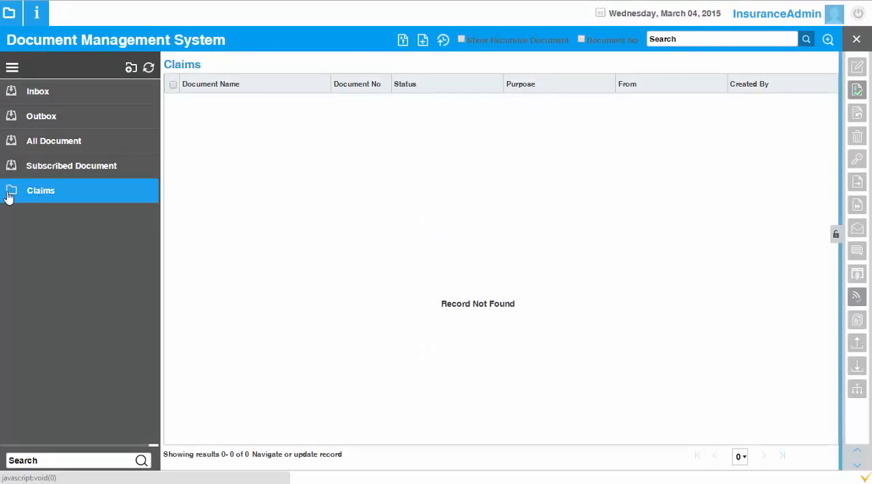
right_click(13, 194)
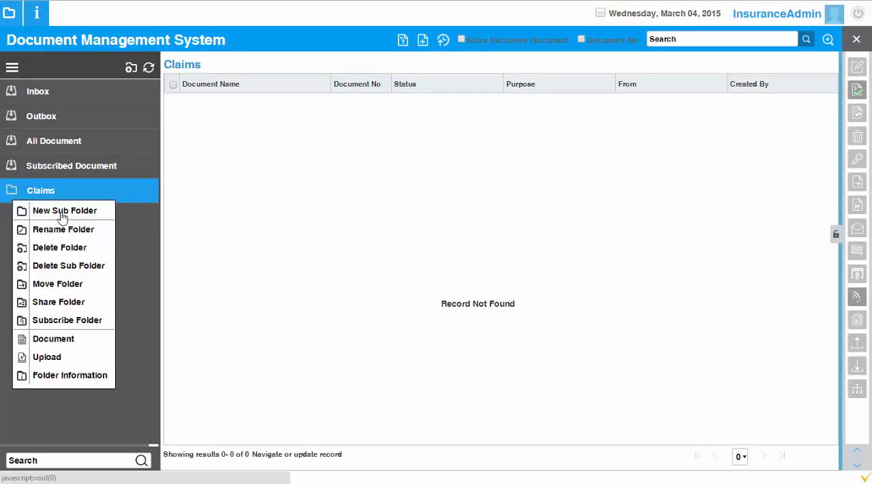
left_click(61, 211)
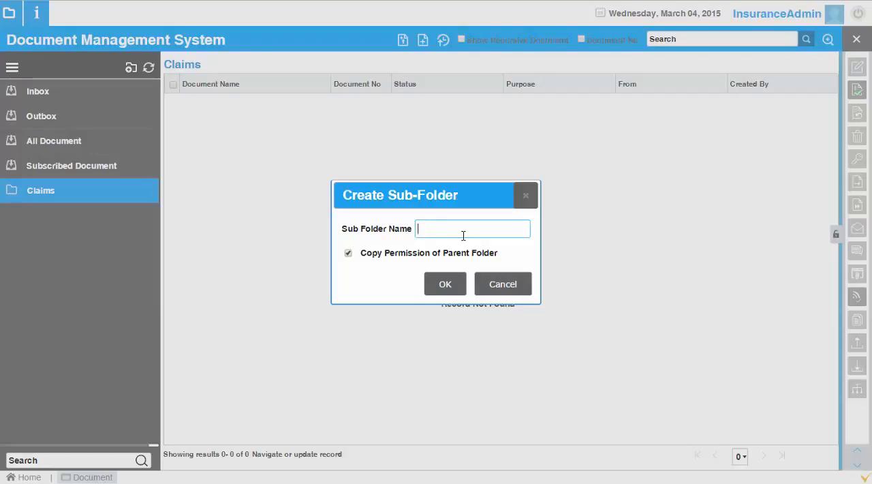
type("Health Insurance")
left_click(449, 286)
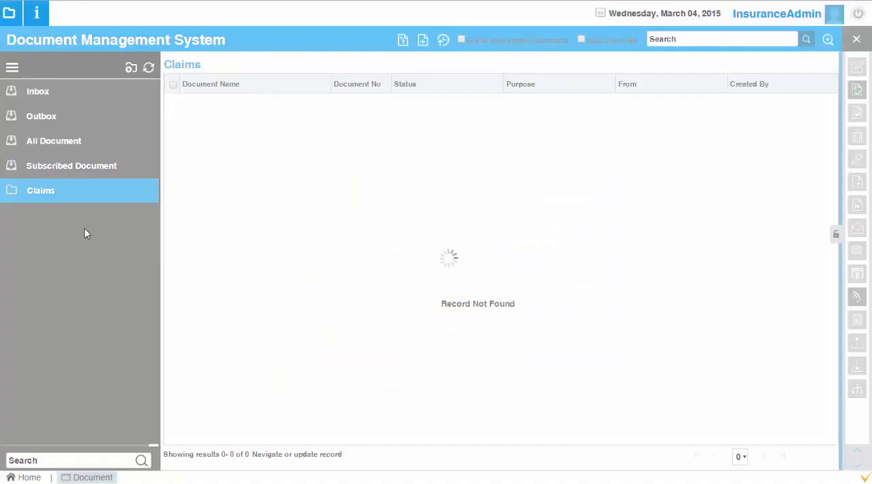
Step: Expand the Claims folder, view its Health Insurance sub-folder, and return to Claims
left_click(153, 192)
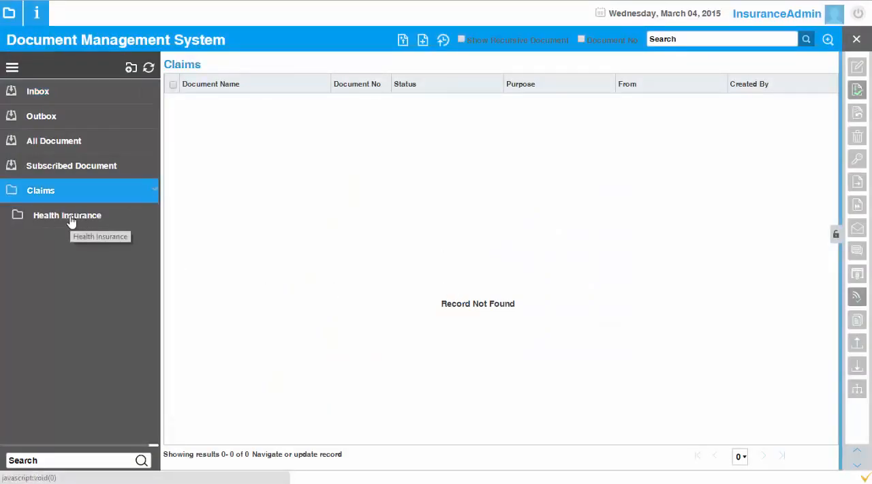
left_click(71, 221)
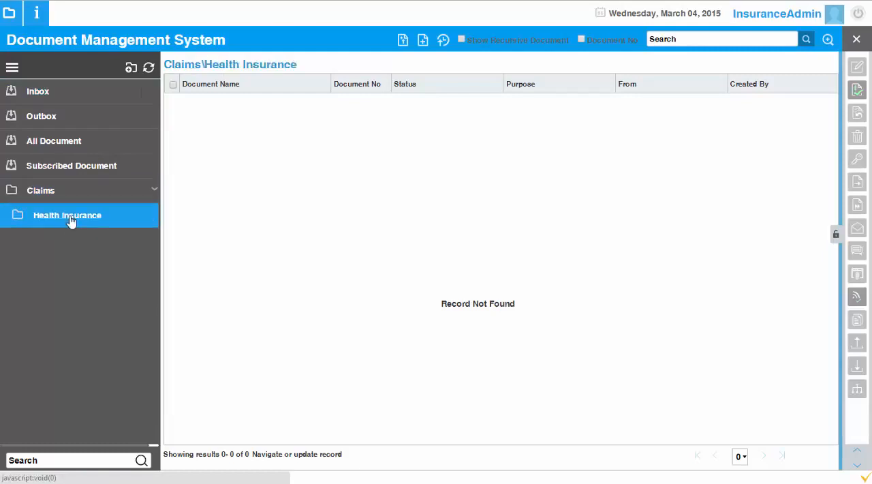
left_click(10, 195)
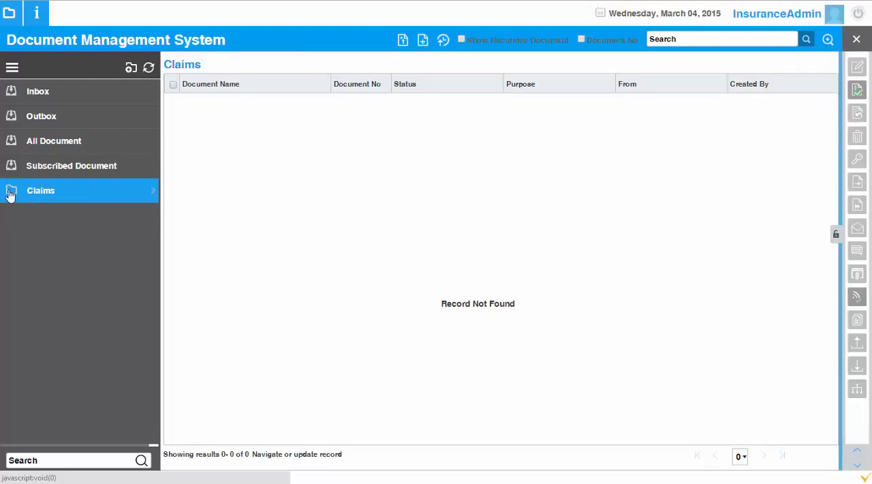
Step: Examine the Copy Permission of Parent Folder option for a new Claims sub-folder, and close the dialog without creating one
right_click(10, 194)
left_click(44, 207)
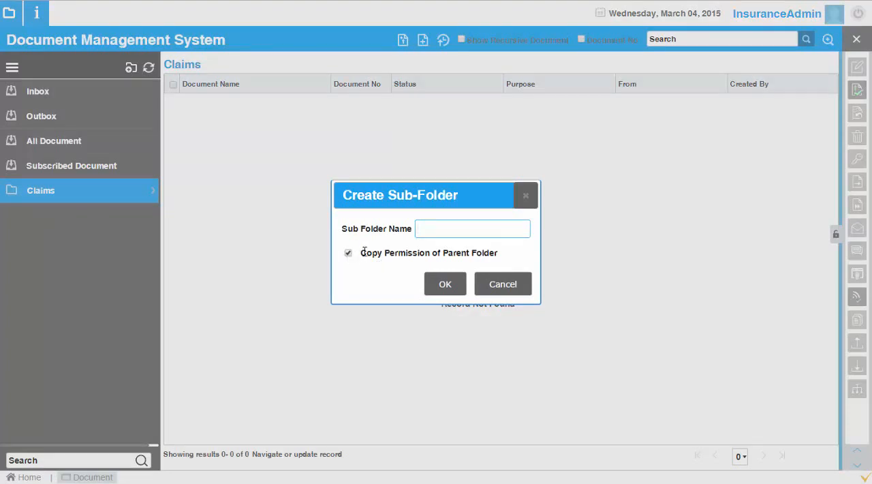
left_click_drag(364, 251, 504, 253)
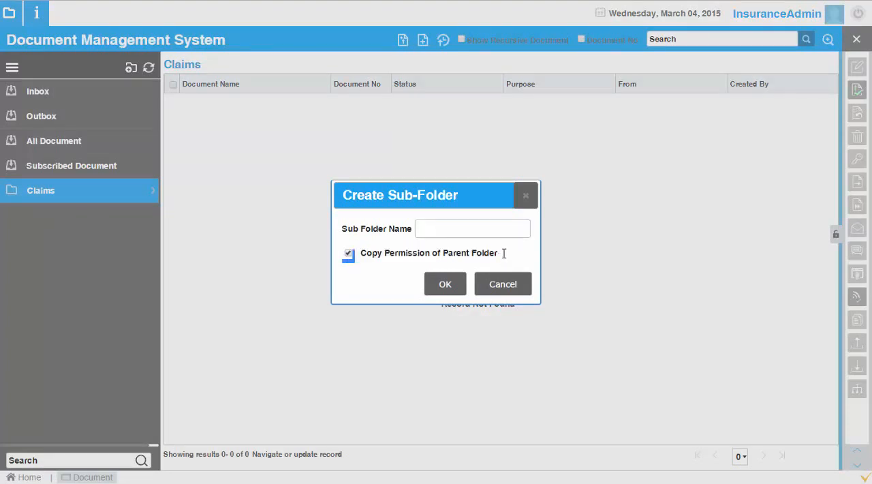
triple_click(499, 252)
left_click(500, 252)
left_click(525, 198)
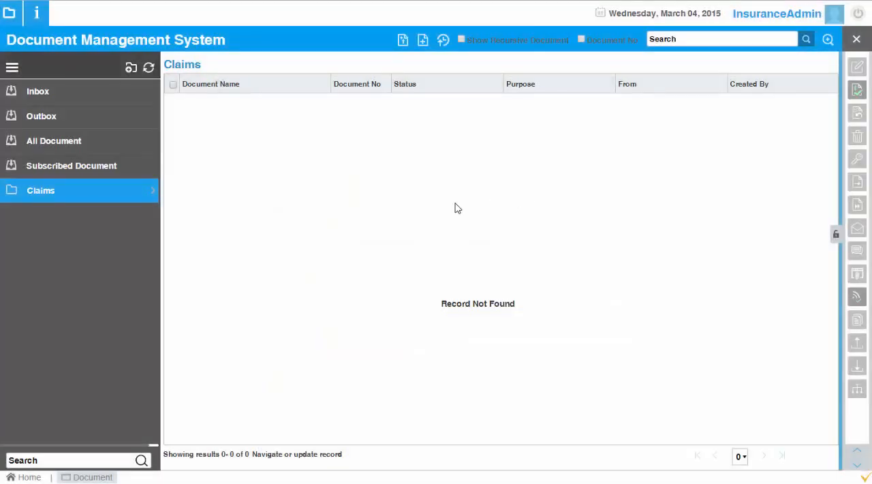
Step: Examine the users and access levels in the Claims folder's sharing settings, and close them without changes
right_click(15, 195)
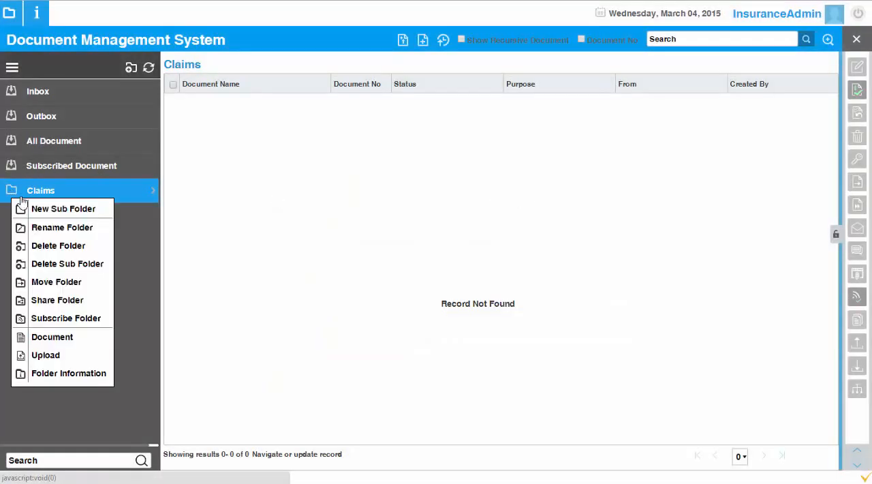
left_click(65, 303)
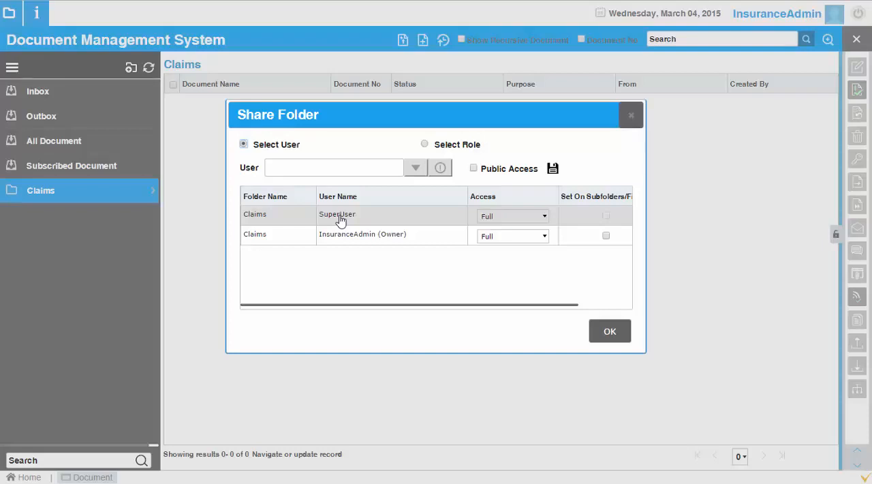
left_click(347, 235)
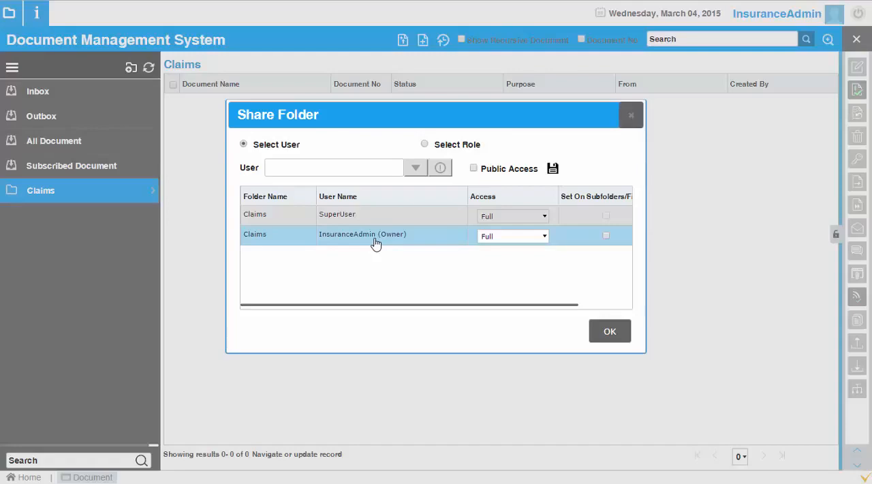
left_click(633, 120)
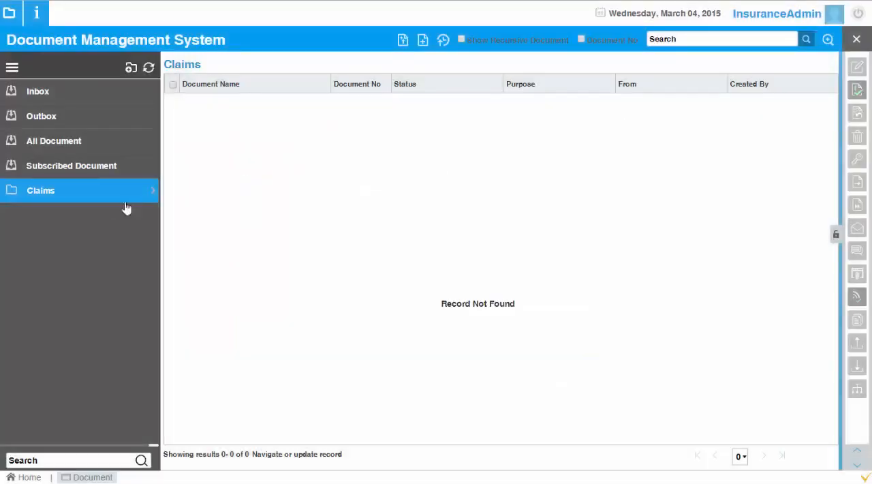
right_click(15, 192)
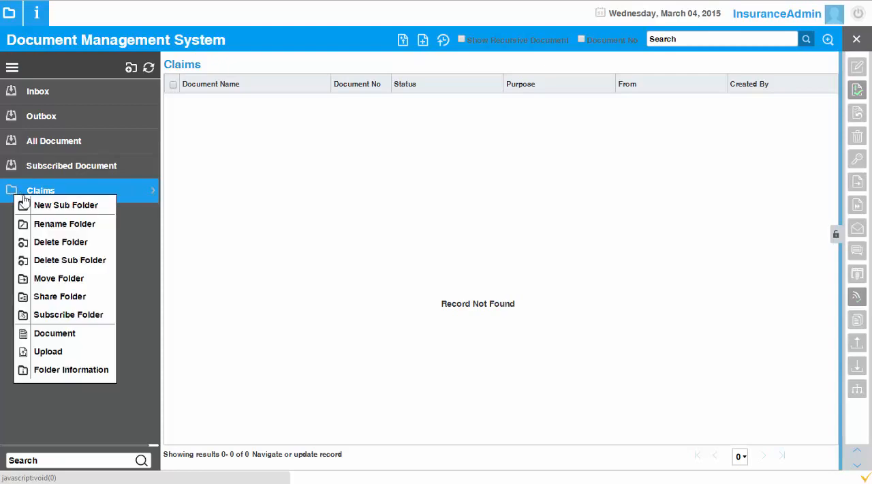
left_click(60, 207)
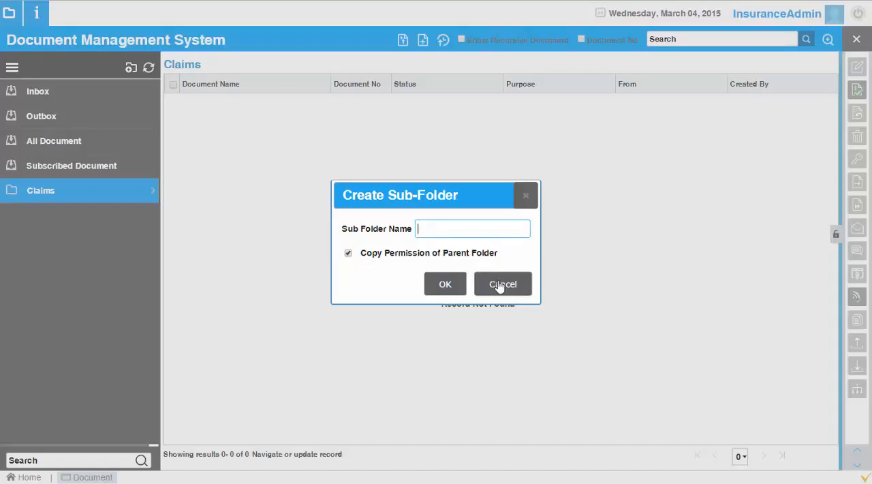
left_click(499, 285)
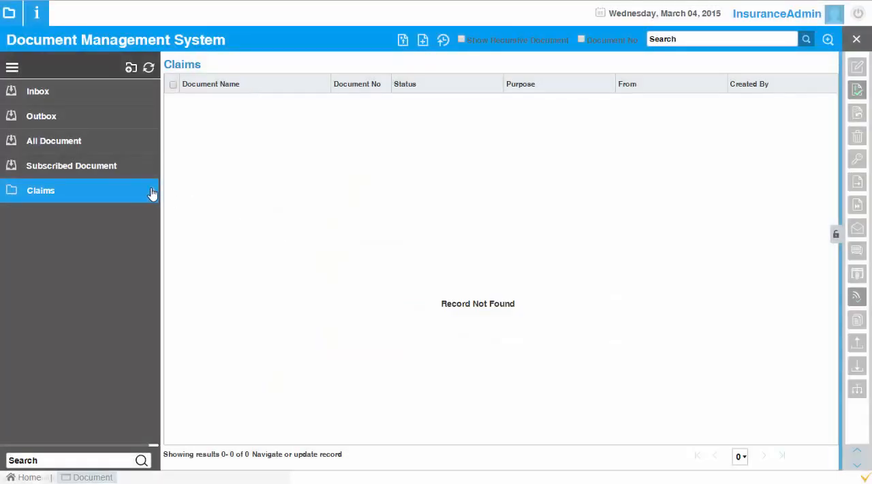
Step: Expand the Claims folder, examine the actions available for it, and collapse the folder again
left_click(154, 192)
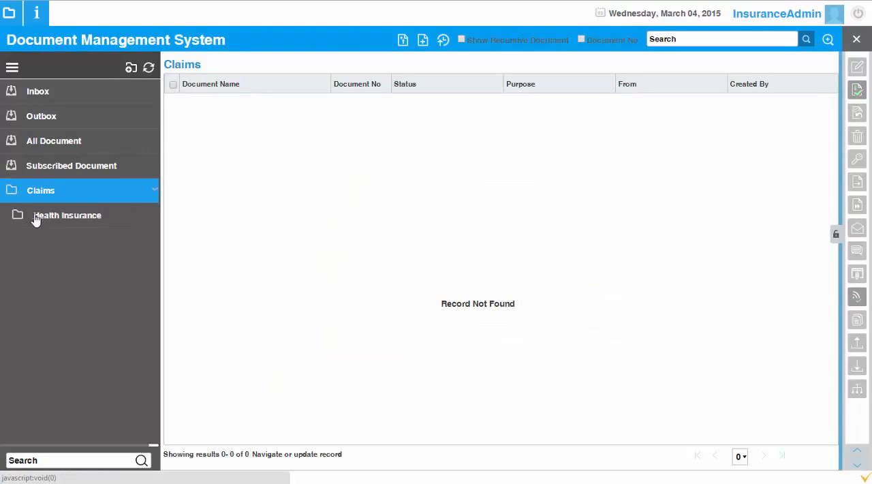
right_click(10, 196)
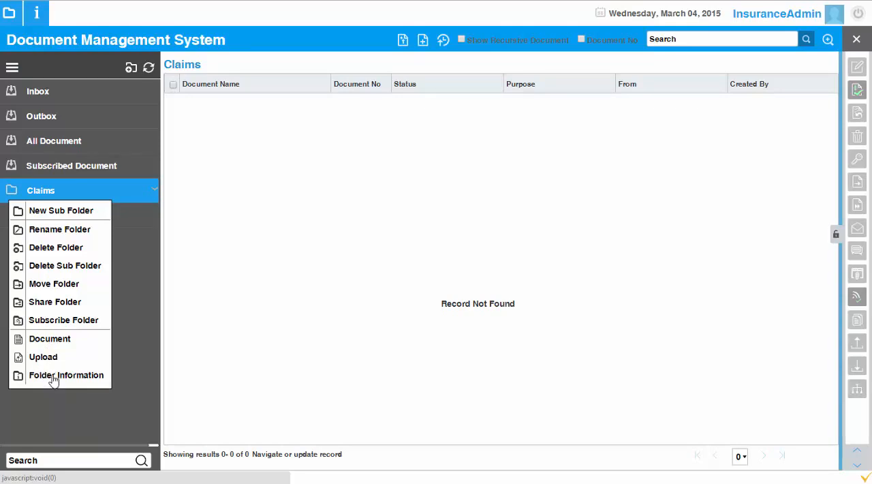
left_click(145, 200)
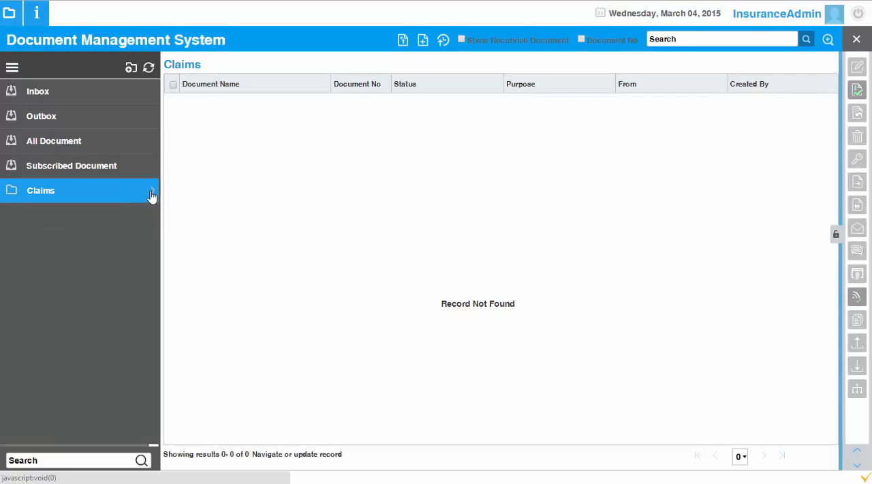
Step: Create a new document with the heading "Guidelines for Claims" and begin a numbered point 1 below it
left_click(423, 42)
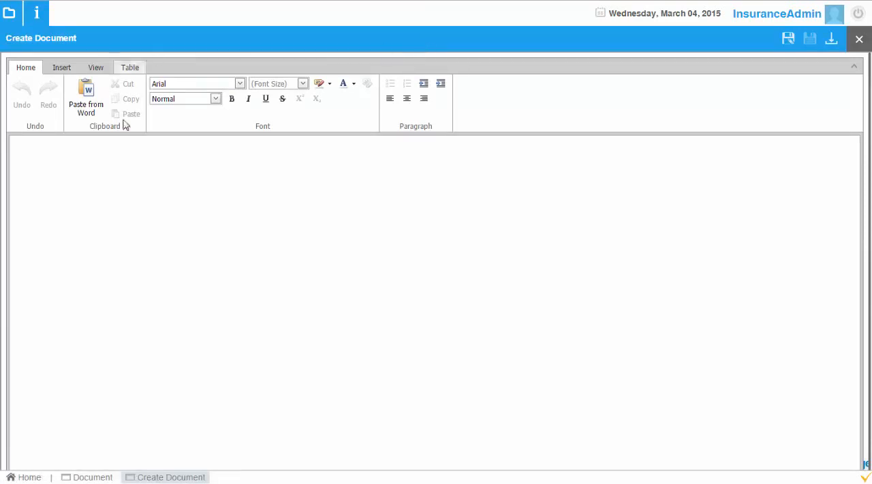
left_click(130, 175)
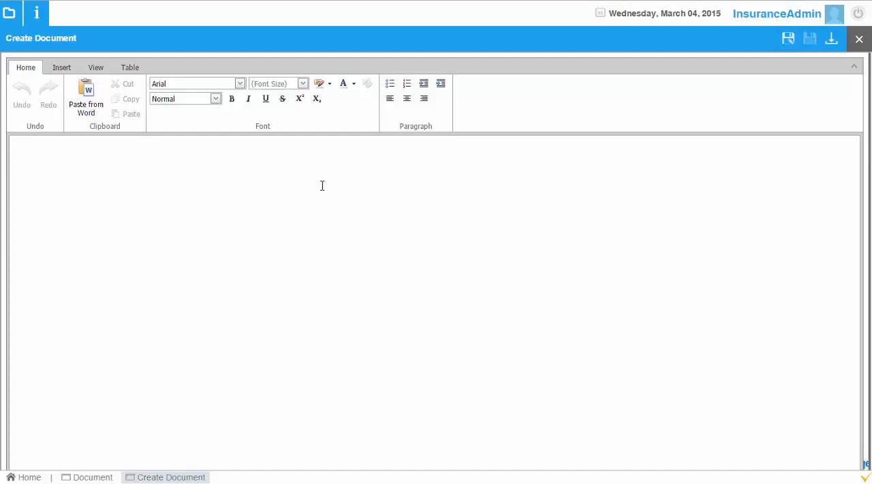
type("deeli")
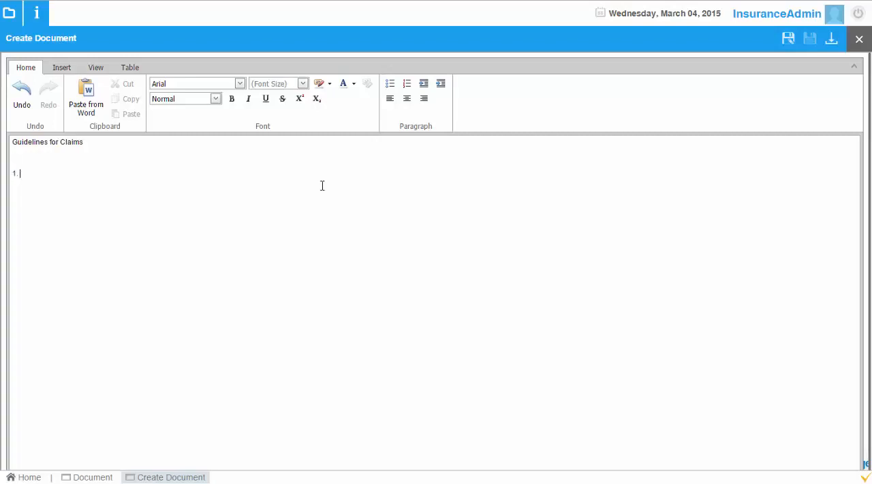
Step: Write point 1 of the guidelines as "All claims have to be submitted along with original invoices."
type("claims have to be submitted along with org")
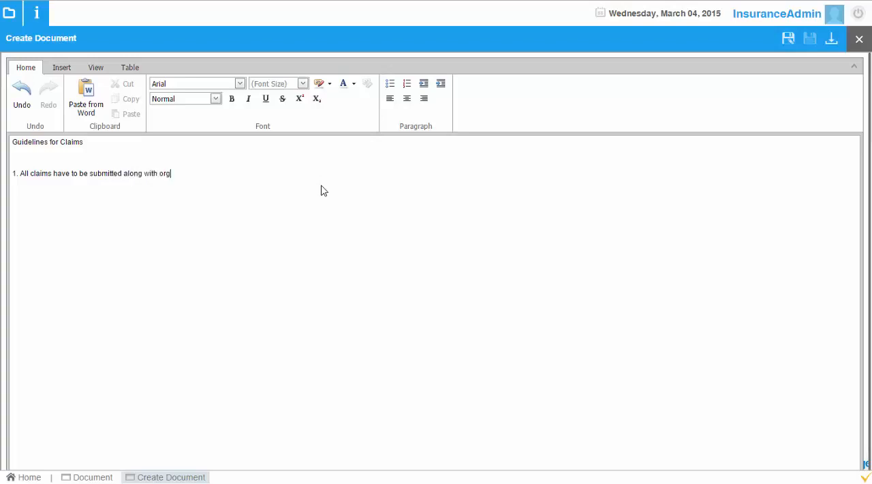
type("iginal invoices.")
Step: Start saving the document, review the available file types while keeping DOCX, and name it Guidelines
left_click(789, 40)
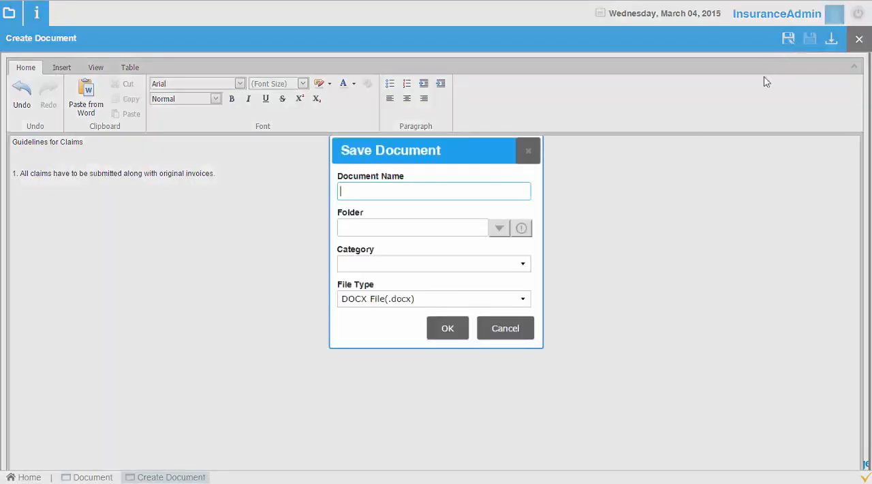
left_click(523, 299)
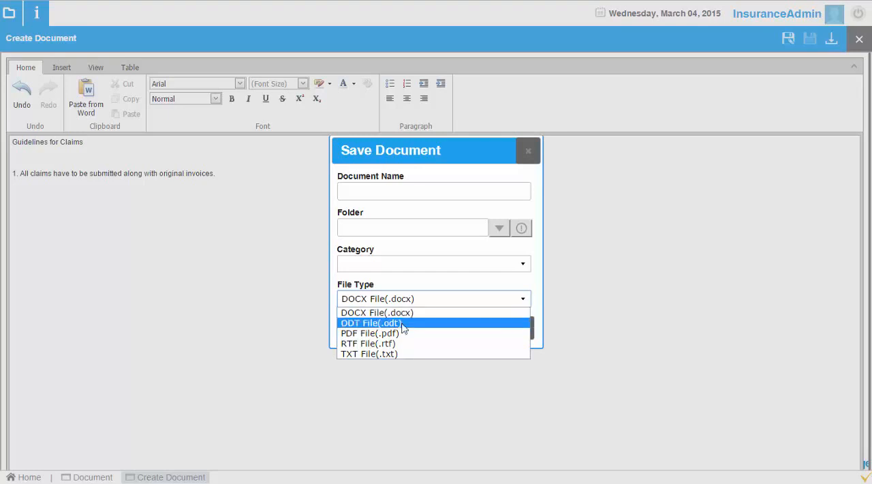
left_click(531, 299)
left_click(425, 191)
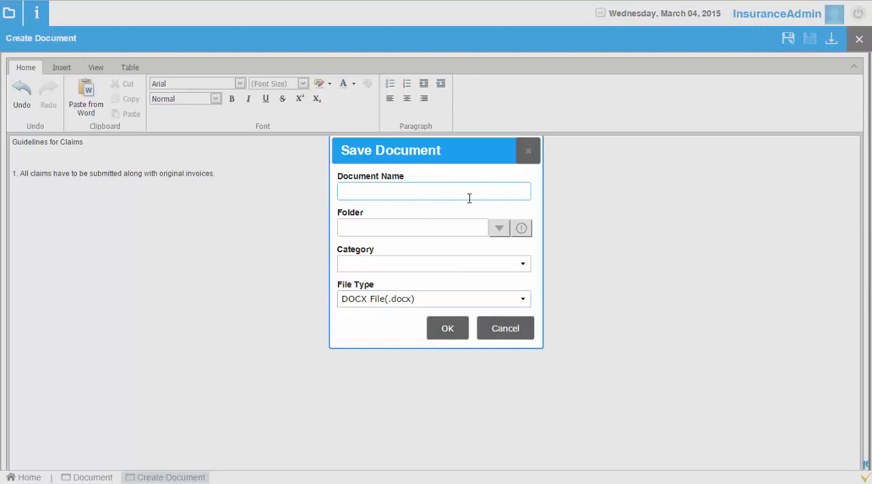
type("Gudein")
key("BackSpace")
key("BackSpace")
key("BackSpace")
key("BackSpace")
type("idelines")
Step: List the available folders and choose Claims as the folder for the Guidelines document
left_click(502, 229)
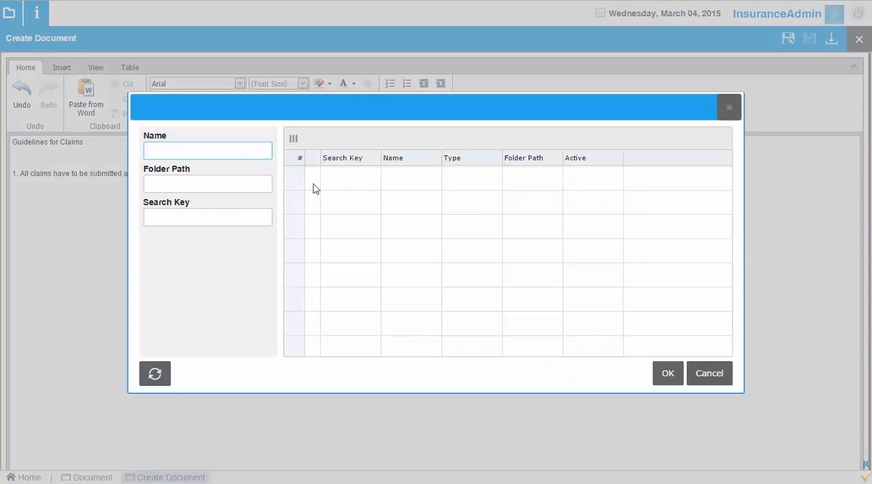
left_click(154, 374)
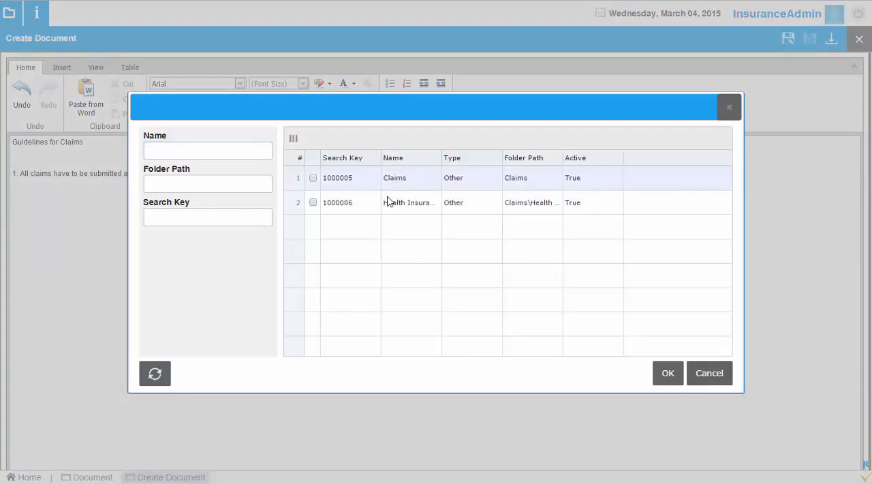
left_click(313, 178)
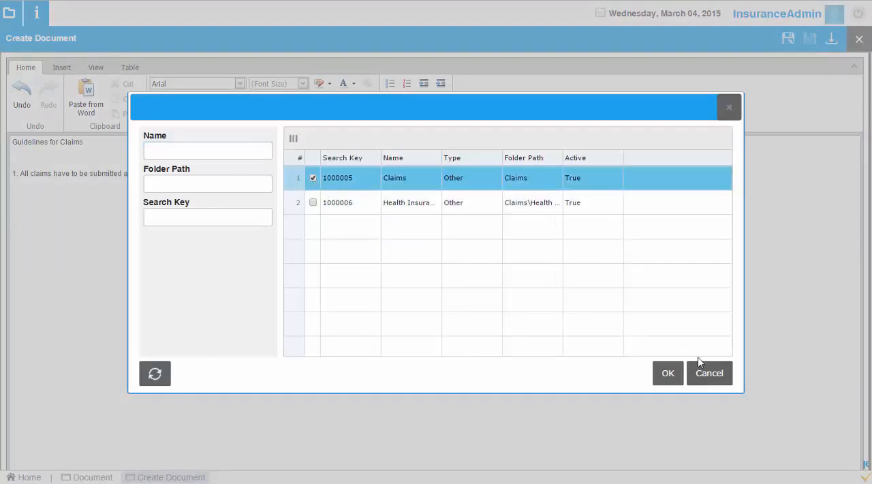
left_click(667, 374)
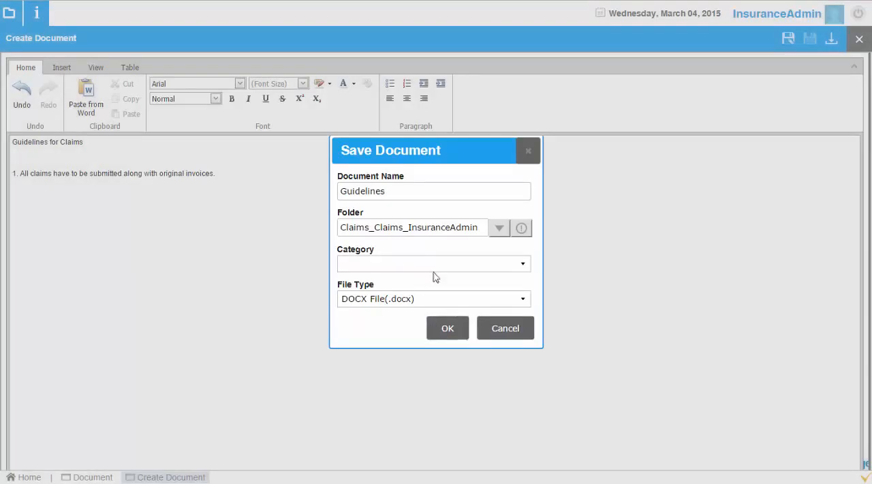
Step: Save the Guidelines document as a DOCX file with no category, and close the document editor
left_click(490, 266)
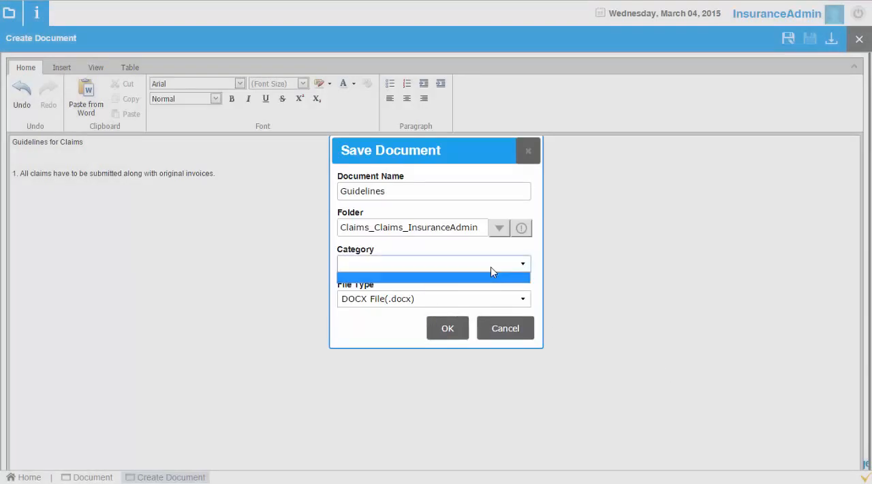
left_click(491, 267)
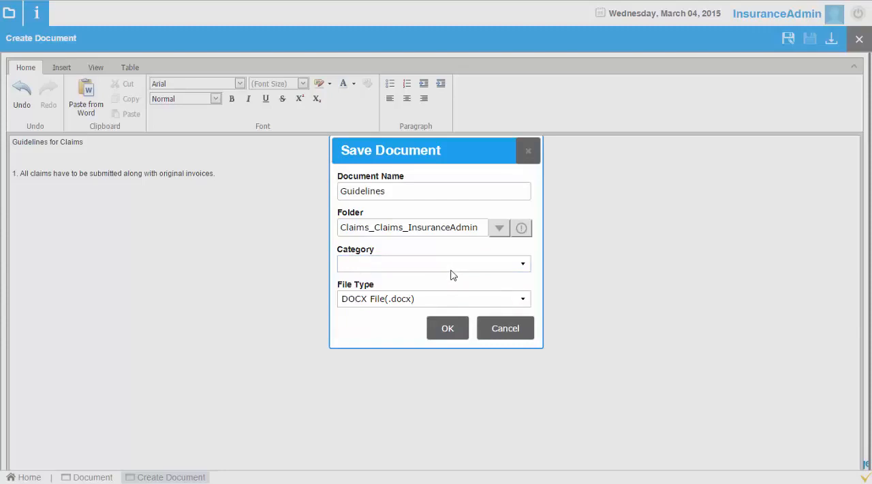
left_click(448, 329)
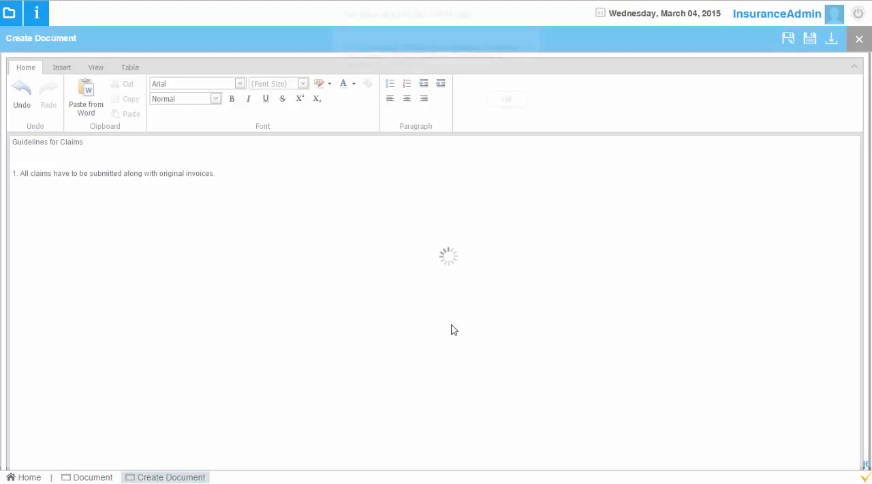
left_click(510, 102)
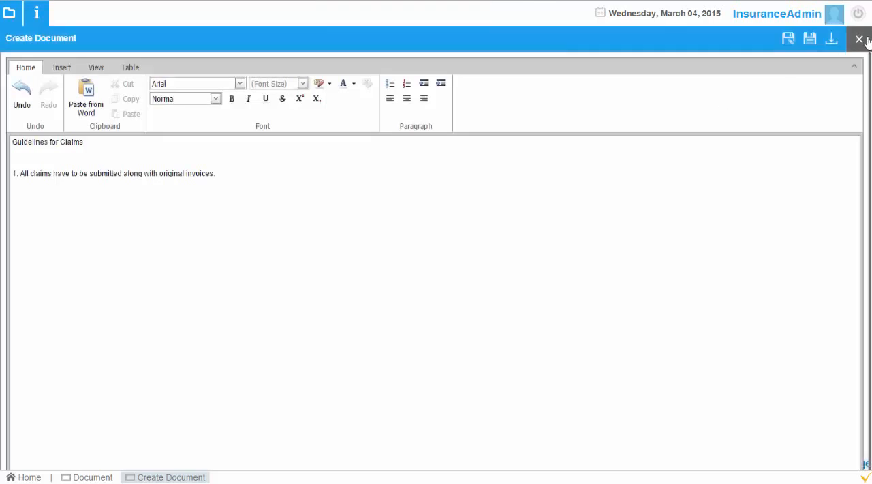
left_click(860, 40)
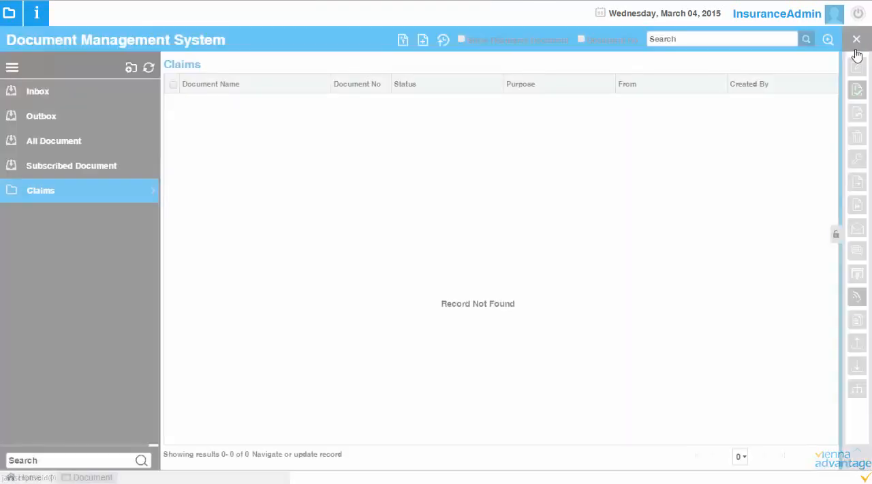
Step: Reload the Claims folder's documents, select Guidelines, and view its document details
left_click(78, 193)
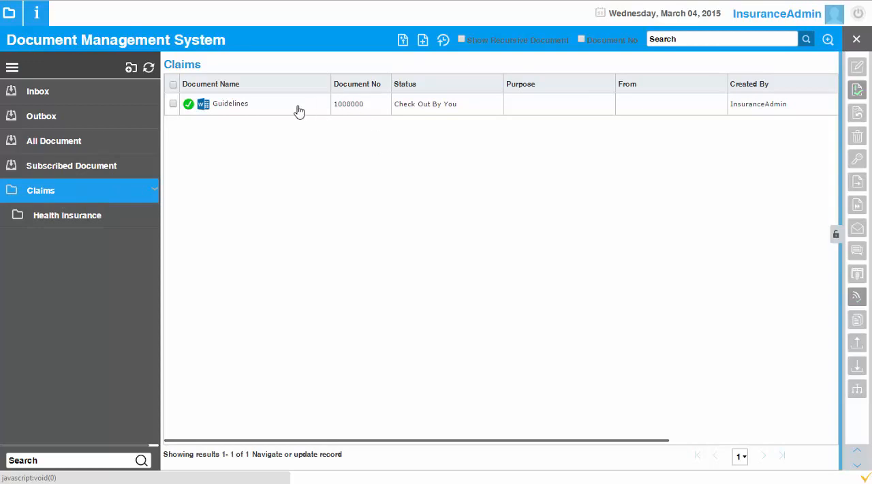
left_click(363, 106)
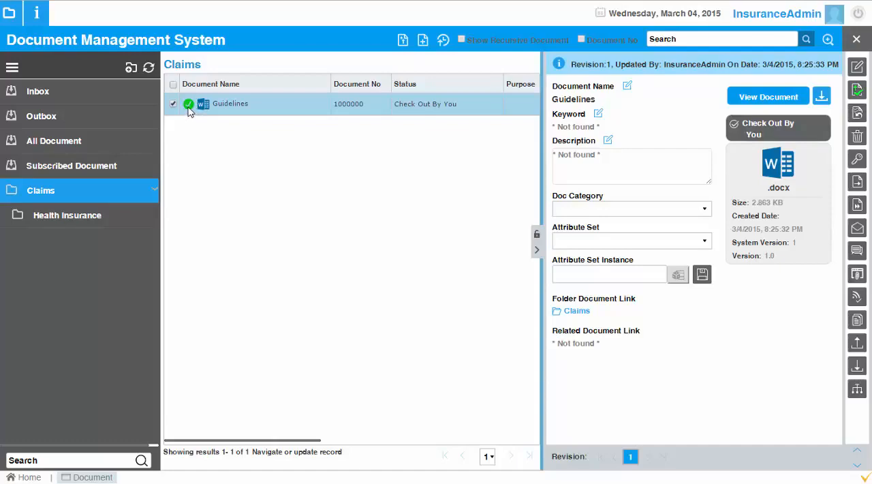
left_click(537, 250)
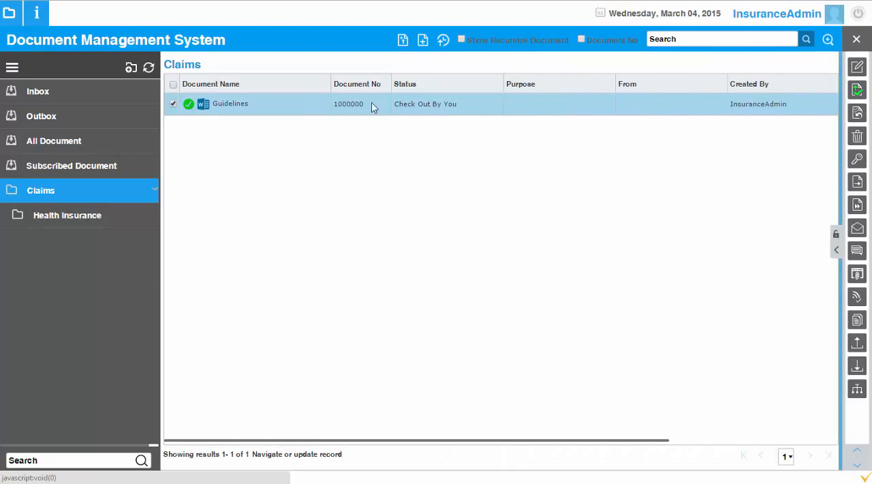
left_click(835, 249)
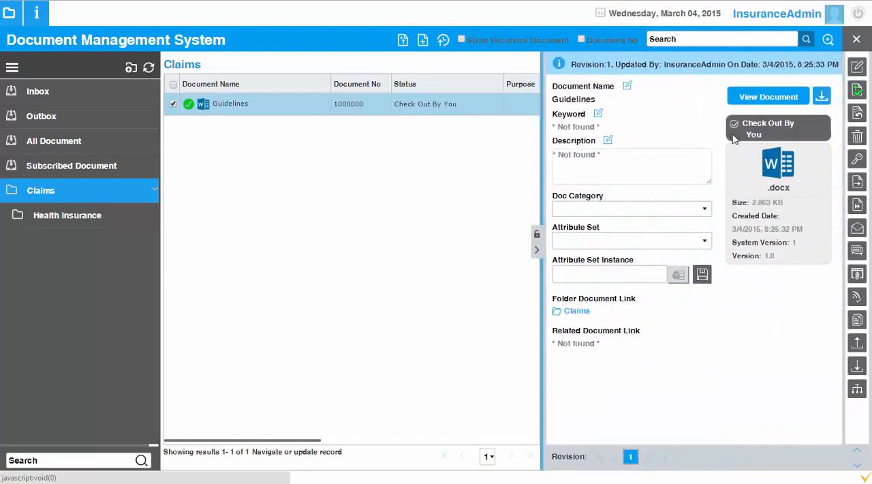
Step: Enter the keywords "claims, policy" and the description "This document describes the guidelines for all types of claims" for the Guidelines document
left_click(598, 115)
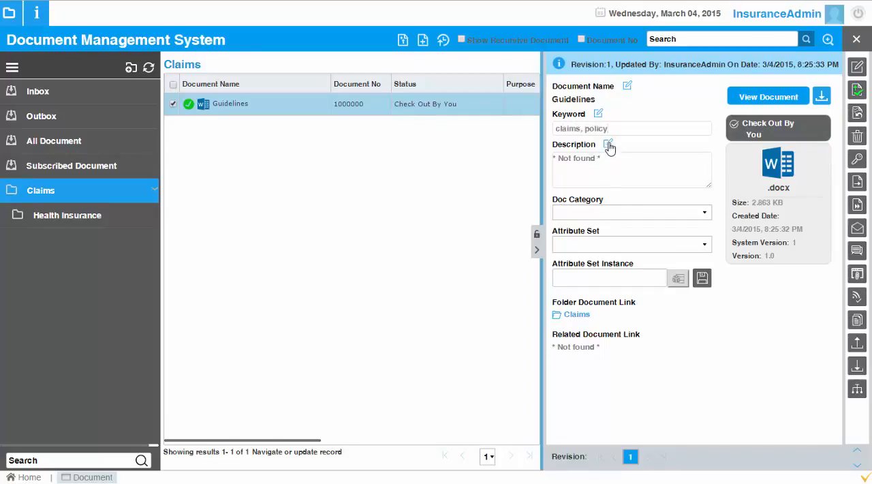
left_click(607, 144)
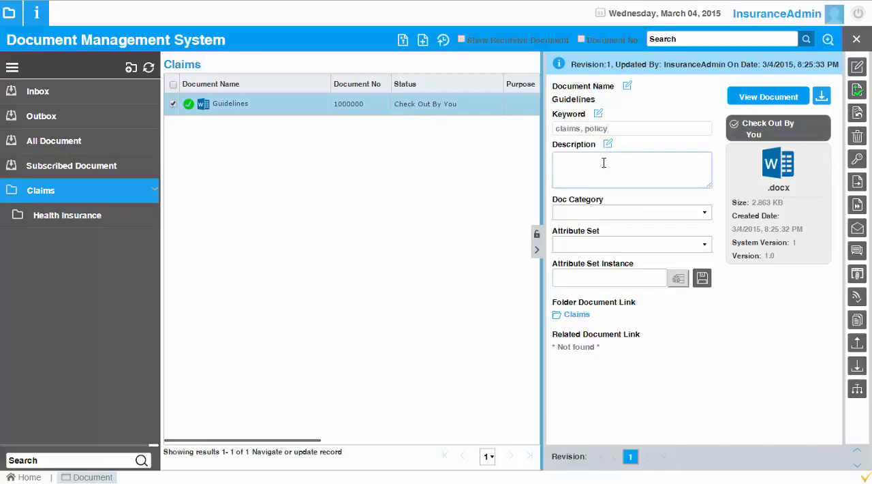
type("This document describes the guidelines for")
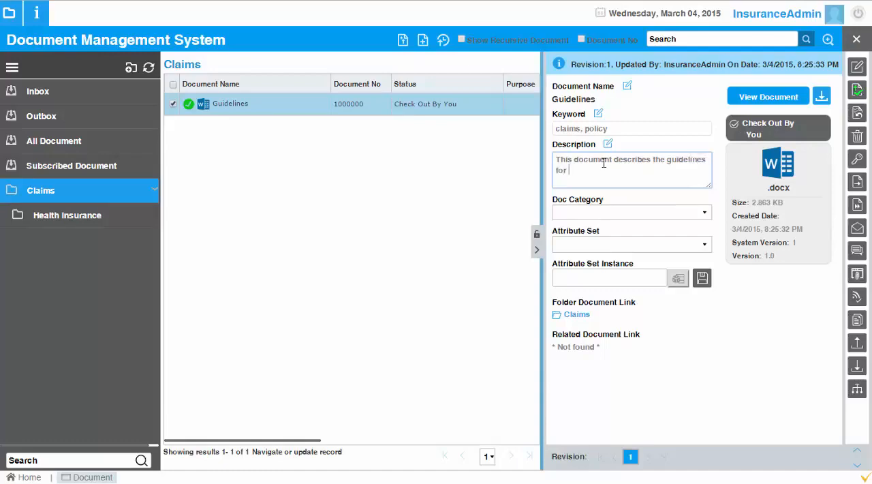
type(" all types of claims")
Step: Leave the Guidelines document's attribute set empty, and save its updated details
left_click(677, 249)
left_click(678, 255)
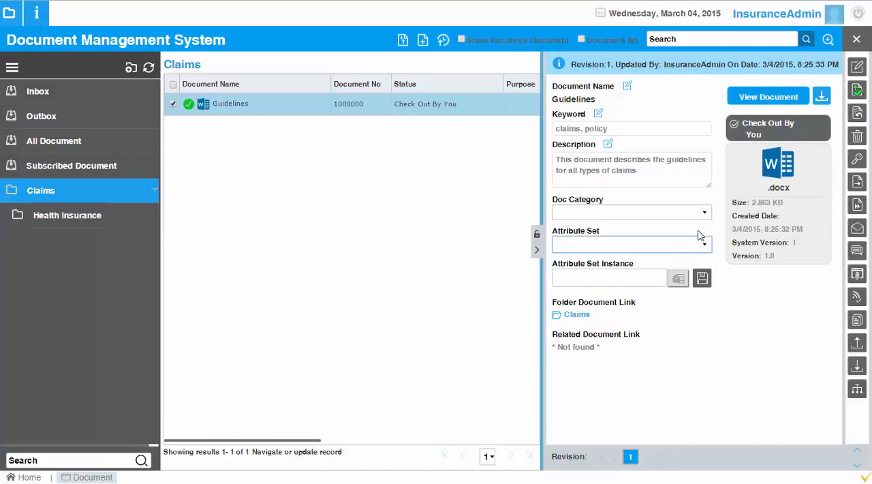
left_click(698, 230)
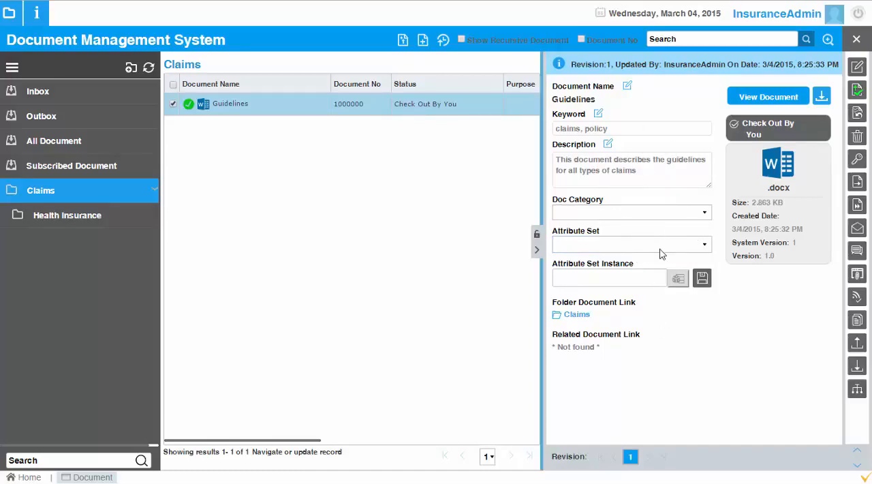
left_click(702, 279)
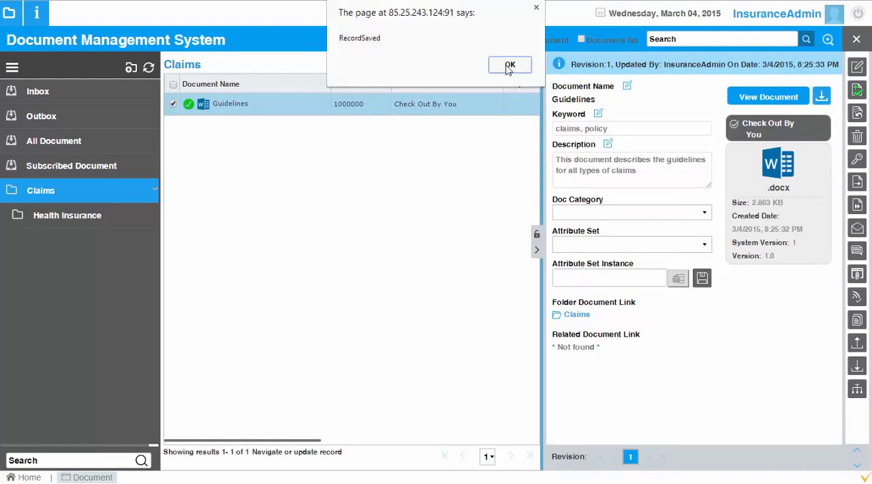
left_click(509, 66)
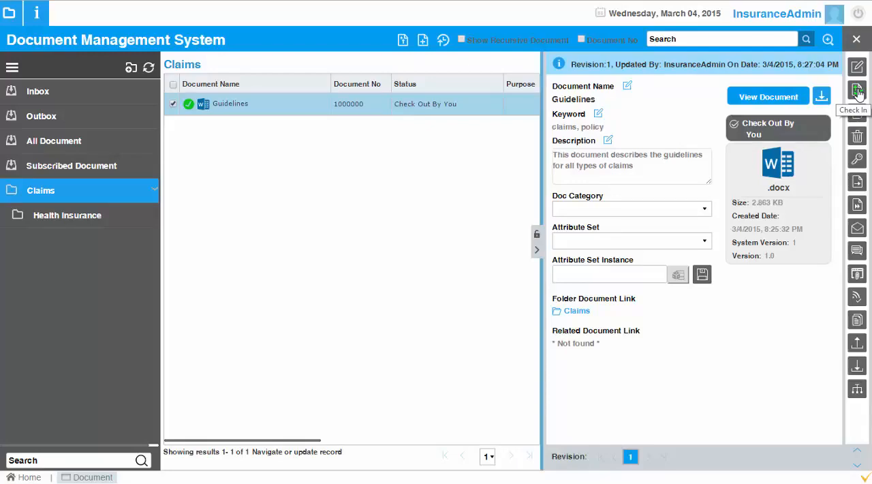
Step: Check in the Guidelines document as version 1.0 with its existing keywords and description, and review its status and details
left_click(858, 92)
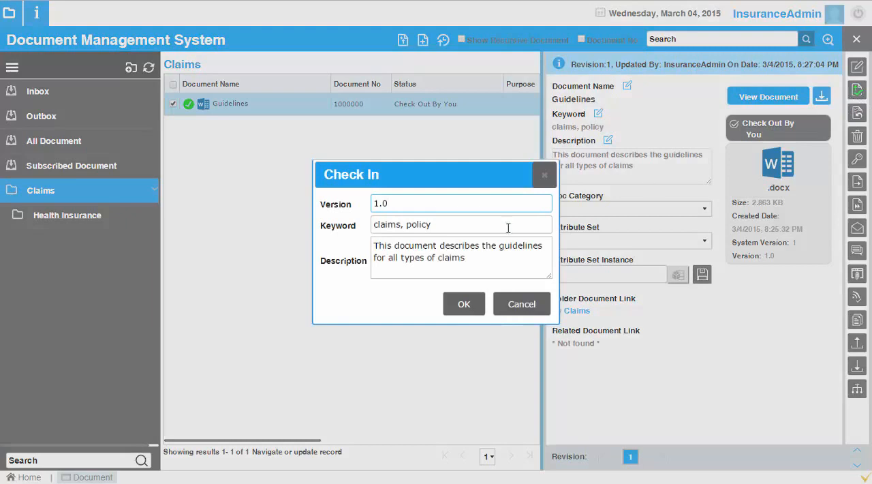
left_click(464, 304)
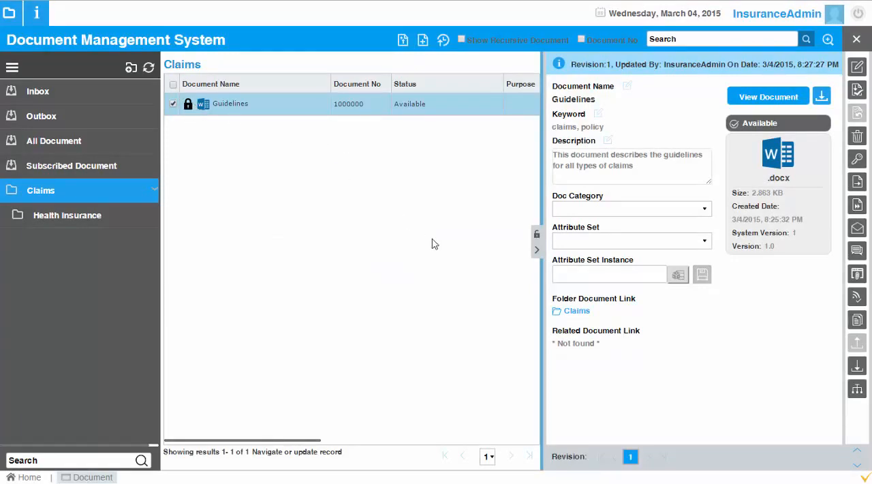
left_click(538, 254)
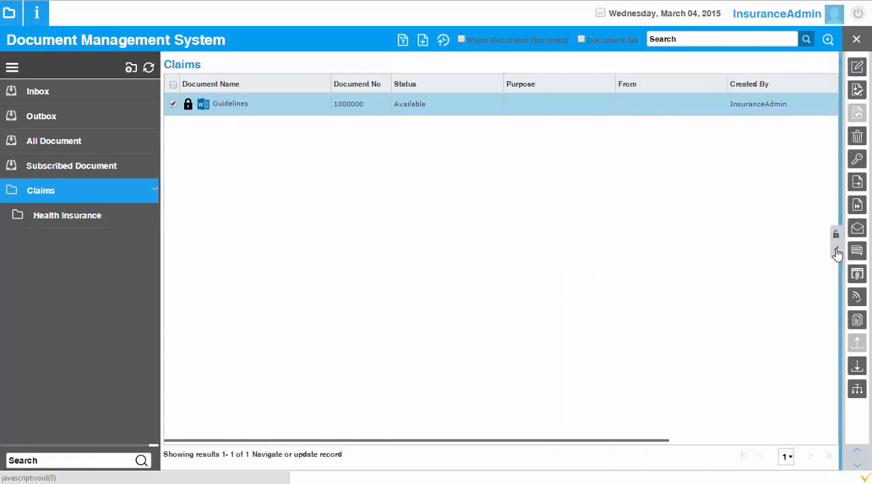
left_click(836, 252)
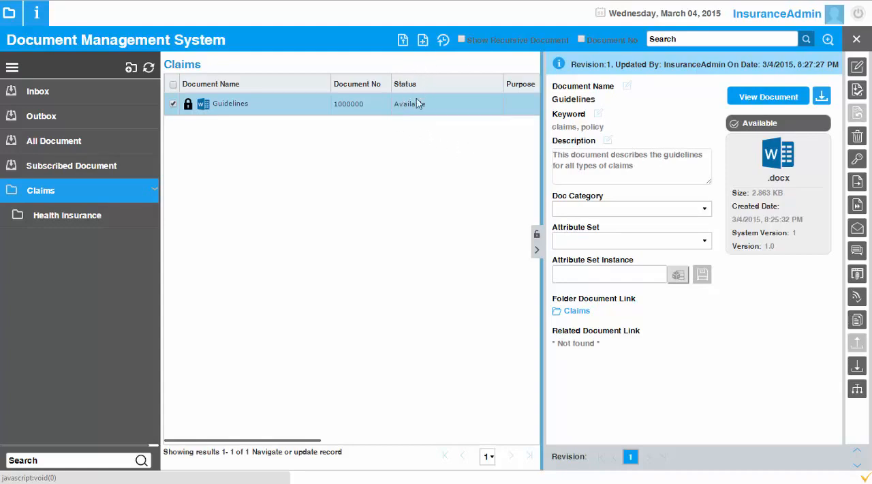
Step: Start a document upload and add the Cloud Strategy, Cloud Strategy_1 and Demo presentations from the PowerPoint folder inside Google Drive's DMS folder
left_click(403, 42)
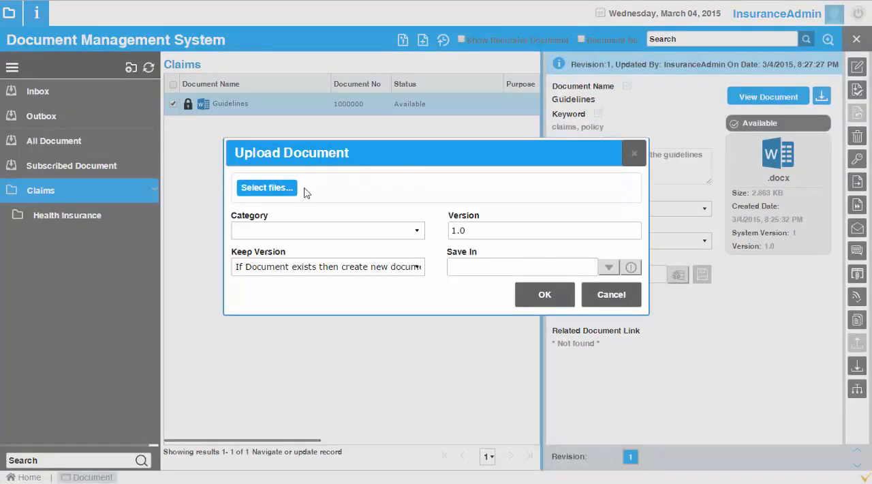
left_click(268, 188)
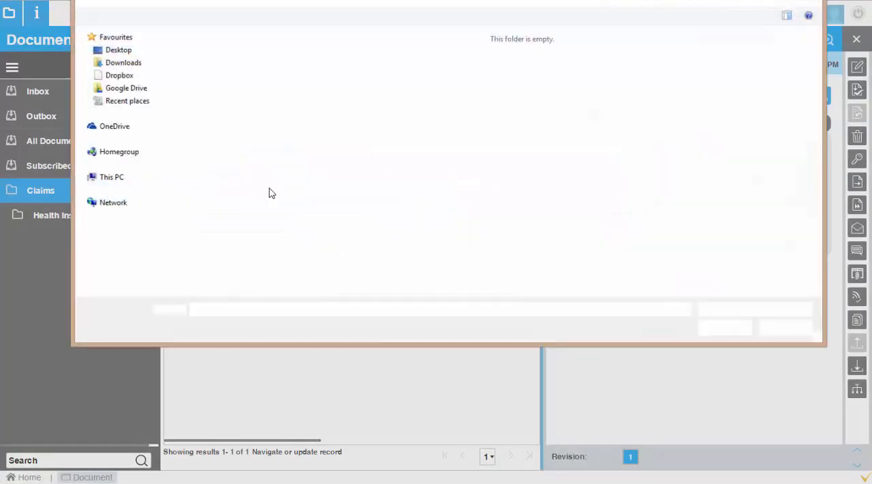
left_click(137, 91)
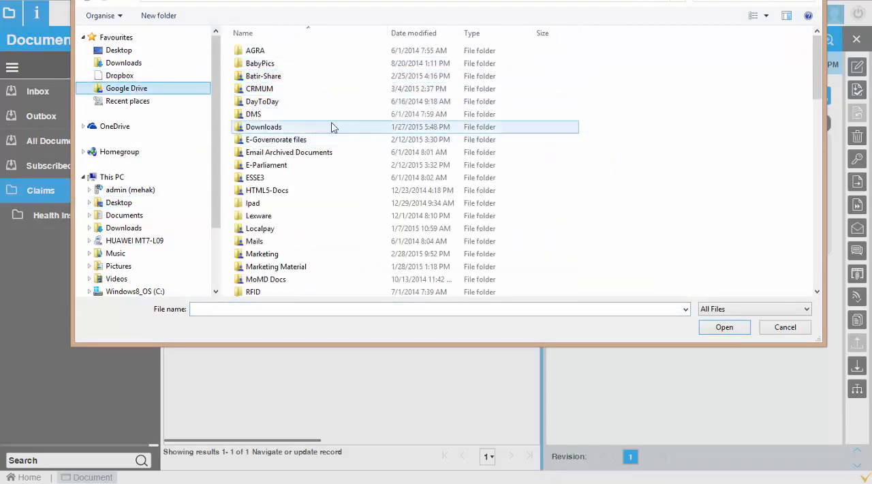
left_click(282, 116)
double_click(282, 116)
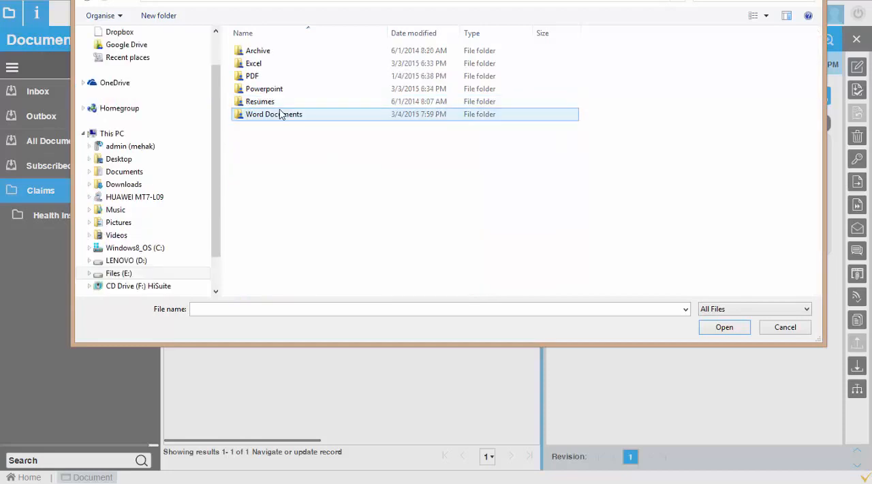
left_click(287, 90)
double_click(289, 90)
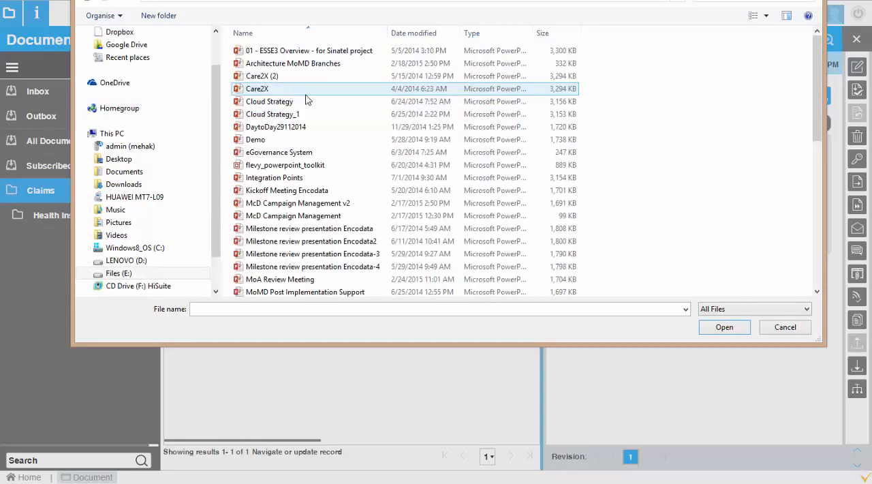
left_click(305, 106)
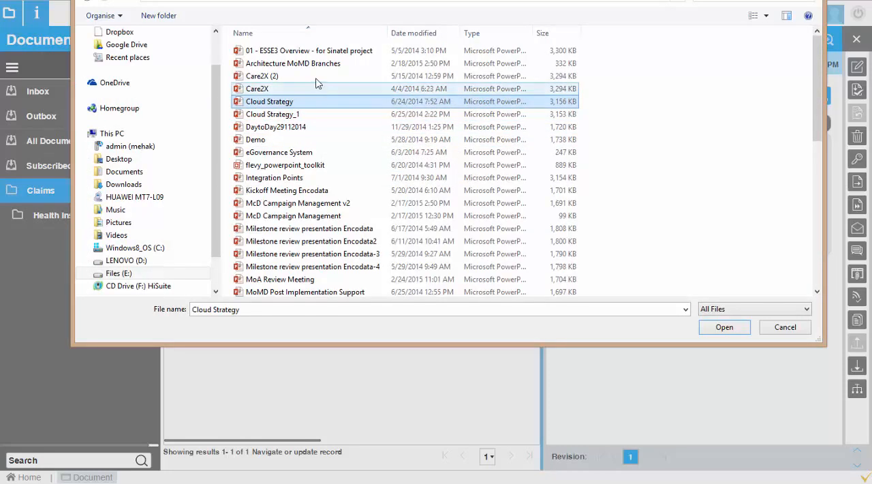
left_click(297, 139, "ctrl")
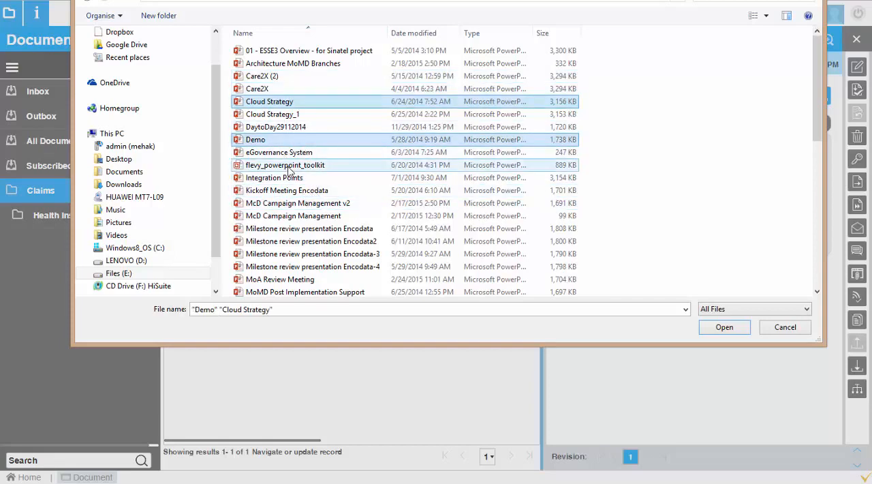
left_click(276, 115, "ctrl")
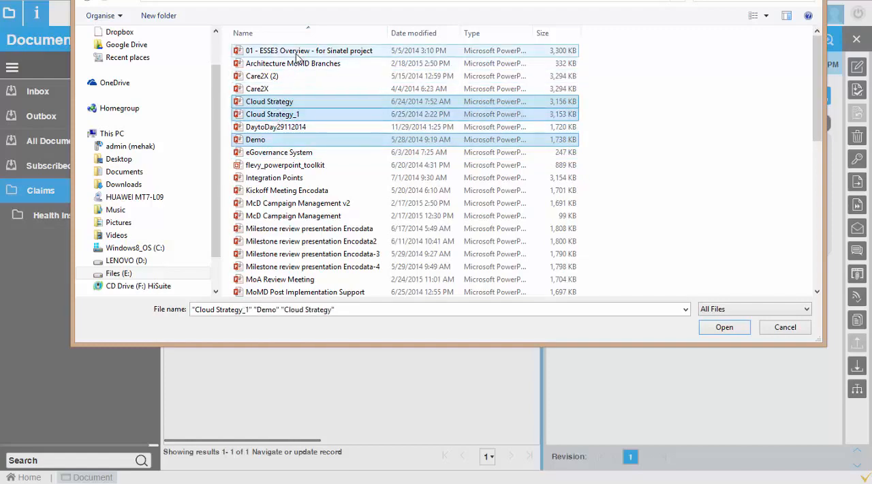
left_click(724, 327)
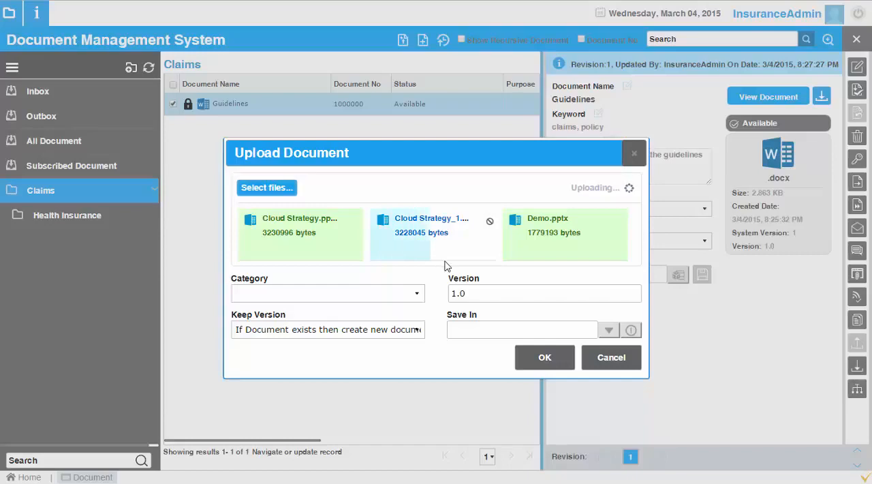
Step: Look up the available folders and set Claims as the save location for the uploaded files
left_click(607, 330)
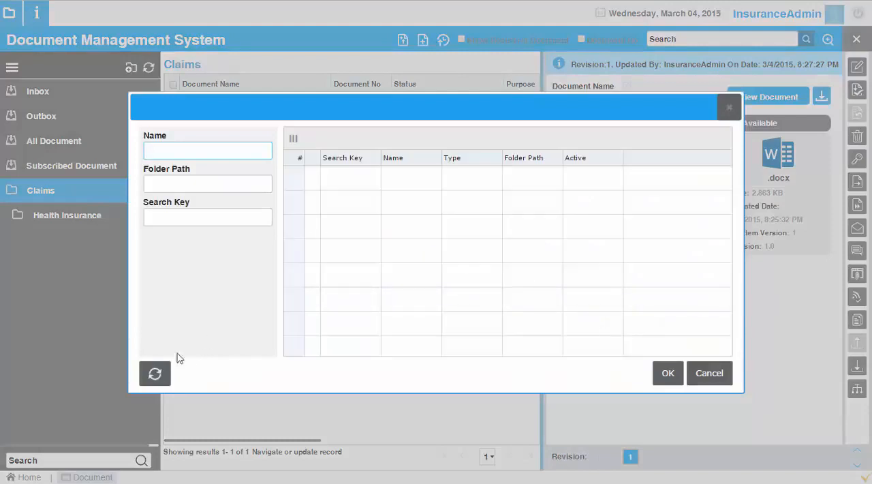
left_click(154, 372)
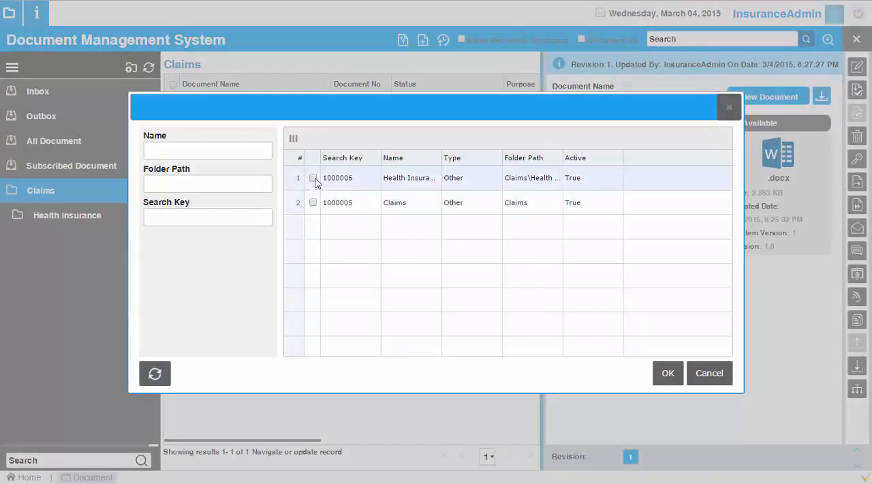
left_click(312, 203)
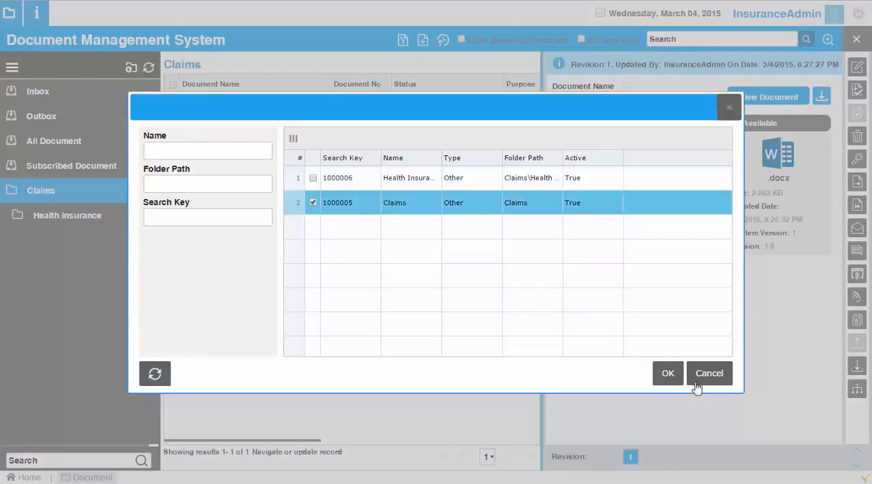
left_click(667, 373)
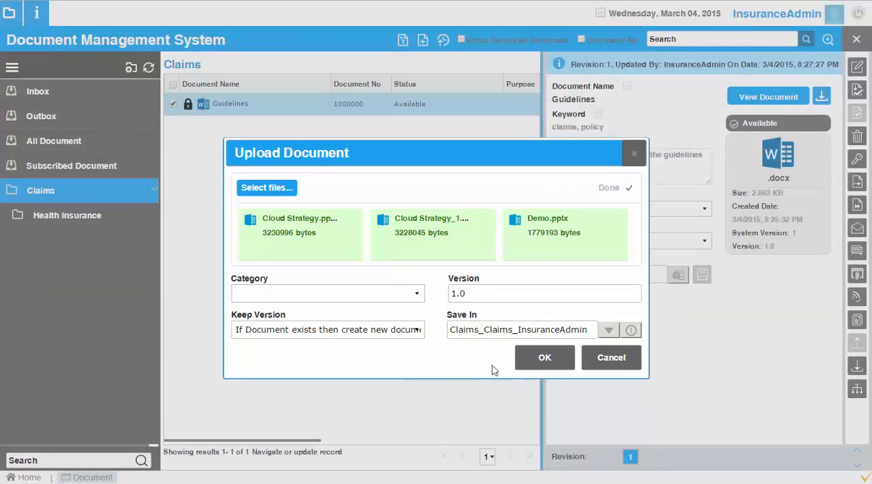
Step: Keep the option to create a new document if one exists, and submit the upload as version 1.0
left_click(414, 332)
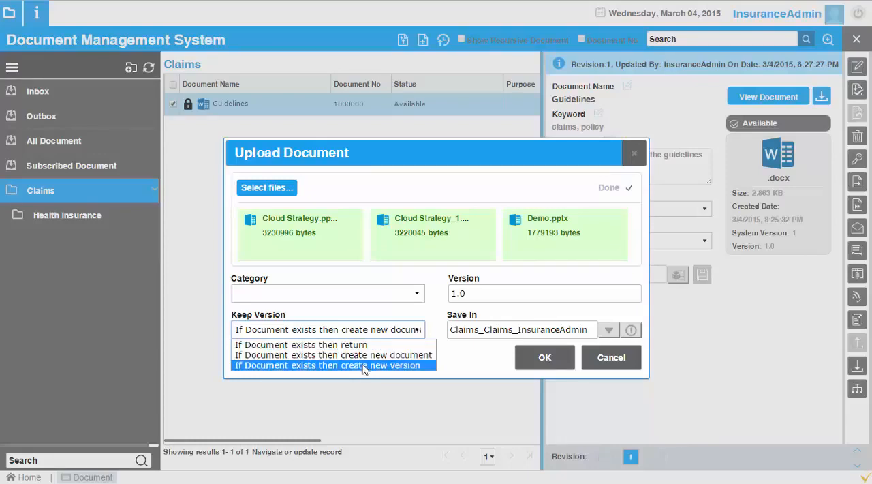
left_click(407, 333)
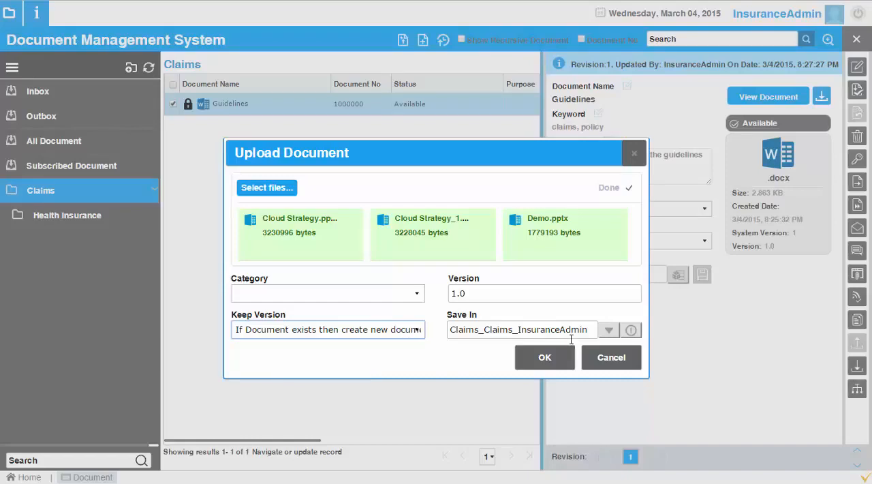
left_click(542, 359)
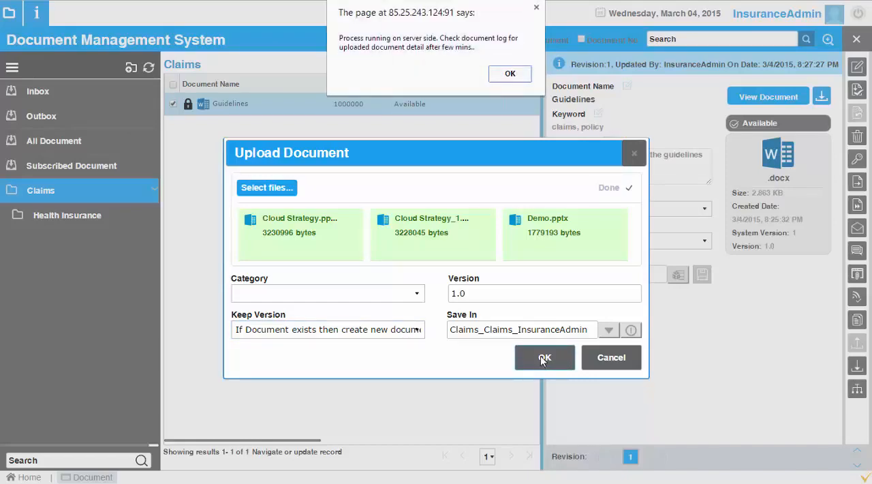
left_click(512, 76)
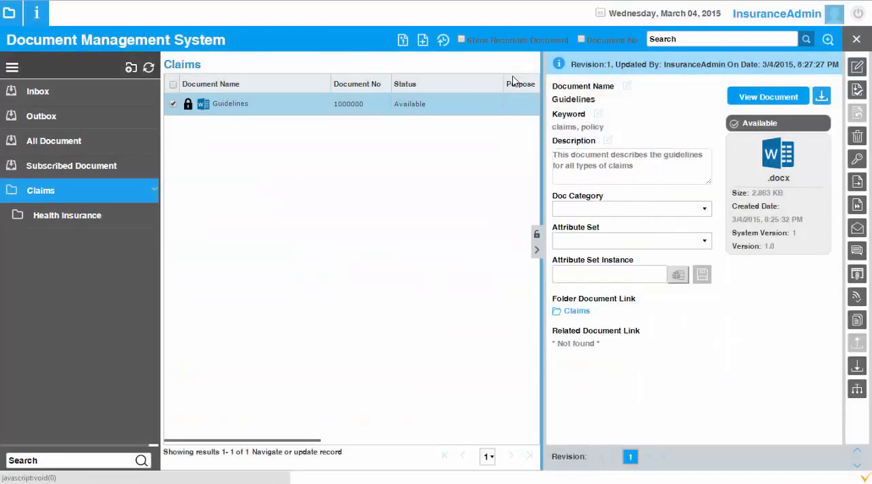
Step: Reload the Claims folder to check for the uploaded documents, and view the Demo document's details
left_click(60, 194)
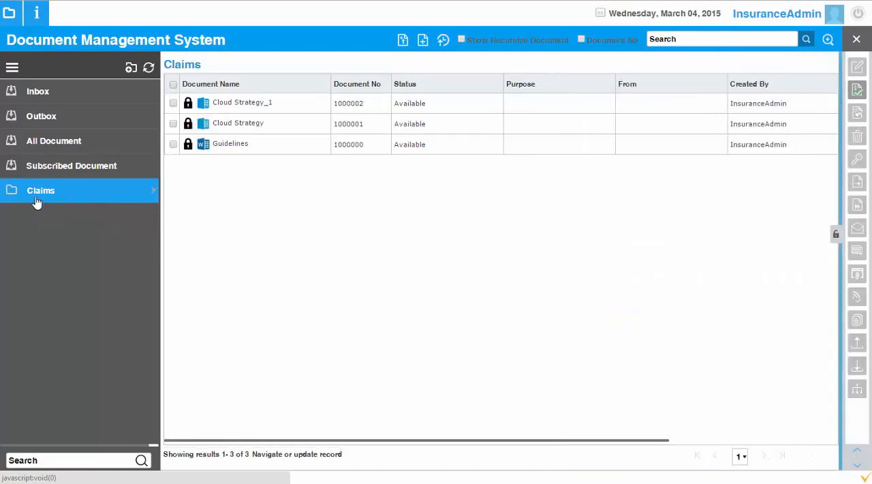
left_click(47, 194)
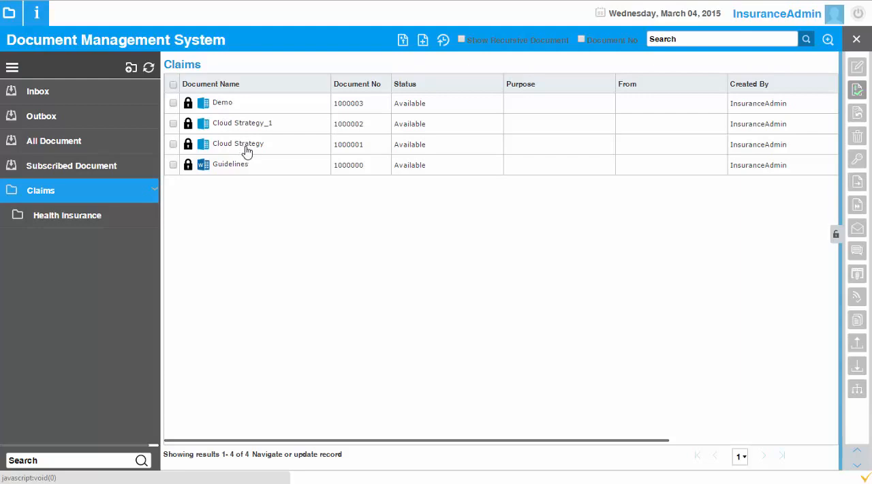
left_click(238, 107)
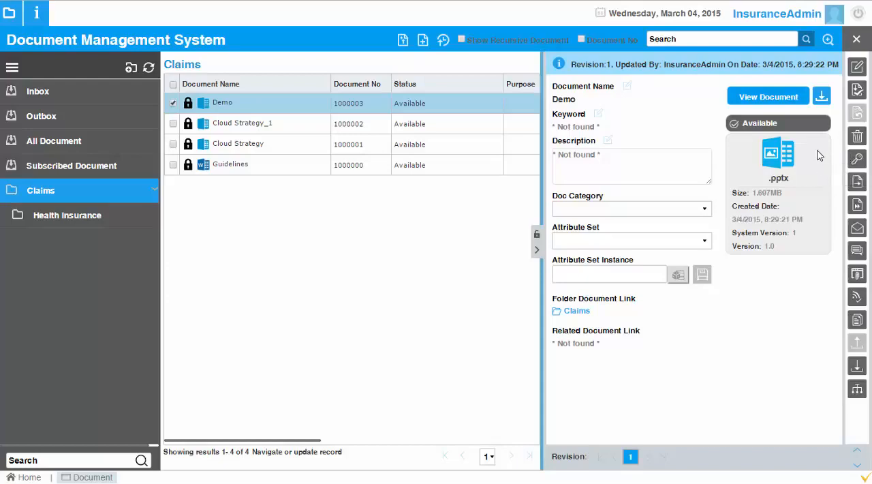
Step: Download the Demo document, always allowing pop-ups from 85.25.243.124, and dismiss the browser's download bar
left_click(822, 101)
left_click(488, 39)
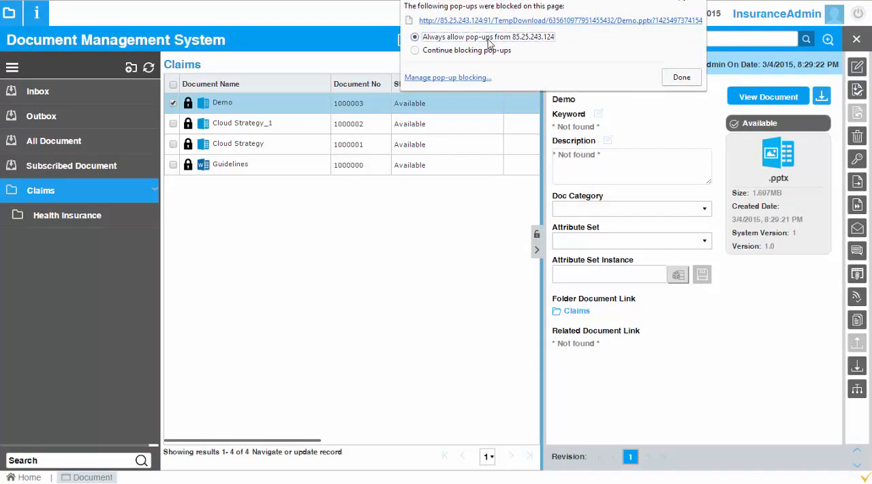
left_click(681, 78)
left_click(822, 98)
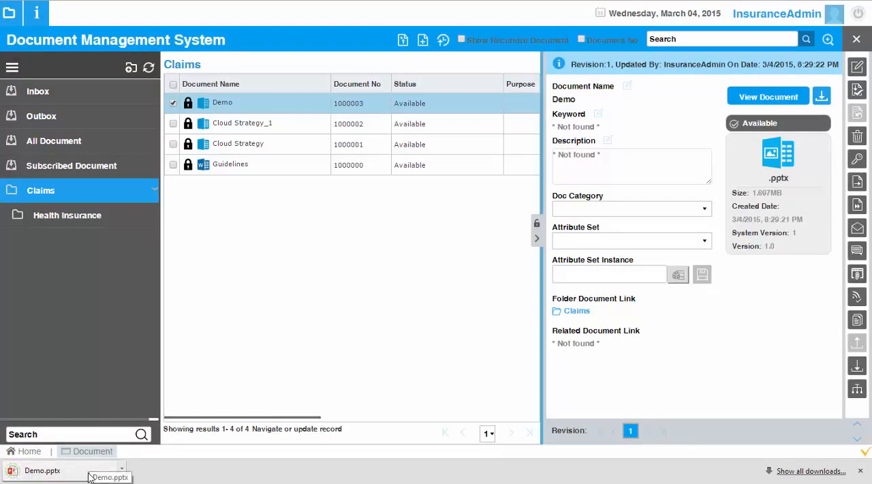
left_click(860, 471)
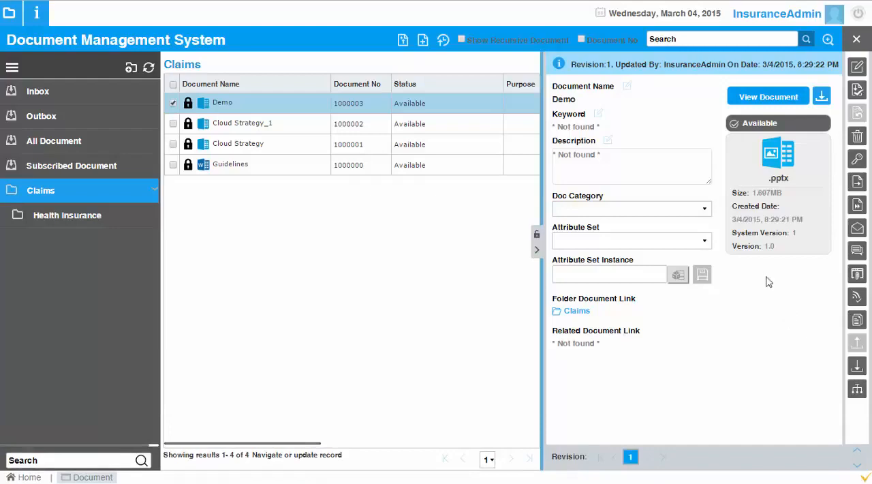
Step: Select the Guidelines document and review its deletion options, latest version or whole document, without deleting anything
left_click(253, 168)
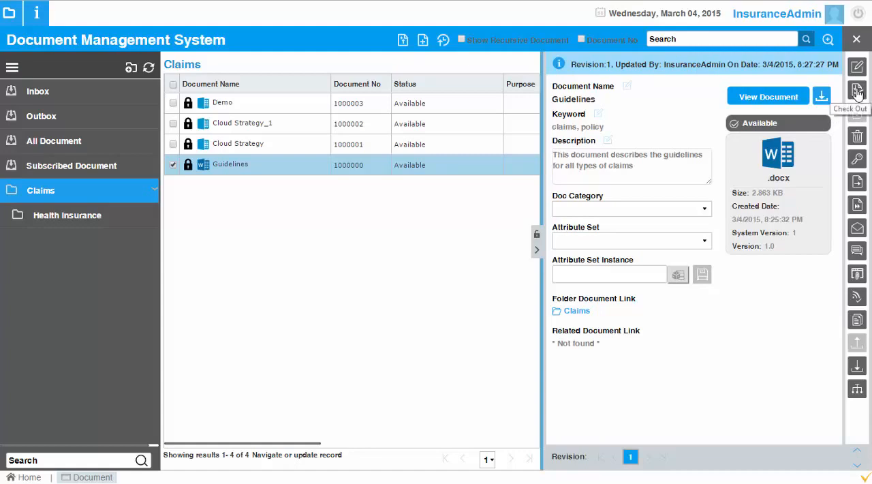
left_click(858, 138)
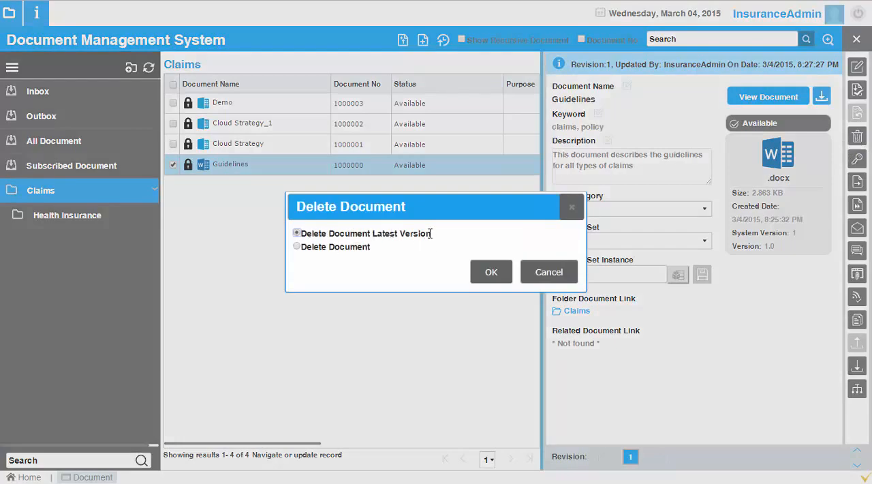
left_click(549, 272)
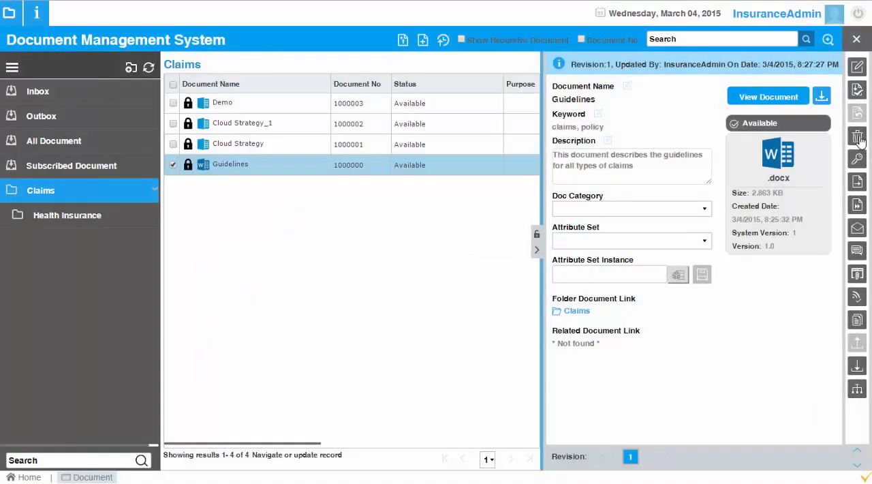
key("Delete")
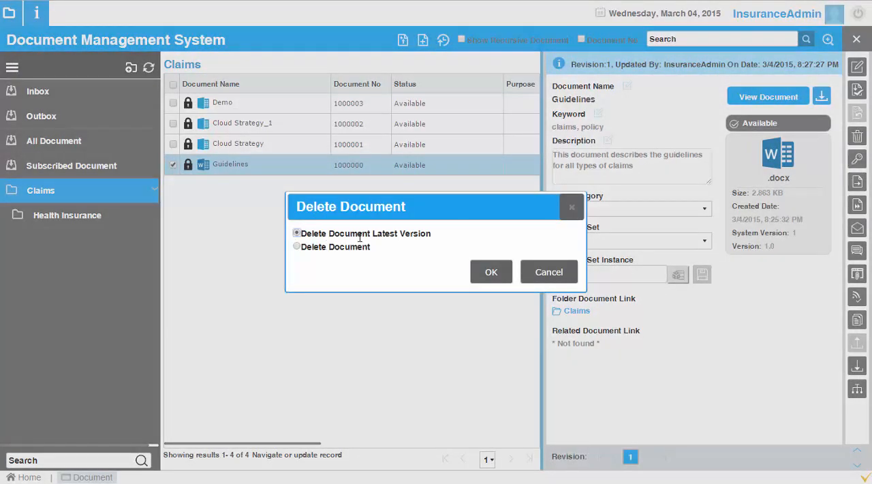
left_click(548, 272)
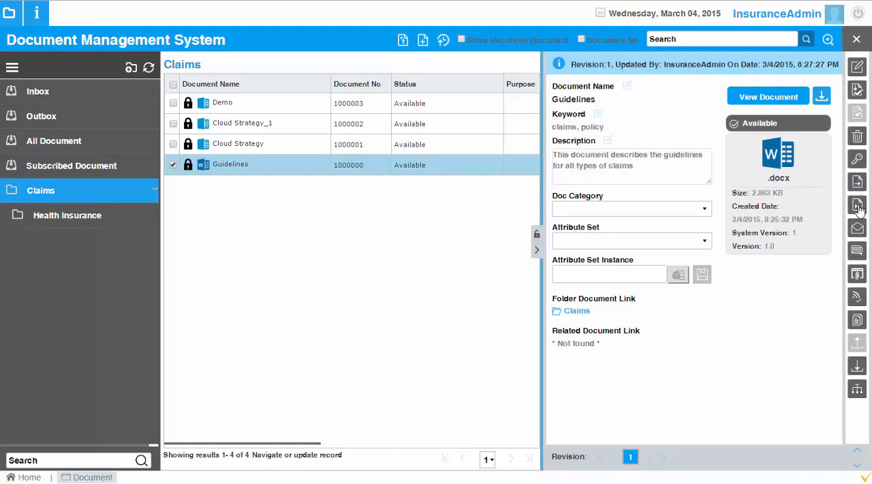
Step: Post the comment "Reviewed by me" in the Guidelines document's chat, and check the chat history
left_click(857, 253)
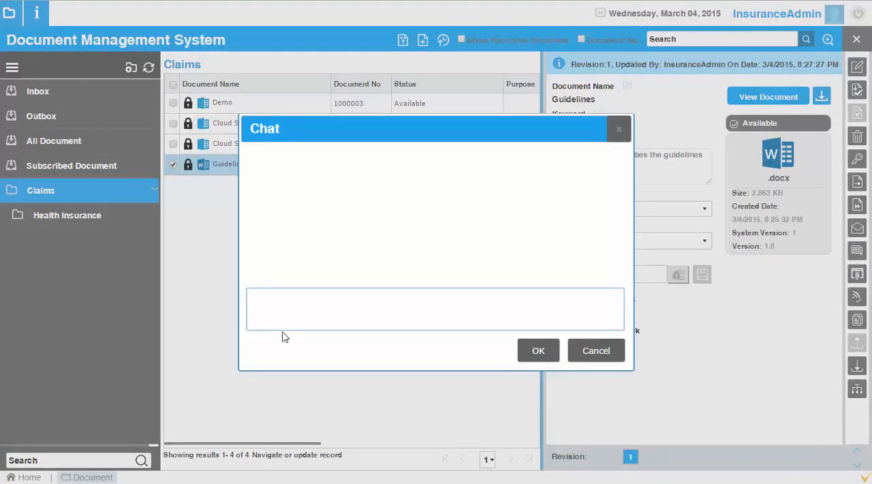
type("Reviewed by me")
left_click(536, 349)
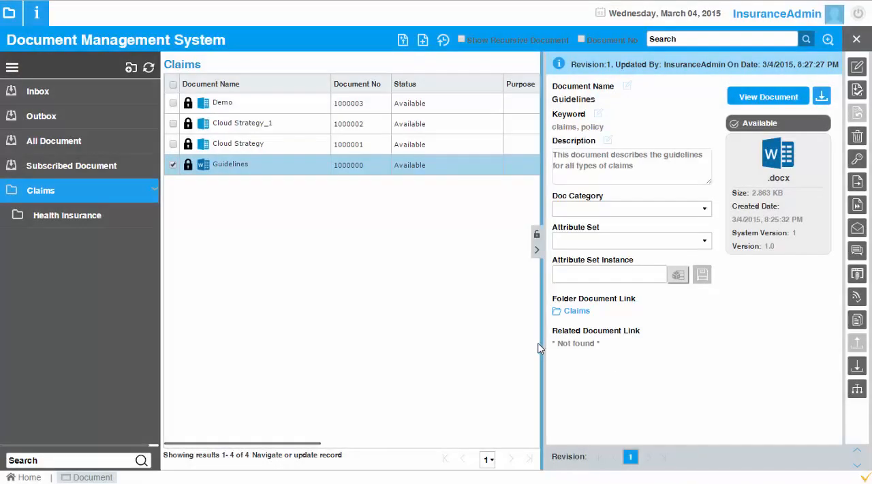
left_click(857, 251)
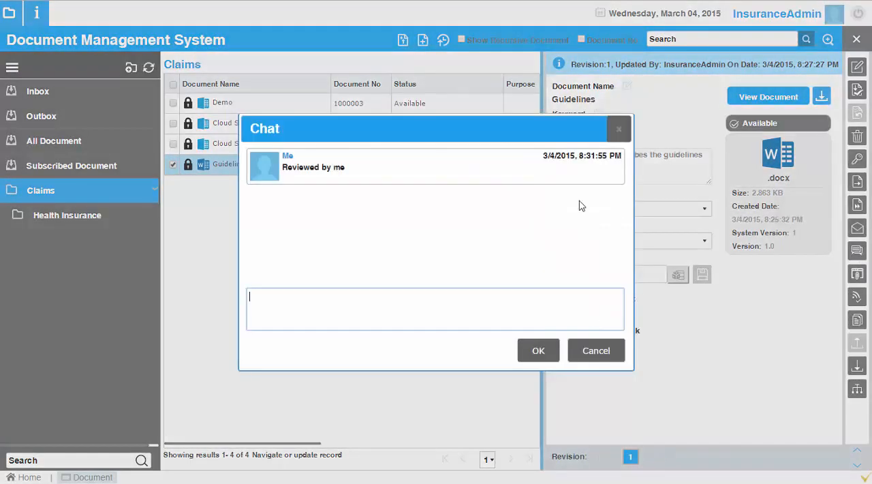
left_click(618, 128)
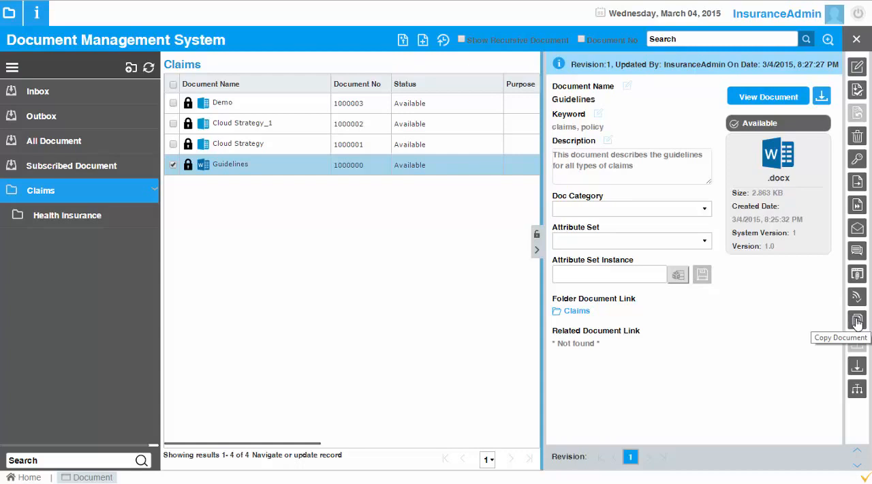
Step: Copy the Guidelines document into the Health Insurance folder as "Guideline for Health Insurance", keeping the copy checked out
left_click(856, 322)
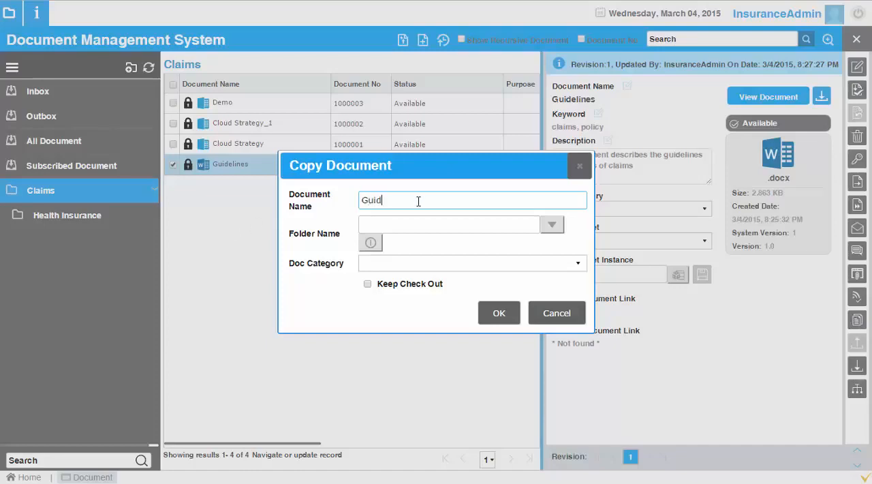
type("Guideline for Health Insurance")
left_click(551, 225)
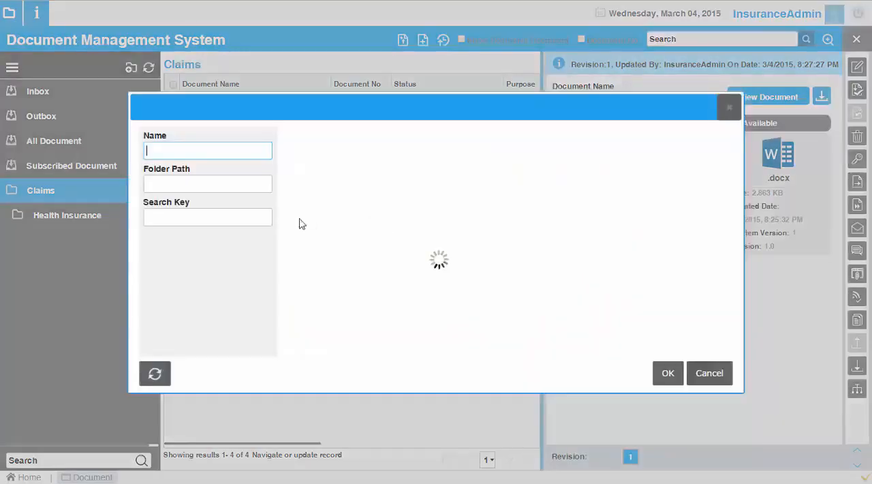
left_click(155, 373)
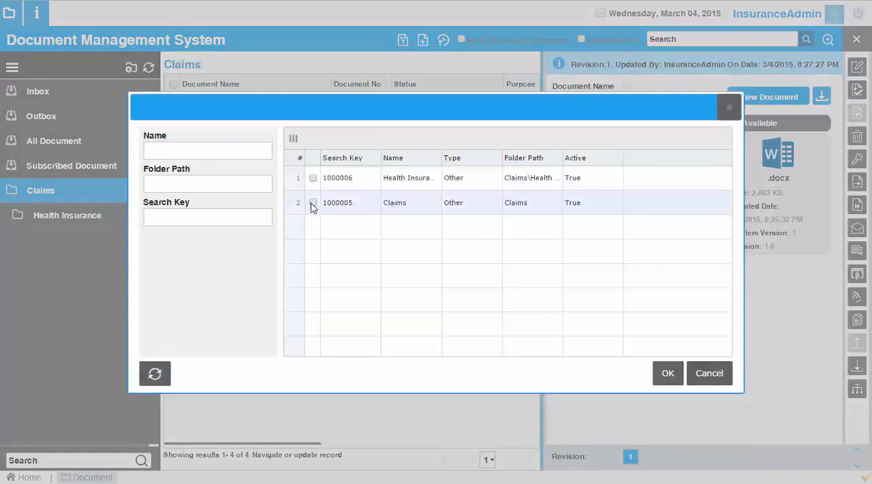
left_click(313, 178)
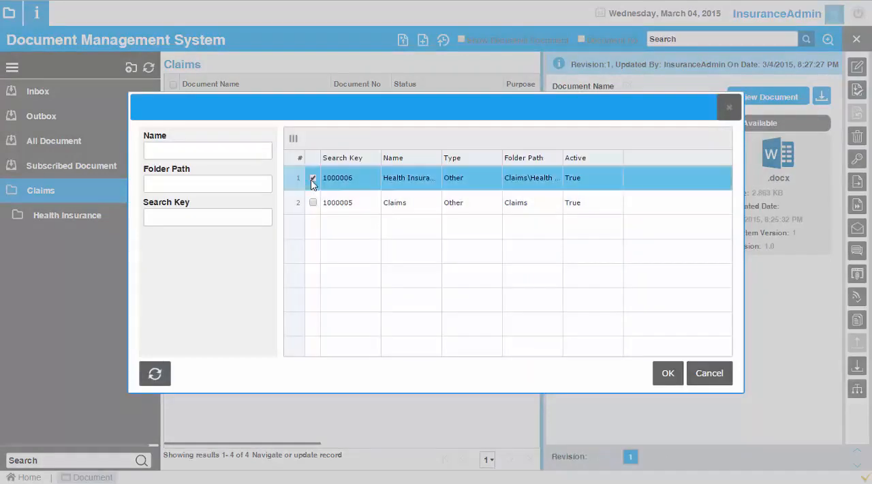
left_click(670, 374)
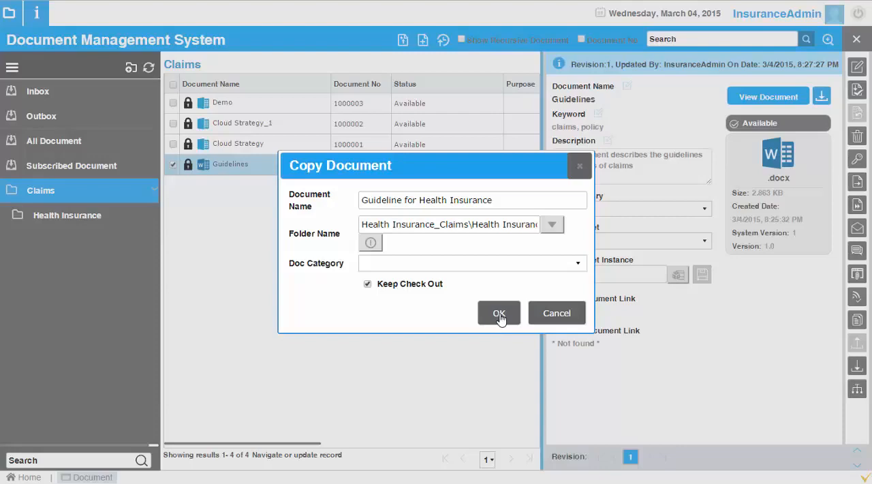
left_click(499, 314)
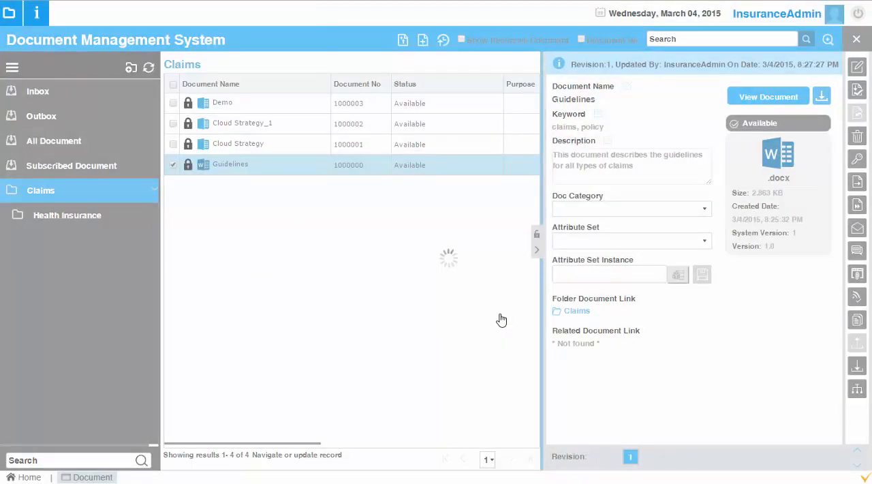
left_click(510, 83)
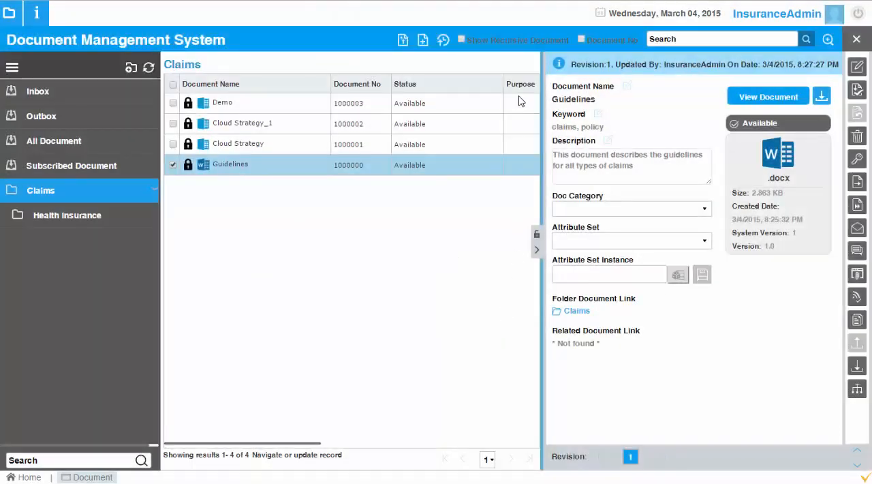
Step: Open the copied document in the Health Insurance folder for editing and extend its heading to "Guidelines for Claims on Health Insurance"
left_click(85, 218)
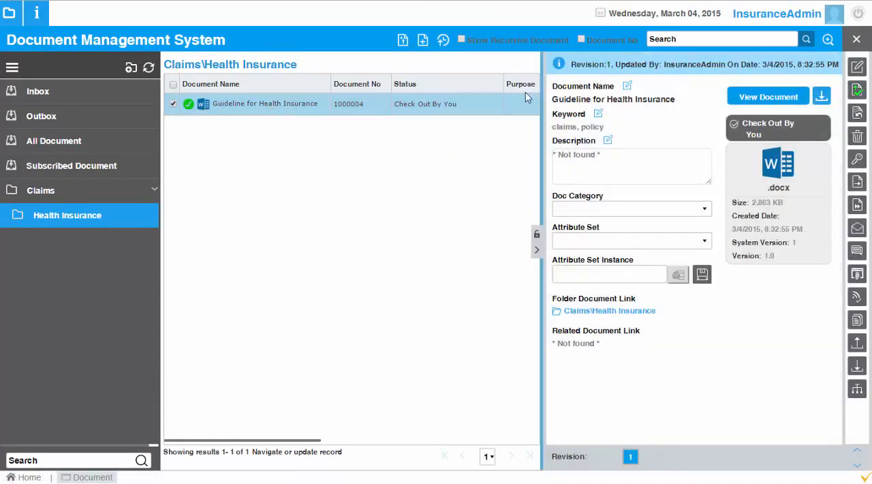
left_click(859, 70)
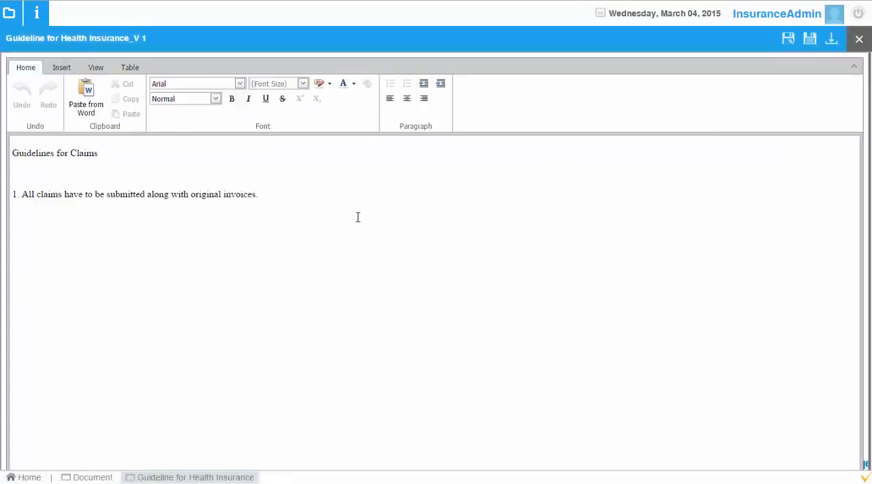
left_click(358, 217)
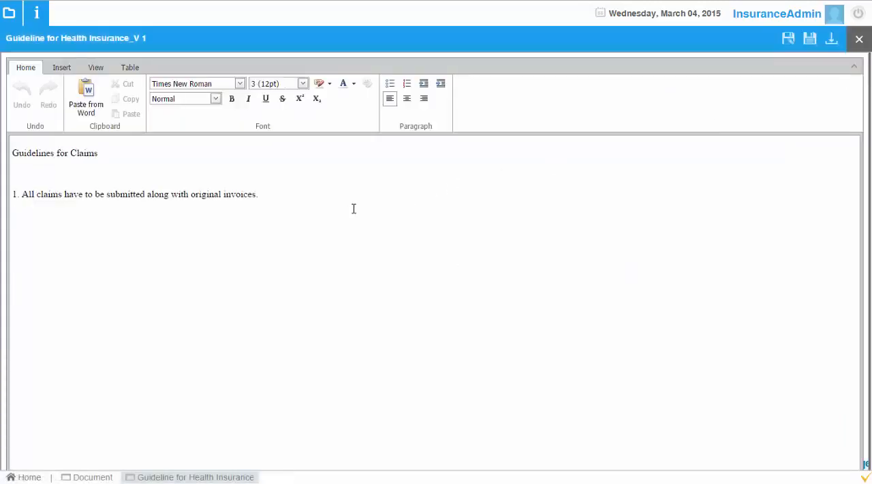
key("Up")
key("Up")
key("Up")
type("on He")
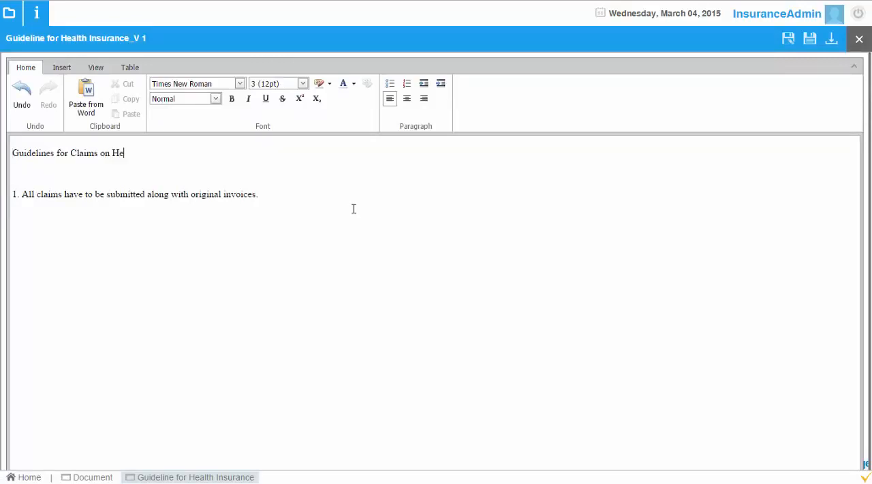
type("alth Insurance")
Step: Save and close the edited Guideline for Health Insurance document, and check it in as version 1.0
left_click(811, 41)
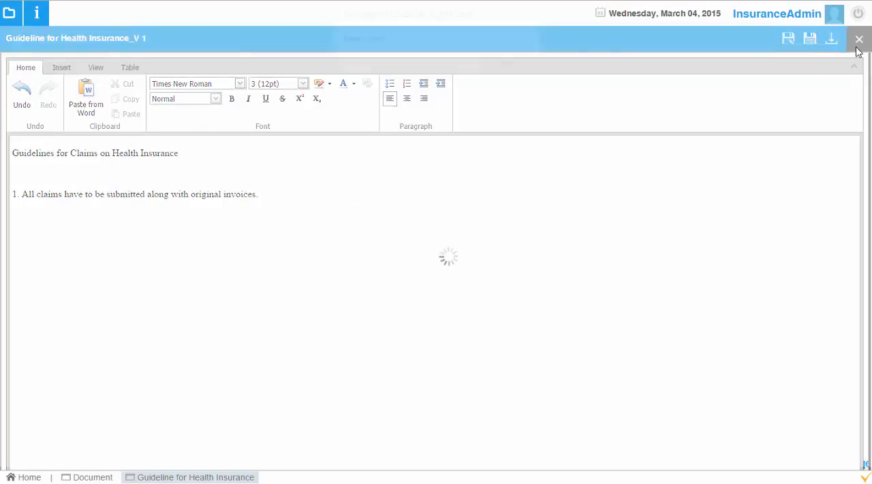
left_click(510, 64)
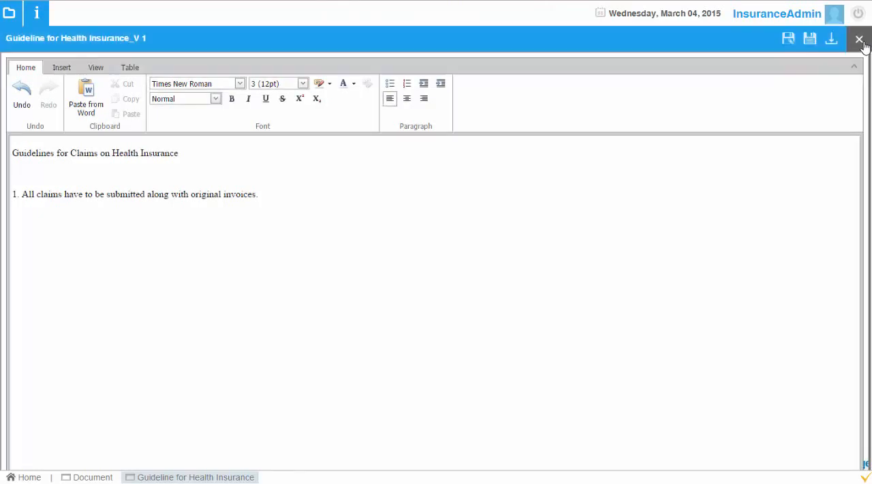
left_click(859, 40)
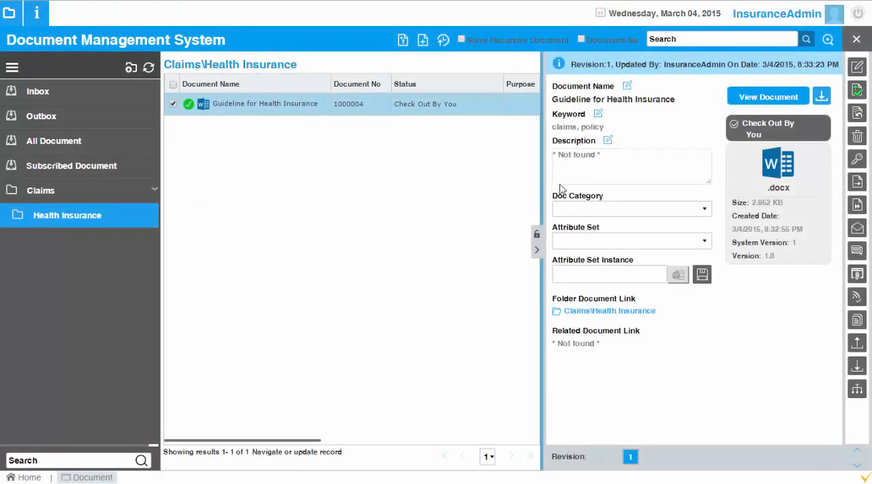
left_click(858, 90)
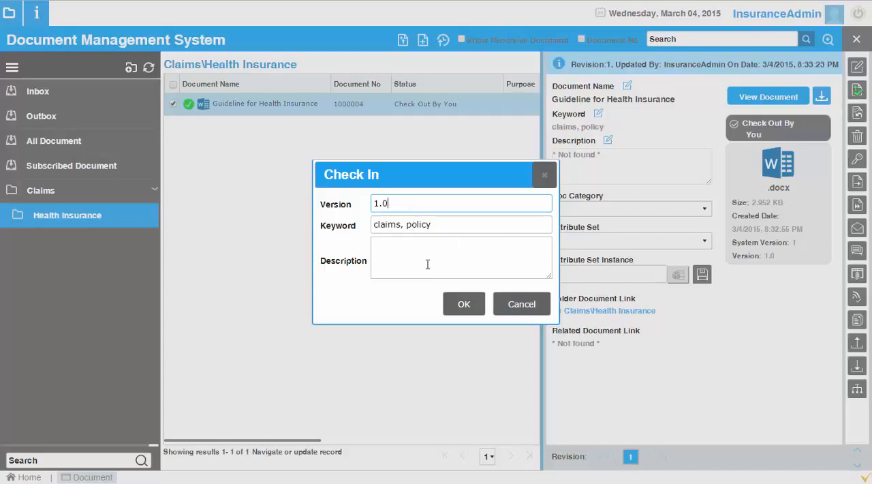
left_click(463, 304)
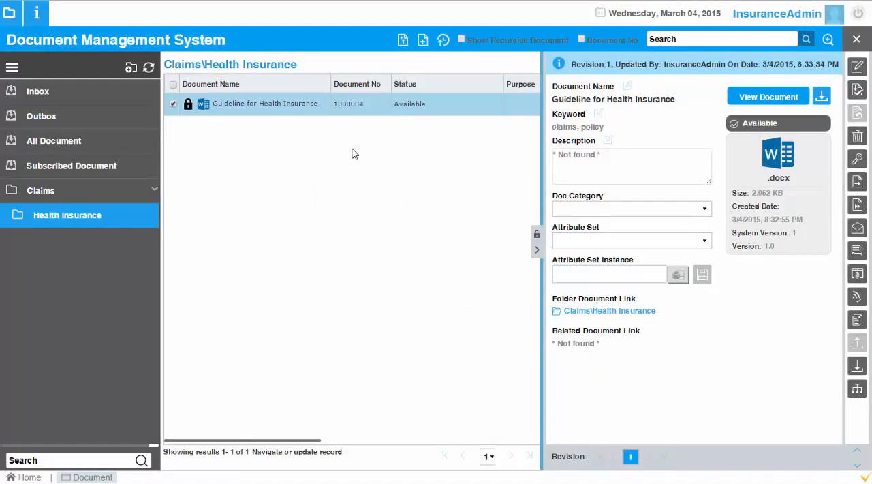
Step: Return to the Claims folder and examine the folder and related document links in the Guidelines document's details
left_click(95, 194)
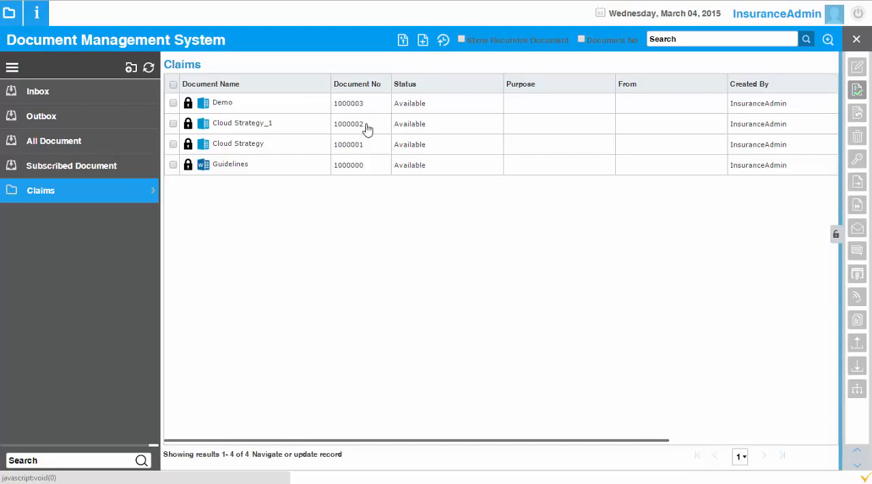
left_click(352, 168)
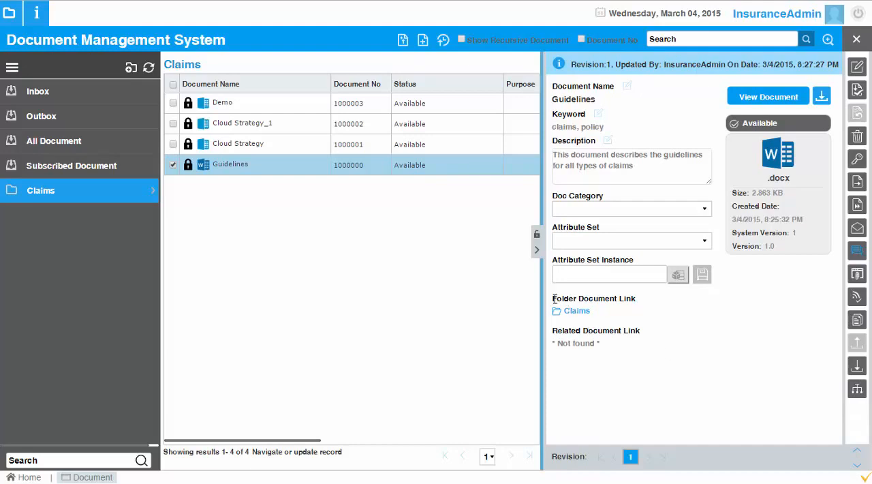
left_click_drag(552, 299, 644, 297)
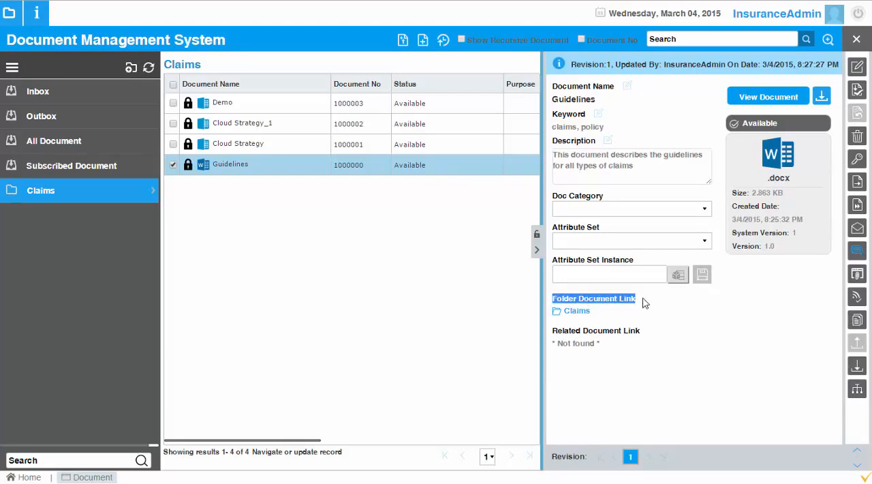
left_click(610, 308)
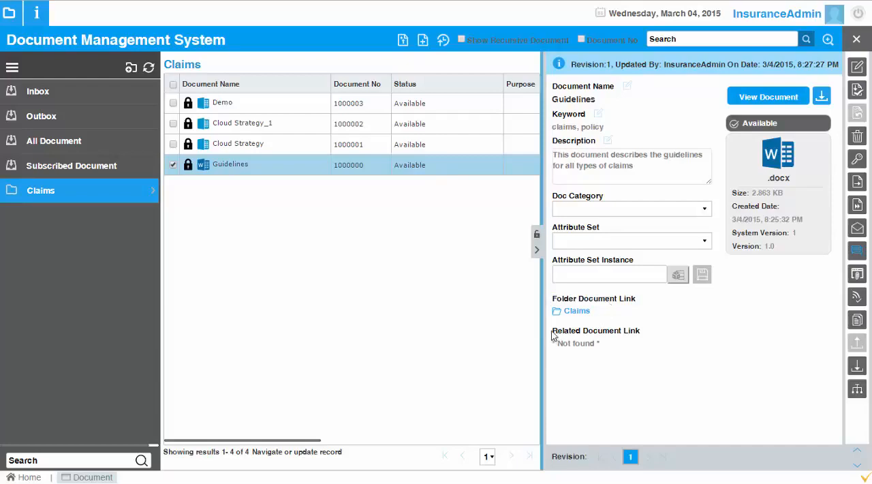
left_click_drag(553, 330, 642, 332)
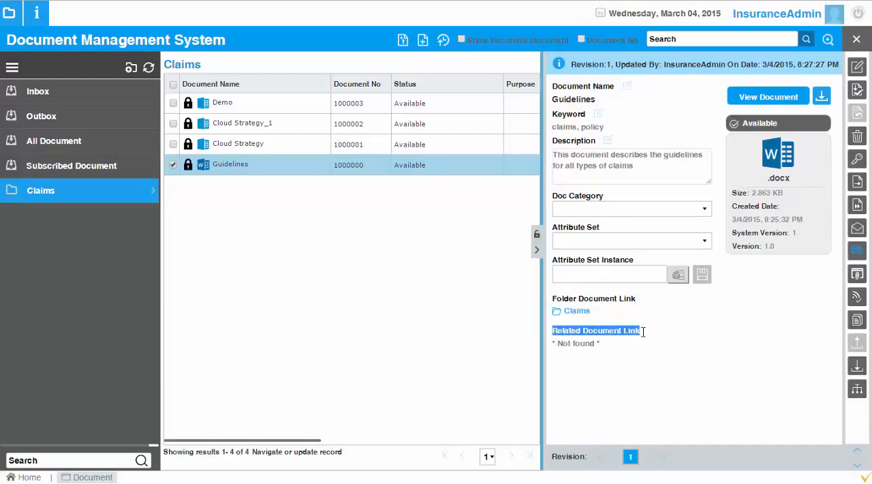
left_click(643, 334)
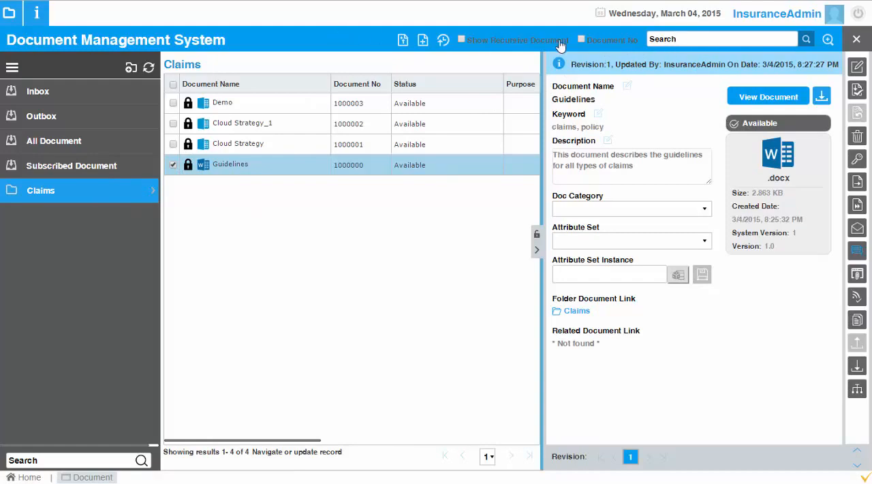
Step: Collapse the document details, expand the Claims folder and list its documents recursively, including those in subfolders
left_click(670, 38)
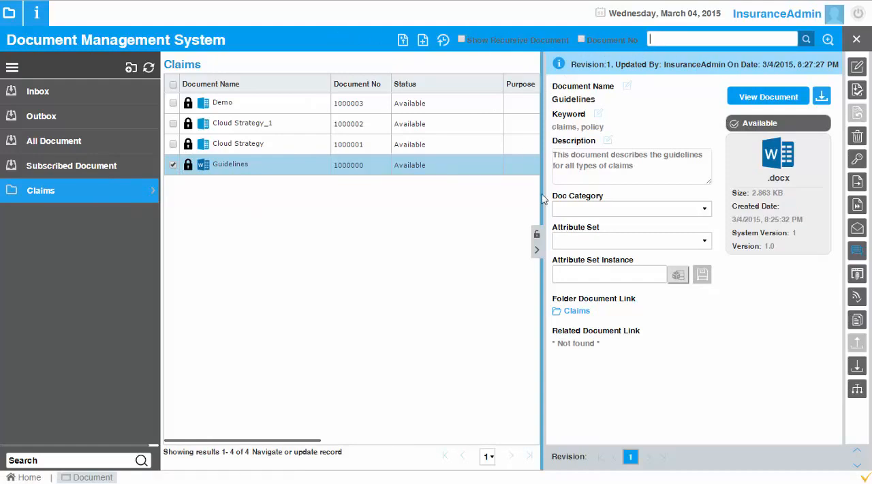
left_click(537, 251)
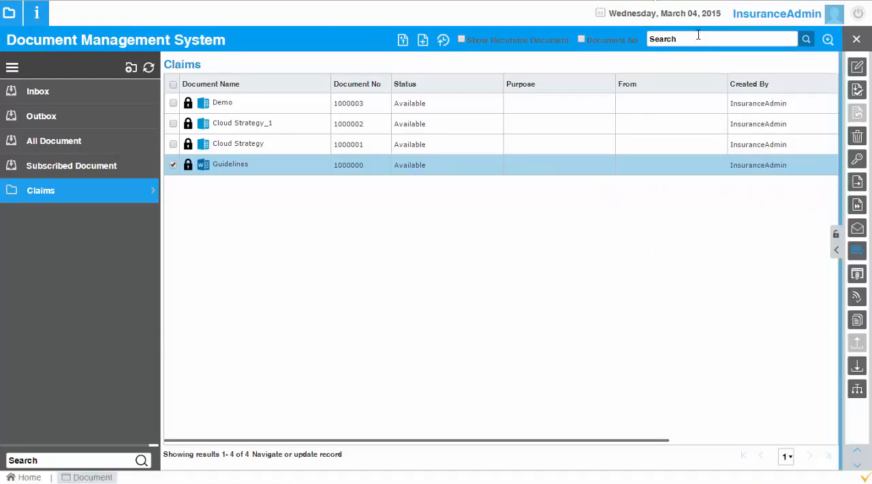
left_click(54, 197)
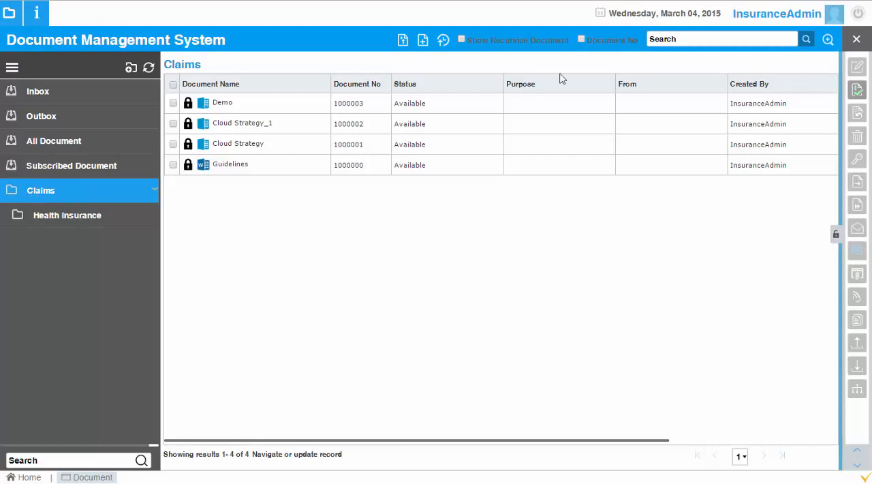
left_click(698, 39)
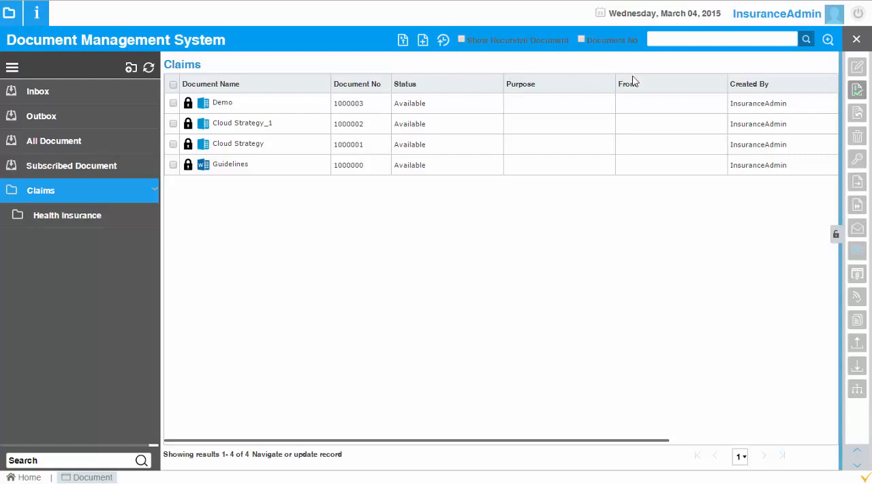
left_click(461, 41)
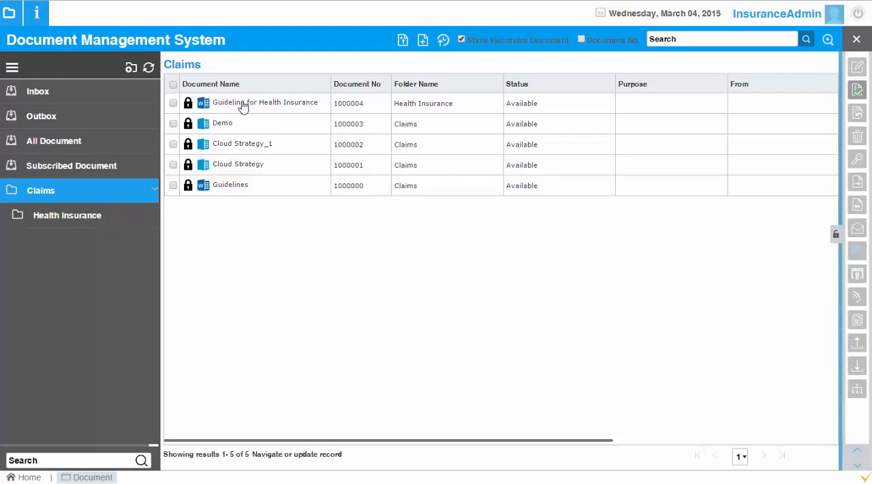
Step: Search the Claims documents for "guideline", and clear the search to restore the full list
left_click(695, 39)
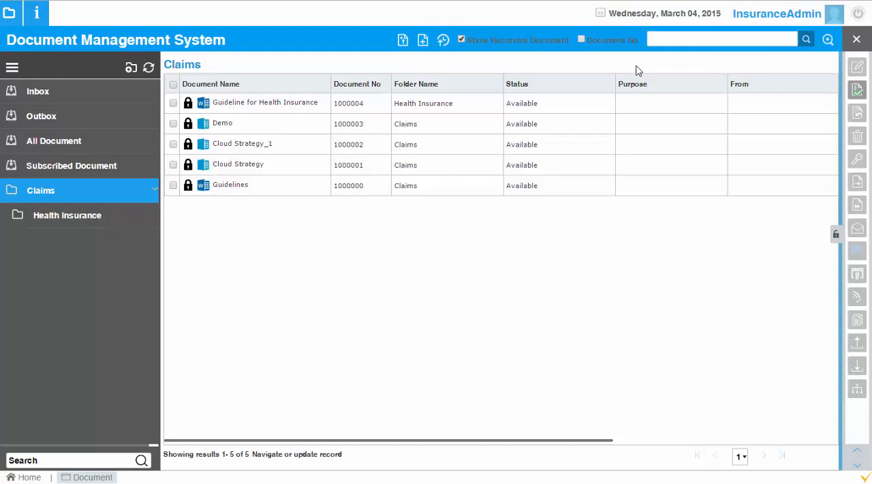
type("guideline")
key("Return")
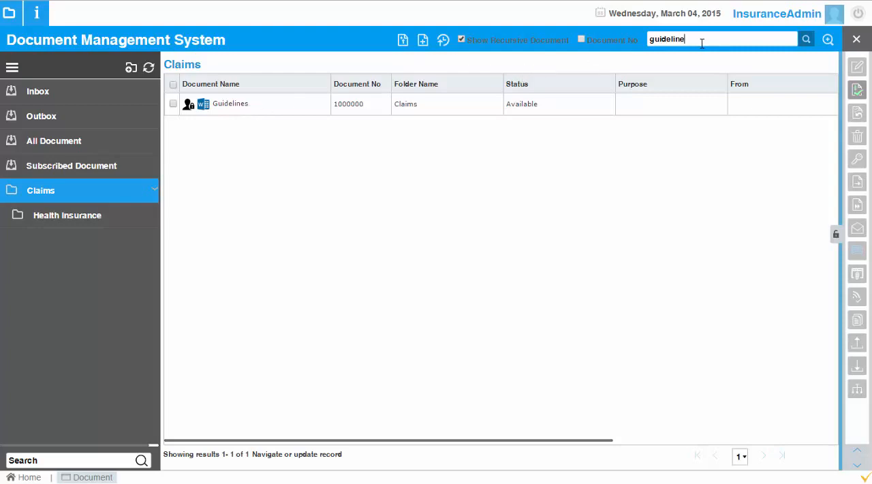
key("ctrl+a")
key("BackSpace")
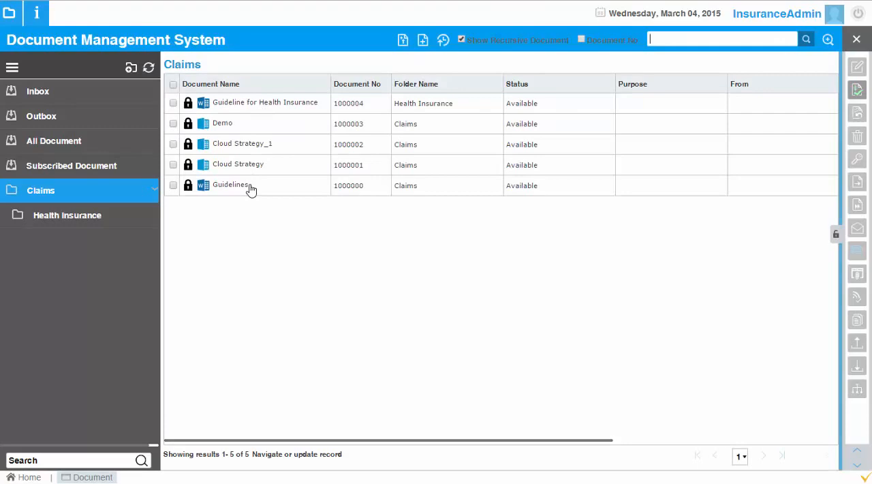
Step: View the details of the Guidelines and Guideline for Health Insurance documents in turn, and reselect Guidelines
left_click(250, 190)
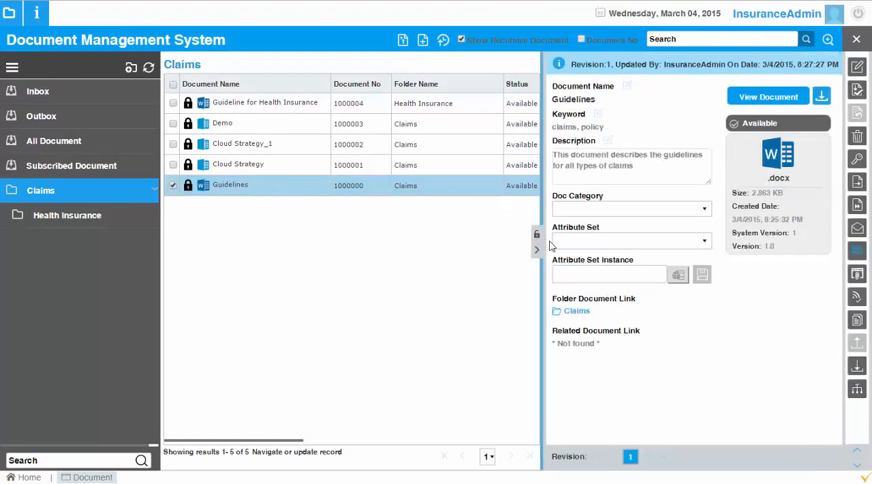
left_click(537, 252)
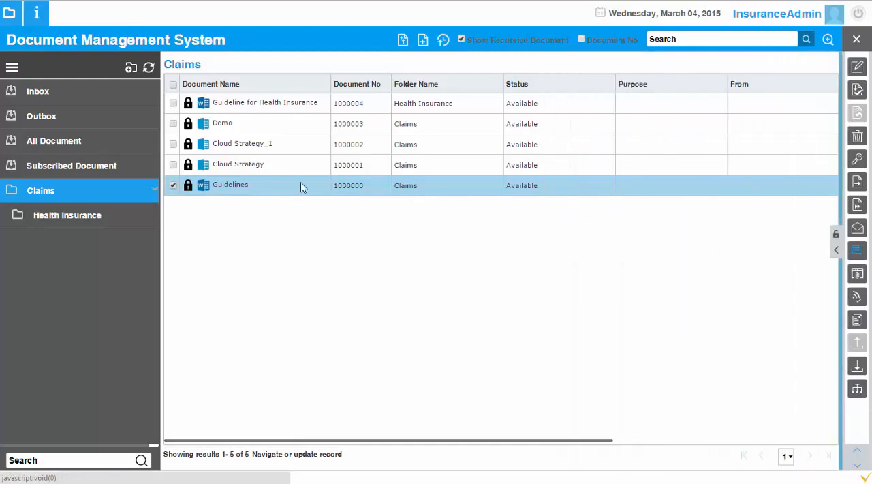
left_click(268, 107)
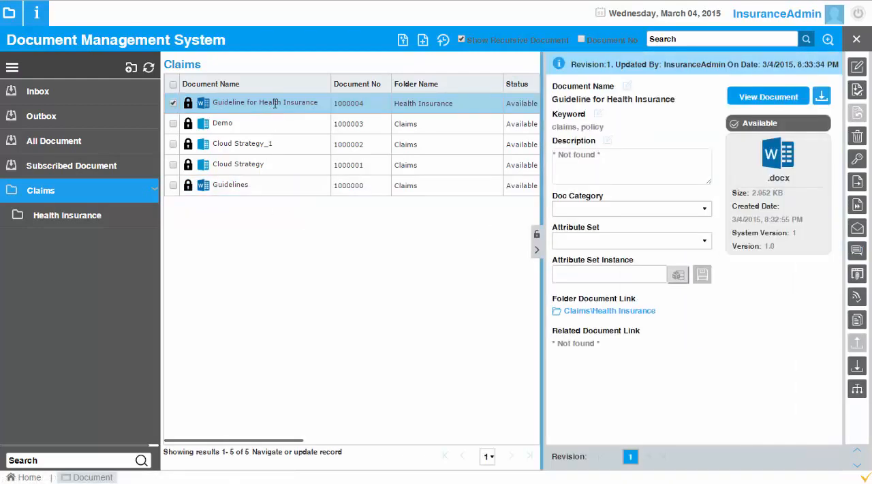
left_click(537, 249)
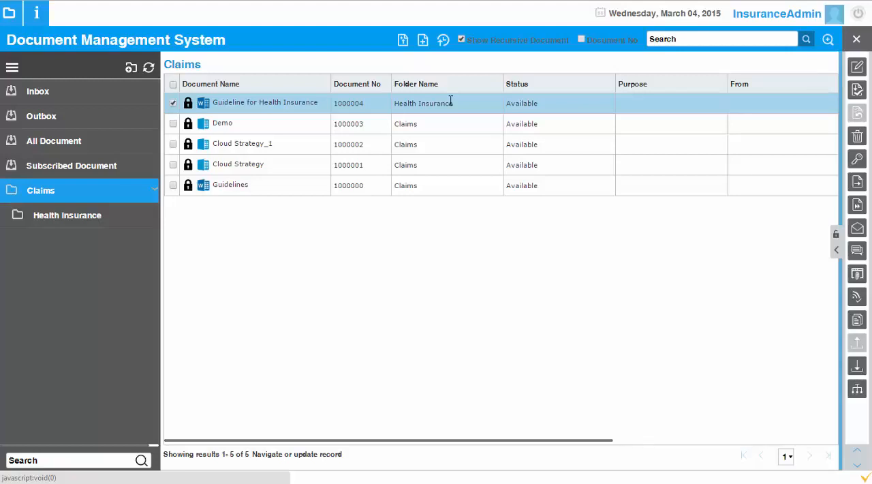
left_click(703, 40)
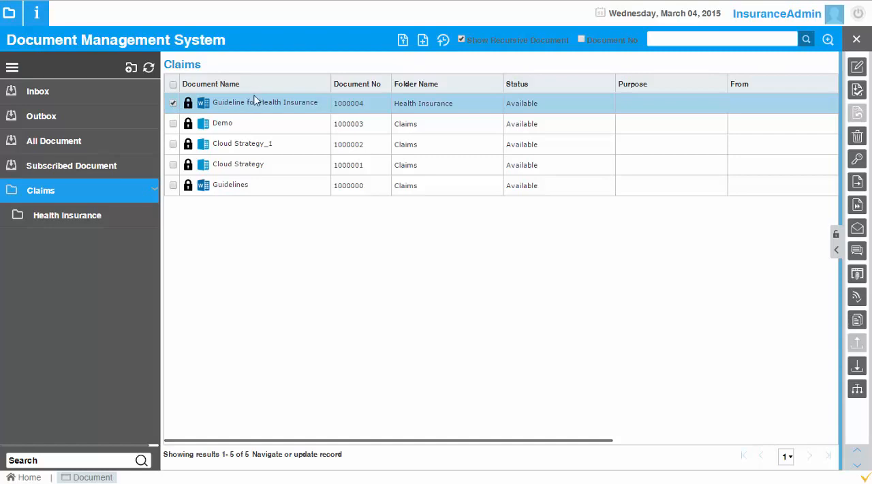
left_click(258, 189)
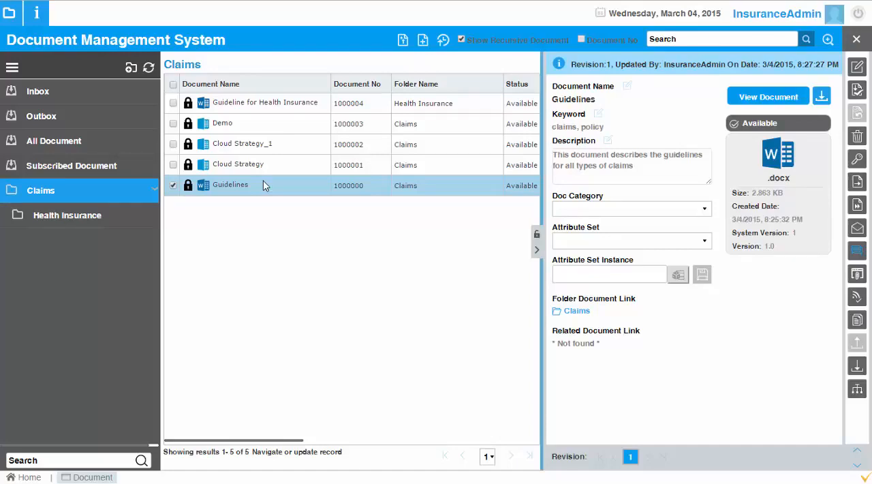
Step: Turn on the document number search option and select the Guideline for Health Insurance document
left_click(581, 41)
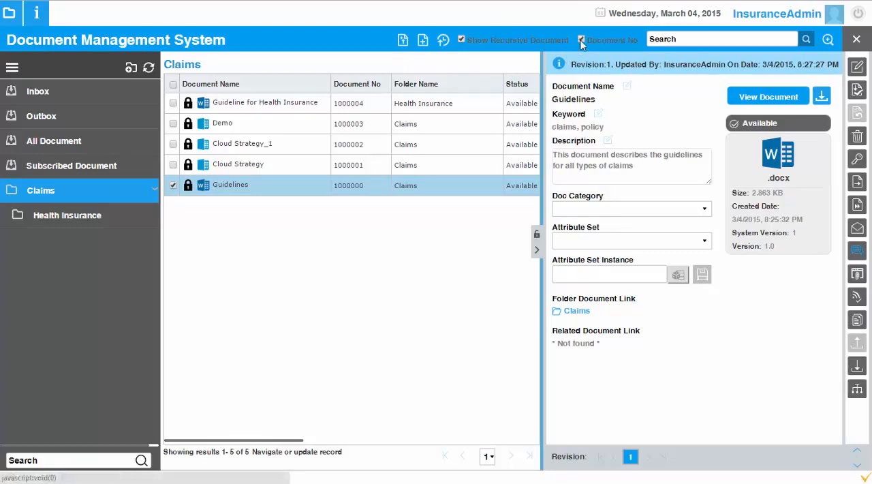
left_click(363, 107)
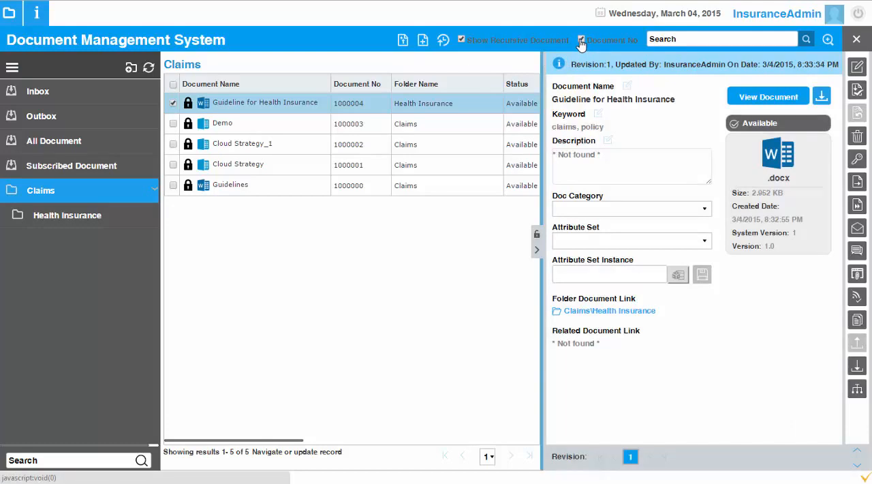
Step: Examine the search criteria and input type options of the advanced search, and close it without searching
left_click(826, 42)
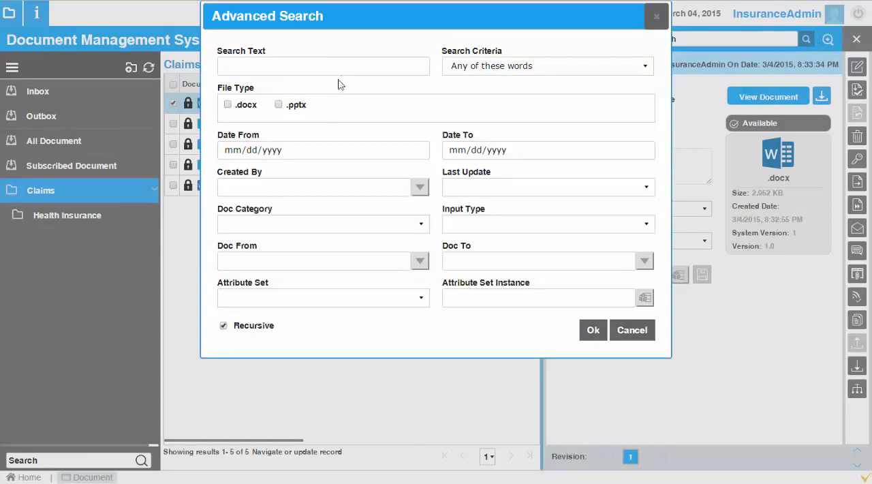
left_click(347, 68)
left_click_drag(479, 23, 483, 40)
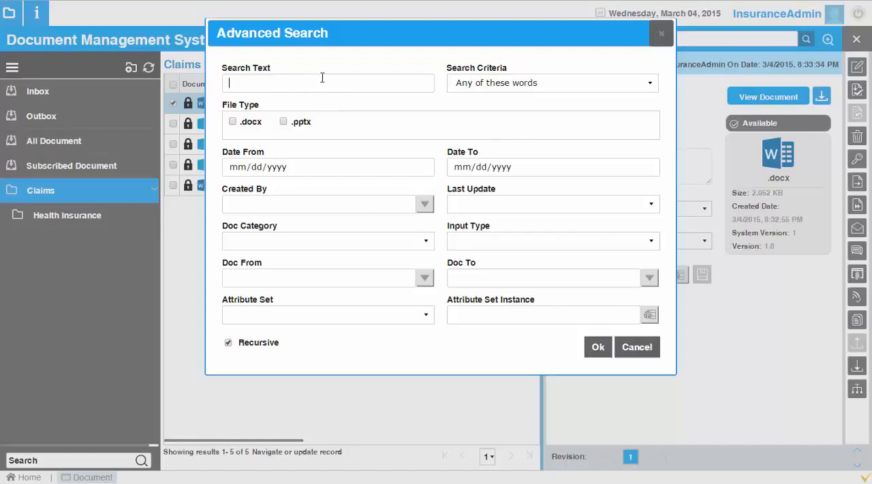
left_click(492, 85)
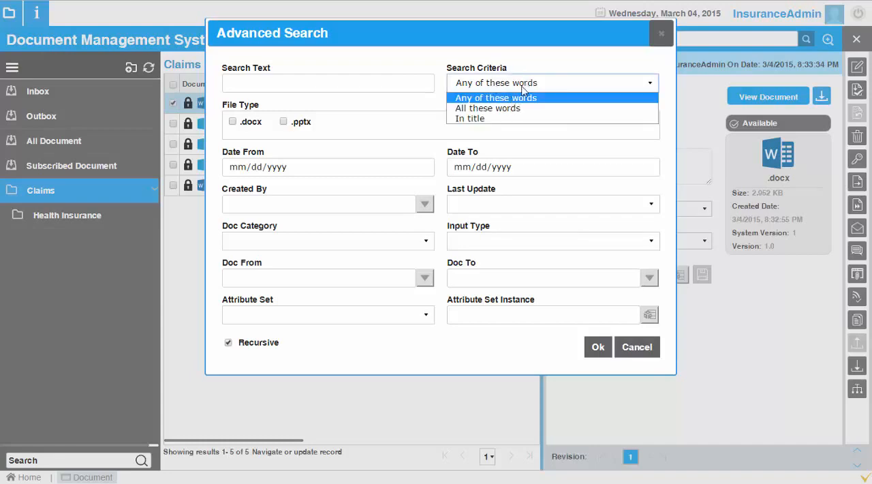
left_click(515, 87)
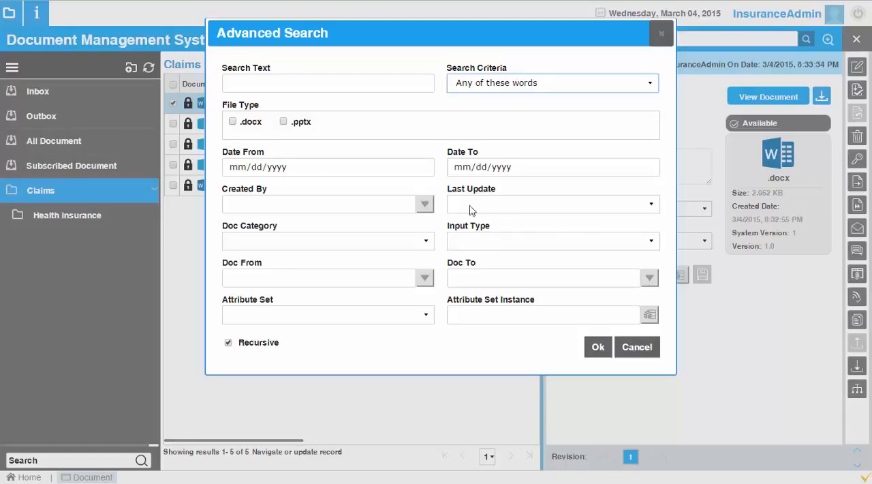
left_click(539, 241)
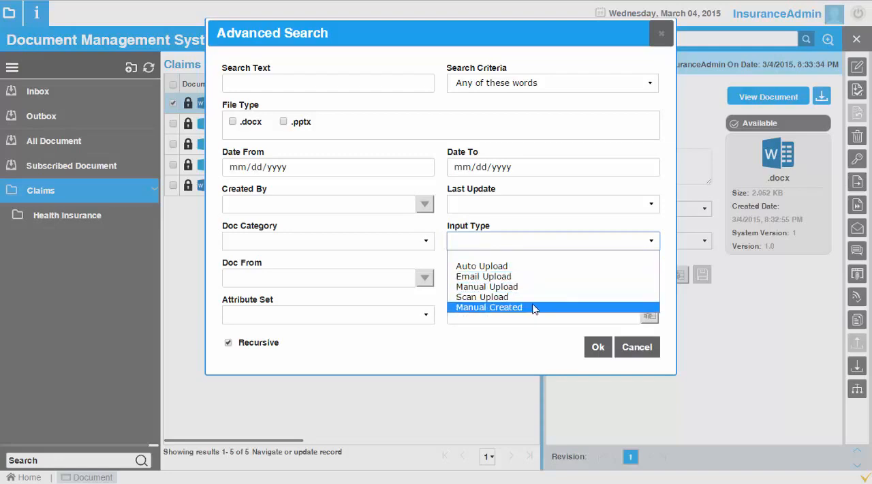
left_click(534, 246)
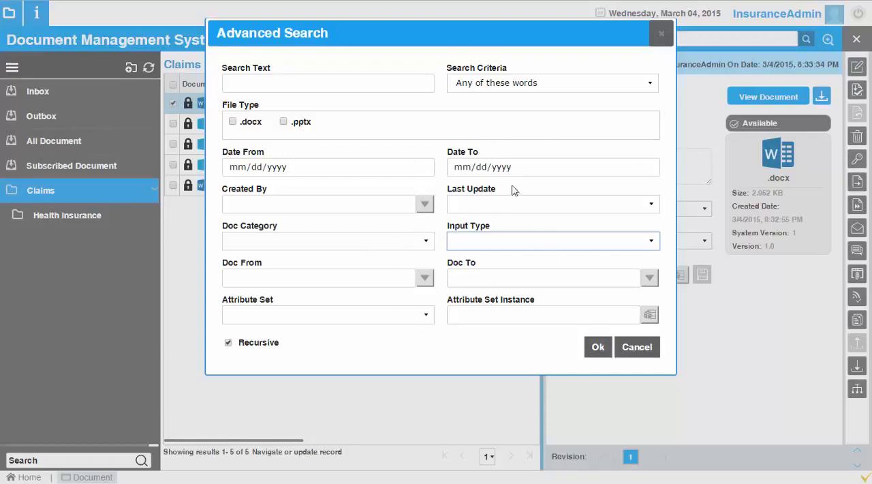
left_click(637, 348)
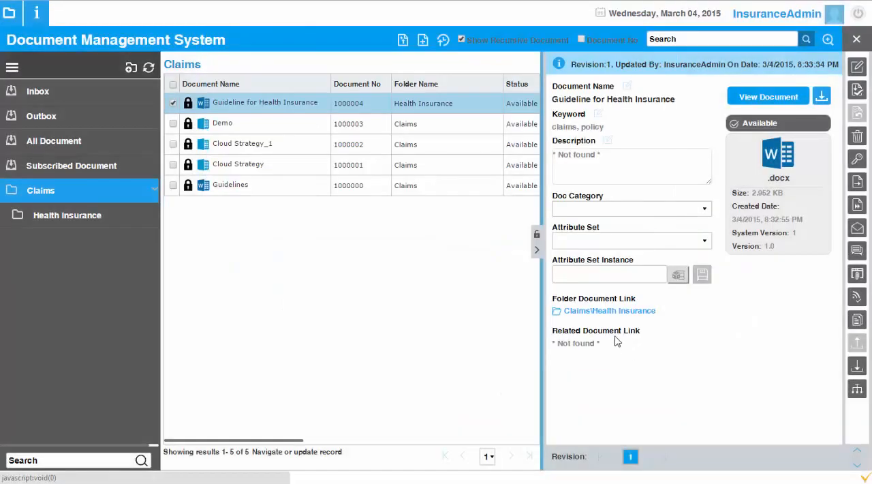
Step: Collapse the document details and share the Guideline for Health Insurance document with InsuranceUser
left_click(538, 252)
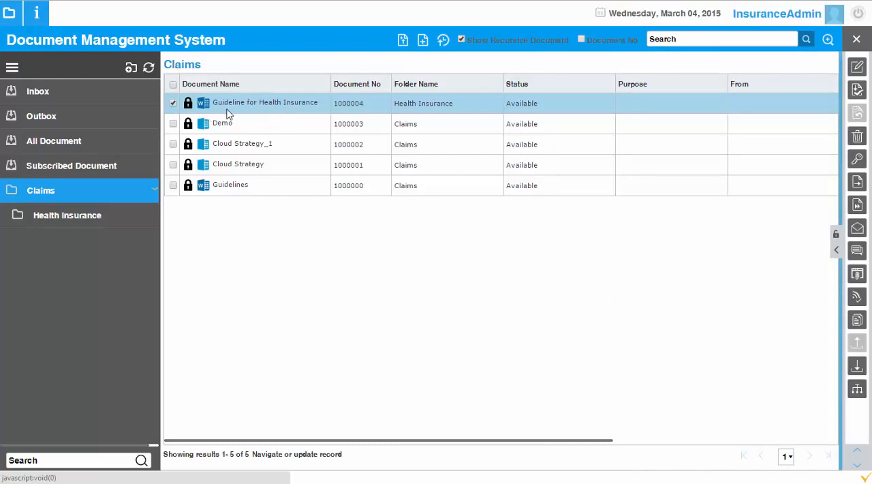
left_click(858, 159)
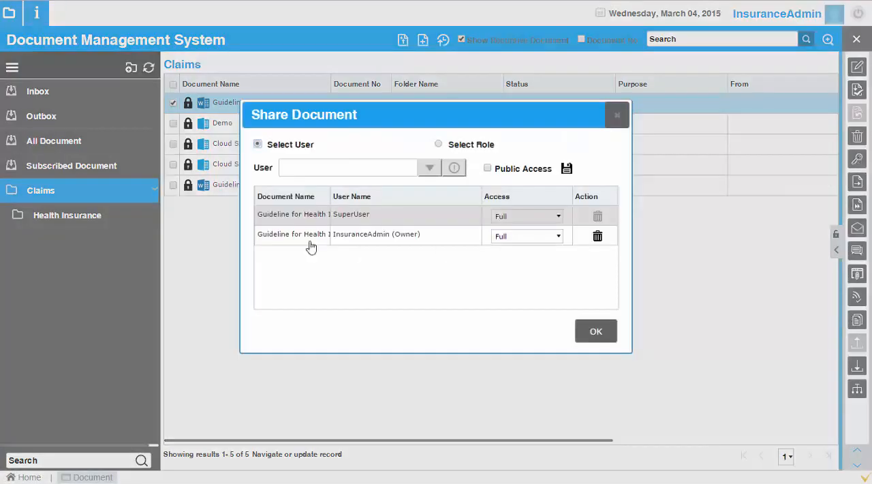
left_click(427, 169)
left_click(155, 373)
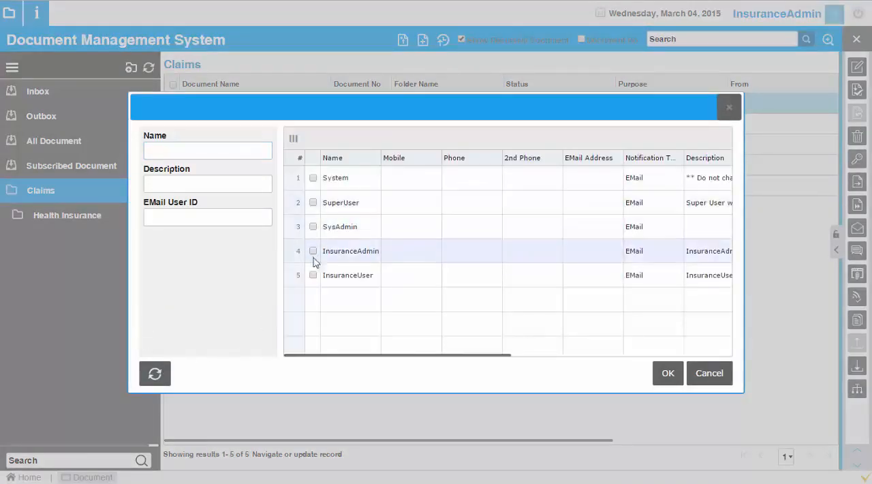
left_click(313, 275)
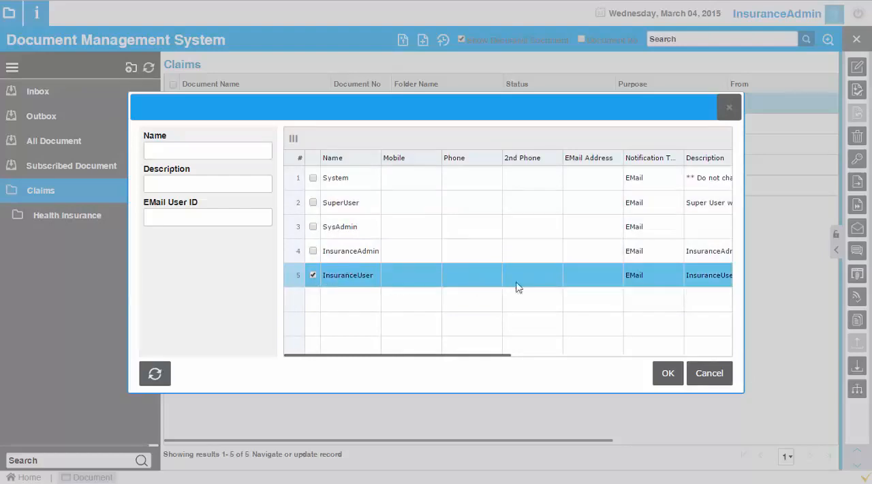
left_click(667, 374)
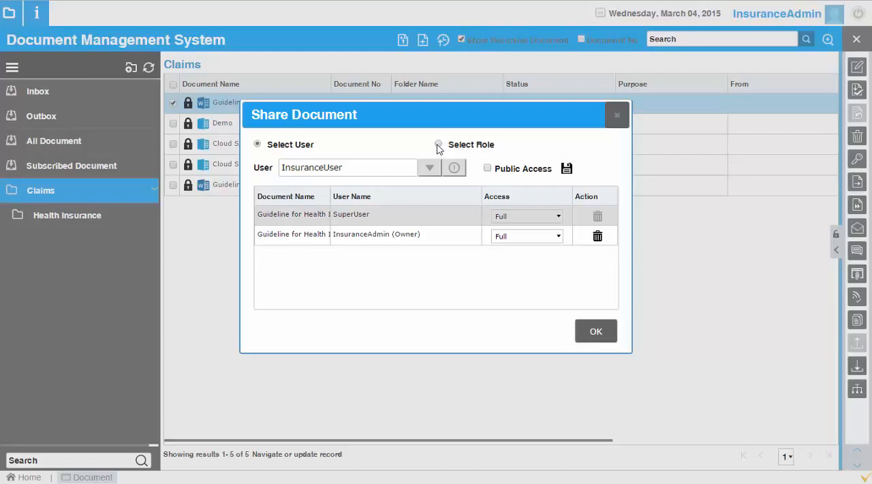
left_click(566, 169)
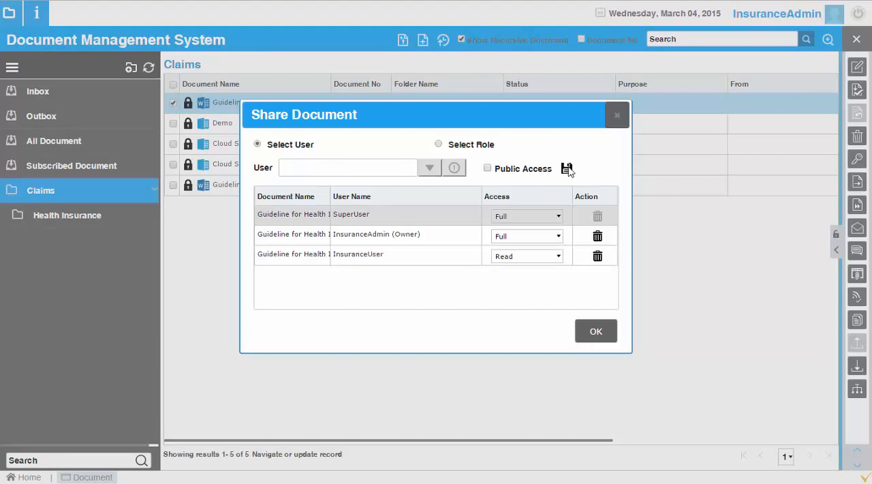
Step: Set InsuranceUser's access to the shared document to Read/Write and confirm the sharing
left_click(538, 257)
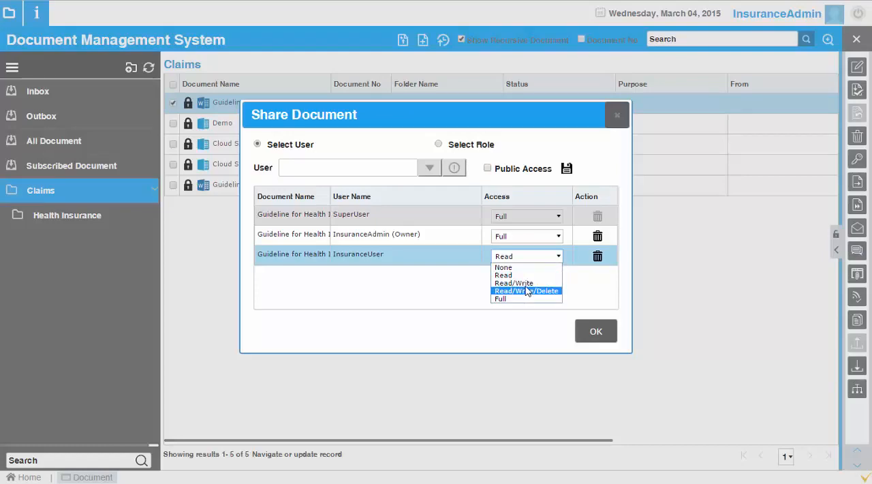
left_click(526, 283)
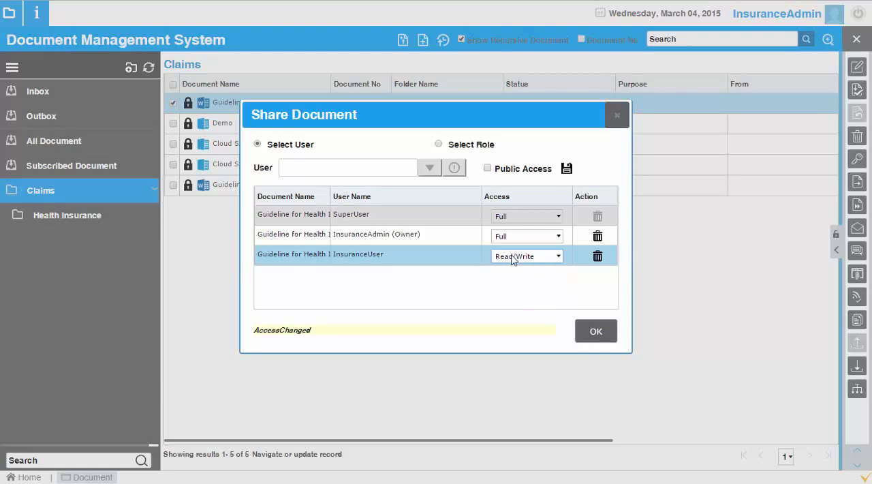
left_click(594, 333)
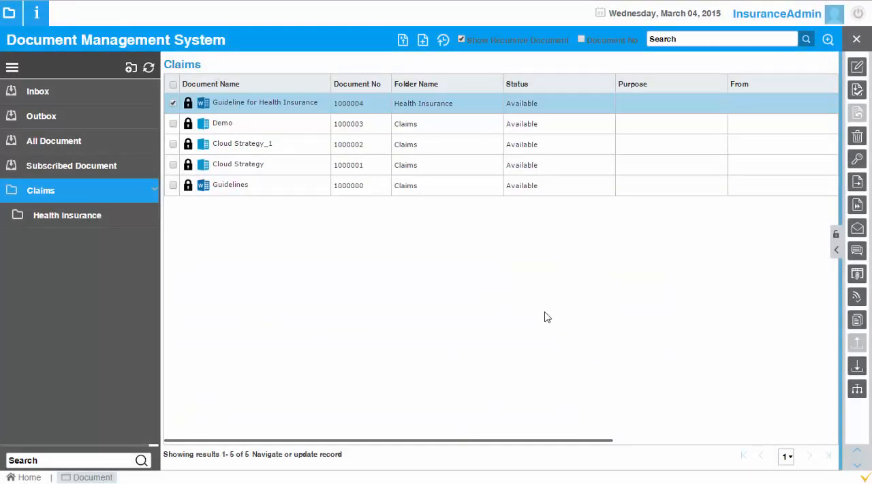
Step: Examine the sharing permissions of the Guideline for Health Insurance and Demo documents in turn, and reselect Guideline for Health Insurance
left_click(856, 162)
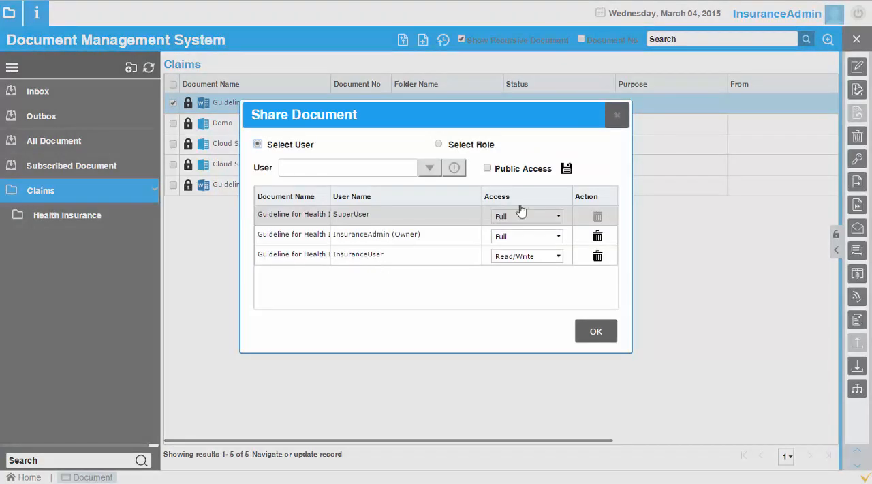
left_click(617, 116)
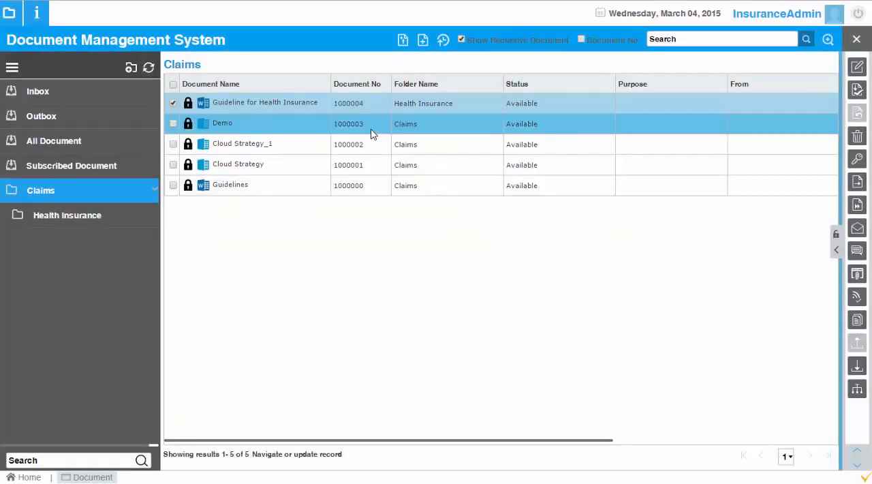
left_click(376, 131)
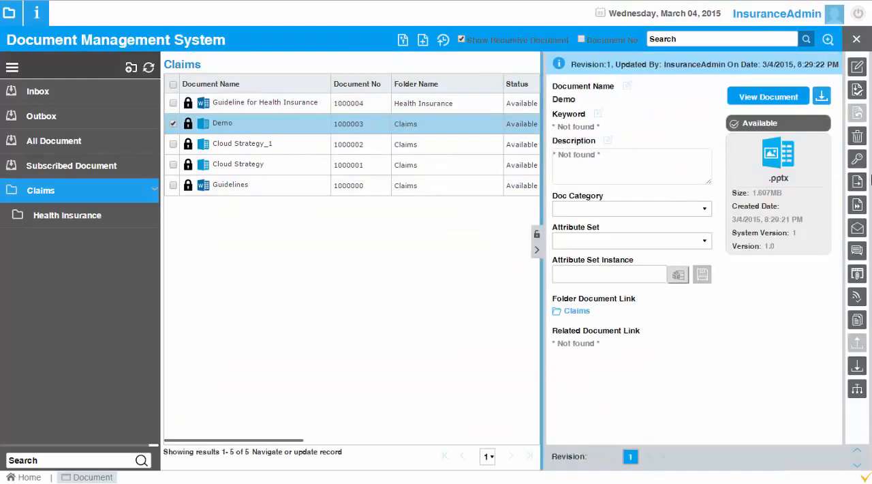
left_click(856, 162)
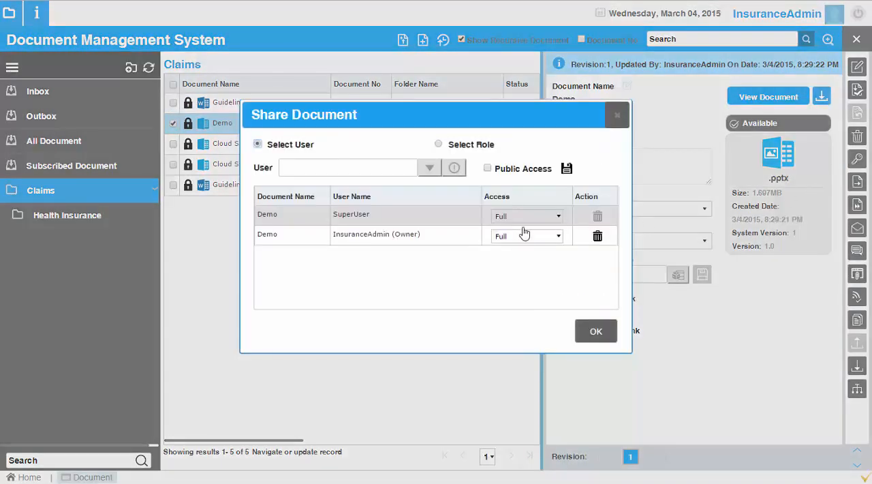
left_click(617, 115)
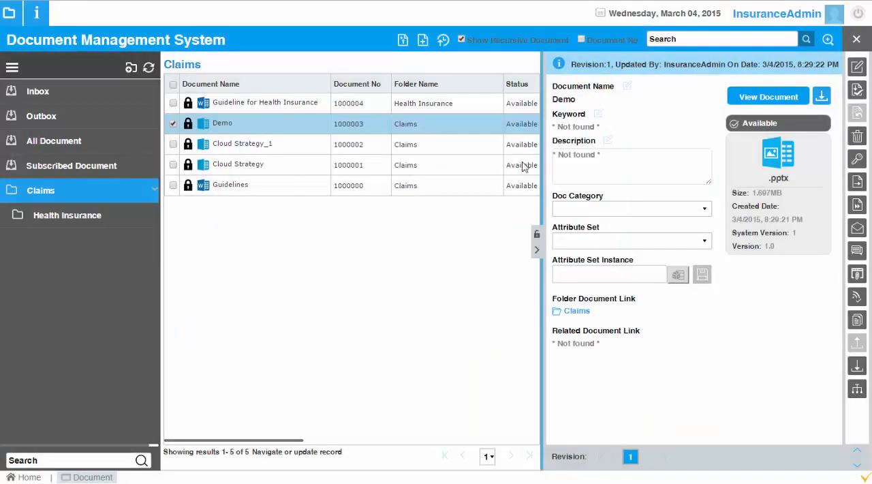
left_click(267, 103)
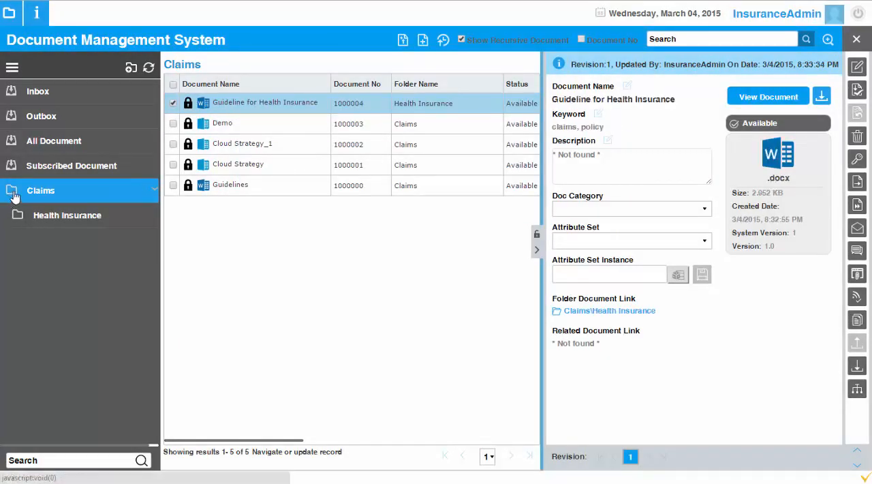
Step: Share the Claims folder with InsuranceUser
right_click(14, 195)
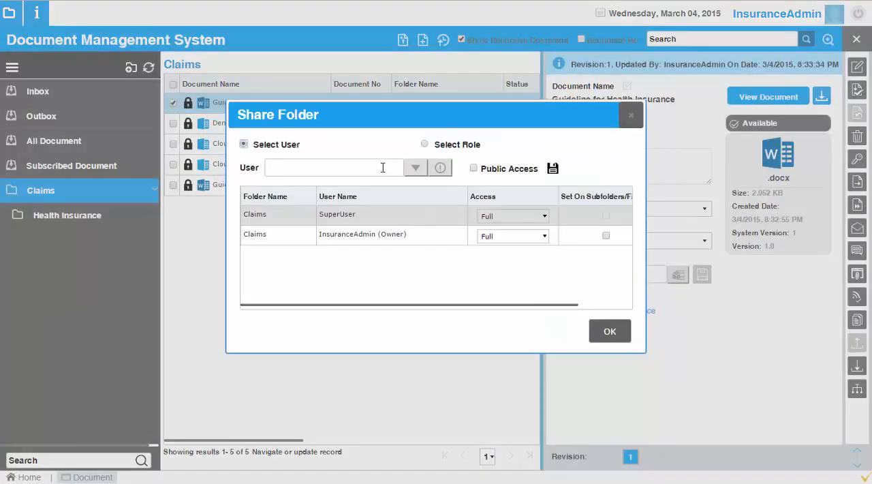
left_click(411, 171)
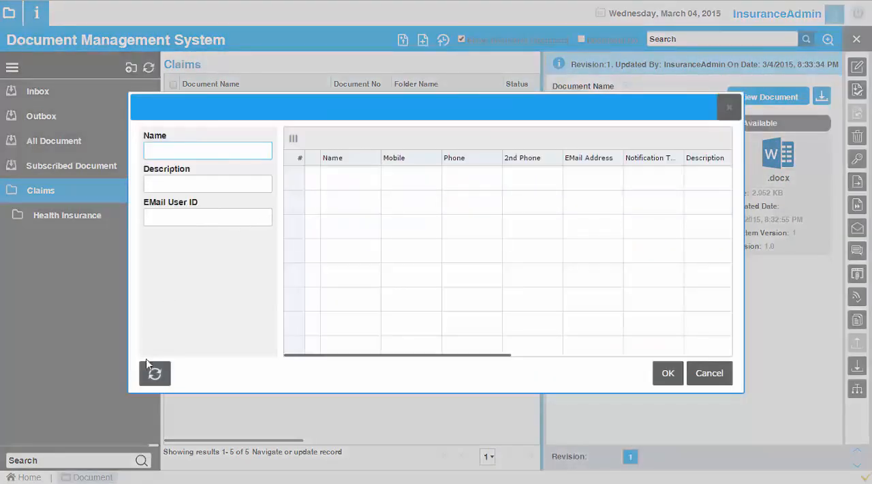
left_click(155, 372)
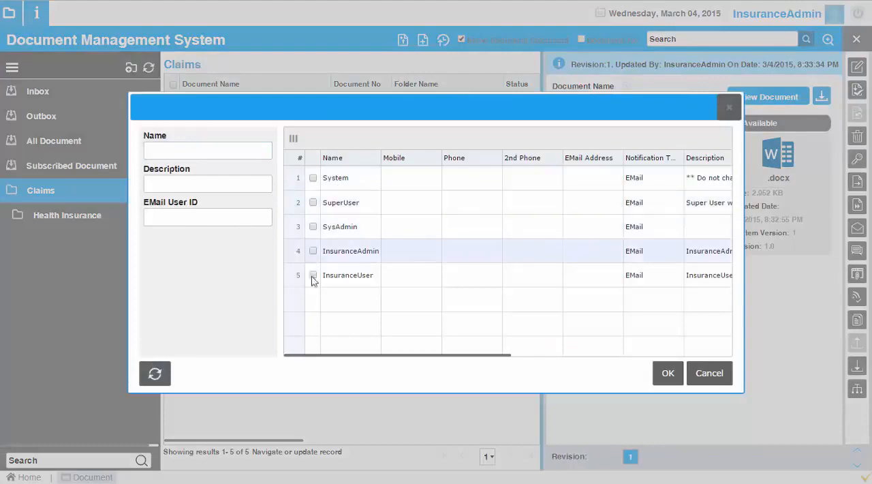
left_click(312, 276)
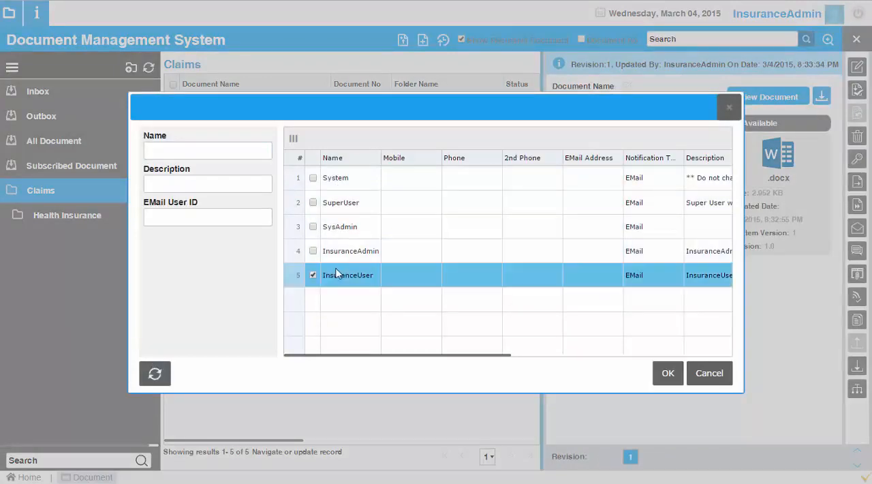
left_click(667, 372)
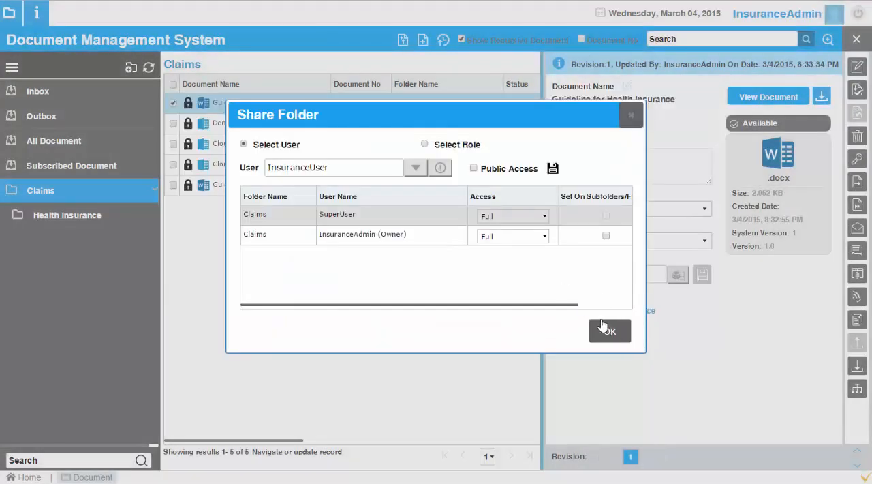
left_click(553, 175)
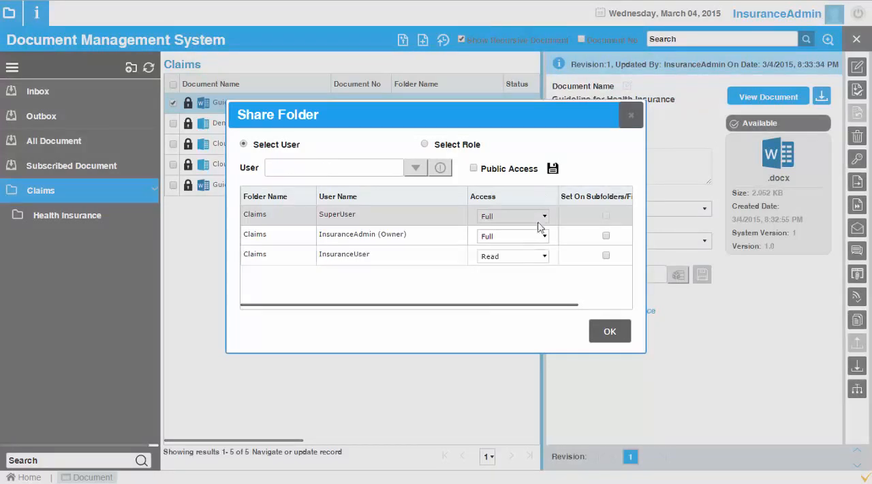
Step: Give InsuranceUser Read/Write access to the Claims folder, apply it to subfolders and files, and confirm
left_click(538, 257)
left_click(525, 283)
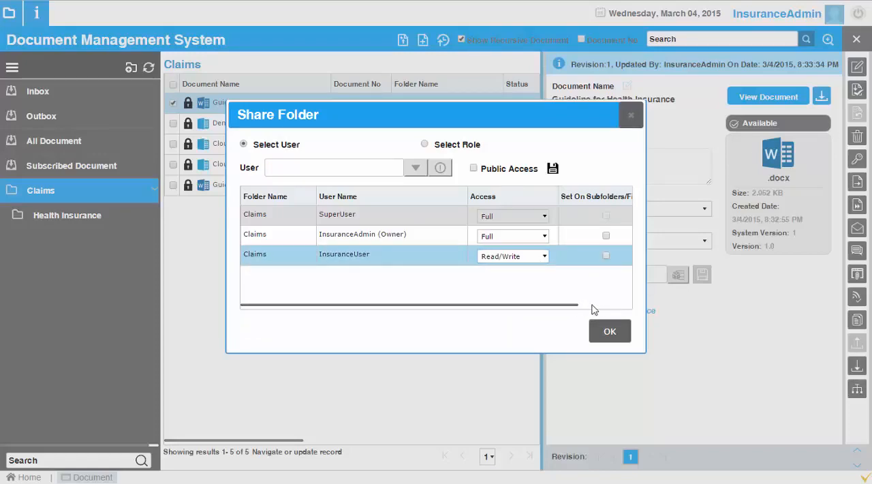
left_click_drag(591, 307, 634, 307)
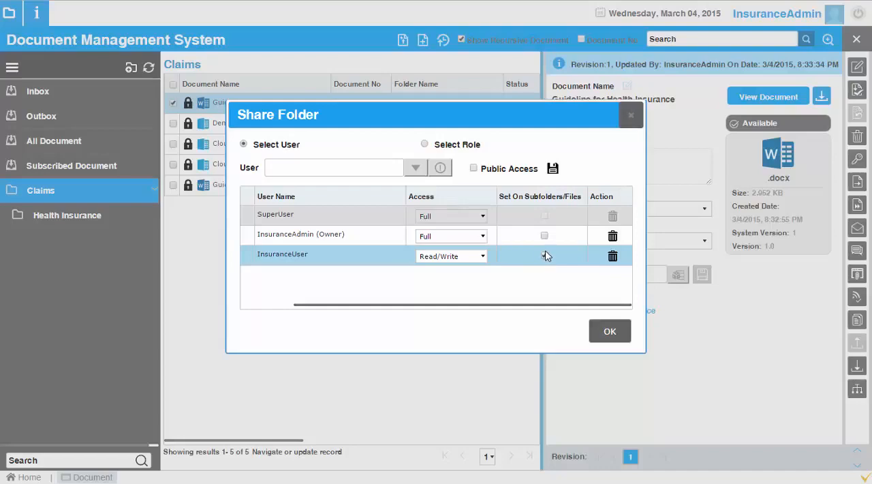
left_click(610, 331)
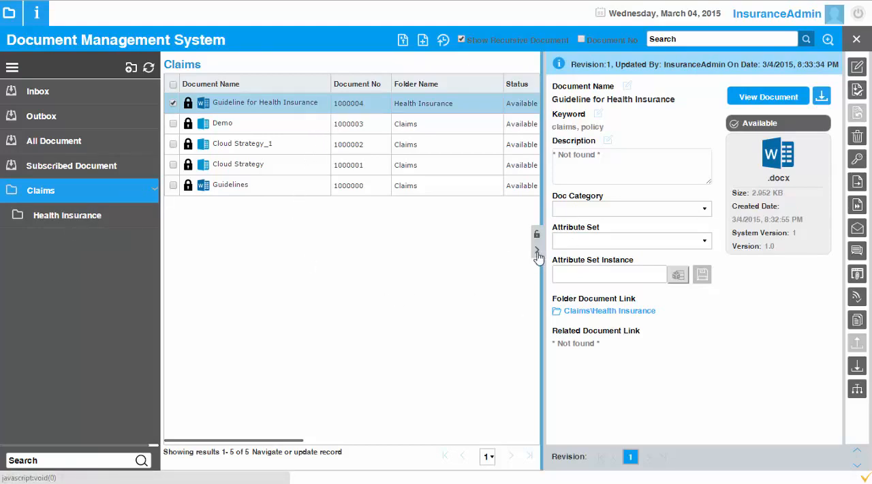
Step: Examine the Cloud Strategy document's sharing permissions and collapse its details
left_click(397, 168)
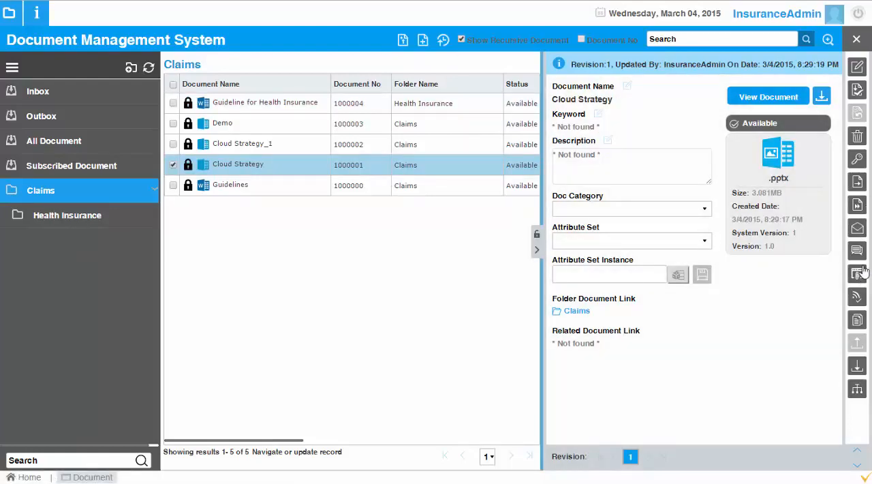
left_click(857, 159)
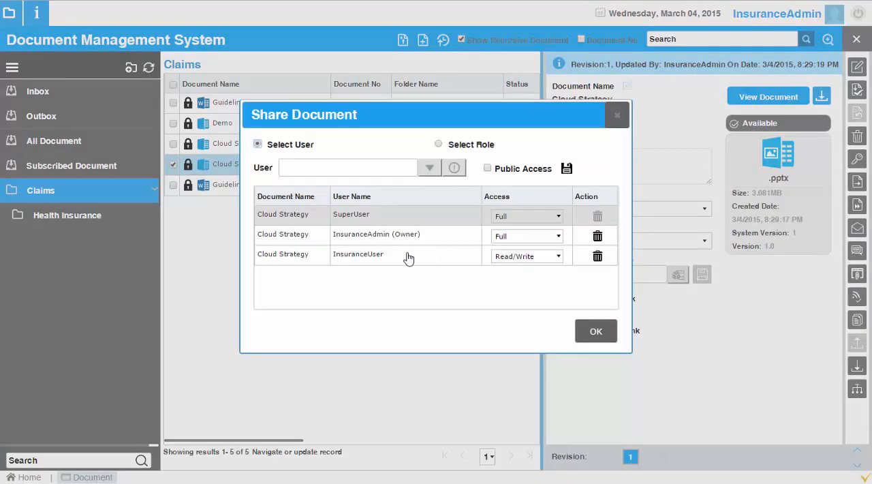
left_click(617, 116)
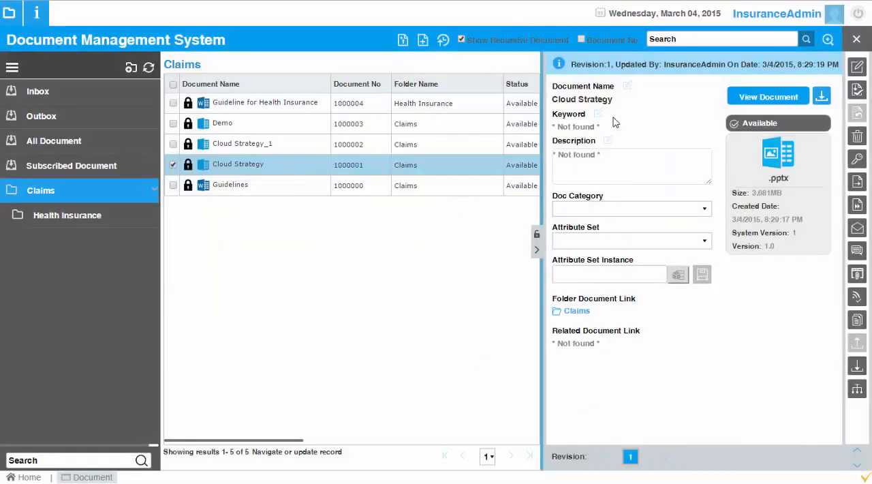
left_click(537, 249)
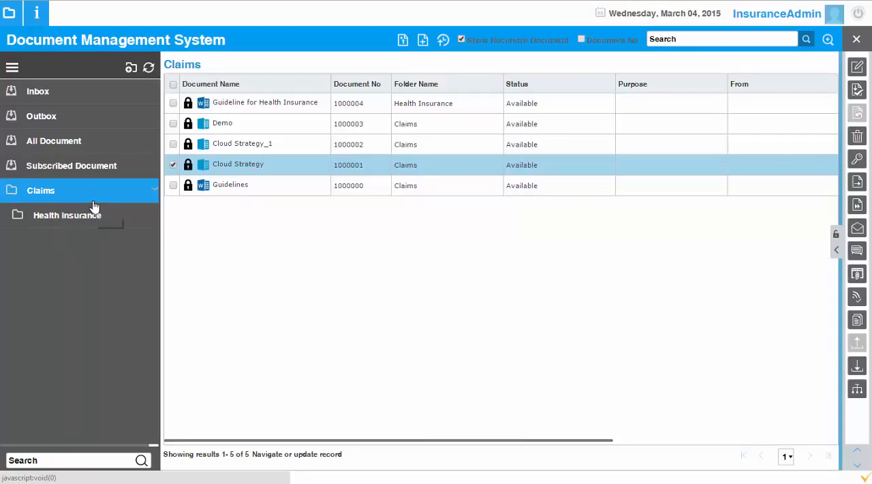
Step: Open the Document Category window that belongs to the DMS module
left_click(12, 20)
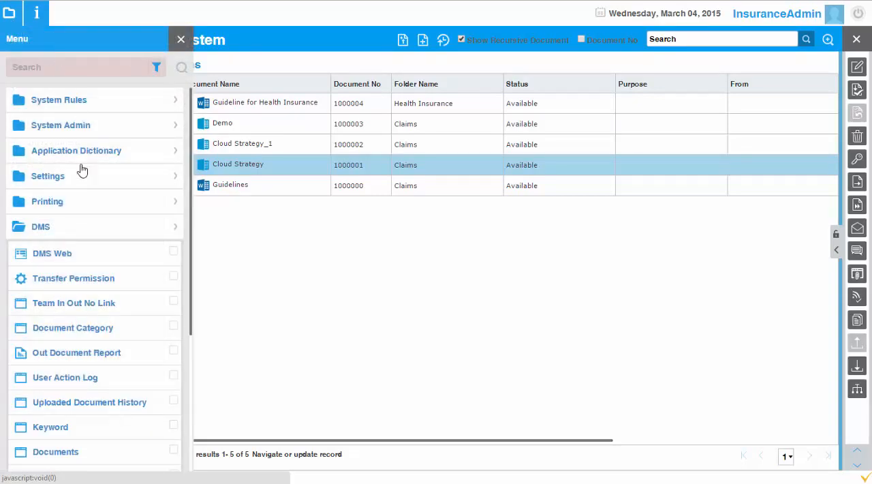
scroll(80, 292, "down", 3)
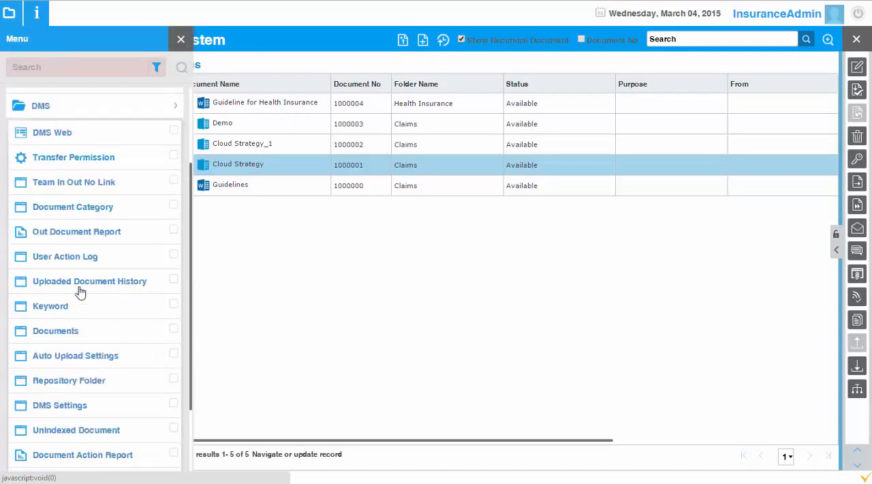
scroll(79, 291, "down", 4)
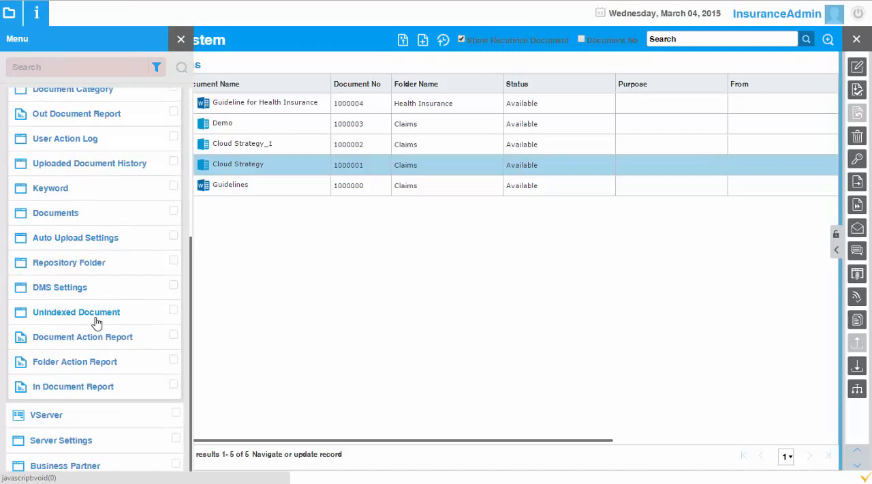
scroll(96, 322, "up", 3)
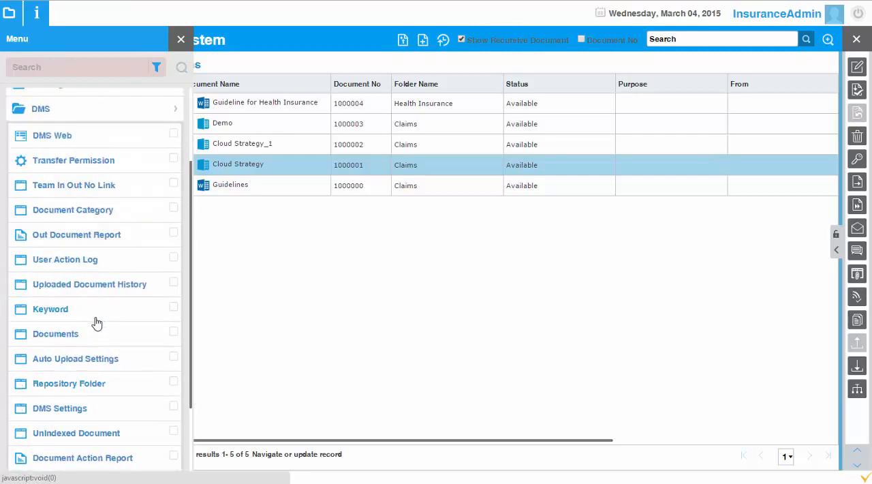
left_click(89, 212)
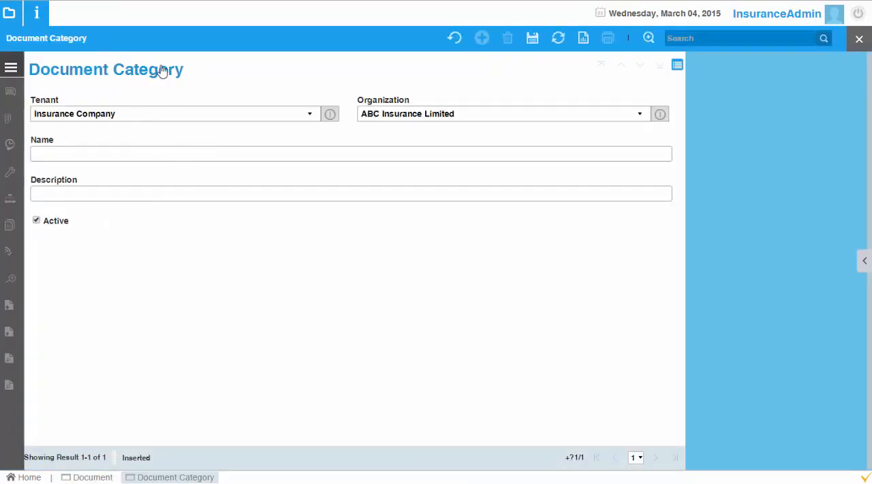
Step: Create and save a document category named Invoices for the organization ABC Insurance Limited
left_click(117, 154)
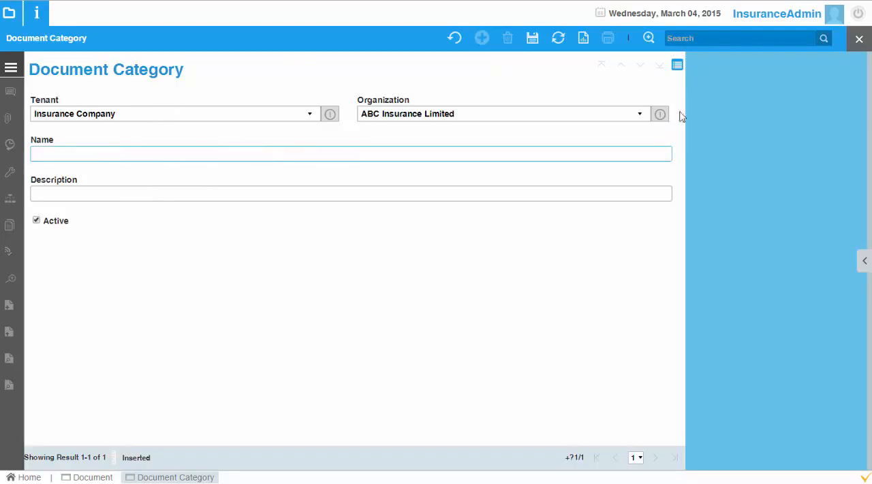
left_click(640, 116)
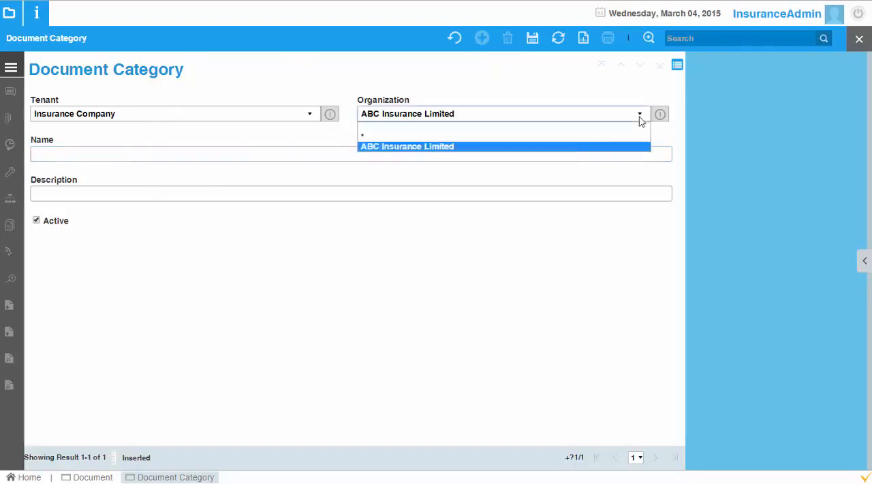
left_click(601, 136)
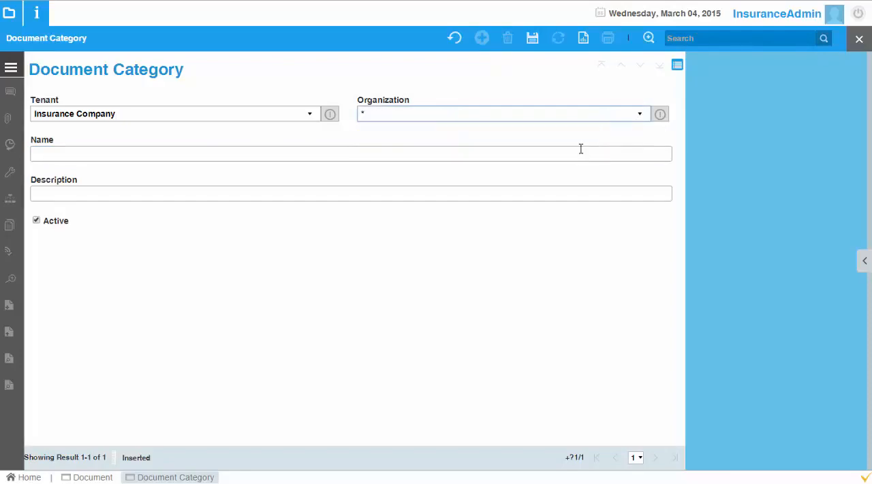
left_click(592, 119)
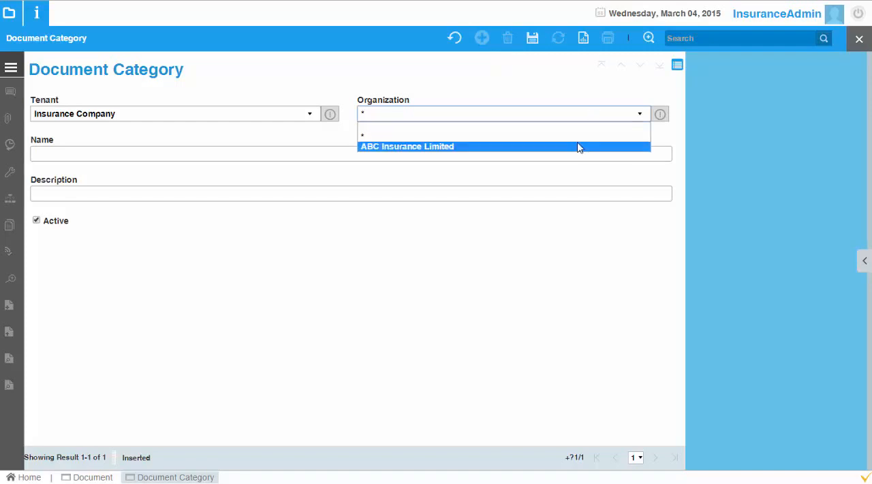
left_click(578, 144)
left_click(375, 151)
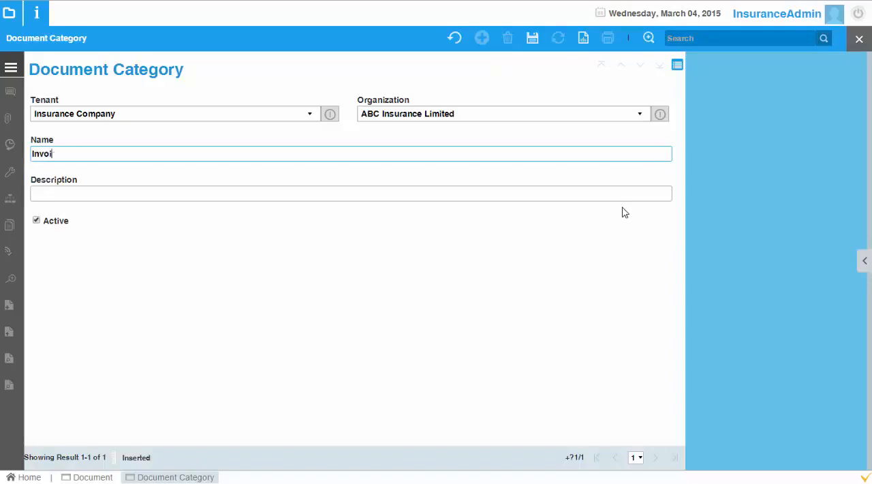
left_click(532, 39)
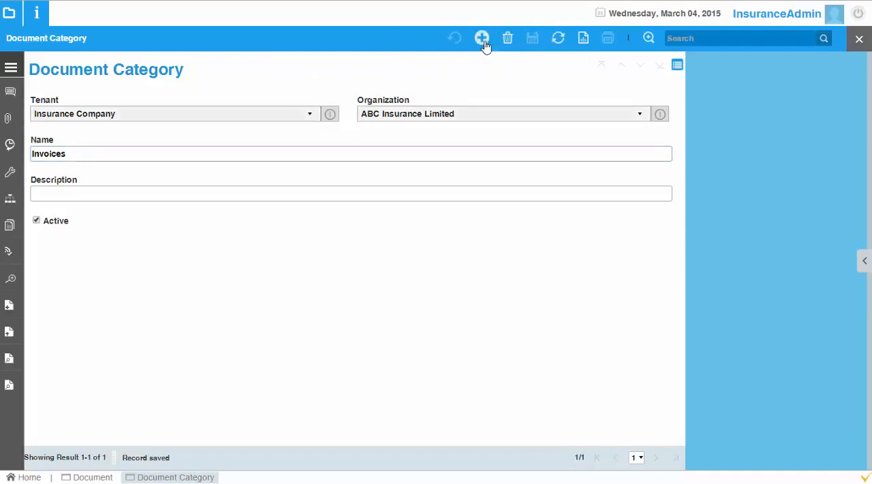
Step: Add a second document category named Application Forms for ABC Insurance Limited and save it
left_click(482, 39)
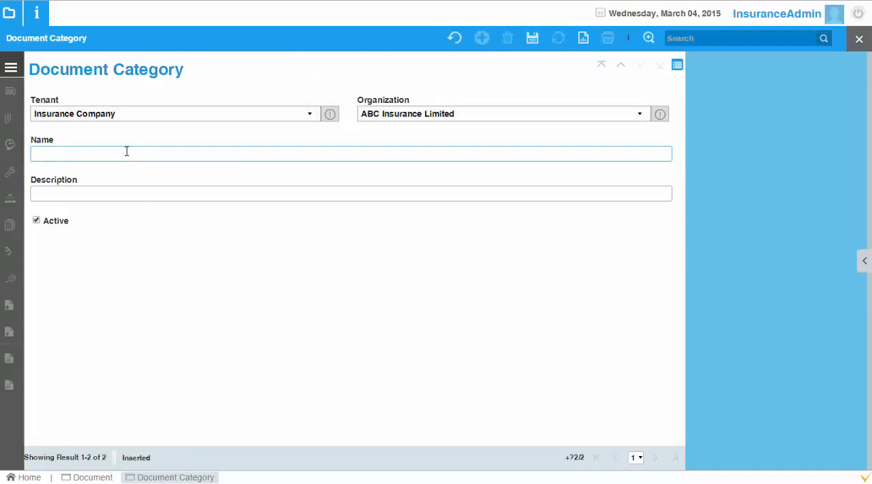
type("Forms")
key("Home")
type("Application")
left_click(533, 37)
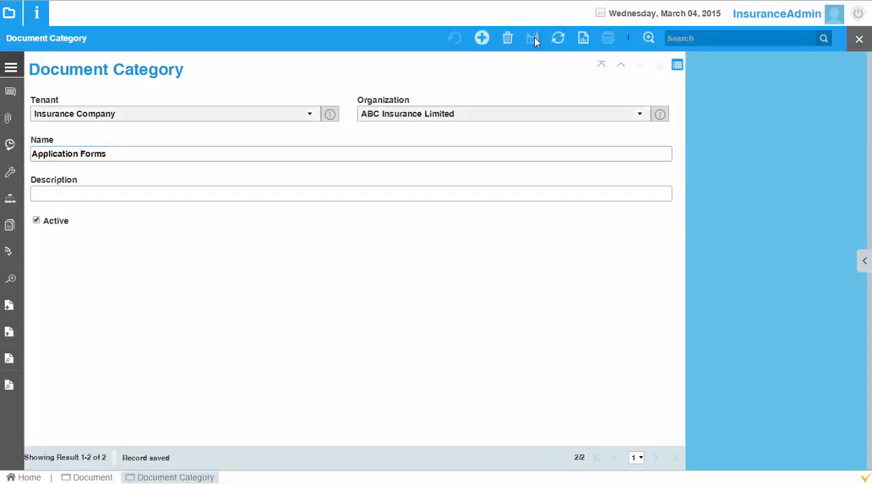
Step: Review the Invoices and Application Forms categories as a list and close the Document Category window
left_click(677, 66)
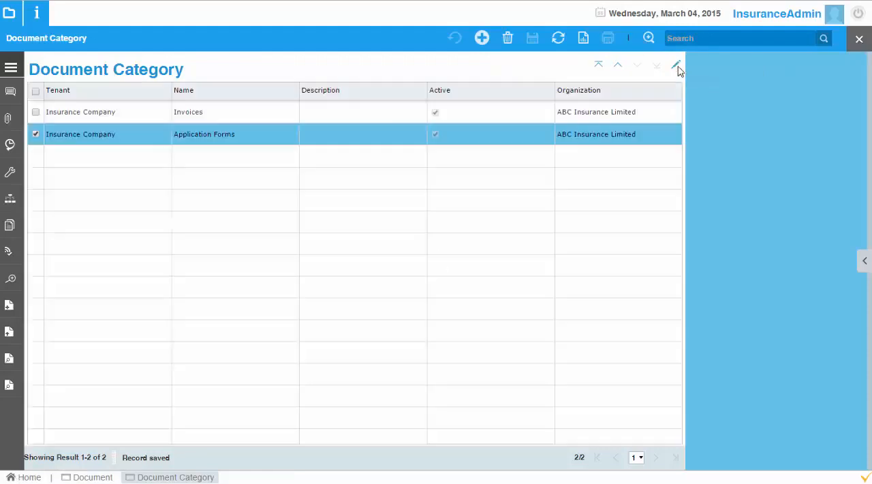
left_click(161, 120)
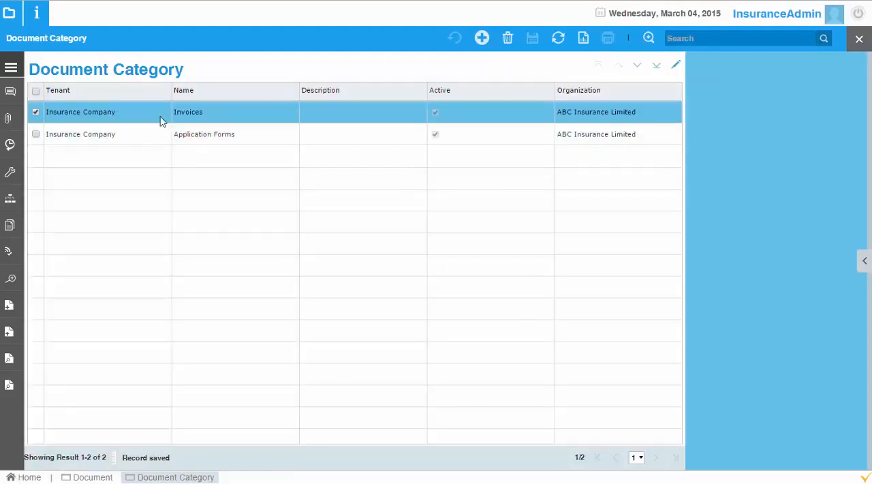
left_click(609, 136)
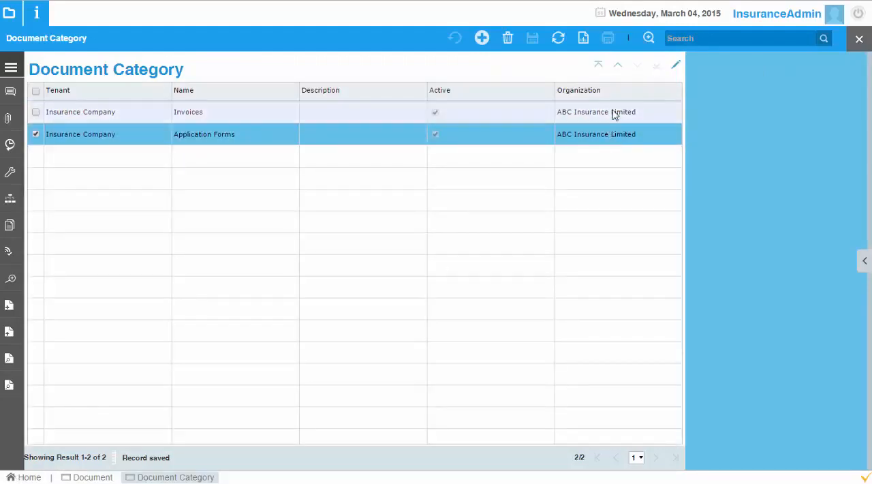
left_click(612, 113)
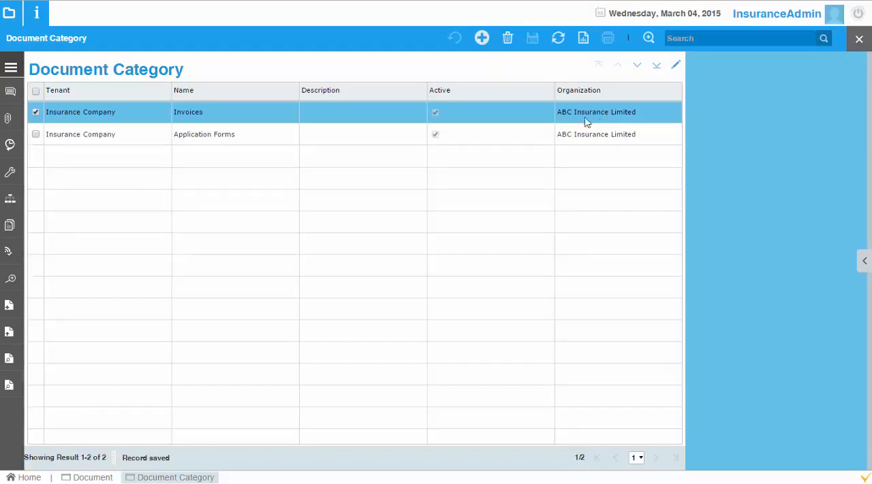
left_click(203, 139)
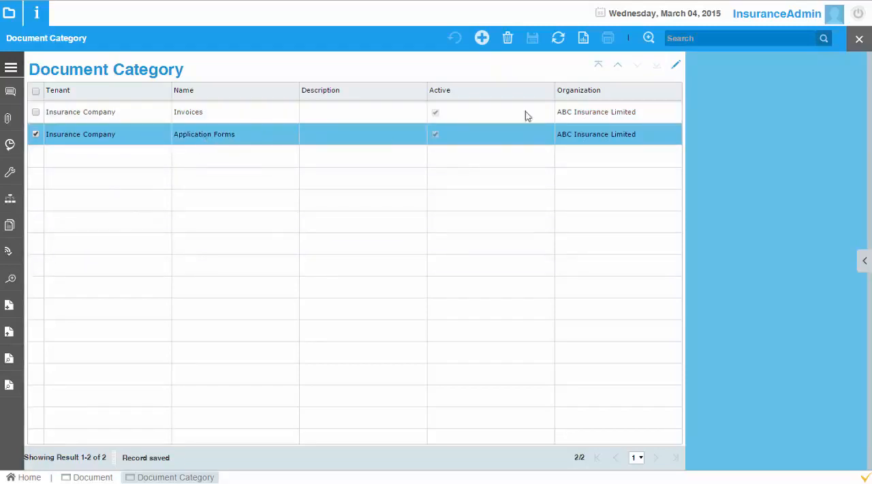
left_click(858, 41)
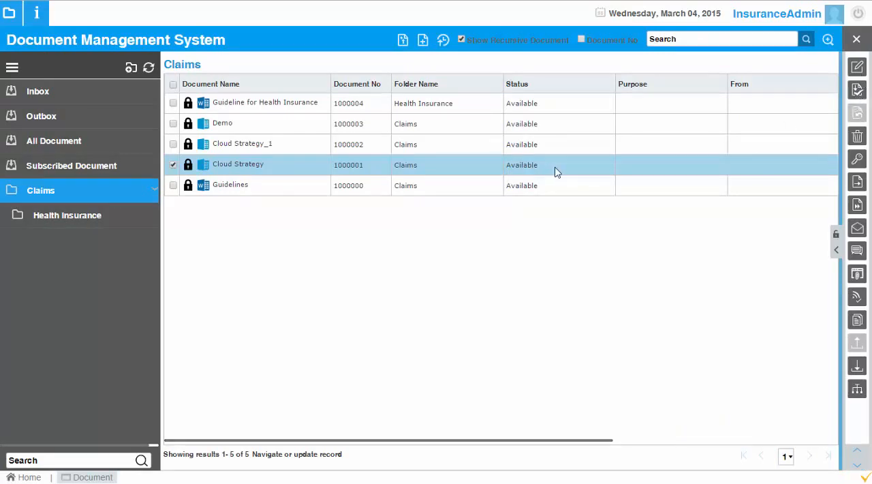
Step: Check out the Guideline for Health Insurance document in the Claims folder without loading its attachment
left_click(342, 184)
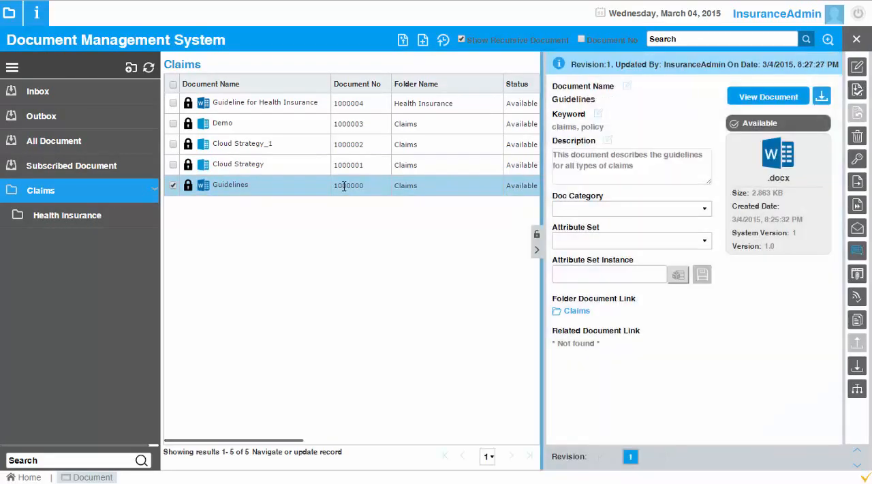
left_click(373, 105)
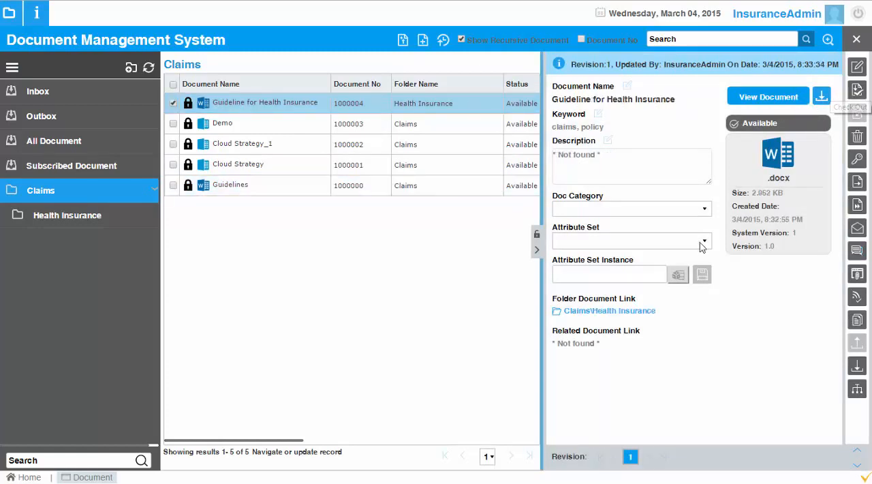
left_click(856, 90)
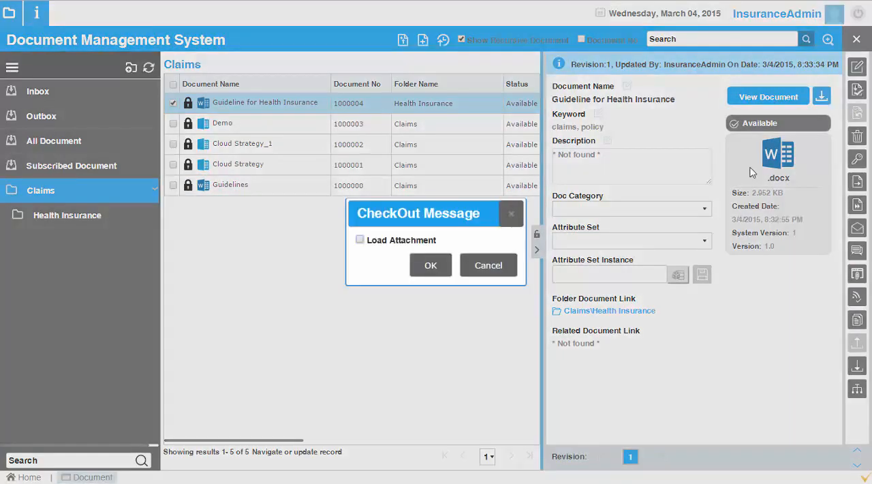
left_click(431, 265)
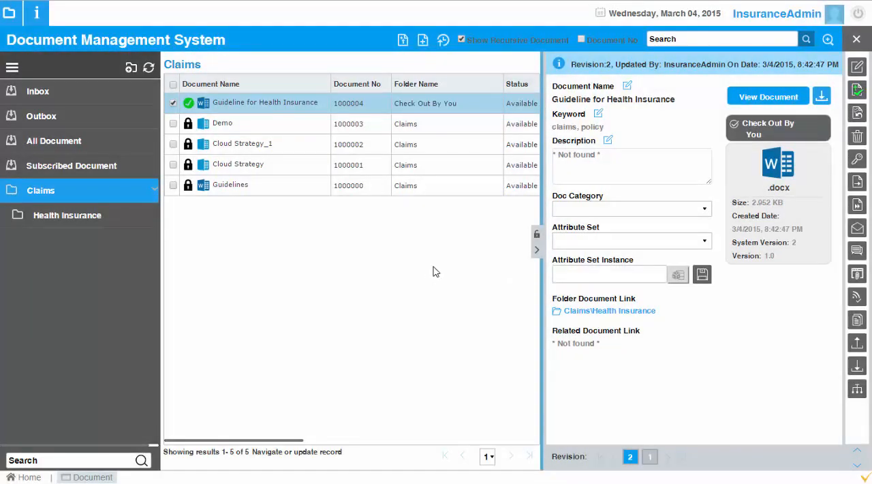
Step: Set the checked-out document's category to Application Forms and save the change
left_click(697, 209)
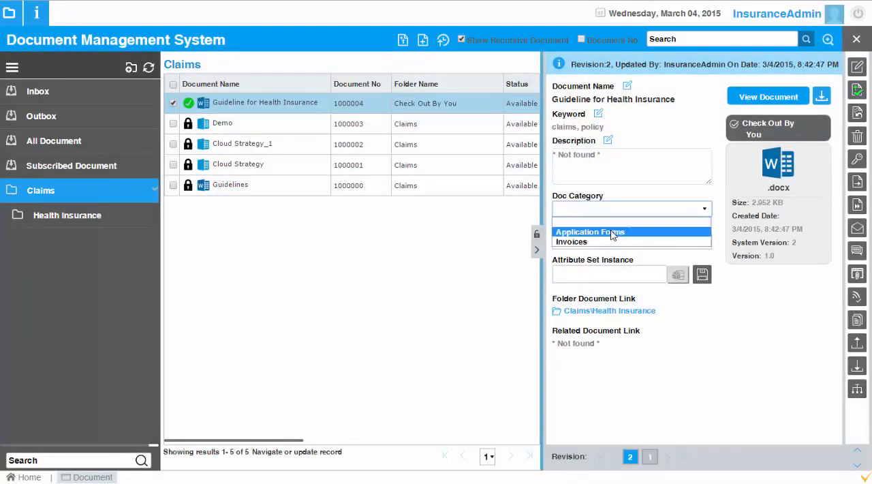
left_click(613, 232)
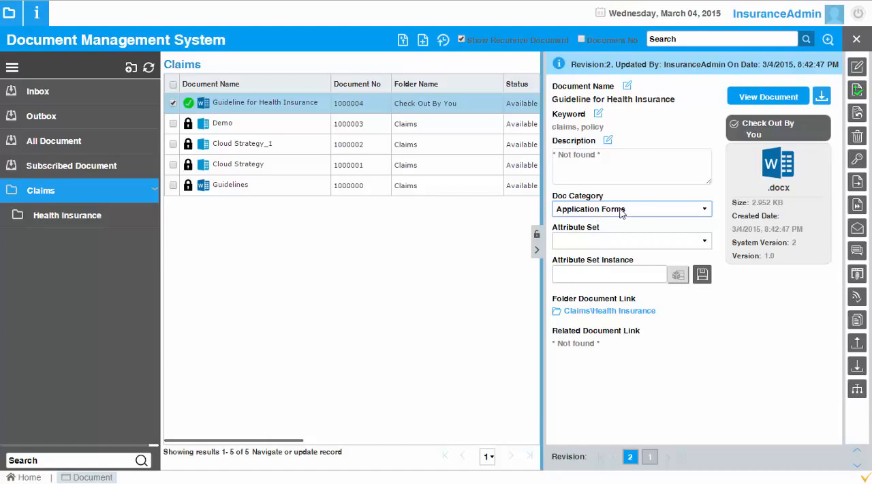
left_click(702, 275)
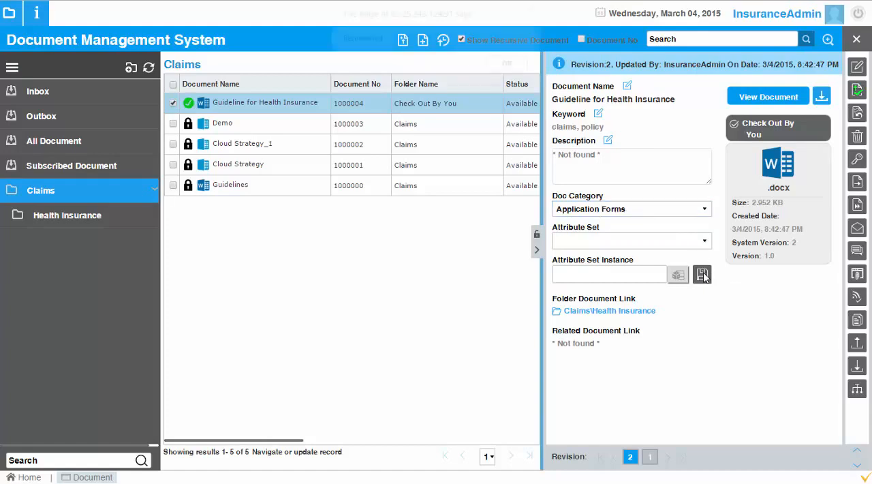
left_click(510, 65)
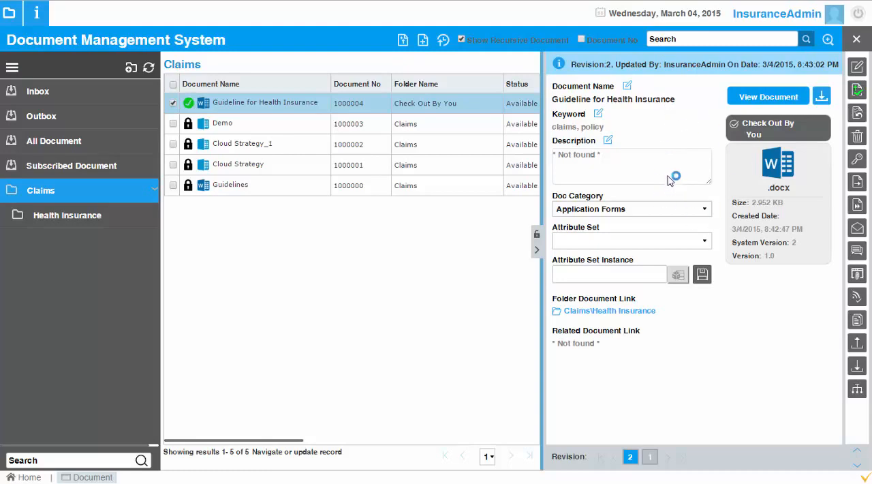
Step: Check in Guideline for Health Insurance as version 1.1 and compare the document category in revisions 1 and 2
left_click(857, 91)
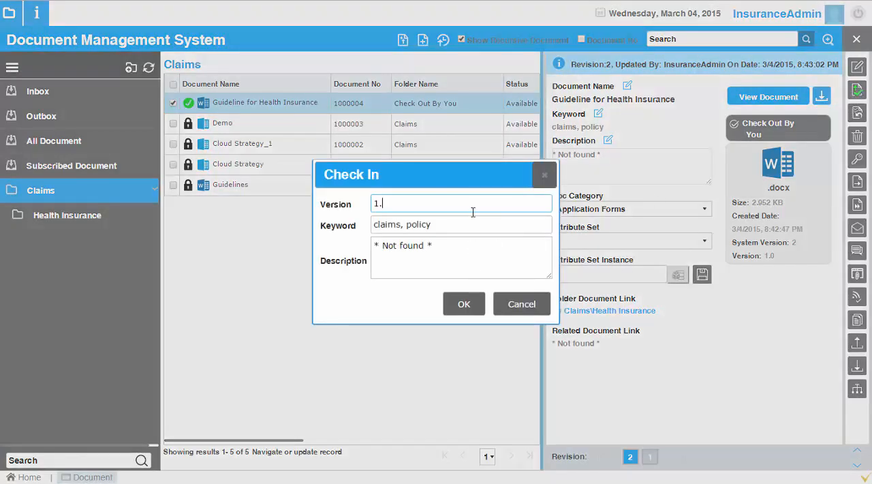
left_click(462, 308)
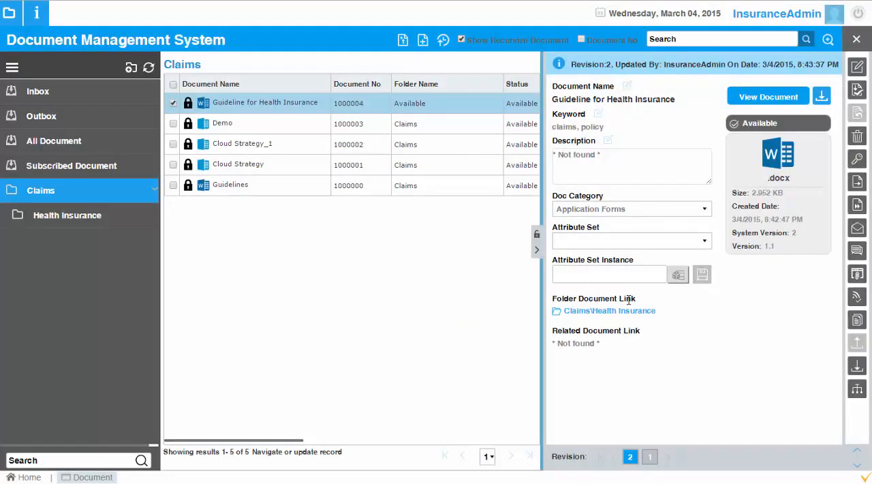
left_click(649, 457)
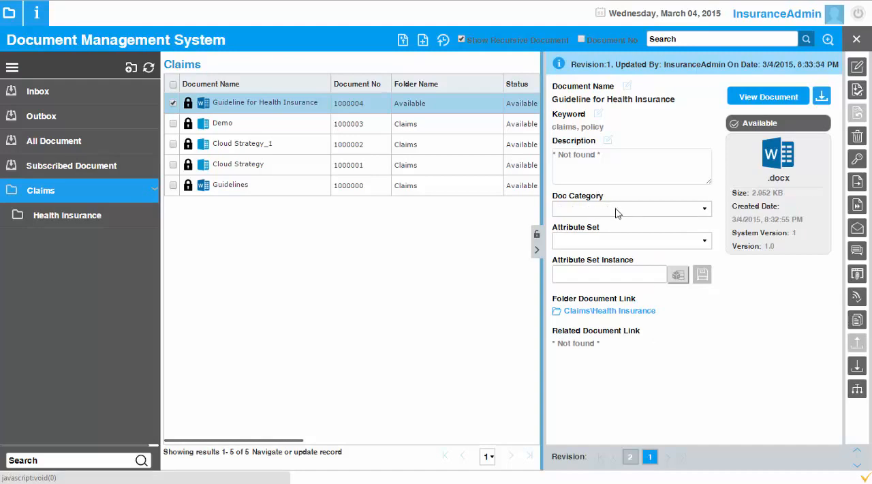
left_click(630, 457)
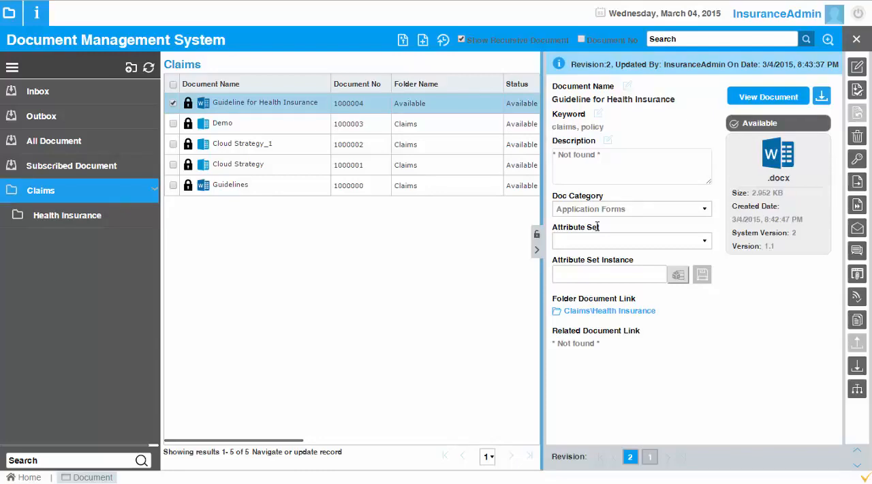
Step: Close and reopen the DMS, examine the Demo document's details in the Claims folder, and close the DMS again
left_click(857, 40)
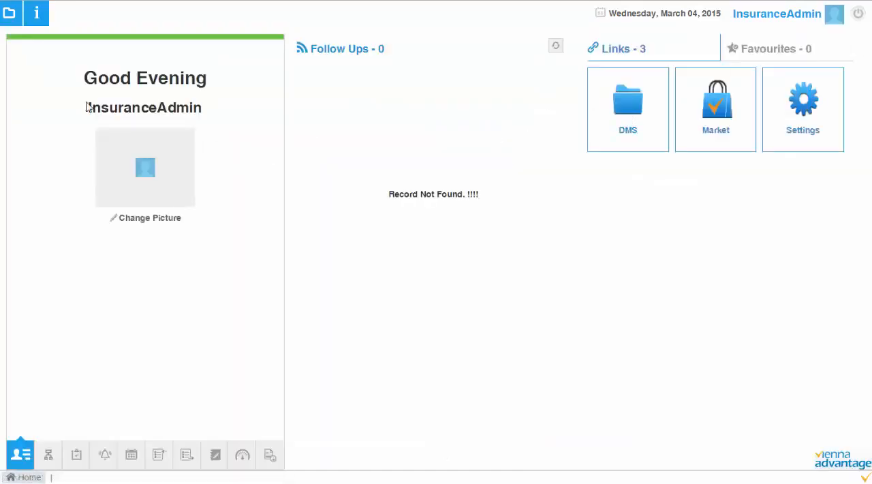
left_click(635, 110)
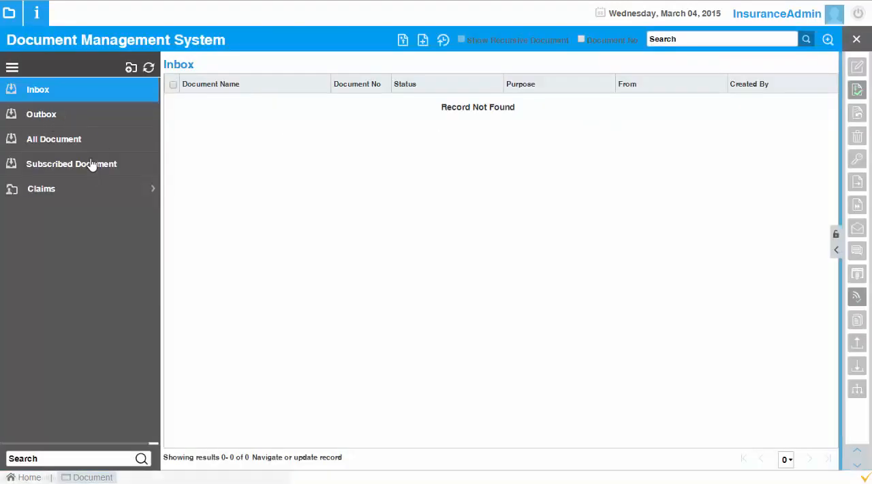
left_click(146, 188)
left_click(303, 103)
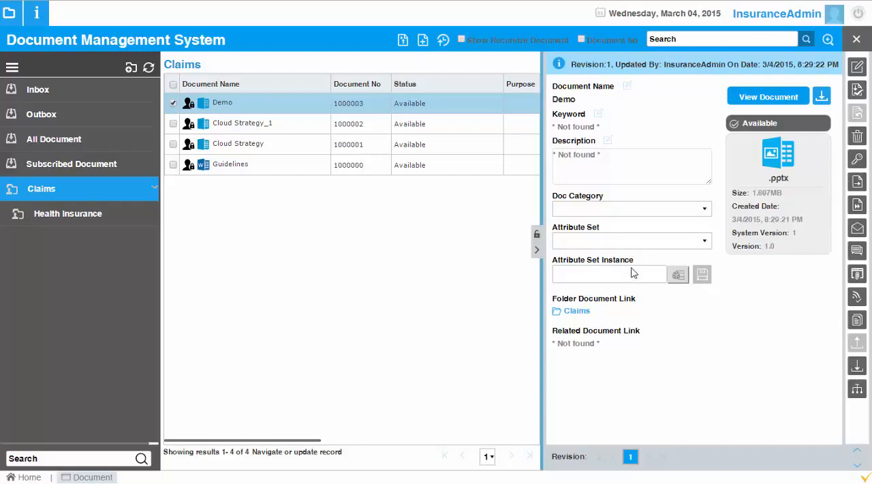
left_click(857, 40)
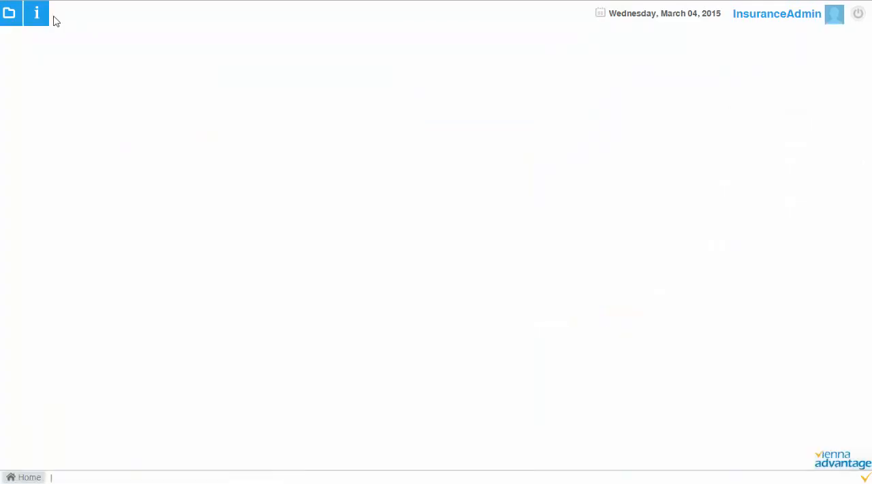
Step: Find and open the General Attribute window by searching for "gene"
left_click(9, 13)
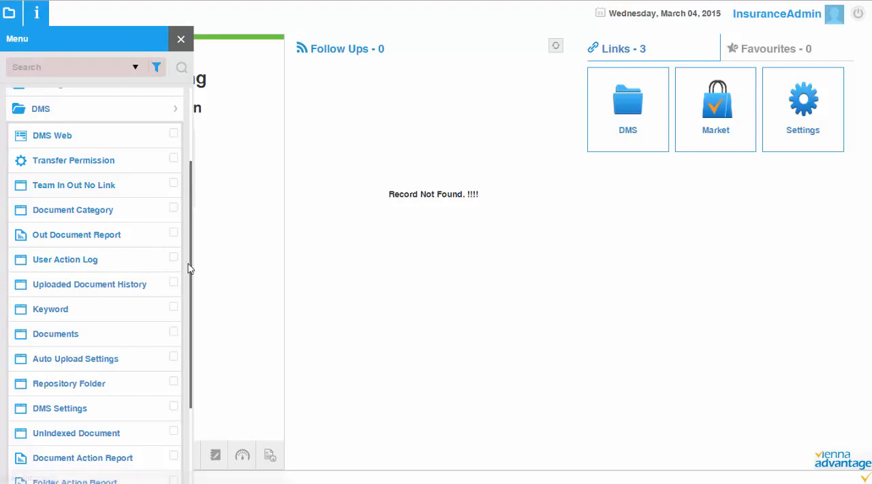
left_click_drag(190, 269, 187, 341)
scroll(177, 240, "up", 3)
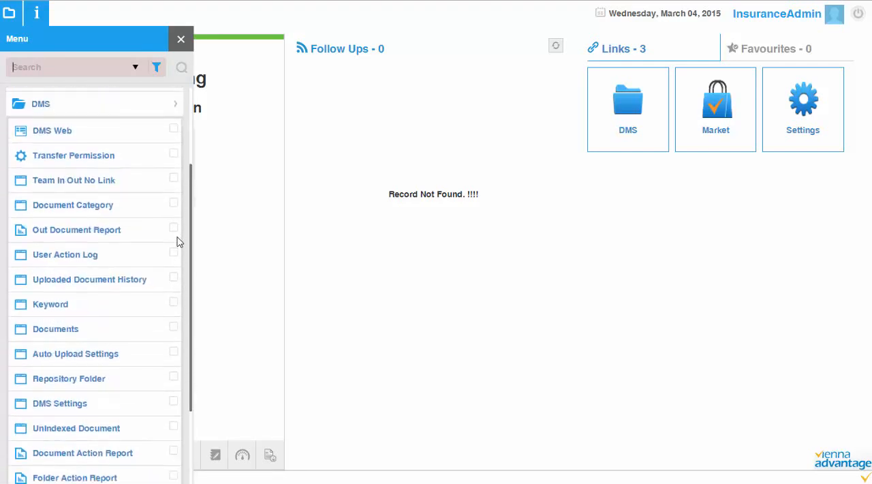
type("gene")
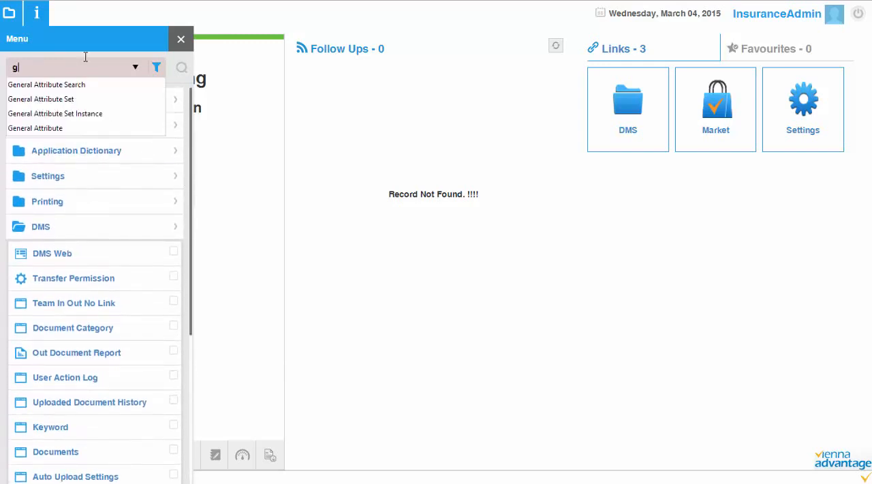
key("Down")
key("Down")
key("Down")
key("Down")
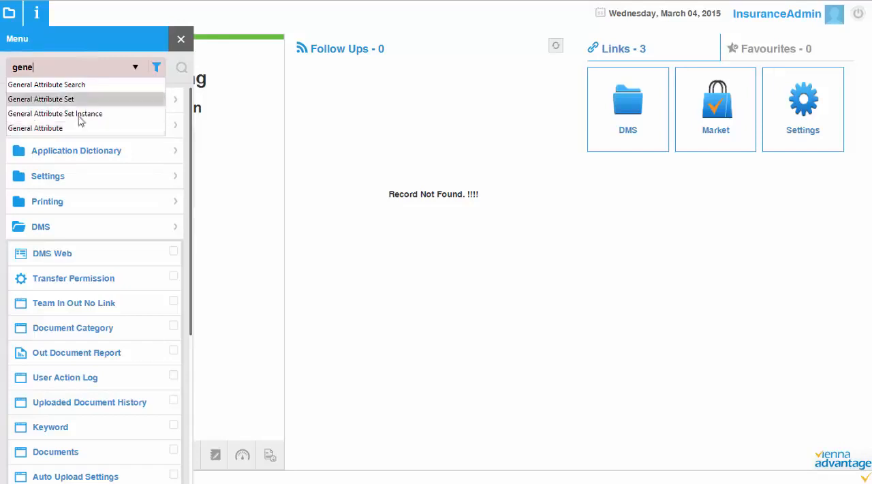
left_click(50, 129)
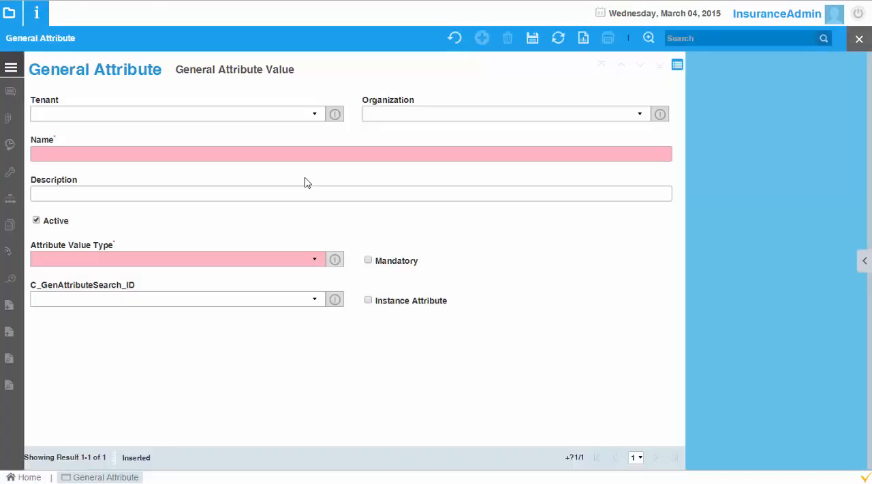
Step: Name the new general attribute Status and set its attribute value type to List
left_click(307, 153)
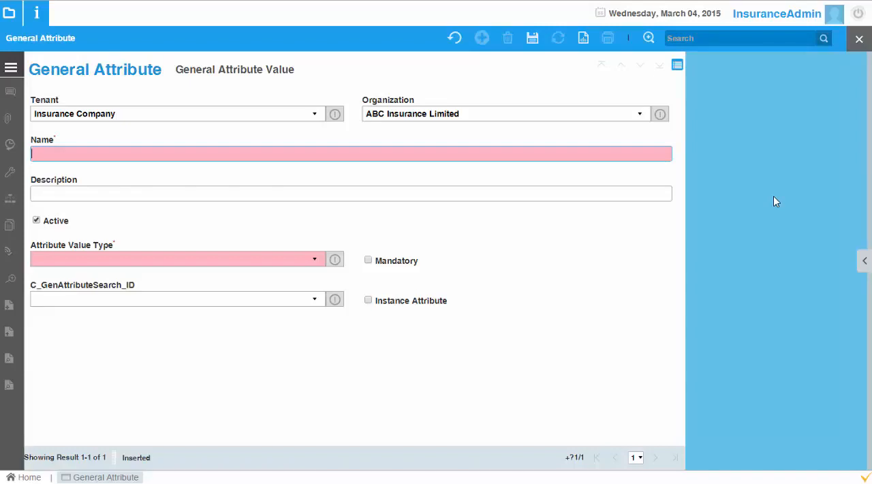
type("tatus")
left_click(309, 259)
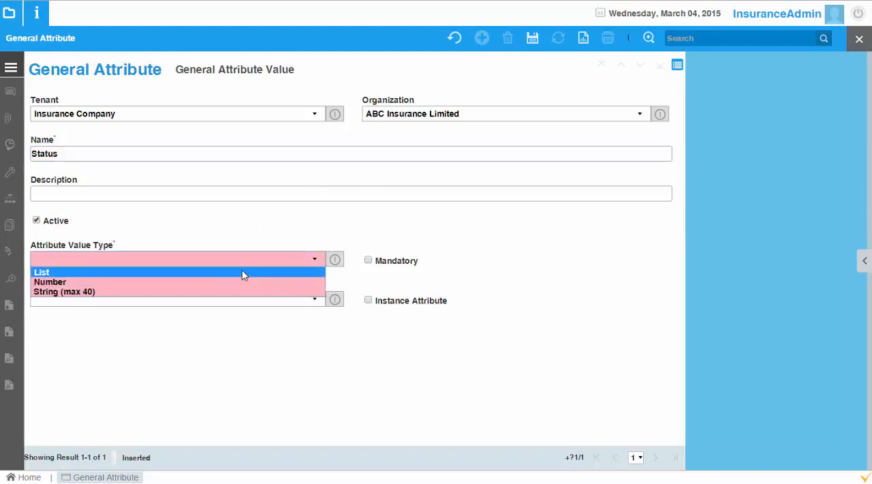
left_click(244, 272)
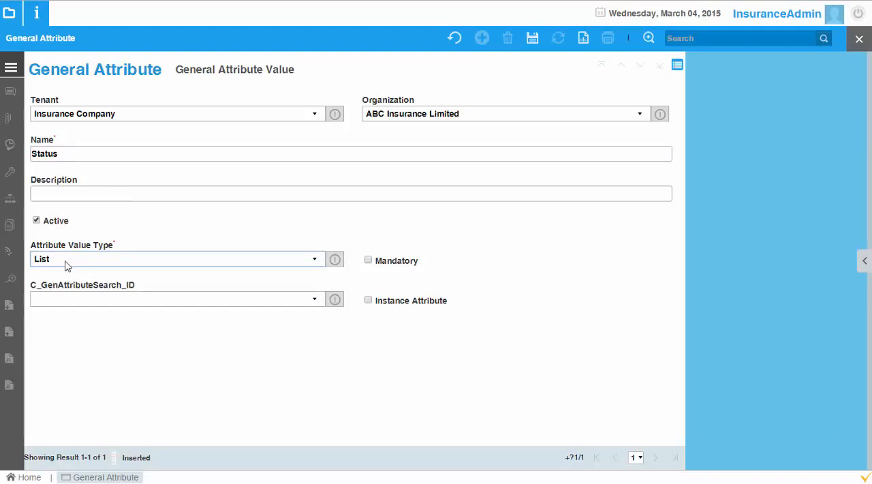
Step: Add New as a general attribute value of the Status attribute and save it
left_click(234, 70)
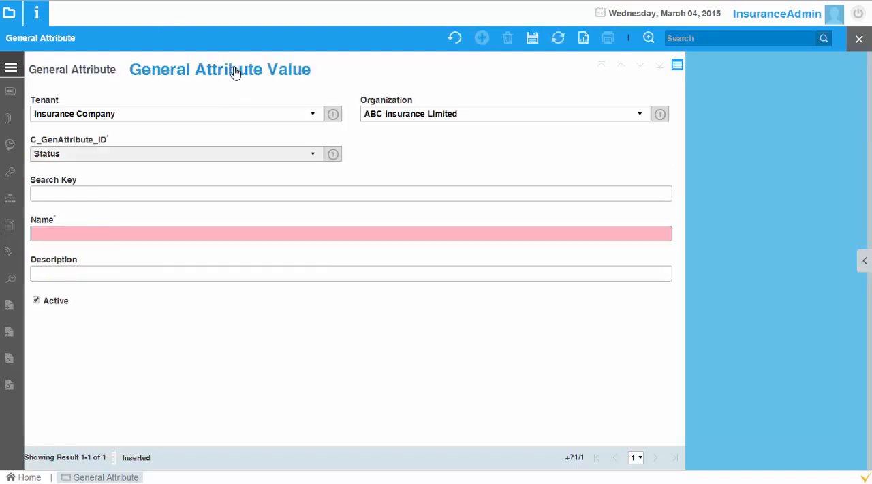
left_click(145, 194)
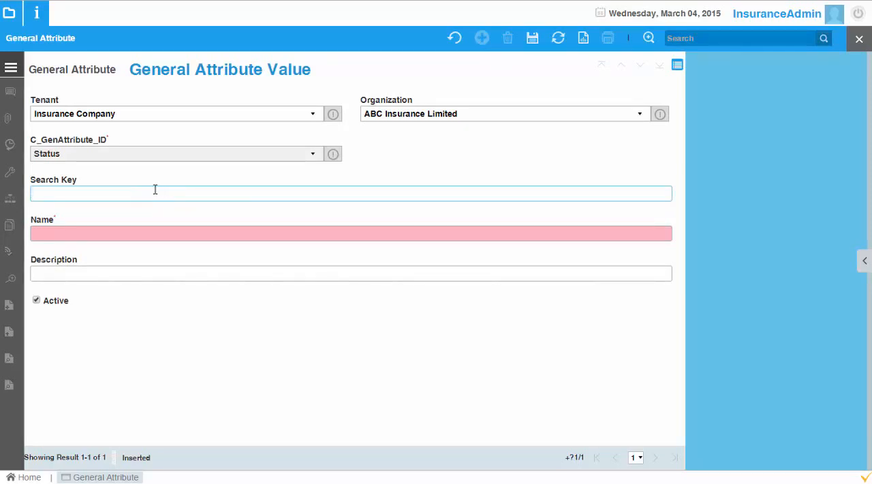
type("New")
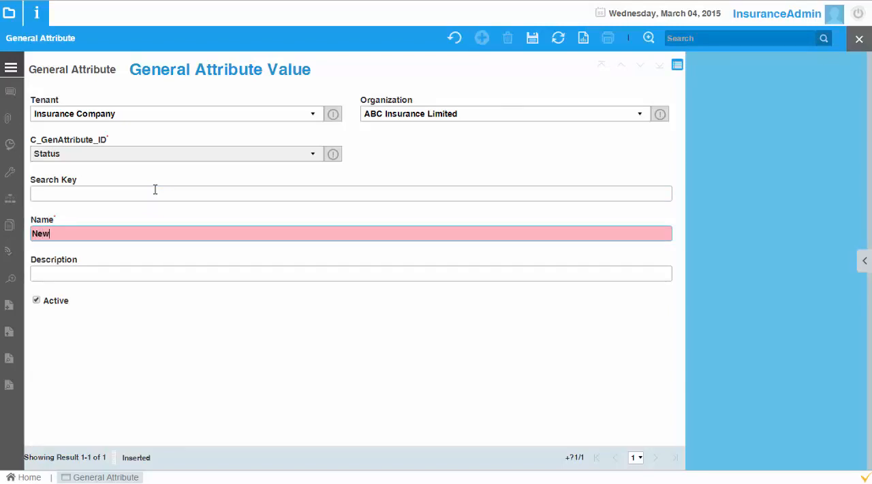
left_click(531, 38)
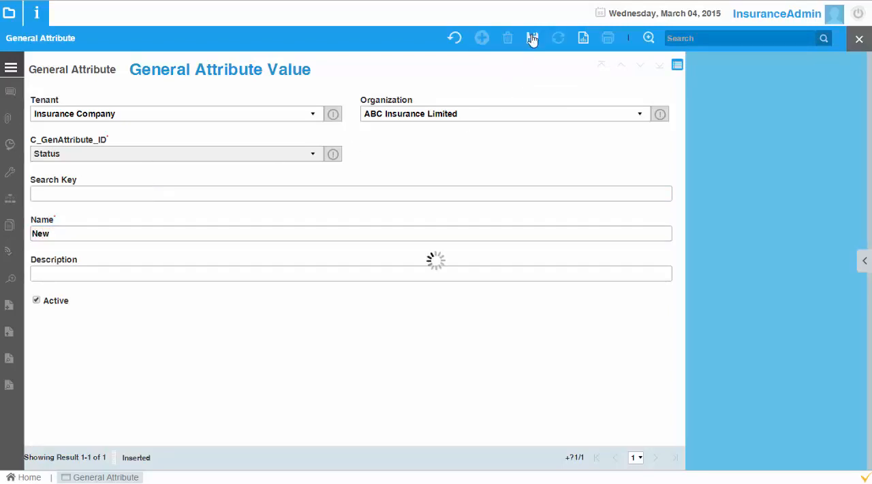
Step: Create and save a second Status attribute value named In Progress
left_click(481, 37)
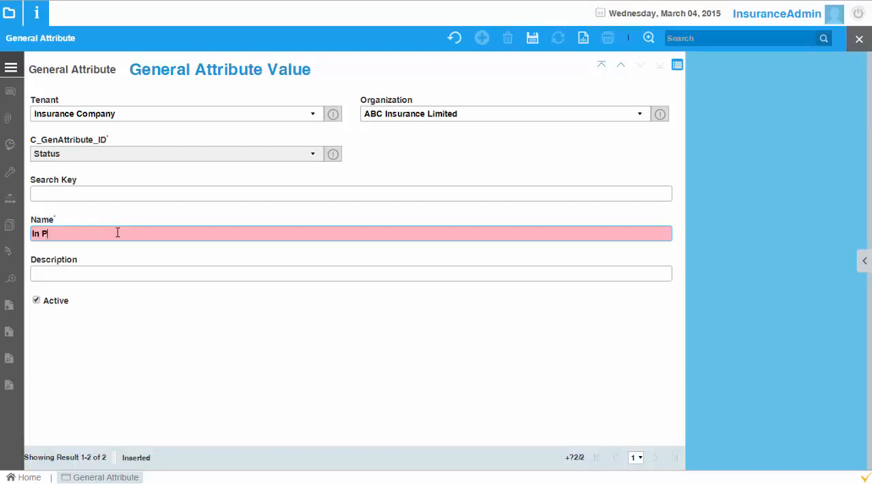
left_click(117, 233)
type("In Progress")
left_click(532, 37)
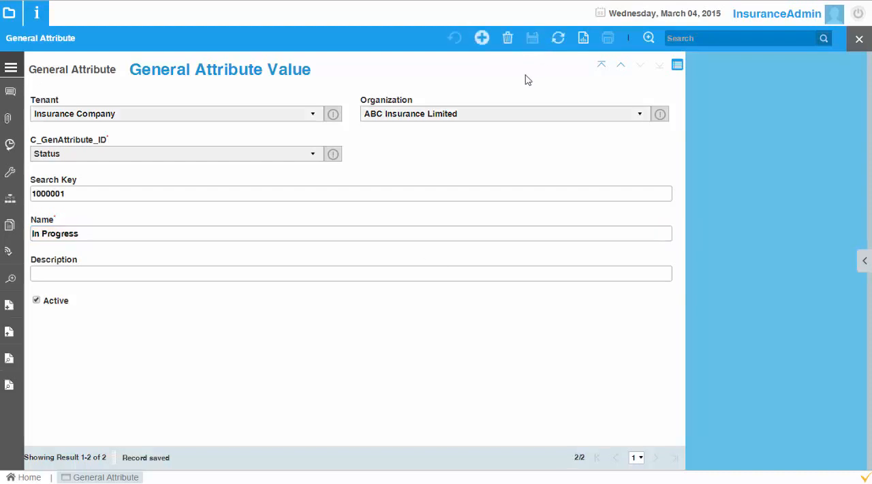
Step: Create and save a third Status attribute value named Approved
left_click(481, 38)
left_click(187, 236)
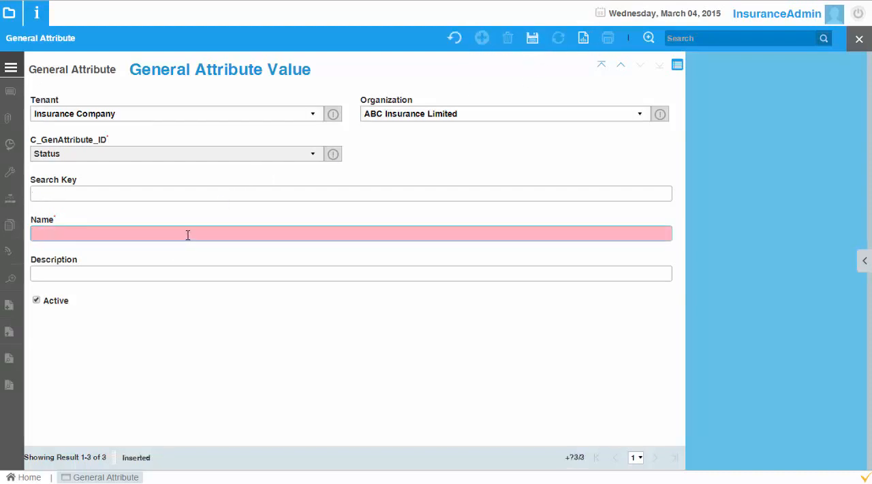
type("Approved")
left_click(532, 38)
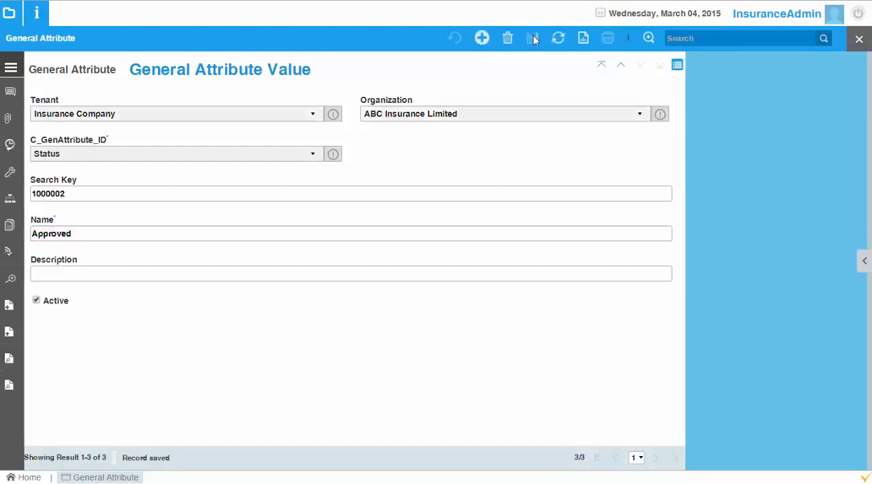
Step: Create and save a fourth Status value named Closed, and return to the parent Status attribute record
left_click(482, 39)
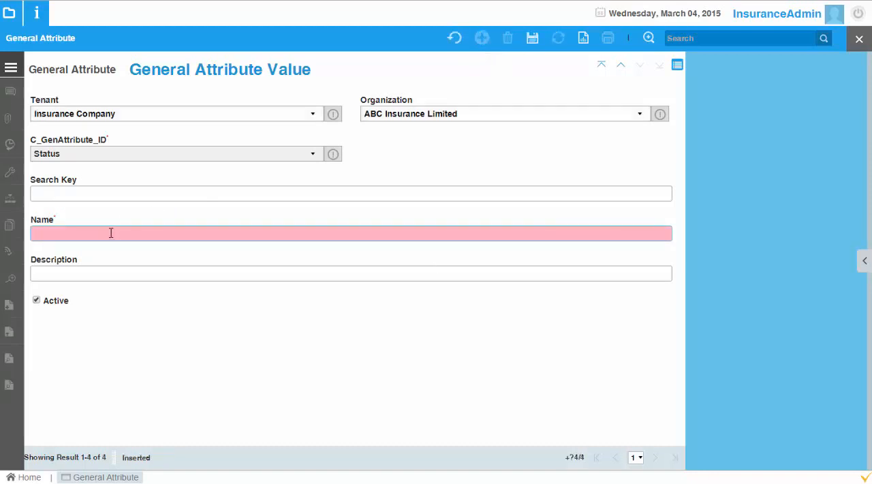
left_click(111, 233)
type("Closed")
left_click(532, 38)
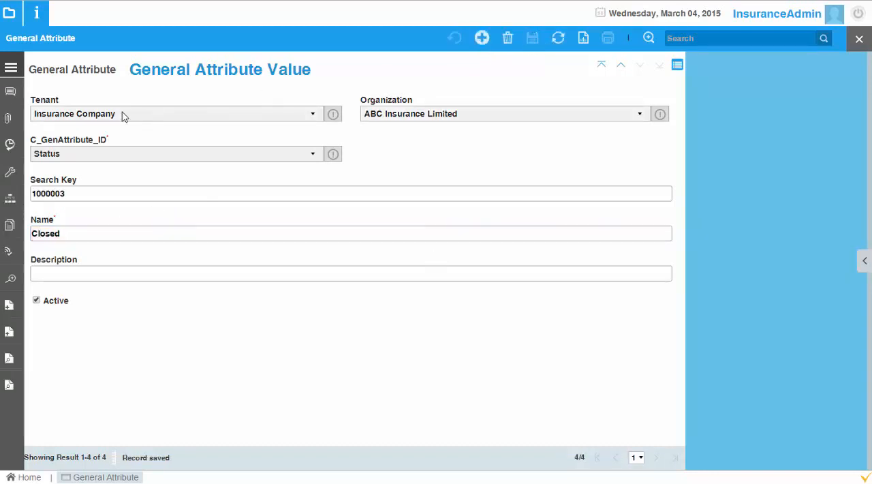
left_click(101, 74)
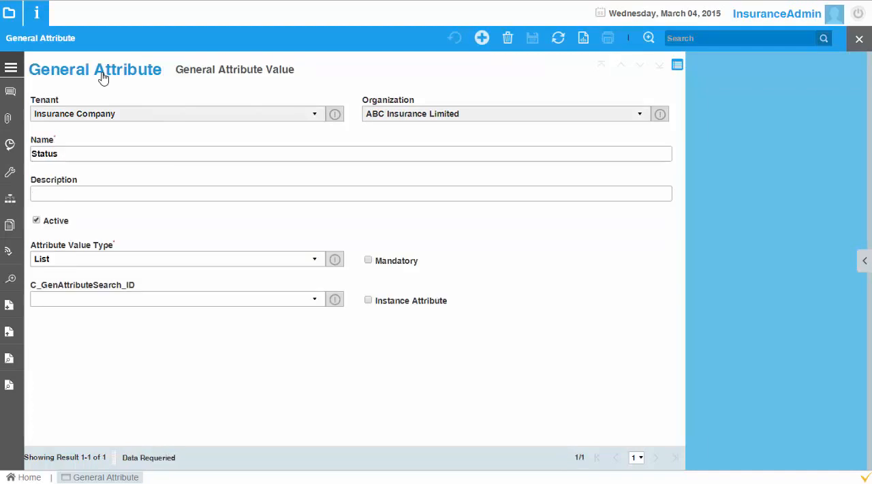
left_click(68, 159)
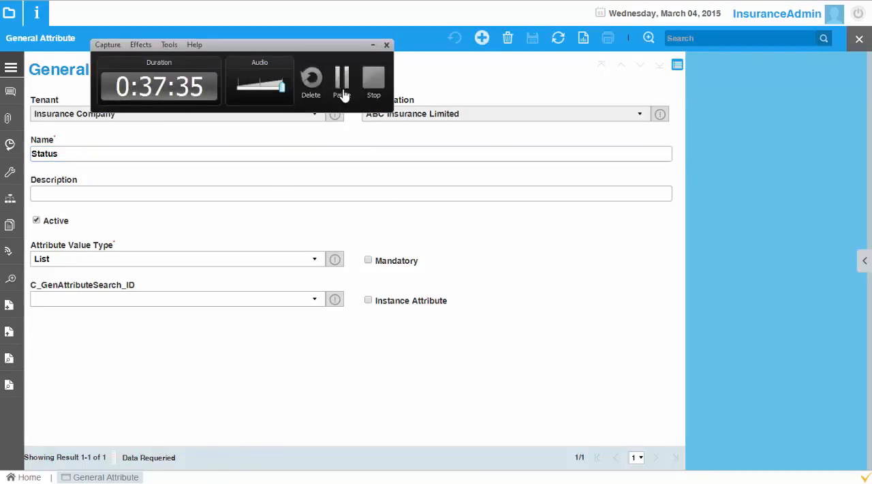
left_click(344, 90)
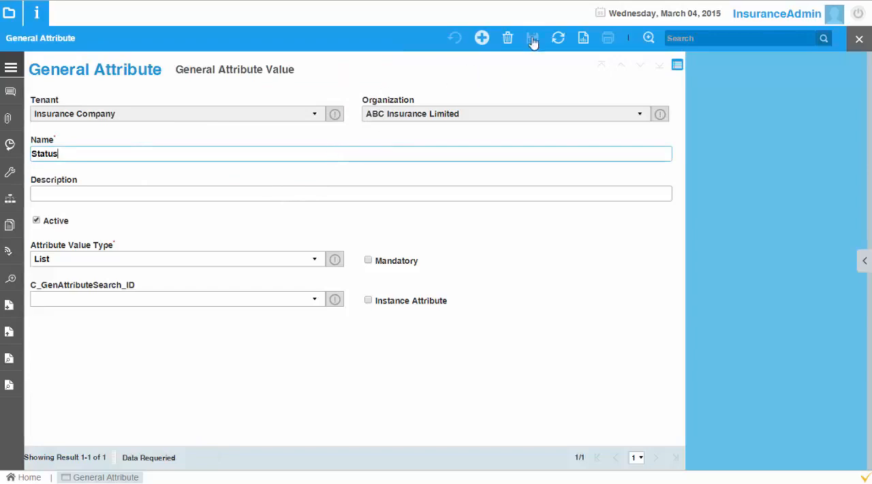
Step: Create a new general attribute named Claim Type with attribute value type List
left_click(481, 39)
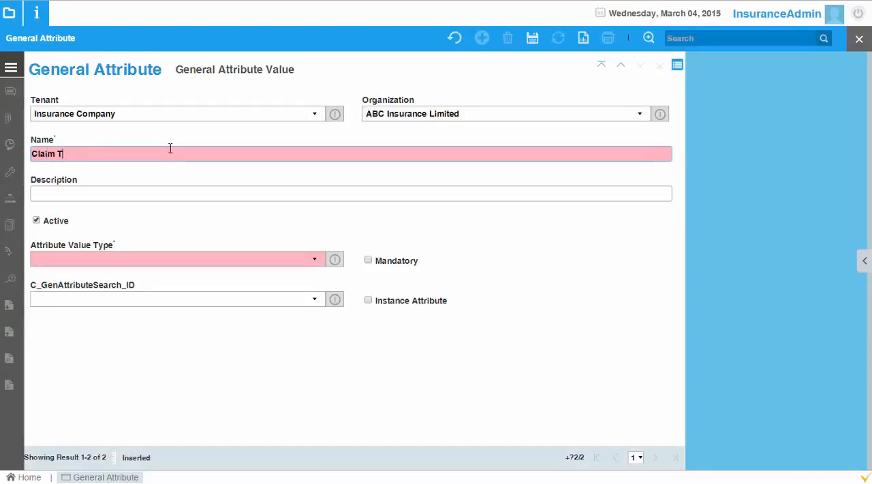
type("Claim Type")
left_click(259, 260)
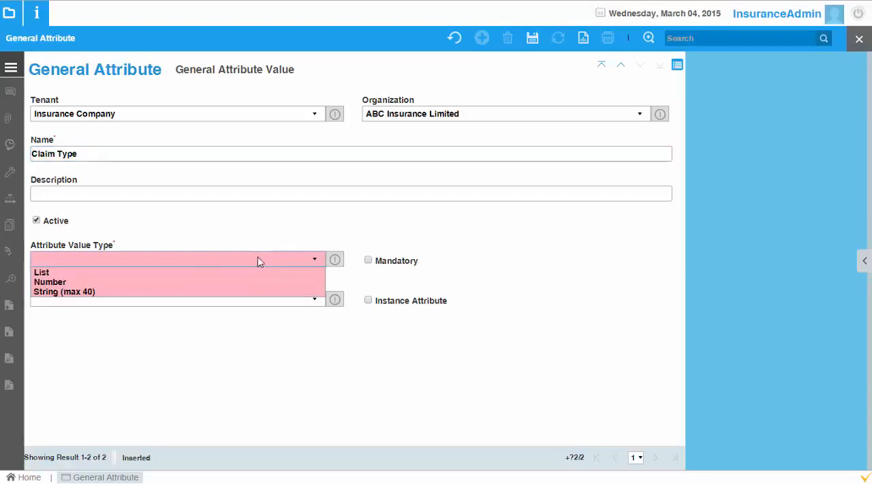
left_click(179, 274)
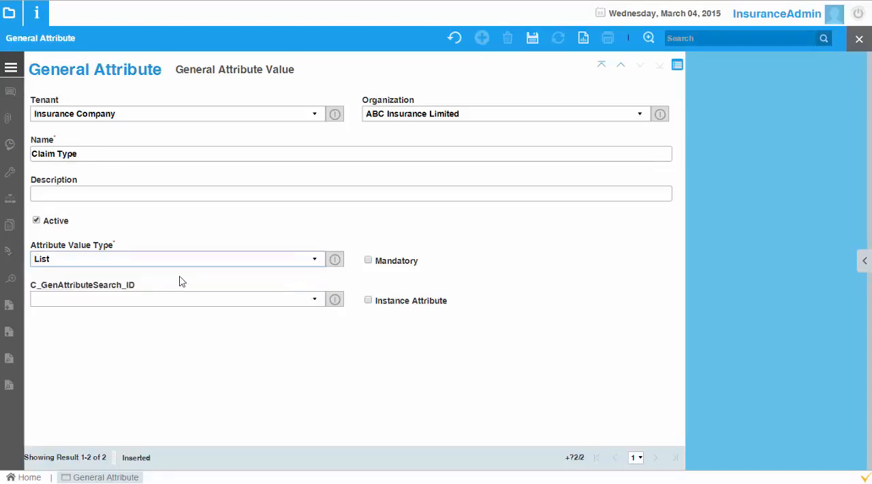
Step: Add Indirect as a general attribute value of Claim Type and save it
left_click(210, 75)
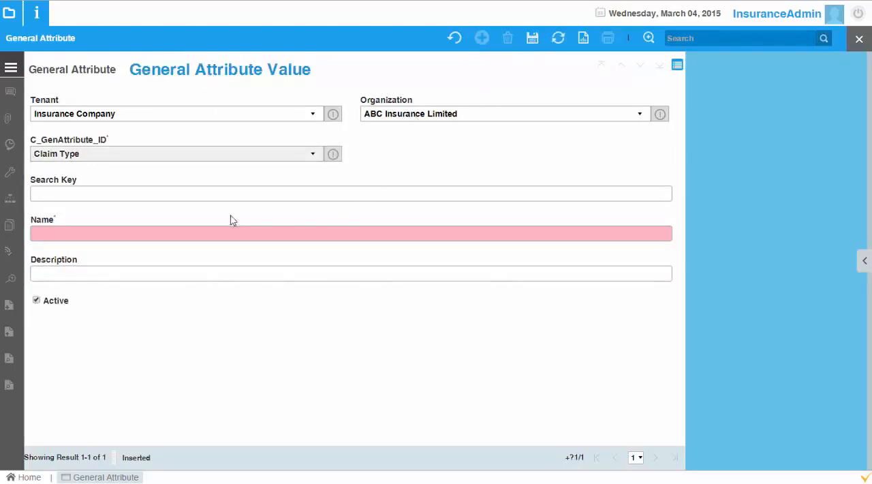
left_click(249, 233)
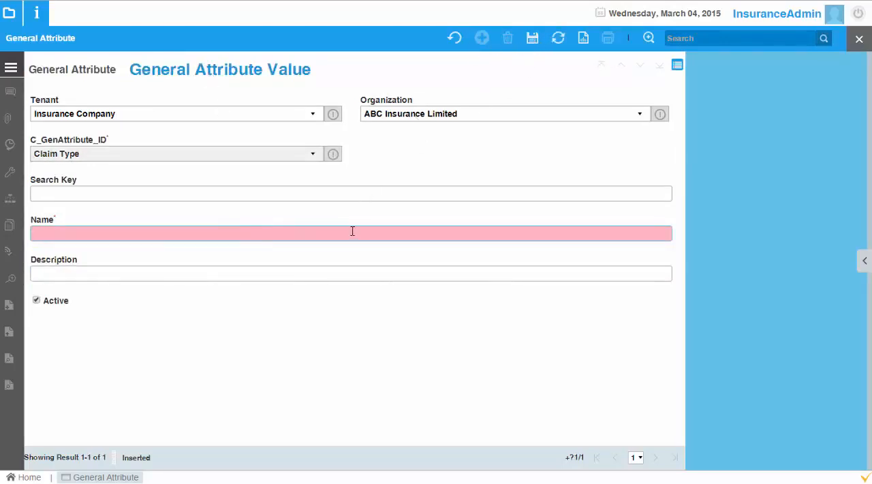
type("Ind")
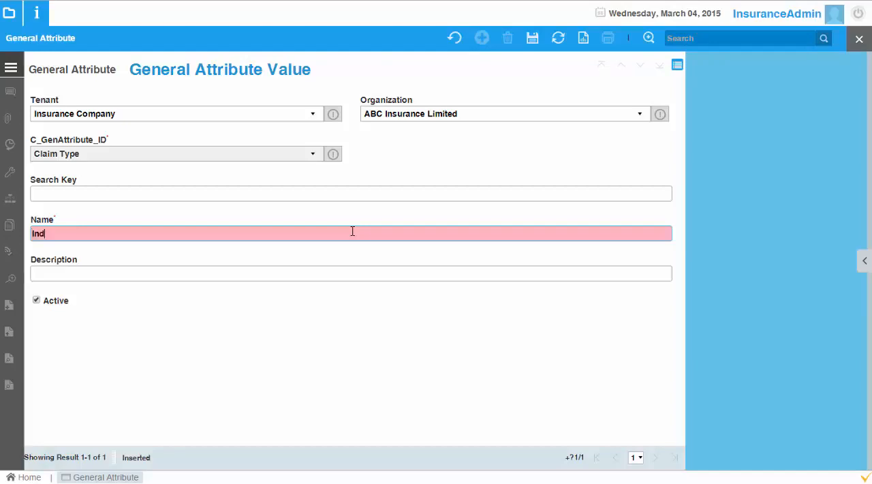
type("irect")
left_click(532, 38)
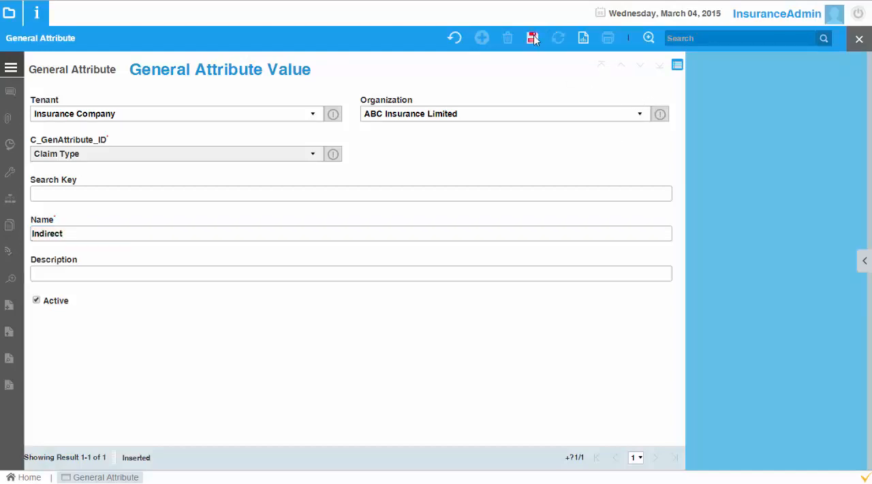
Step: Create and save a second Claim Type attribute value named Direct
left_click(480, 38)
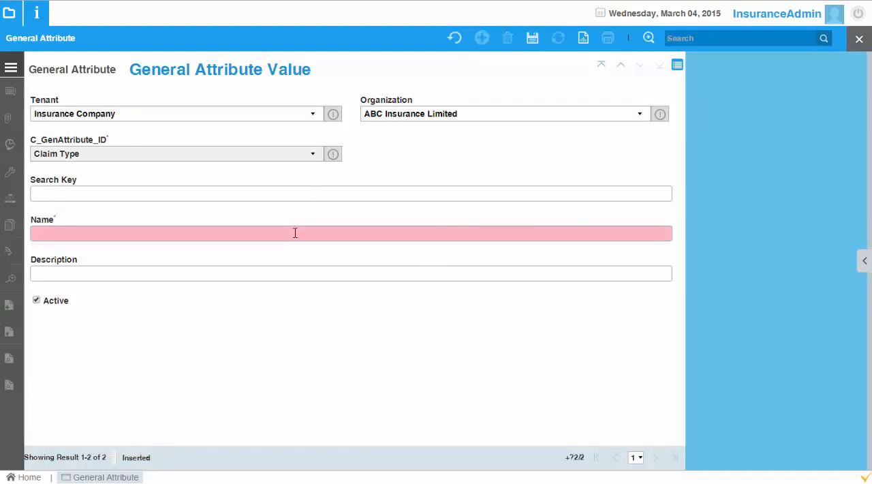
left_click(294, 233)
type("Direct")
left_click(533, 38)
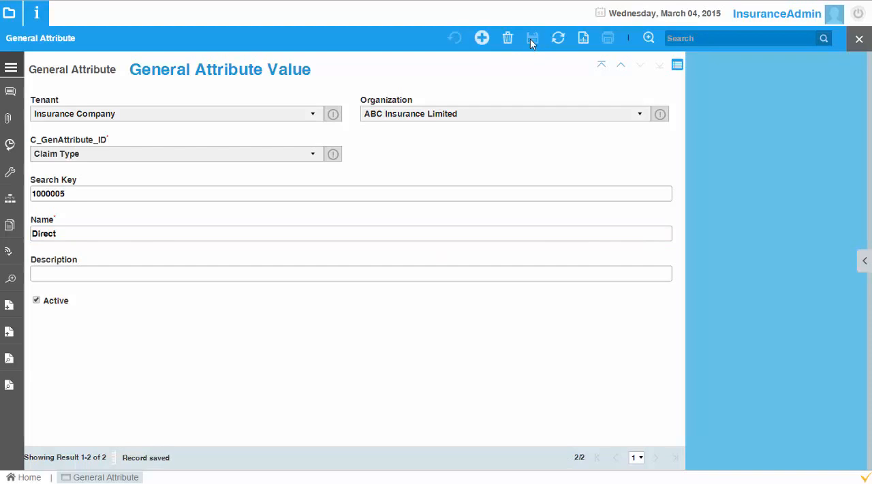
Step: Create a general attribute named Number with attribute value type Number and save the record
left_click(49, 73)
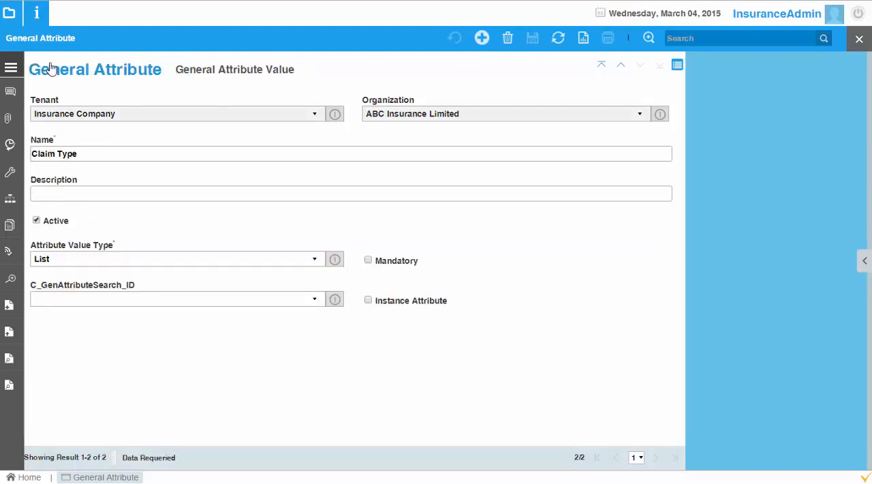
left_click(481, 38)
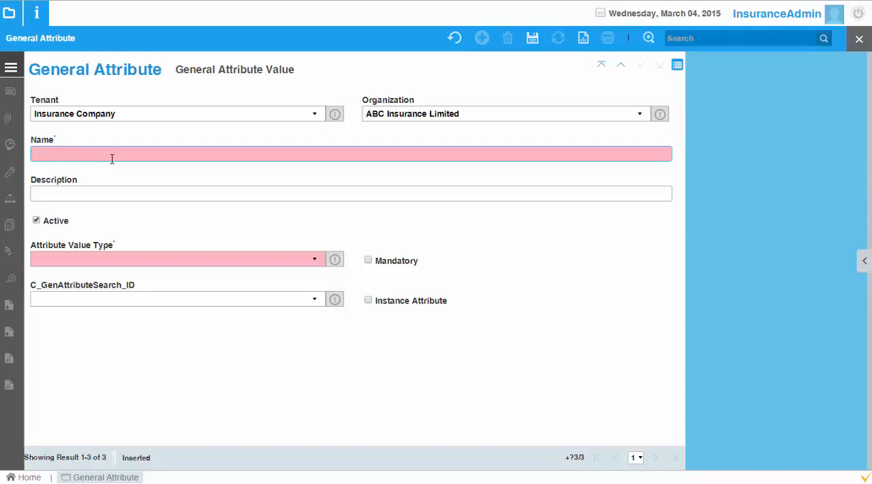
type("Number")
left_click(224, 260)
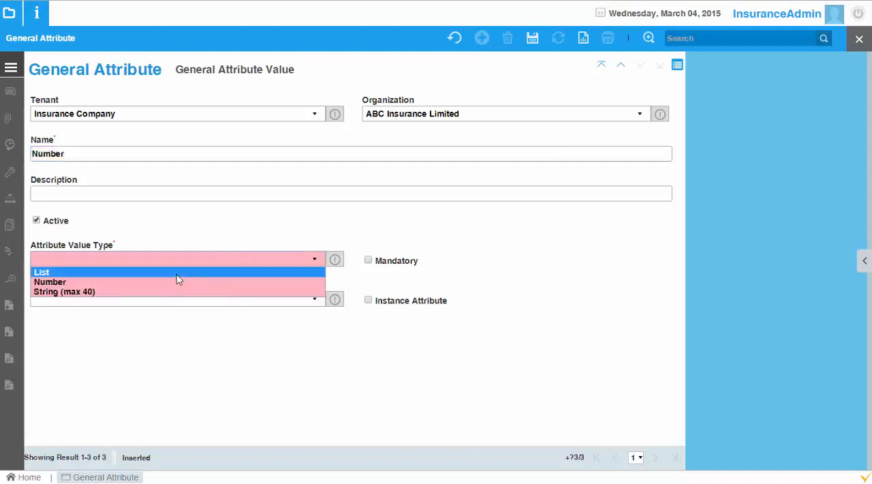
left_click(176, 282)
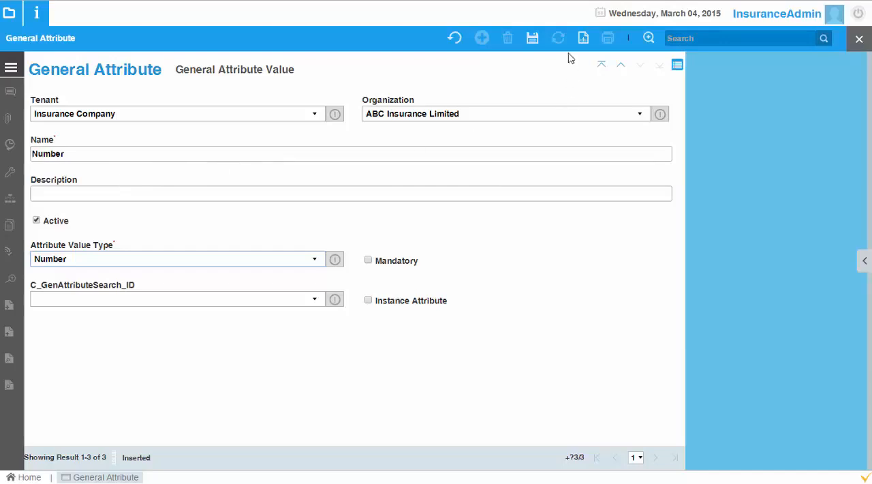
left_click(533, 39)
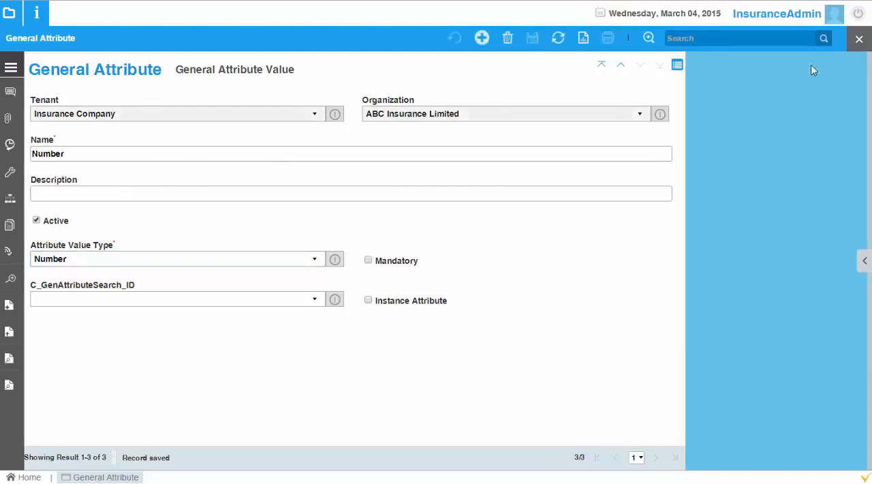
Step: Close the General Attribute window and open the General Attribute Set window
left_click(858, 42)
left_click(9, 14)
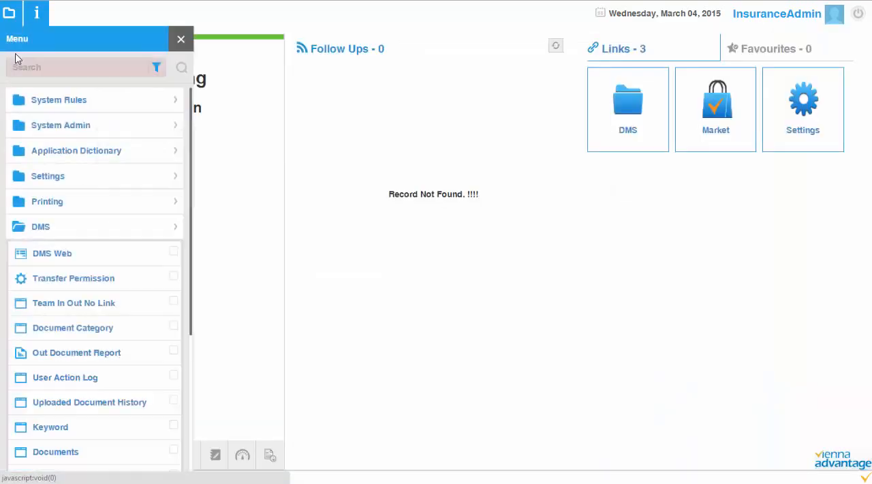
left_click(30, 67)
type("gene")
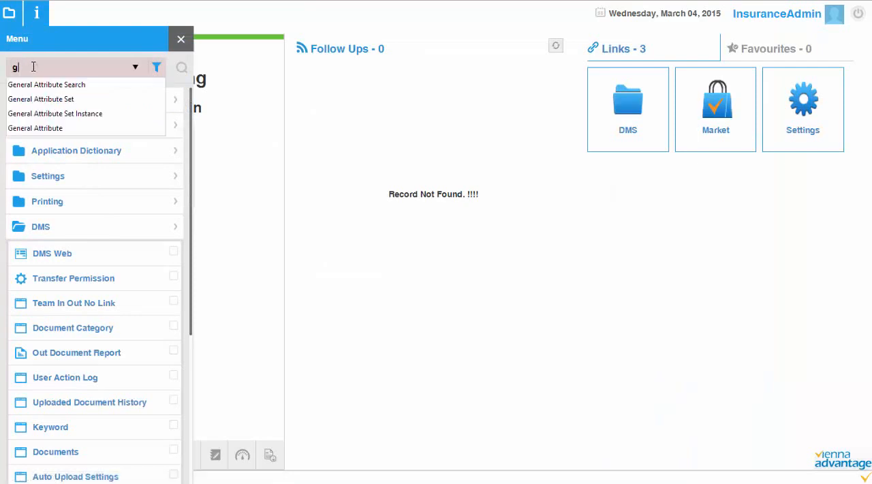
key("Down")
key("Down")
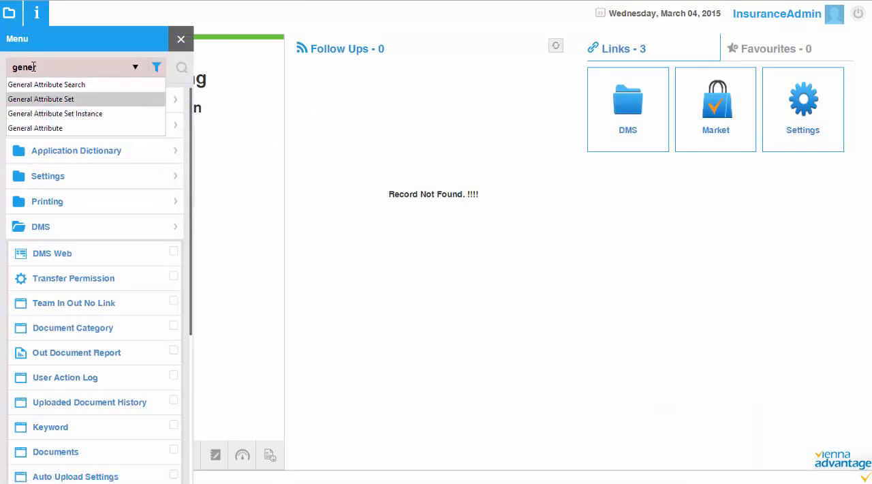
key("Return")
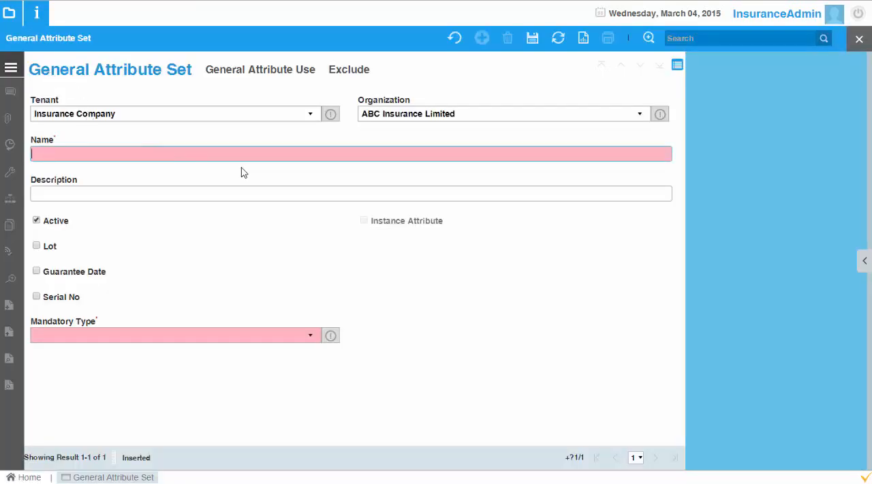
Step: Name the new general attribute set Claims and set its mandatory type to Not Mandatary
type("Claims")
left_click(132, 333)
left_click(131, 349)
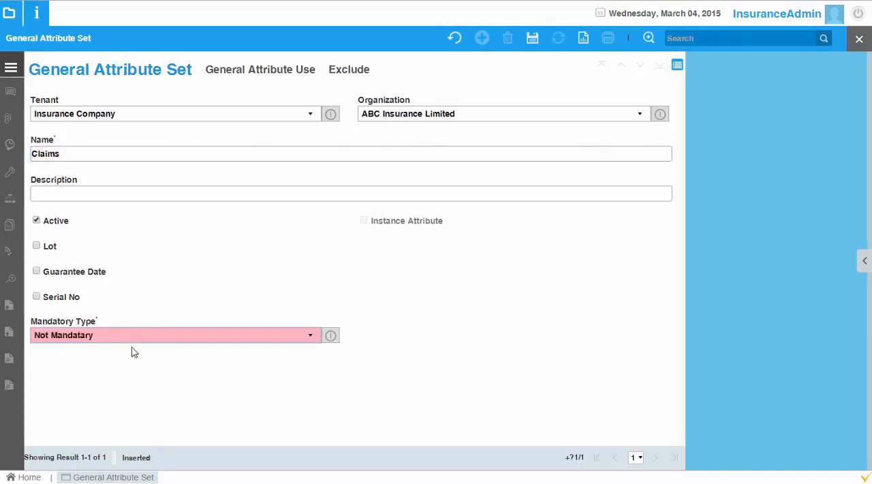
Step: Add Claim Type as a general attribute use of the Claims set and save the record
left_click(244, 72)
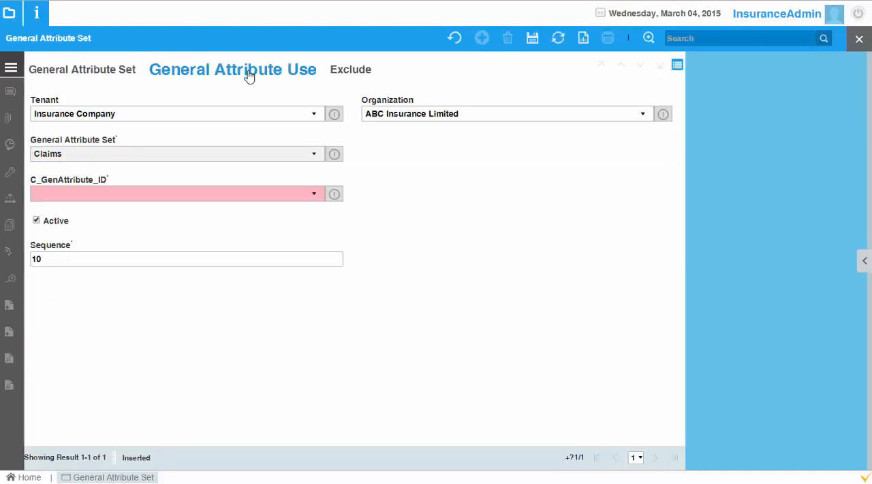
left_click(269, 196)
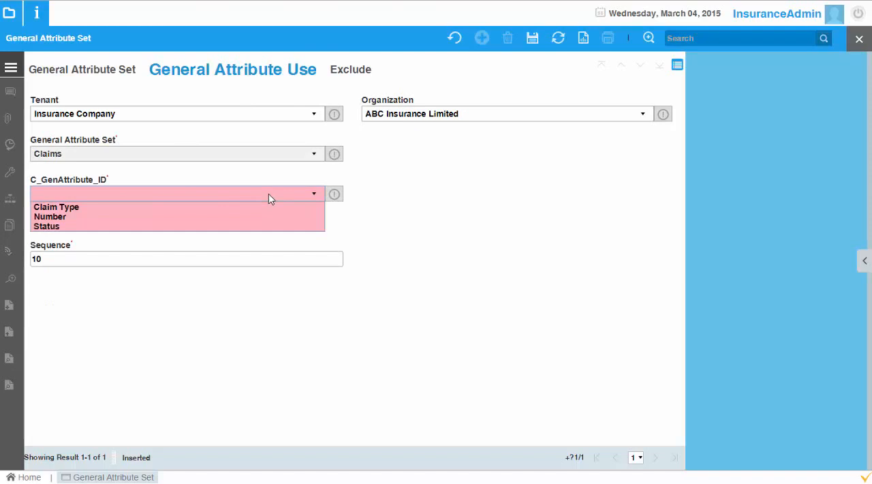
left_click(207, 206)
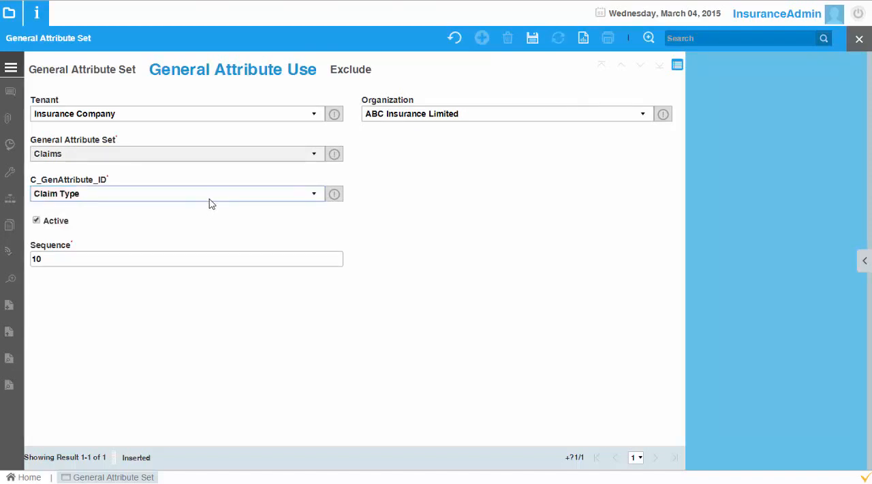
left_click(213, 199)
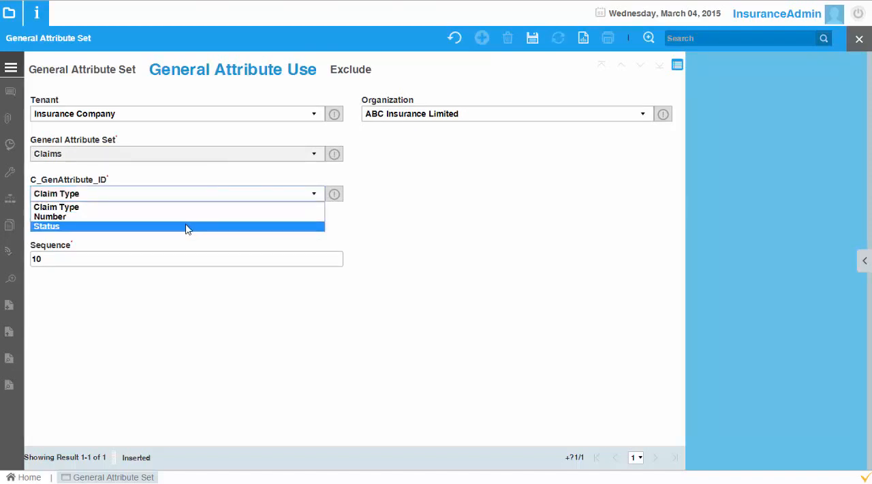
left_click(188, 207)
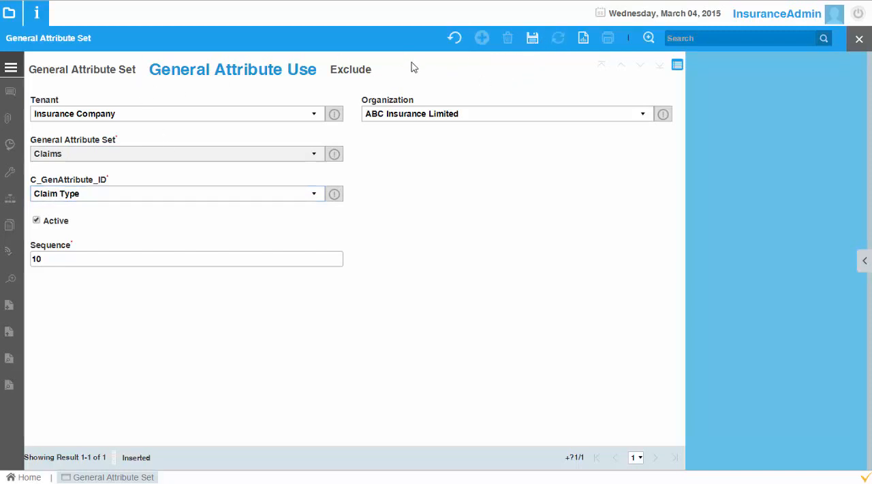
left_click(531, 44)
Step: Assign the Number attribute to the Claims set as its second general attribute use and save it
left_click(214, 197)
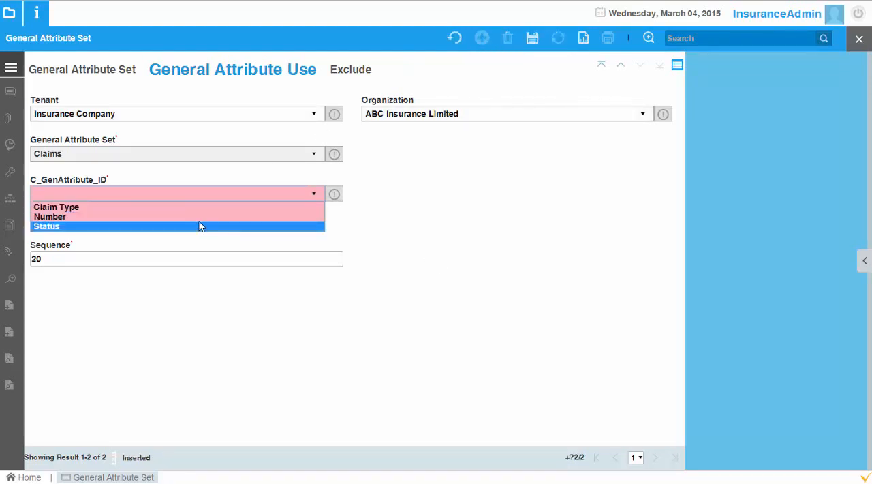
left_click(200, 218)
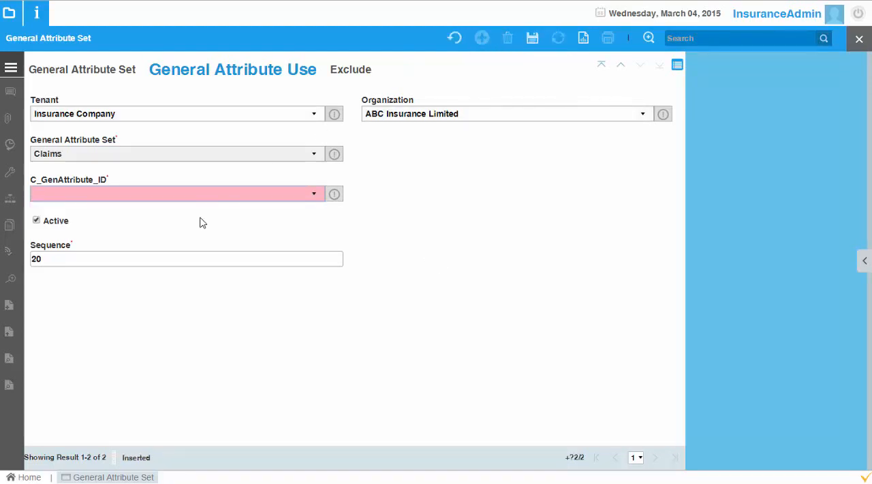
left_click(533, 39)
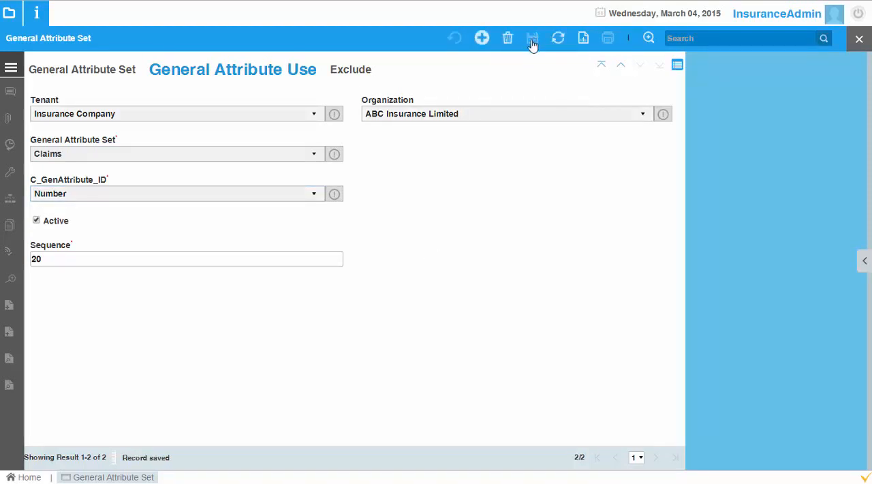
Step: Create a third general attribute use for the Claims set with the Status attribute and save it
left_click(481, 38)
left_click(275, 192)
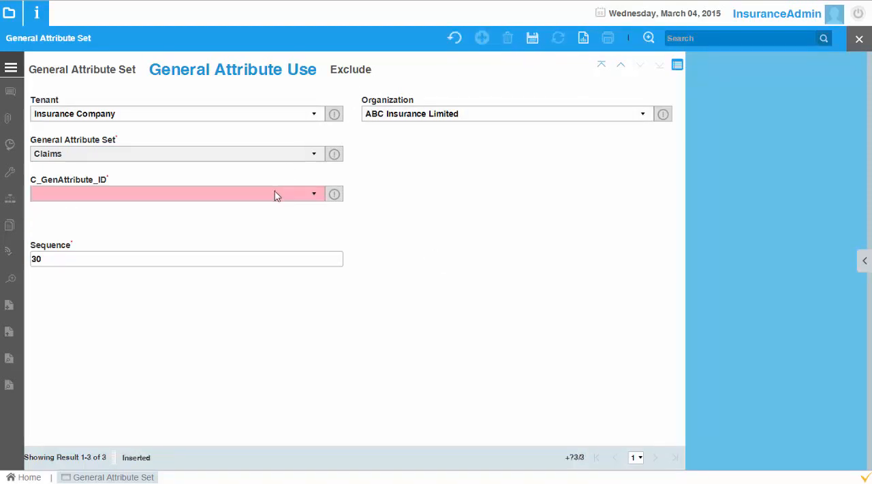
left_click(266, 227)
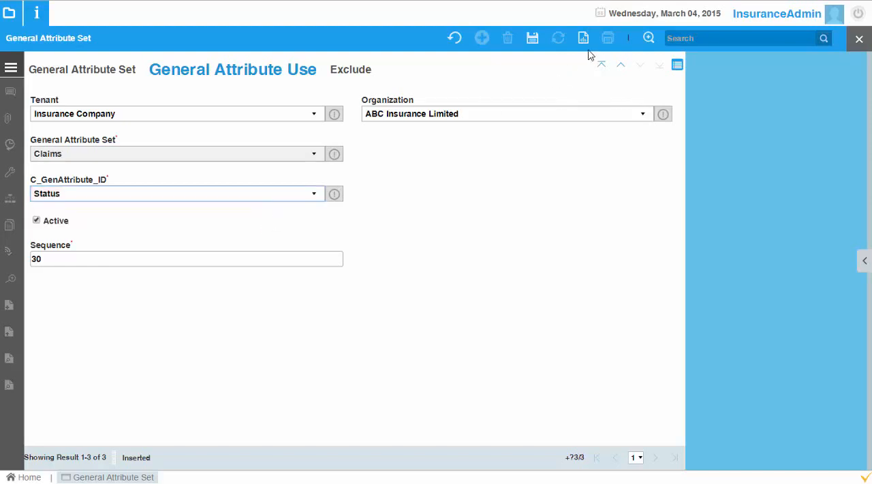
left_click(532, 39)
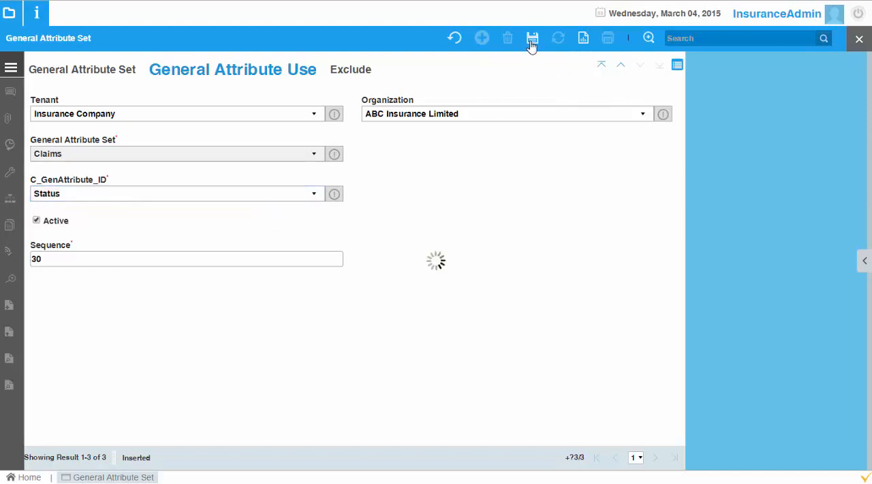
Step: Review the attributes assigned to the Claims set as a list, and close the General Attribute Set window
left_click(115, 72)
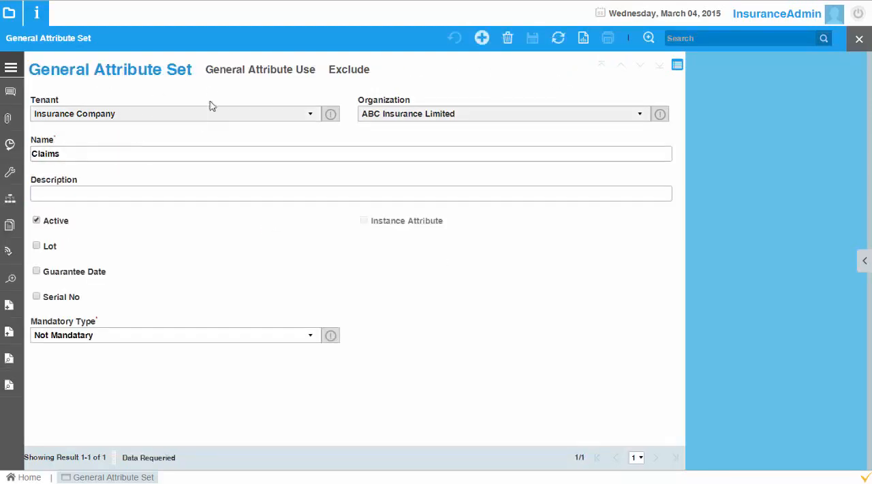
left_click(229, 77)
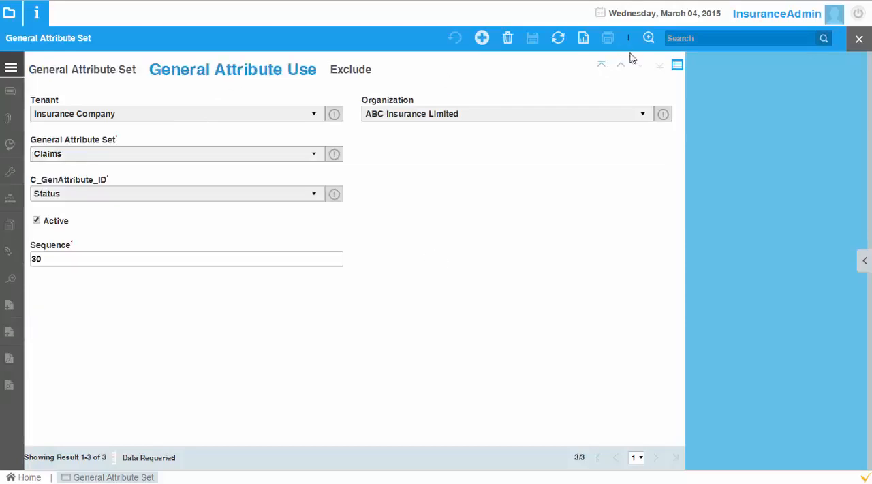
left_click(676, 65)
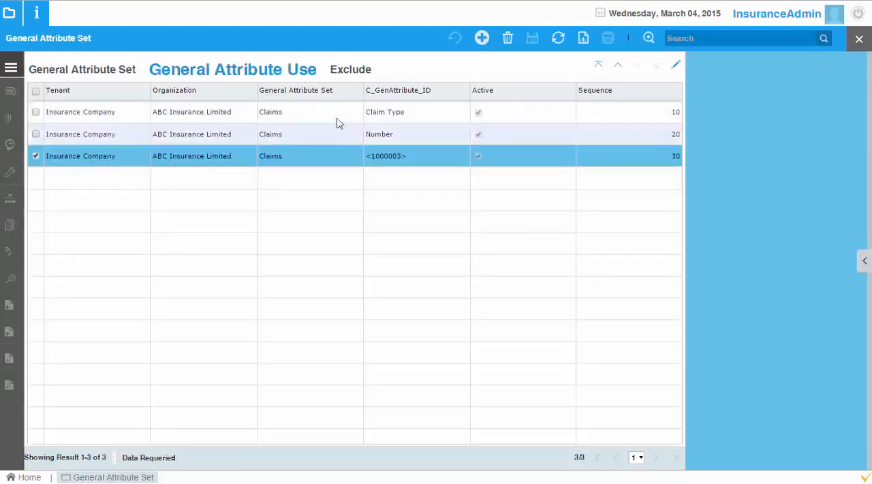
left_click(361, 139)
left_click(375, 158)
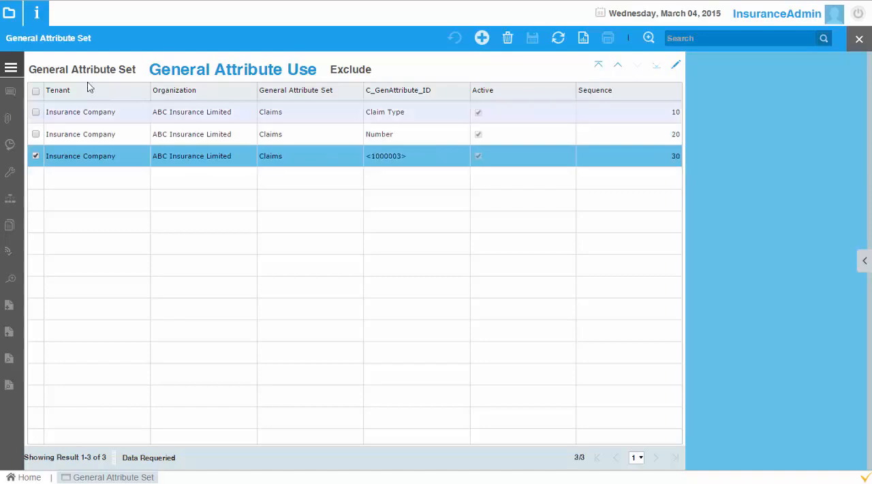
left_click(84, 72)
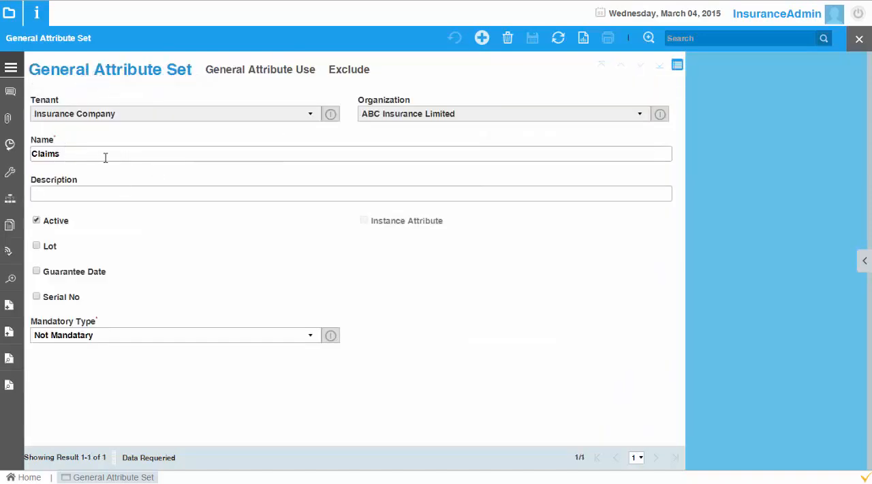
left_click(858, 39)
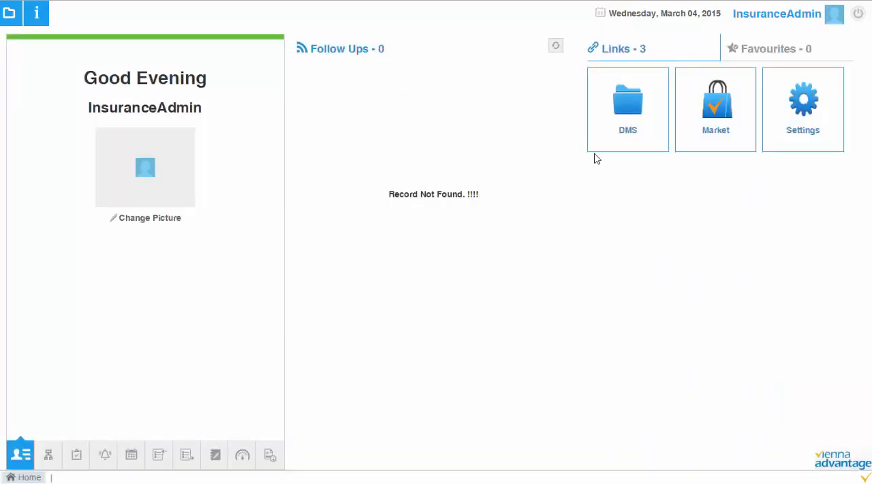
Step: Open the DMS and check out the Cloud Strategy document from the Claims folder without loading its attachment
left_click(627, 116)
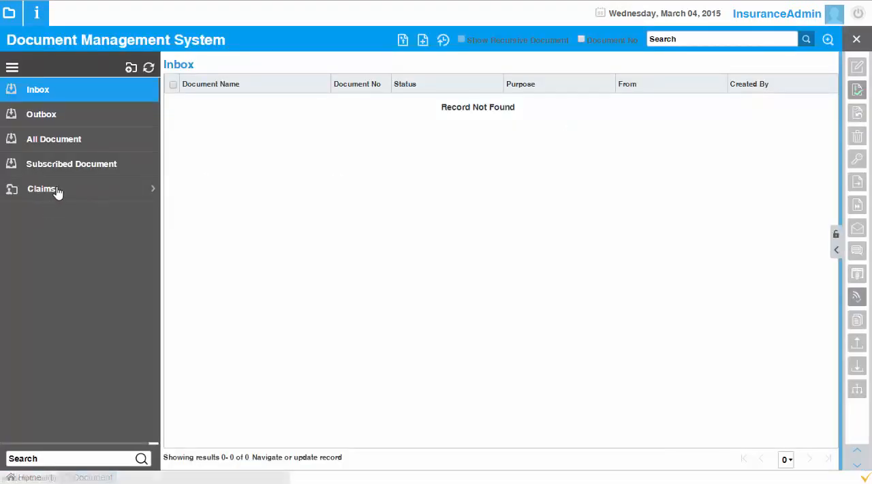
left_click(57, 190)
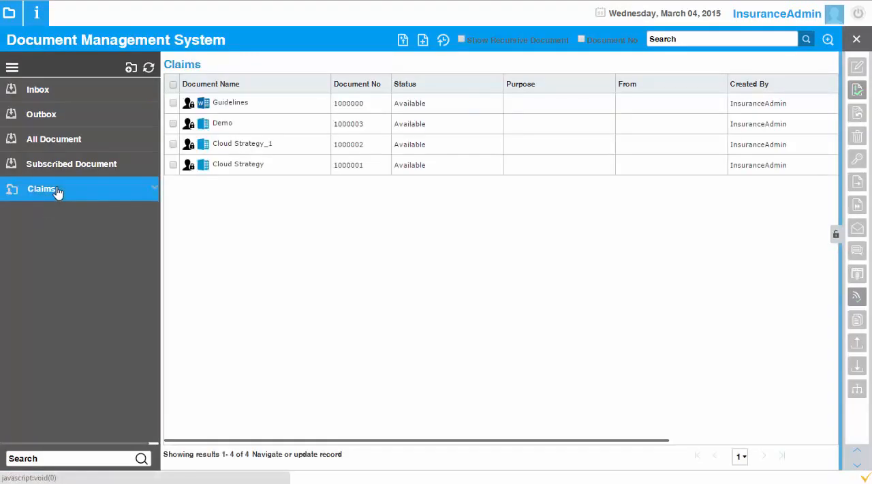
left_click(304, 167)
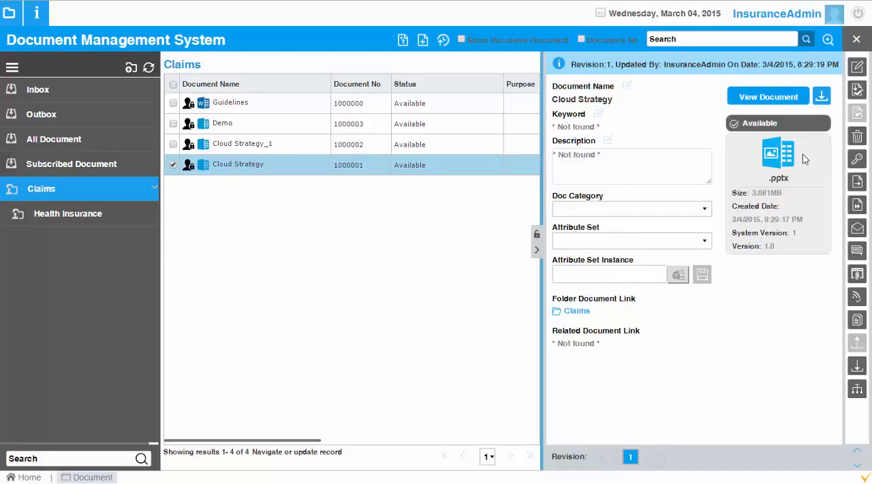
left_click(858, 92)
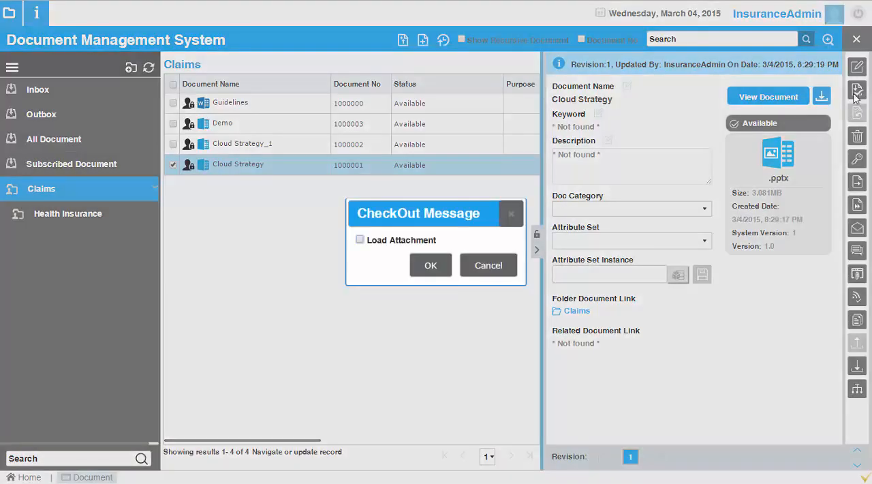
left_click(426, 266)
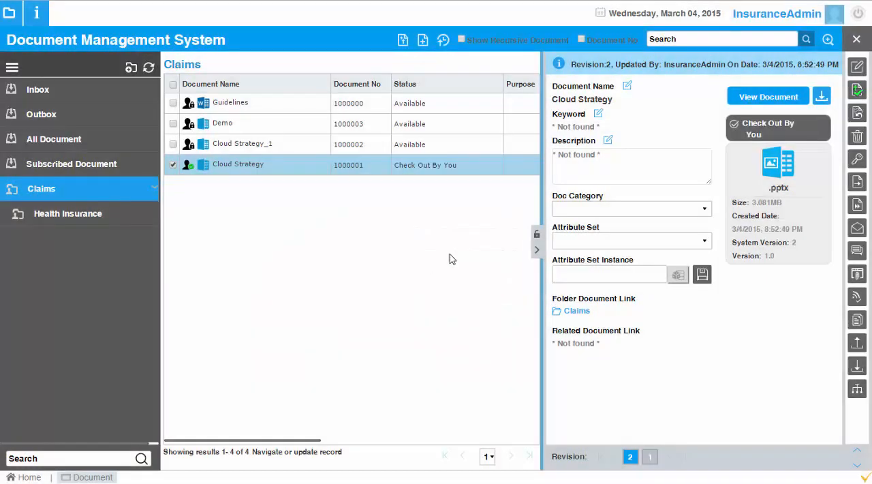
Step: Assign the Claims attribute set to Cloud Strategy and fill its instance with Claim Type Direct, Number 123 and Status New, then recheck it
left_click(629, 240)
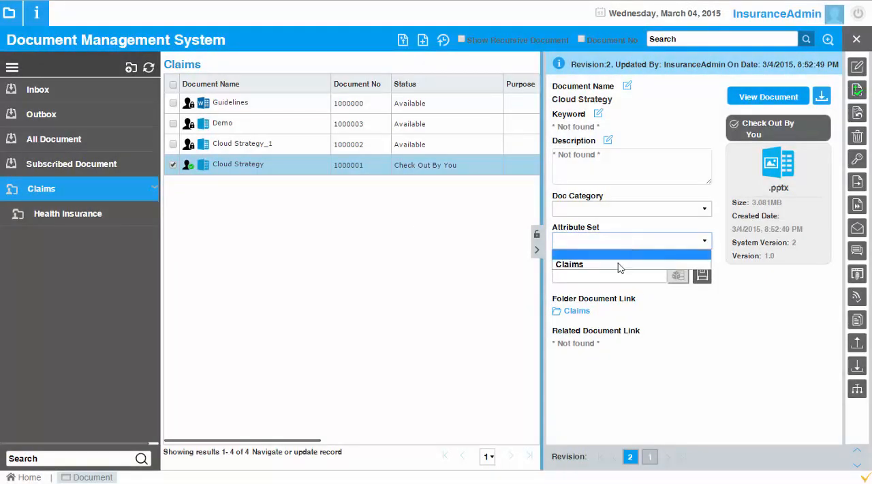
left_click(575, 266)
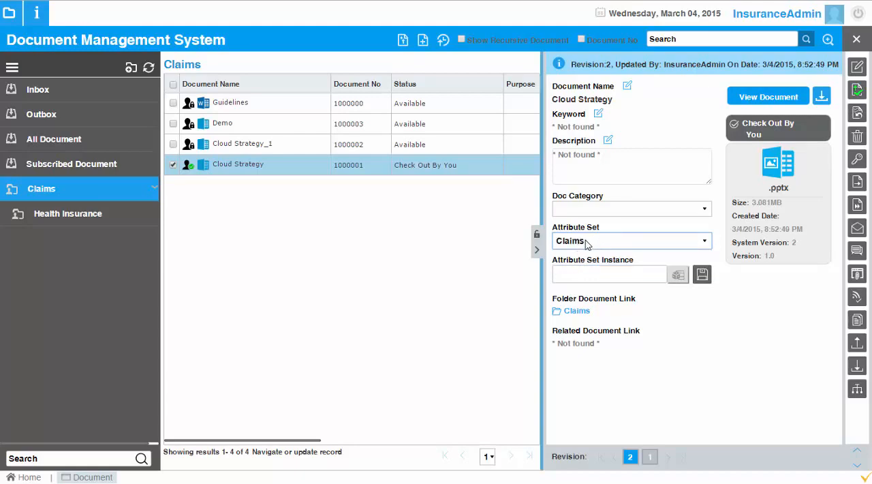
left_click(677, 276)
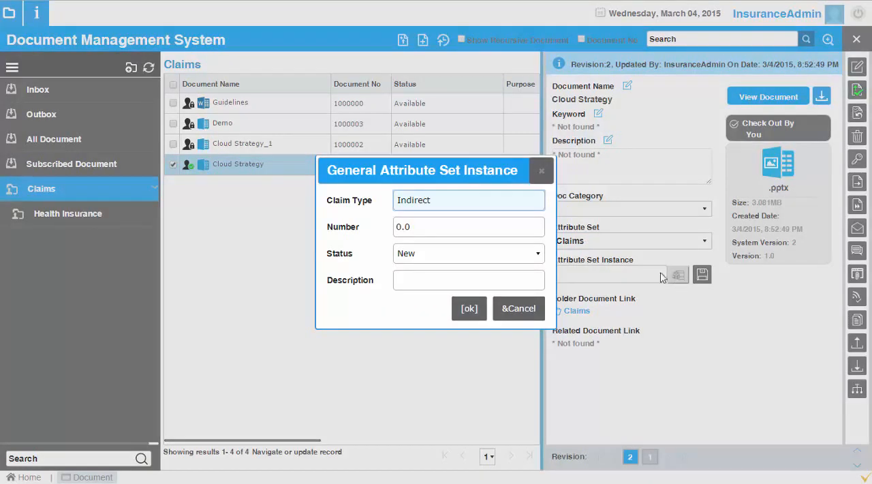
left_click(449, 204)
left_click(443, 228)
left_click(451, 227)
key("ctrl+a")
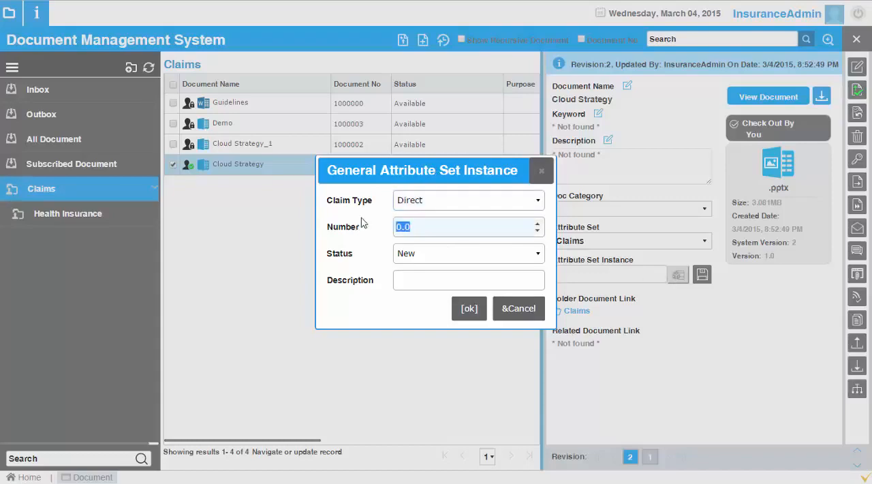
type("123")
key("Tab")
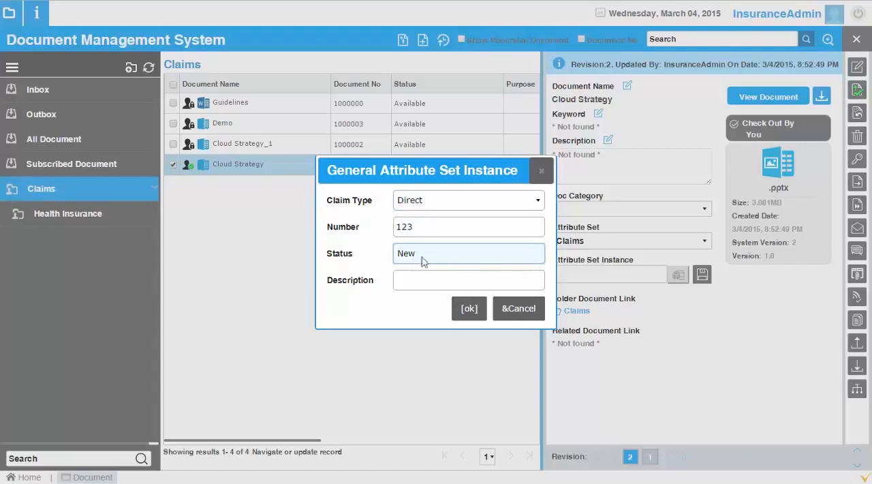
left_click(469, 311)
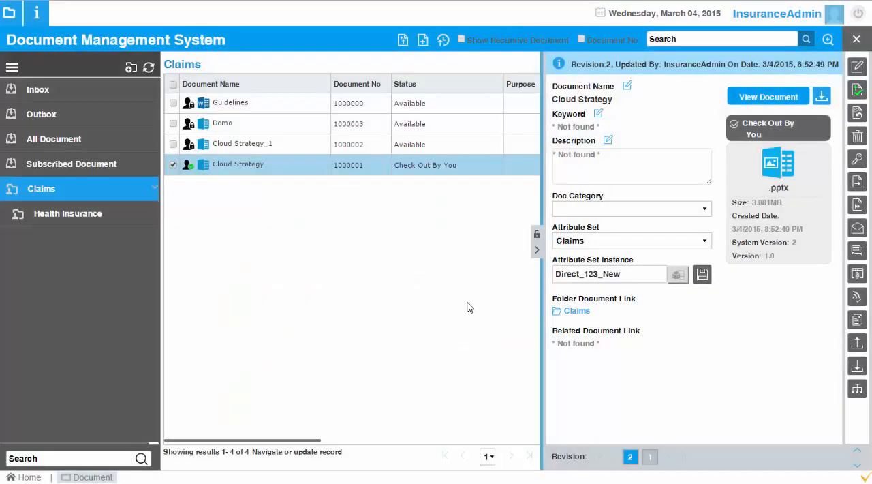
left_click(677, 276)
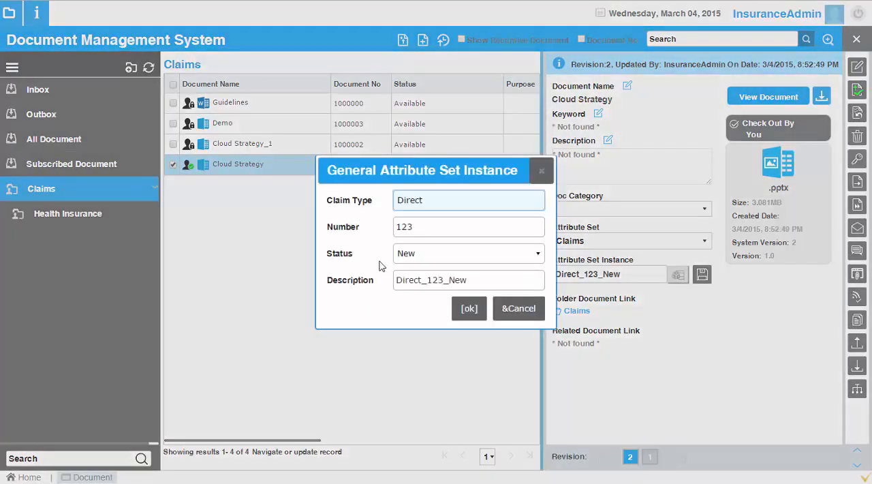
left_click(468, 309)
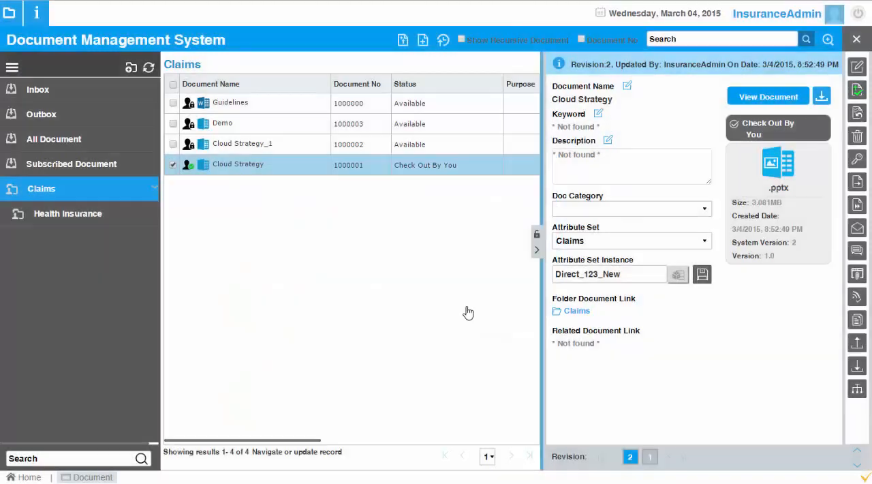
Step: Save Cloud Strategy's attribute set assignment and check the document in as version 1.1
left_click(703, 275)
left_click(524, 64)
left_click(857, 90)
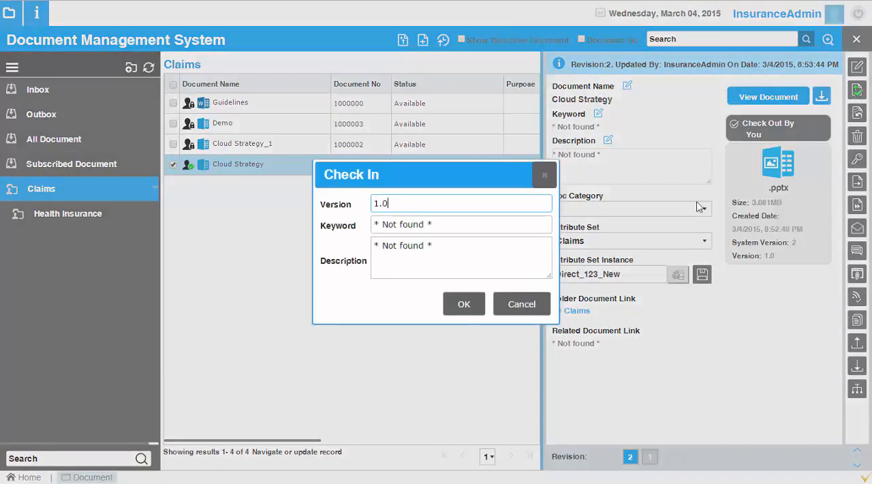
type("1.1")
left_click(475, 305)
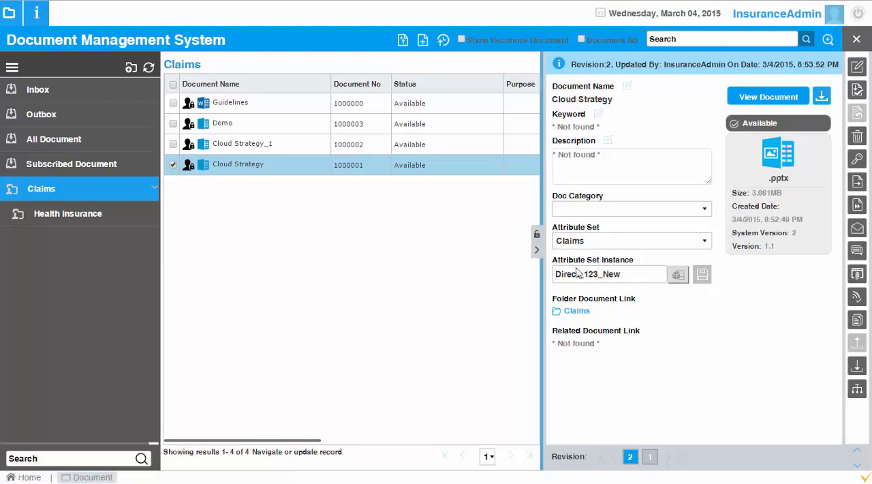
Step: Run an advanced document search for the Claims attribute set and open the details of Cloud Strategy
left_click(536, 249)
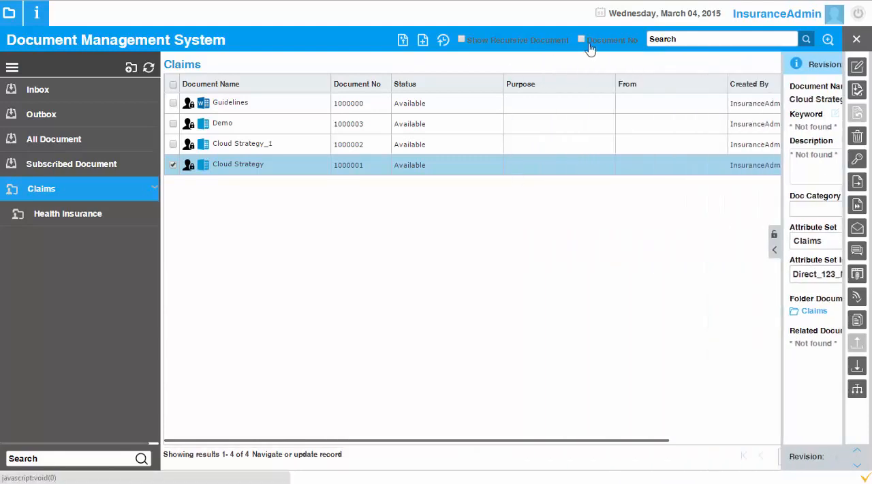
left_click(826, 40)
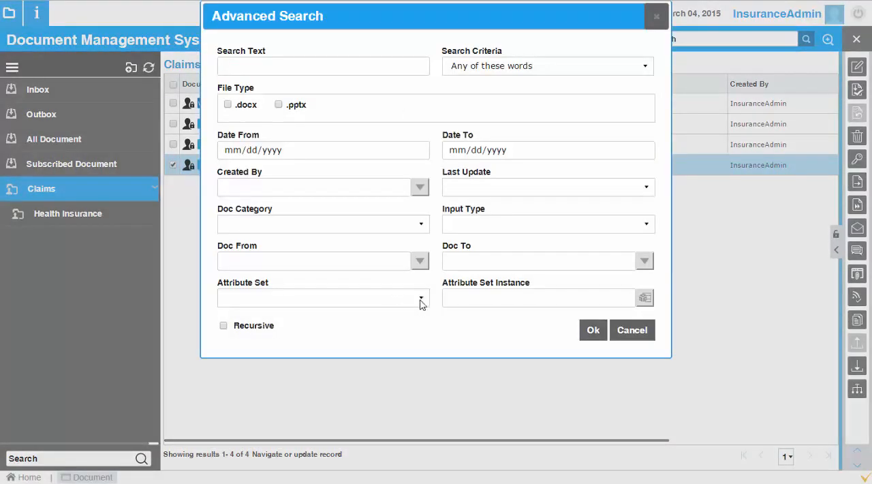
left_click(420, 299)
left_click(375, 321)
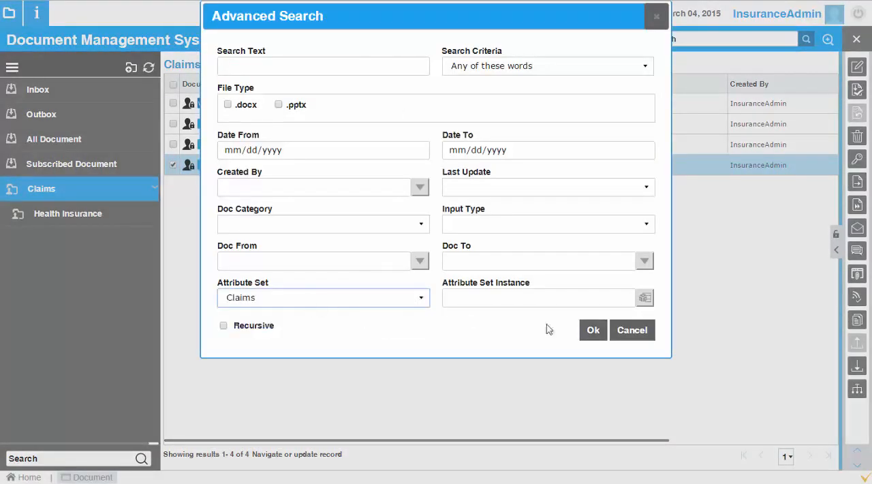
left_click(593, 331)
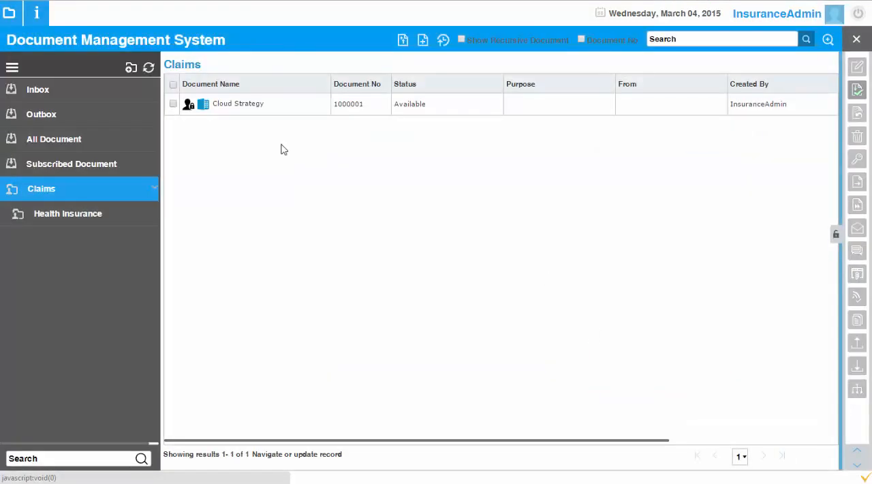
left_click(285, 108)
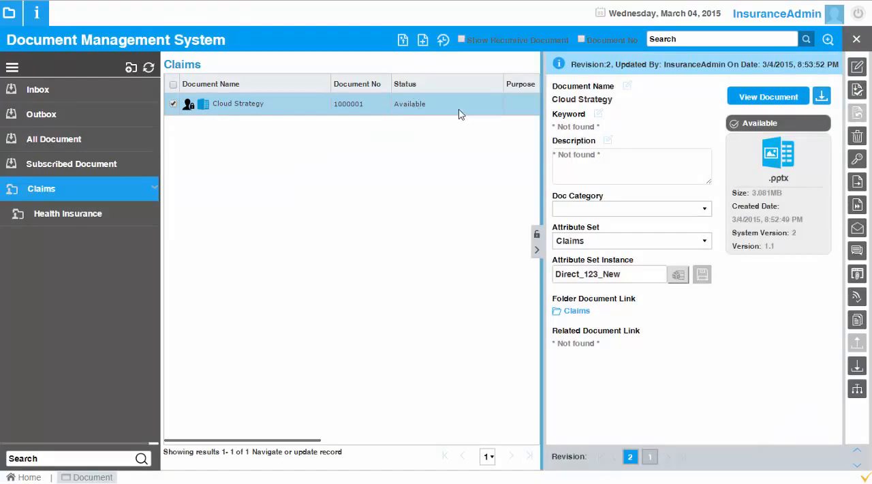
left_click(827, 39)
left_click(322, 299)
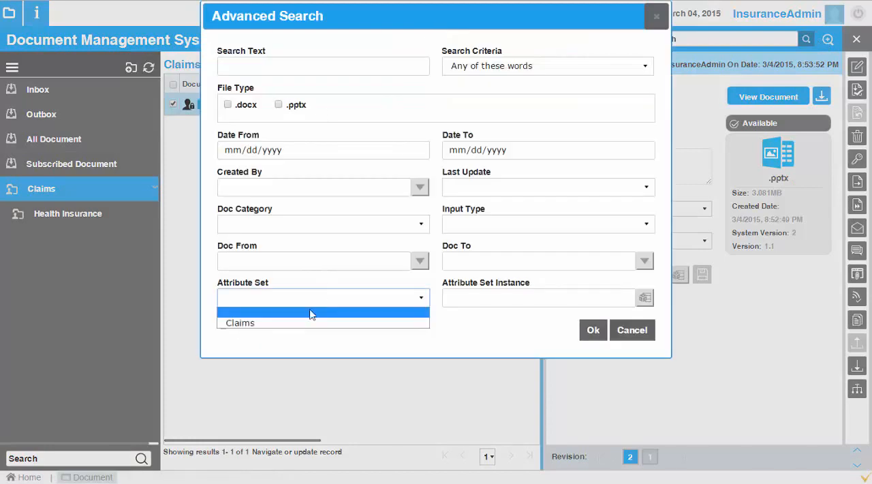
left_click(305, 323)
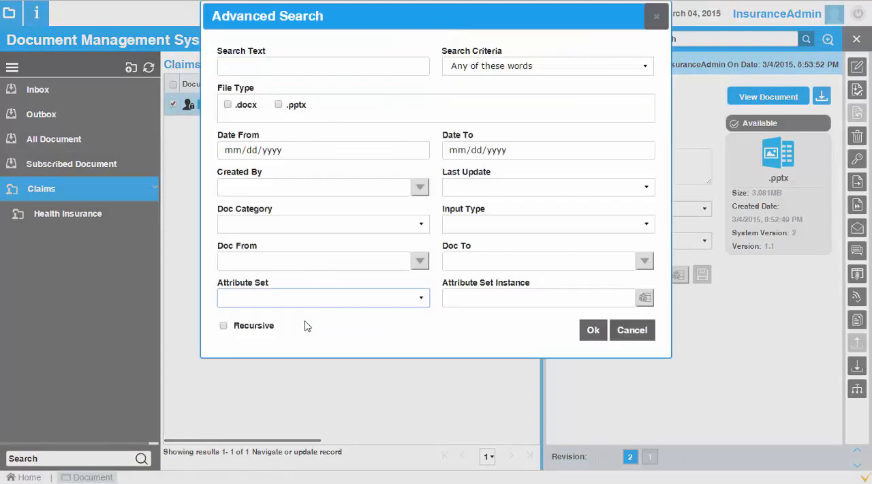
left_click(644, 298)
left_click(497, 205)
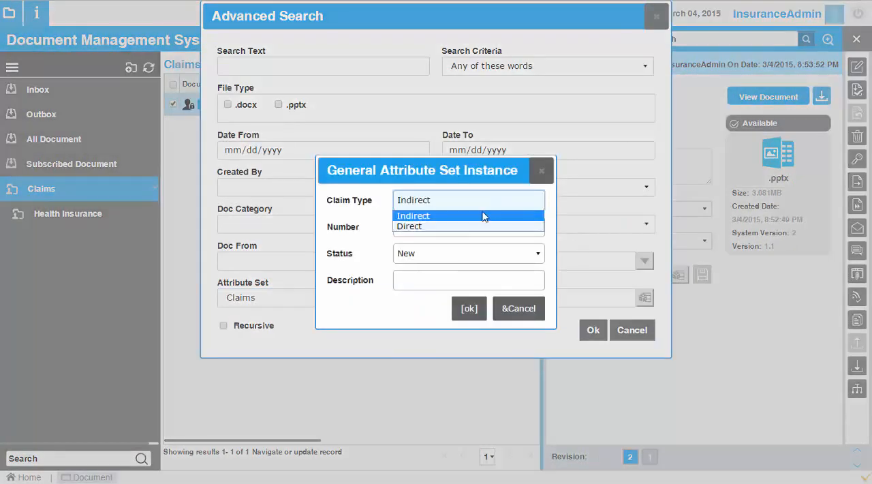
left_click(454, 226)
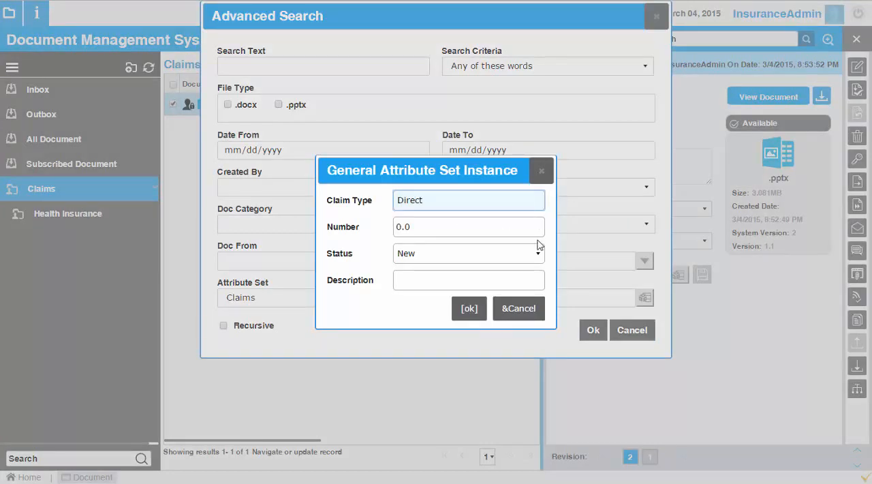
left_click(518, 311)
left_click(632, 331)
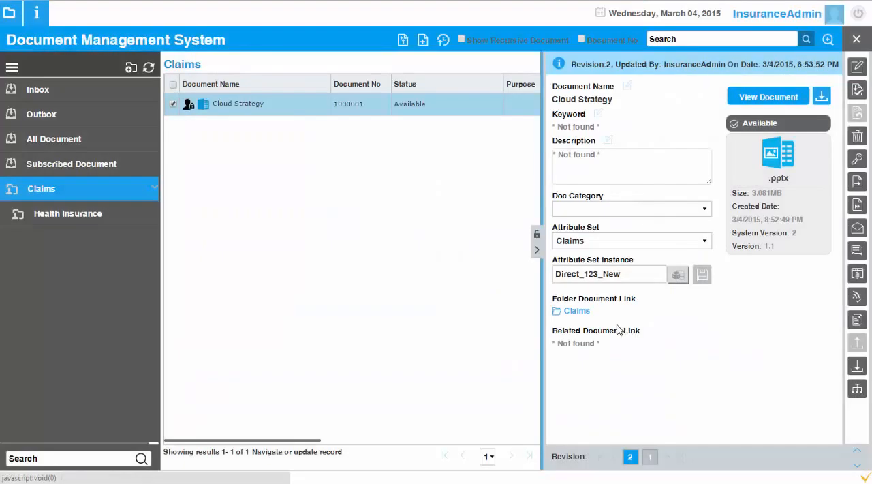
Step: Move Cloud Strategy from the Claims folder to its Health Insurance subfolder
left_click(536, 252)
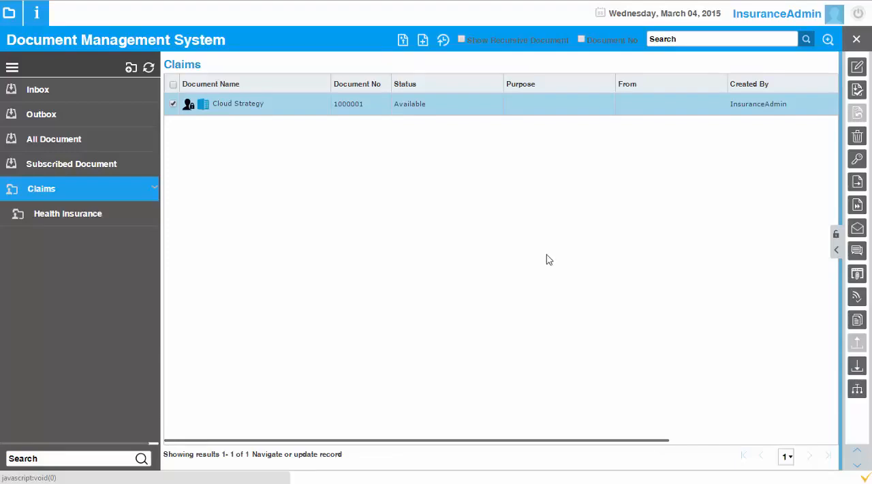
left_click(835, 251)
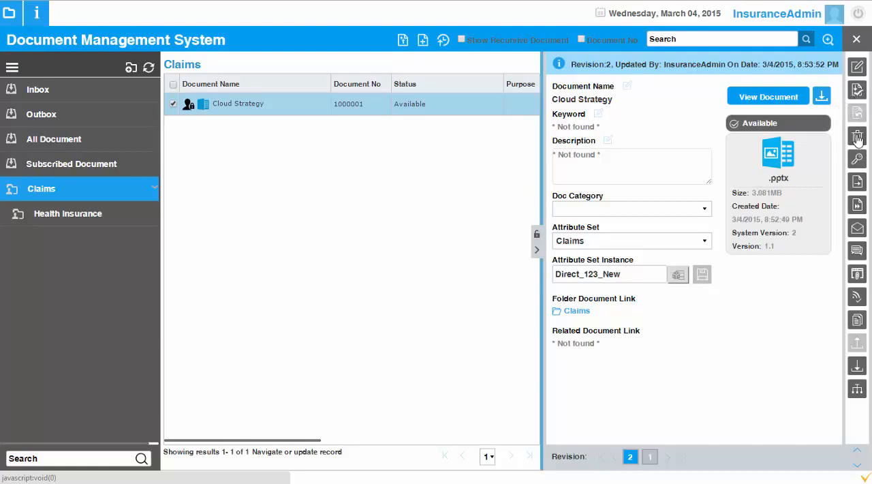
left_click(859, 183)
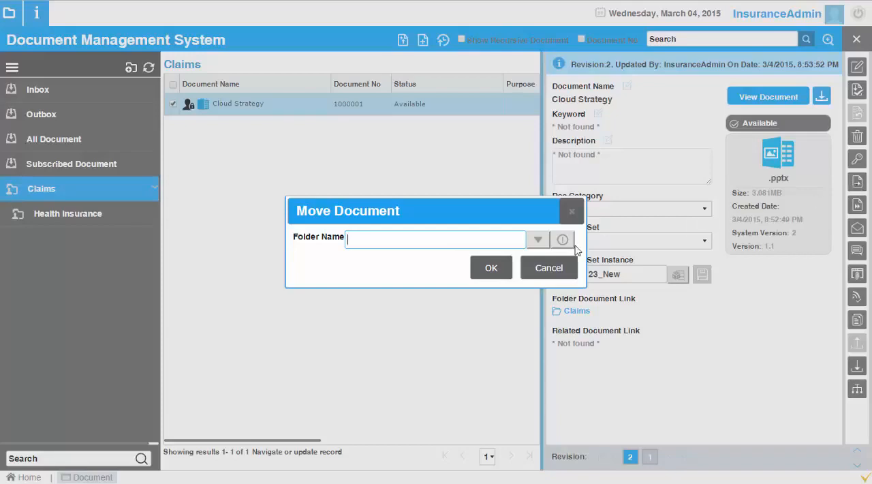
left_click(538, 240)
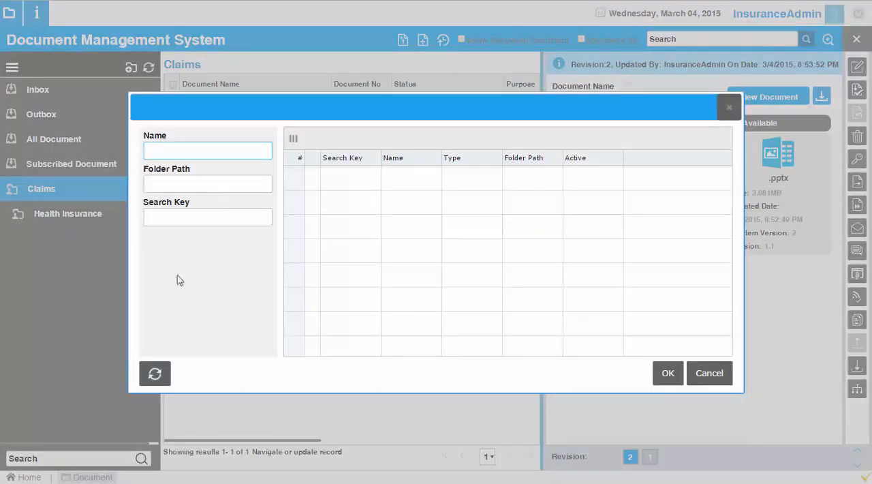
left_click(155, 372)
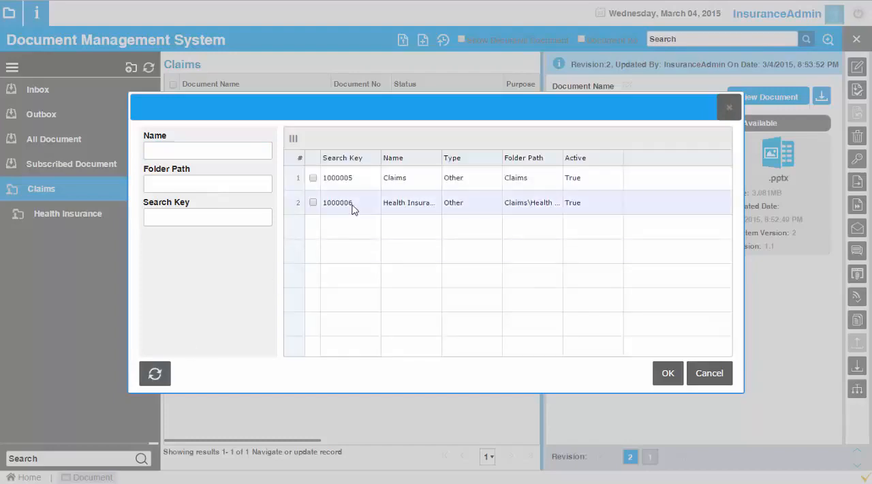
left_click(353, 204)
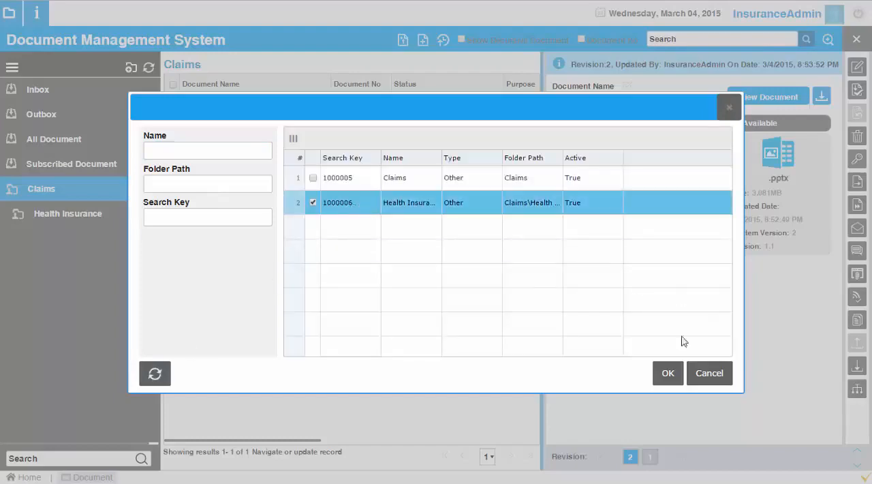
left_click(668, 373)
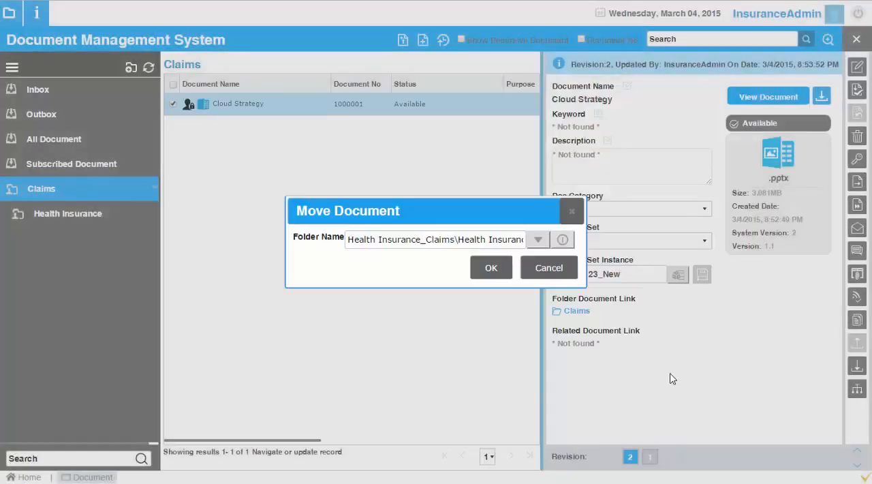
left_click(491, 268)
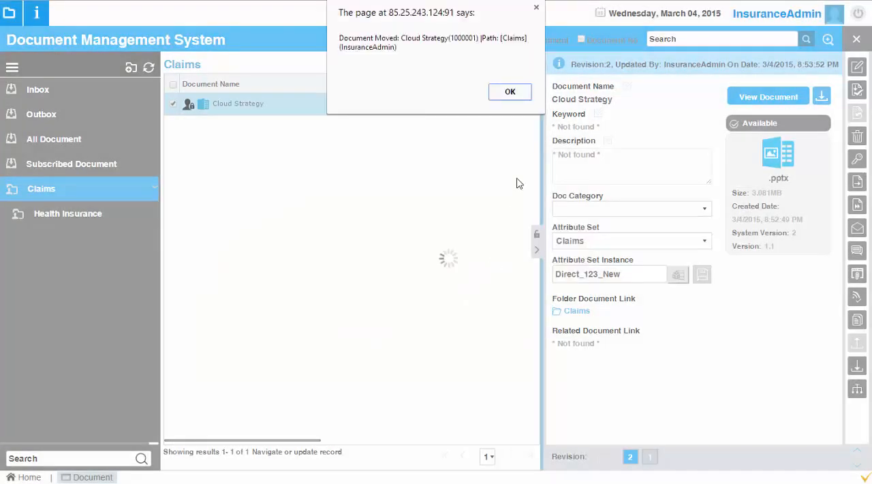
left_click(511, 90)
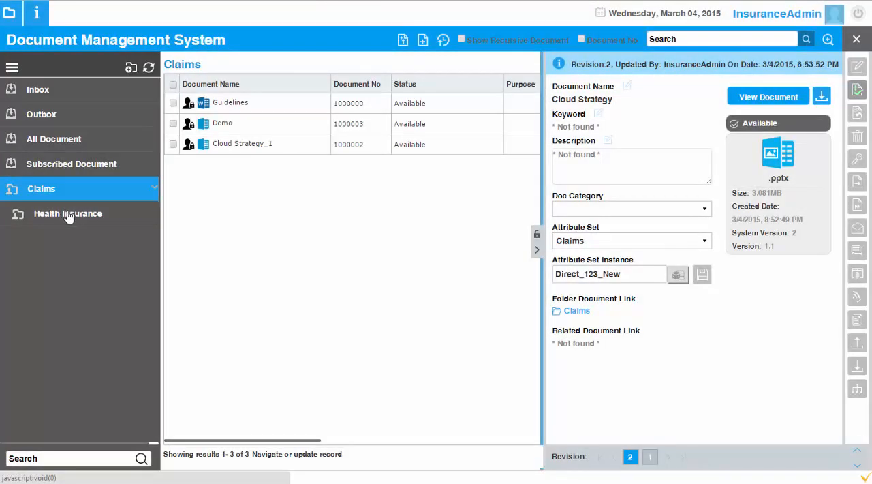
Step: Select Cloud Strategy in the Health Insurance folder and start forwarding it
left_click(66, 215)
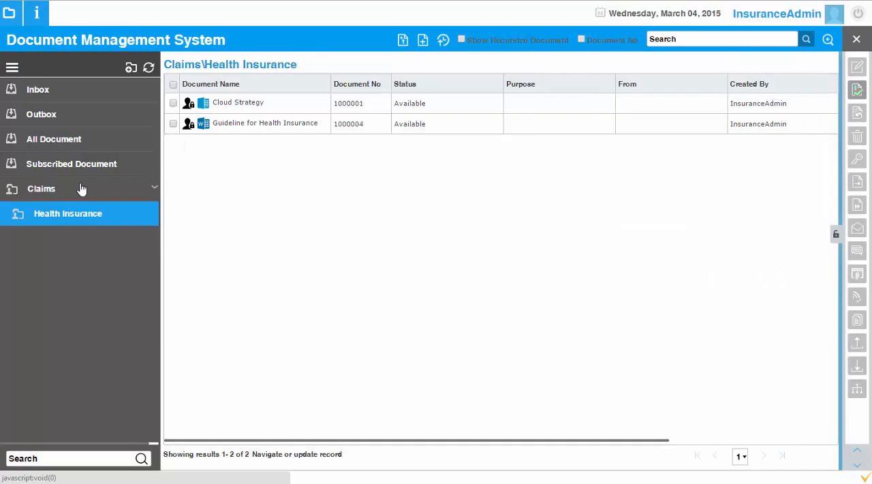
left_click(236, 103)
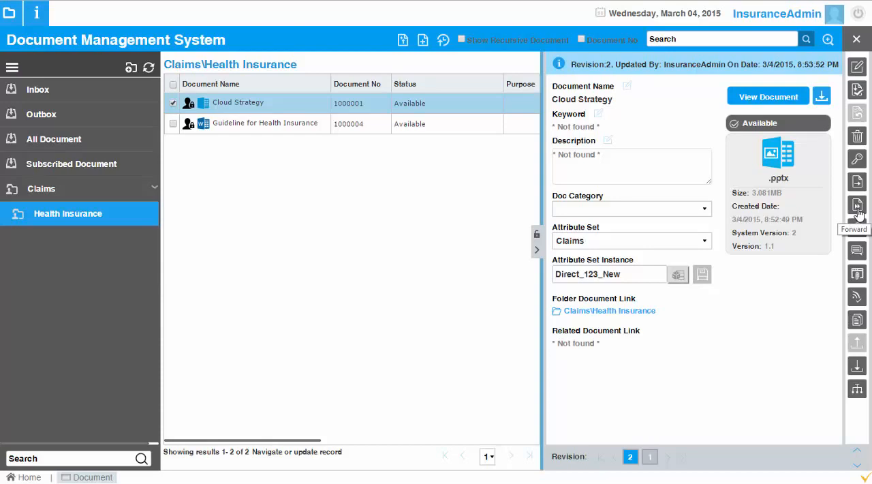
left_click(858, 205)
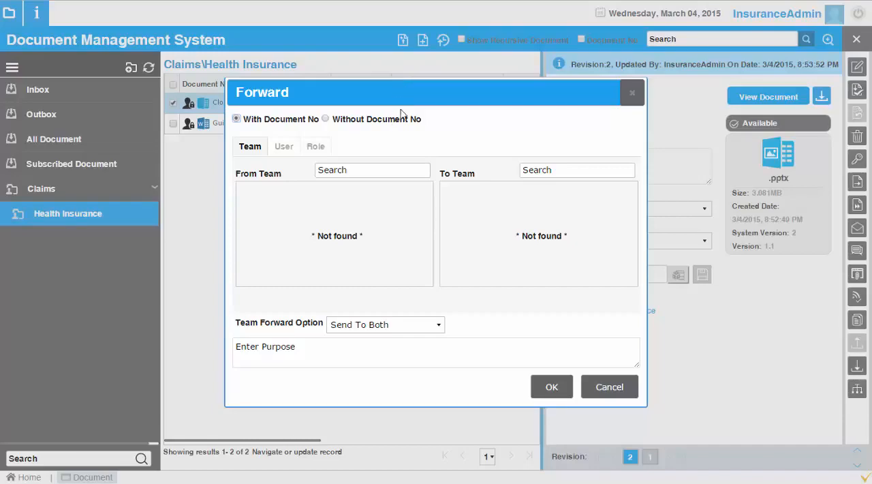
left_click_drag(411, 92, 348, 72)
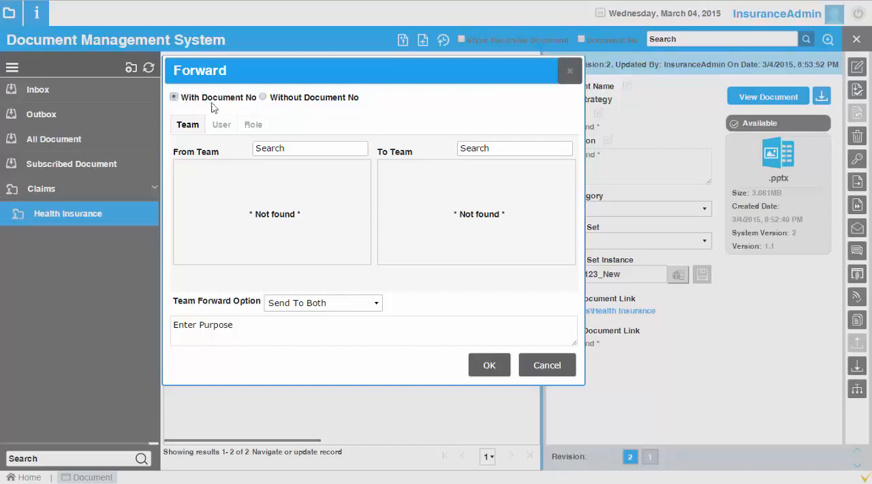
Step: Compare the recipient options for forwarding with and without the document number
left_click_drag(202, 98, 254, 99)
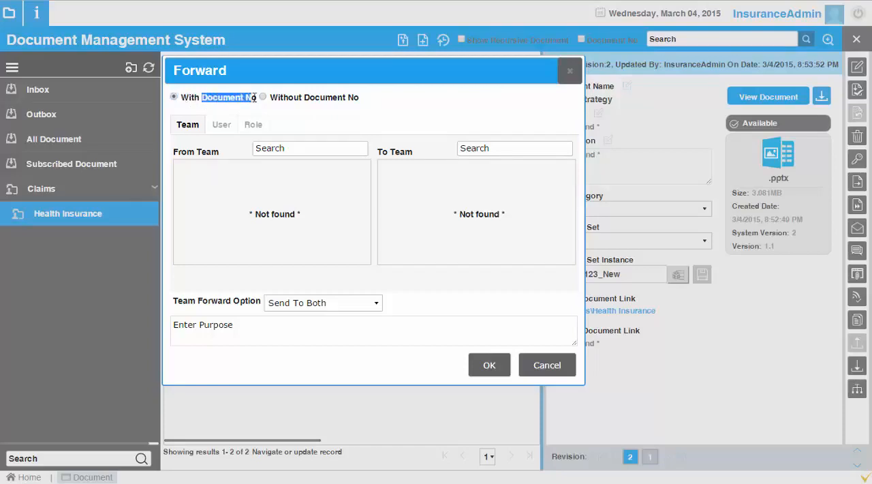
left_click(298, 95)
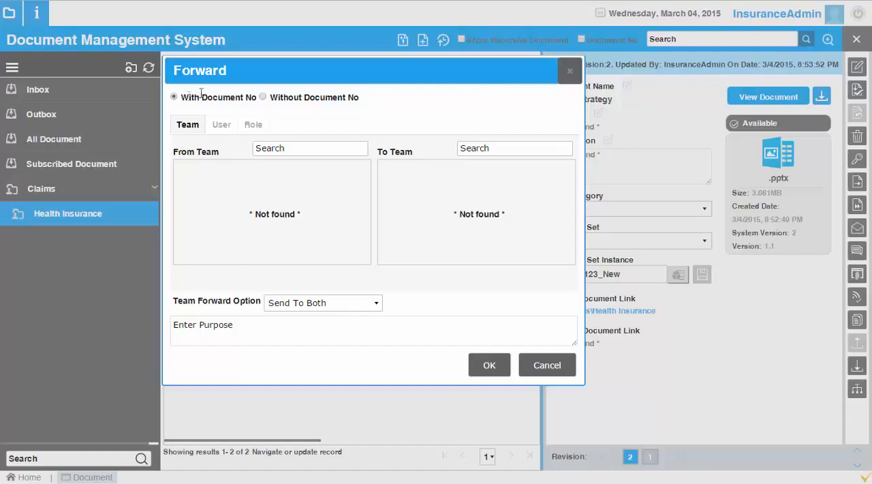
left_click_drag(201, 98, 183, 95)
left_click(263, 97)
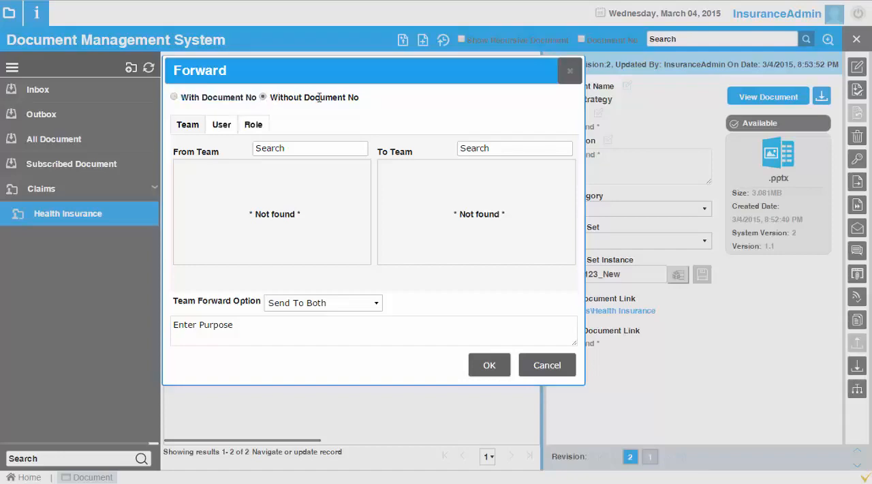
left_click(174, 96)
Step: Forward Cloud Strategy without its document number to the Insurance Company User role, leaving the purpose blank
left_click(262, 97)
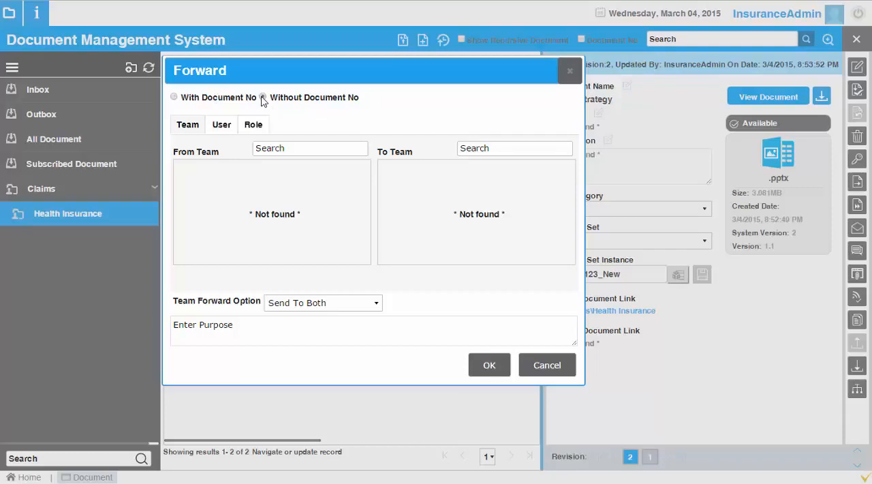
left_click(219, 127)
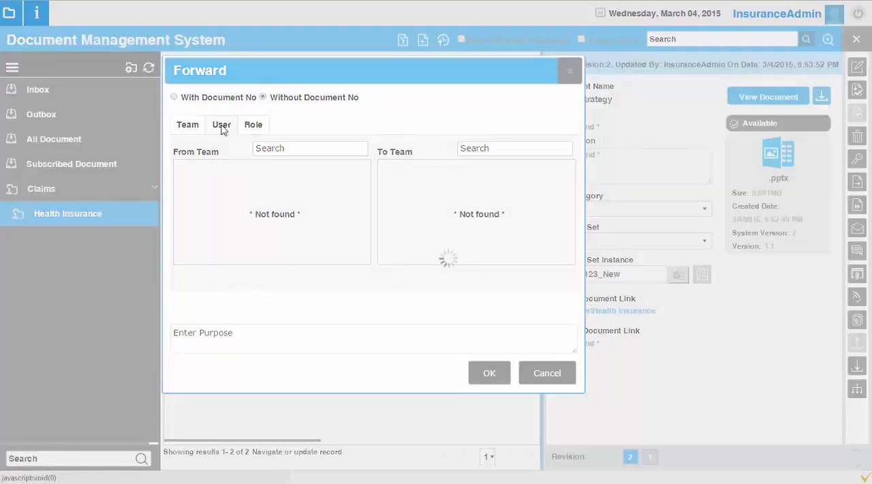
left_click(536, 146)
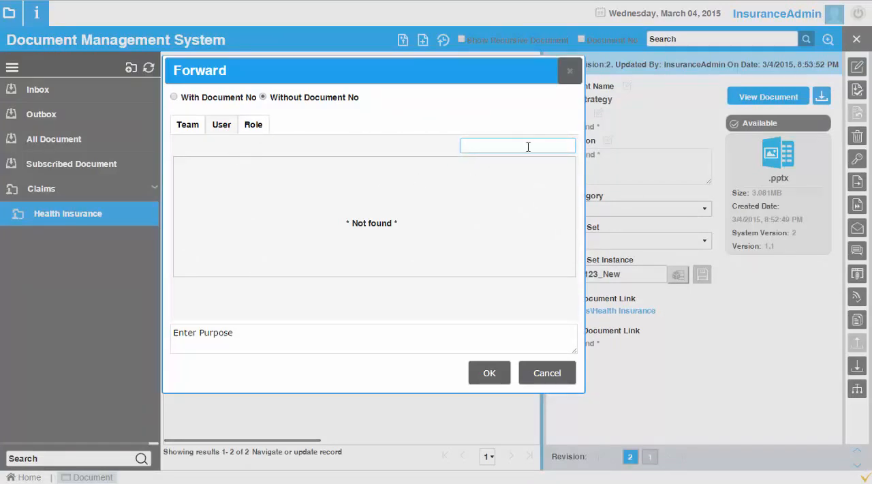
left_click(260, 129)
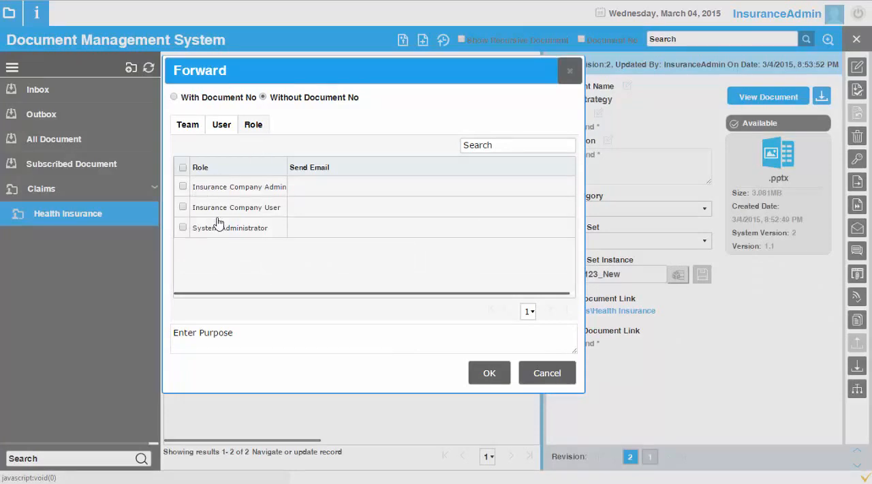
left_click(182, 207)
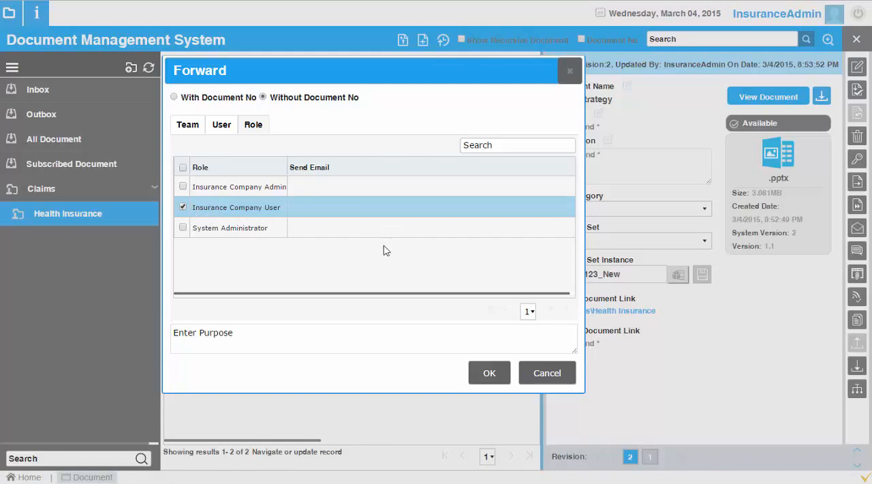
left_click(251, 336)
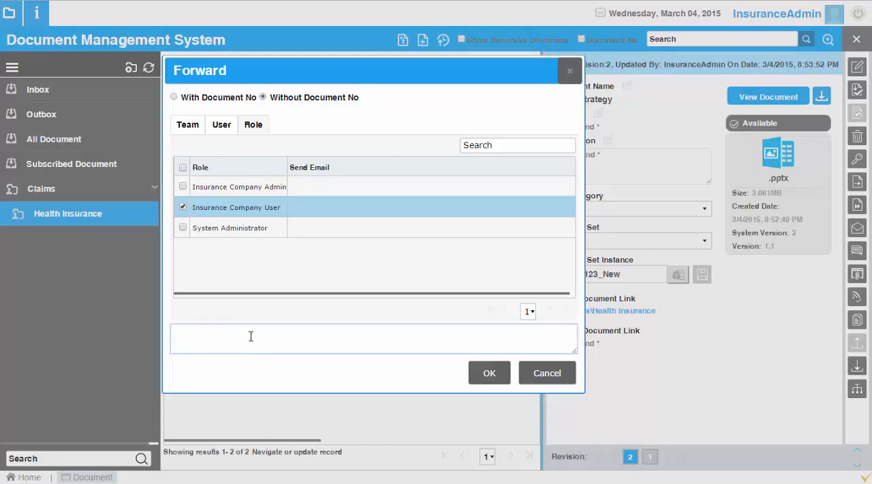
left_click(497, 374)
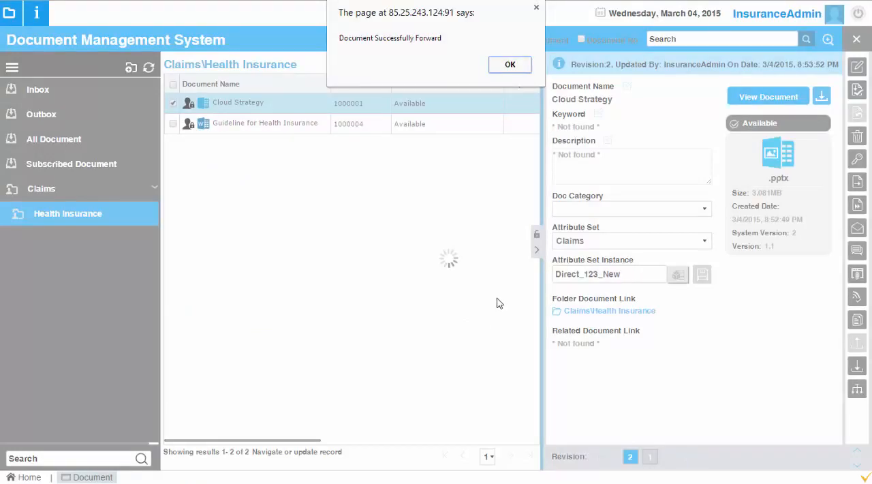
Step: Dismiss the forwarding notice and check the forwarded Cloud Strategy entries in the Outbox
left_click(509, 63)
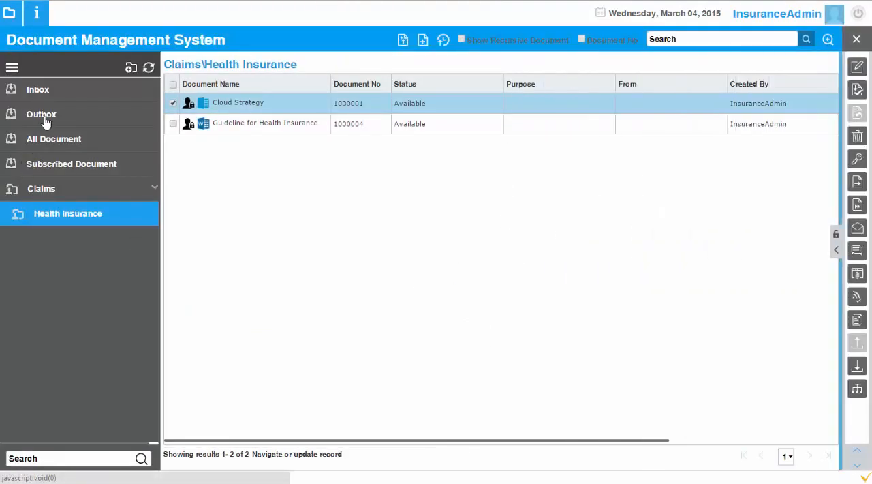
left_click(46, 117)
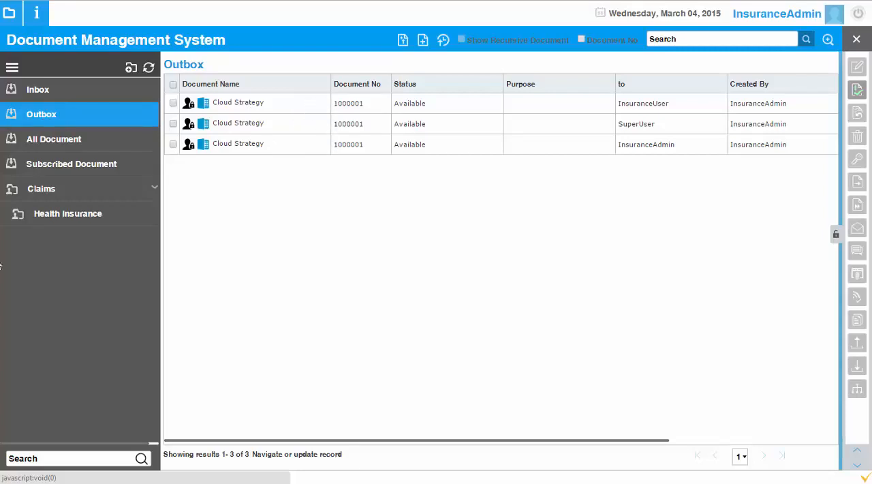
Step: Select Cloud Strategy_1 in the Claims folder and review the email form with it attached, closing the form without sending
left_click(50, 199)
left_click(234, 145)
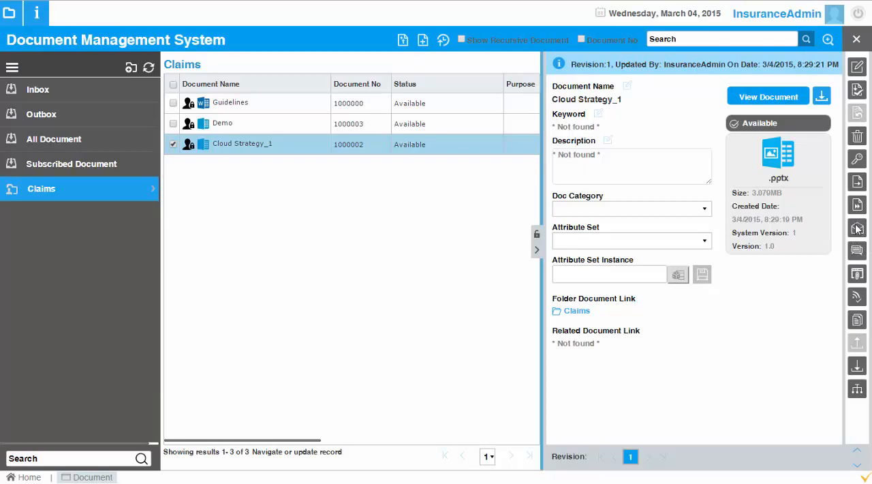
left_click(856, 231)
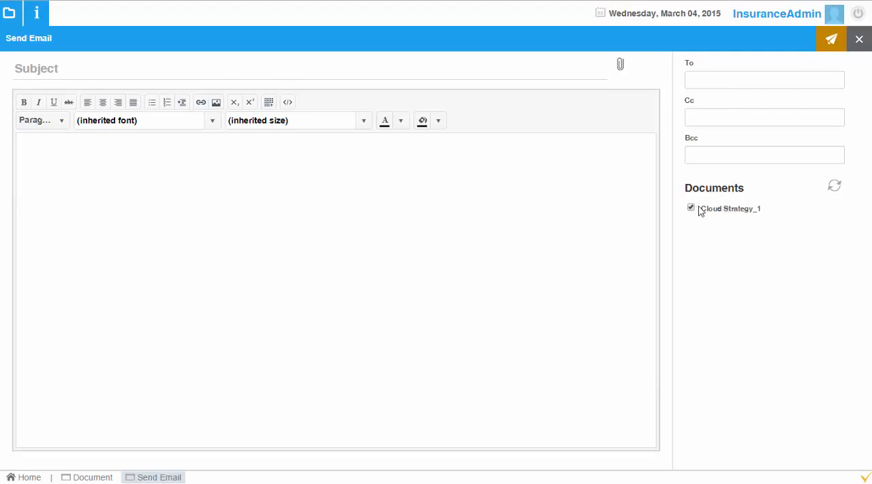
left_click_drag(765, 213, 690, 206)
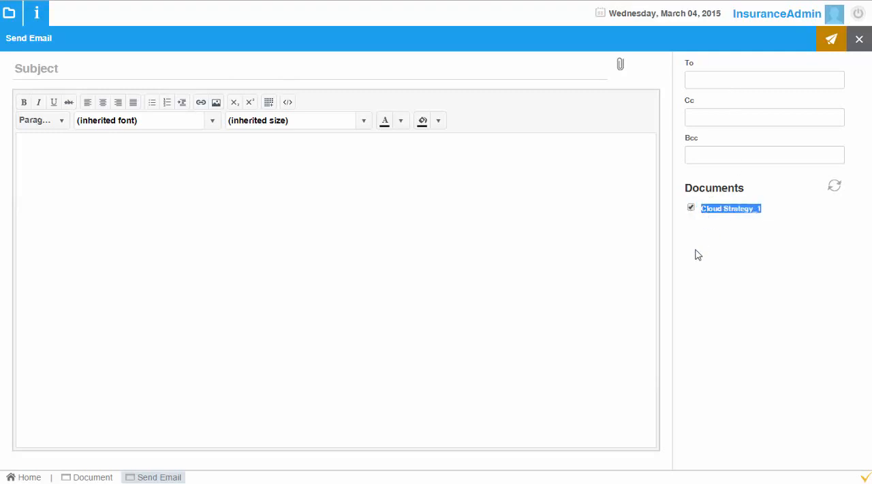
left_click(751, 243)
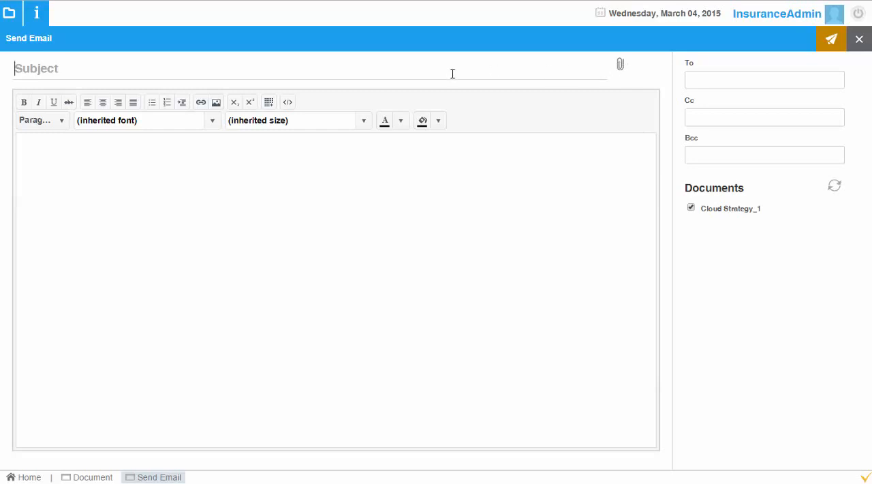
left_click(477, 168)
left_click(860, 40)
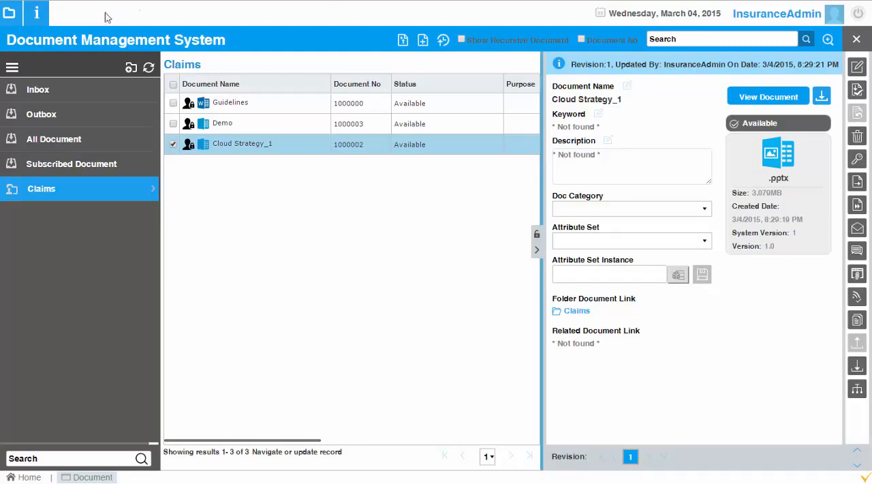
Step: Open the Business Partner window and save a new partner named Supplier Limited, flagged as a vendor
left_click(12, 16)
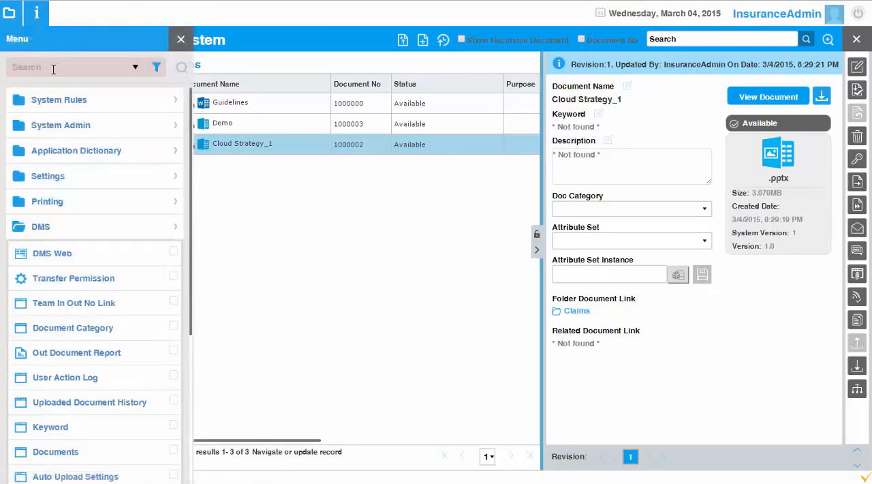
type("bus")
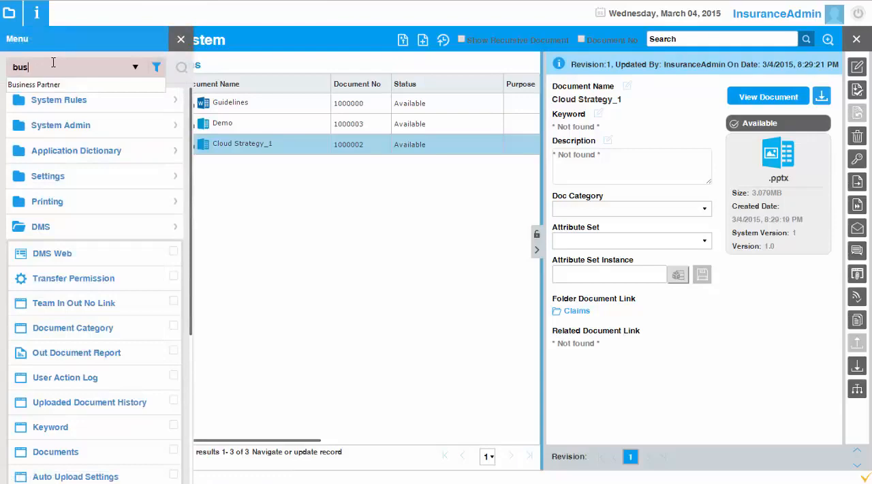
key("Down")
key("Return")
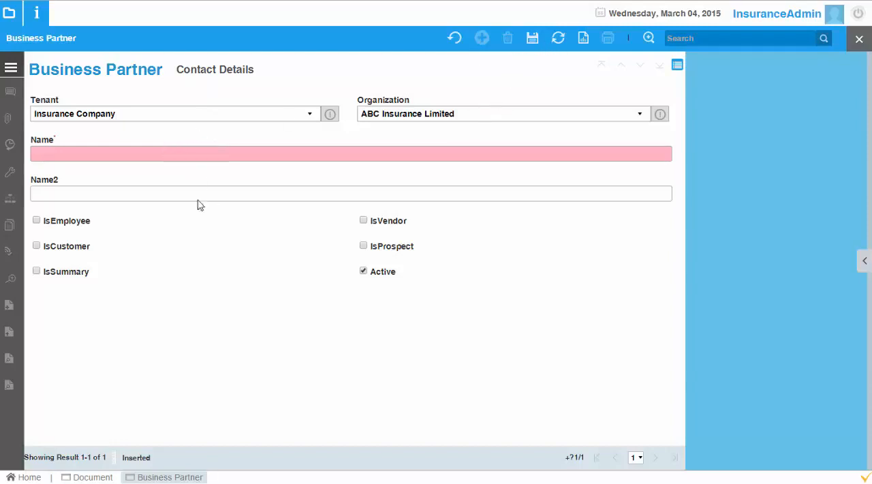
left_click(207, 154)
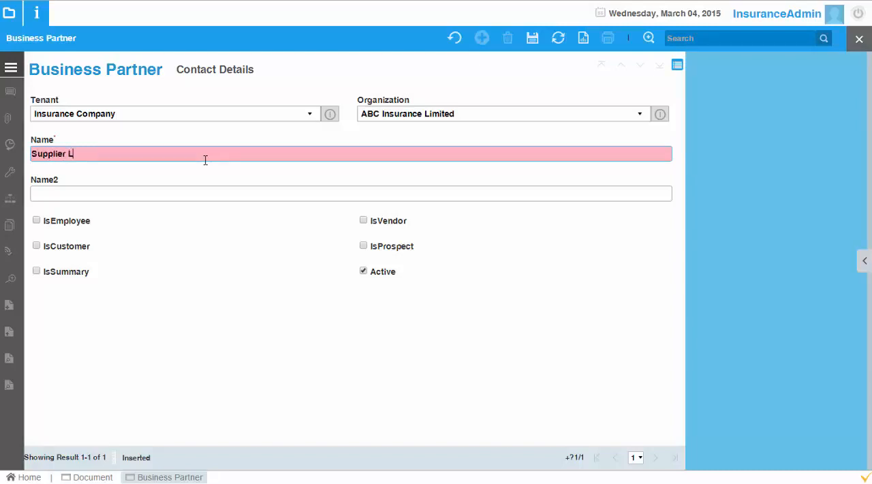
left_click(363, 220)
left_click(531, 38)
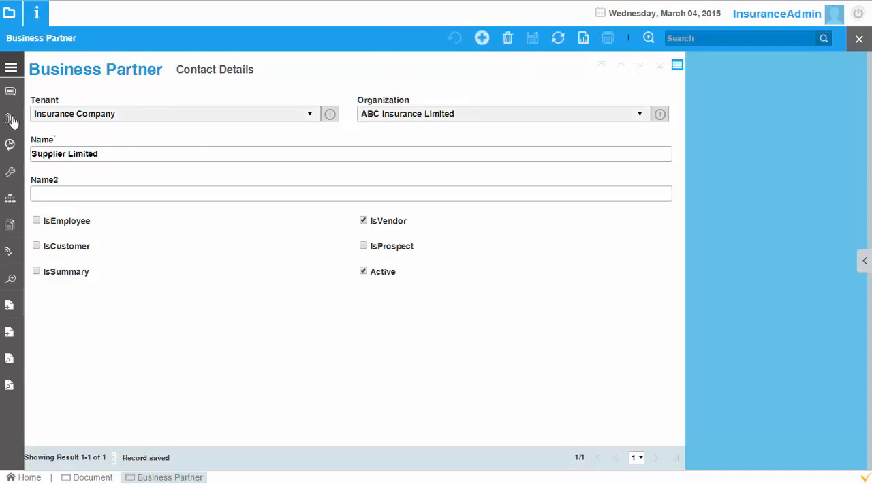
Step: Attach the selected Cloud Strategy_1 document to the Supplier Limited record, accepting the attachment with other records
left_click(11, 69)
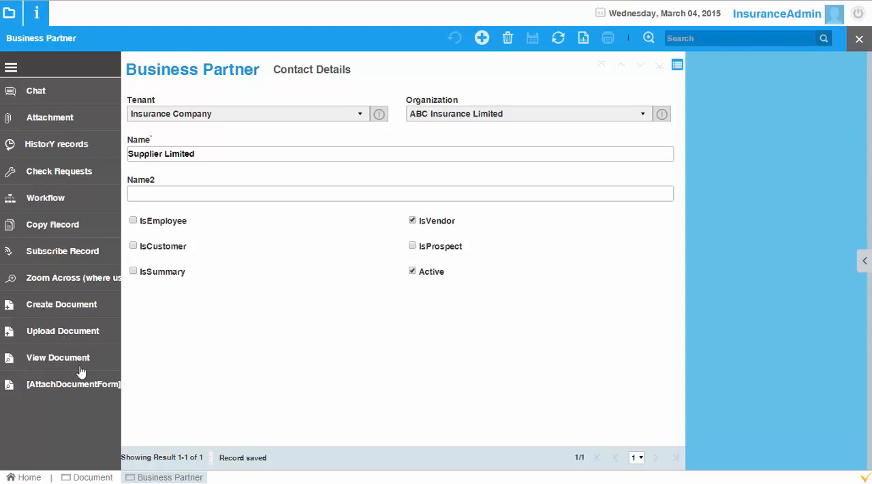
left_click(85, 388)
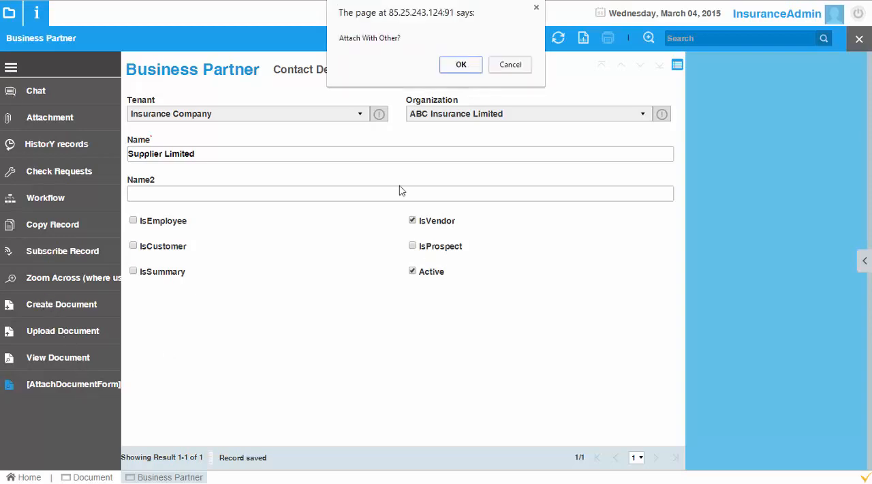
left_click(461, 65)
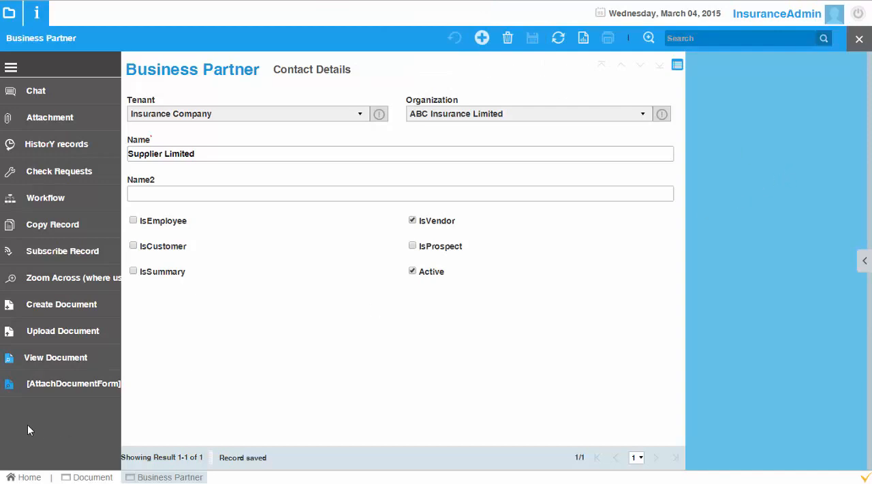
Step: View the document linked to Supplier Limited and its related document link, then close both the document view and the Business Partner window
left_click(68, 358)
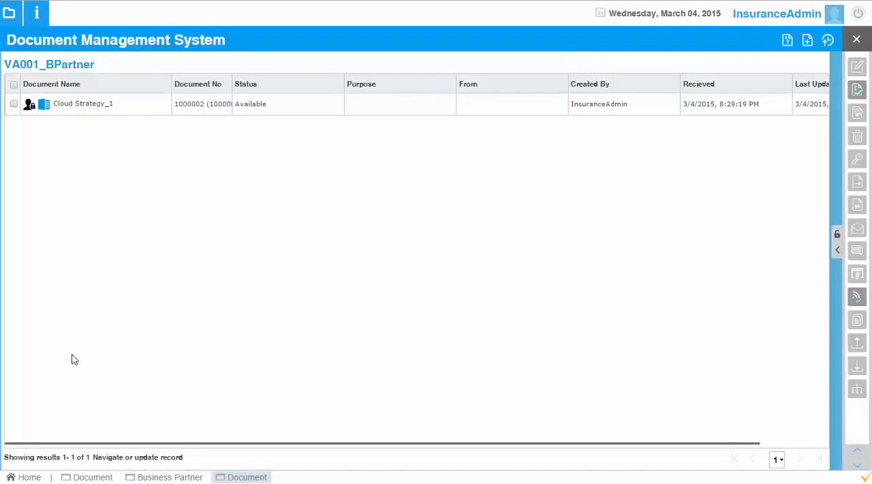
left_click(157, 108)
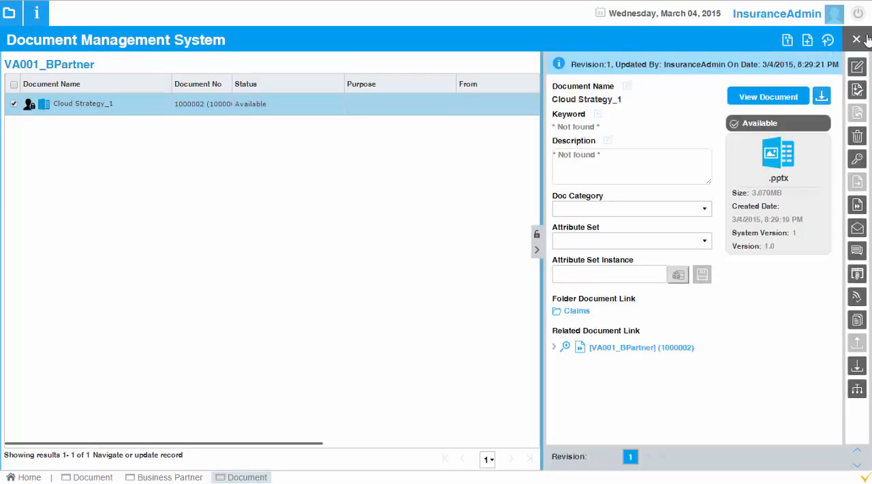
left_click(857, 39)
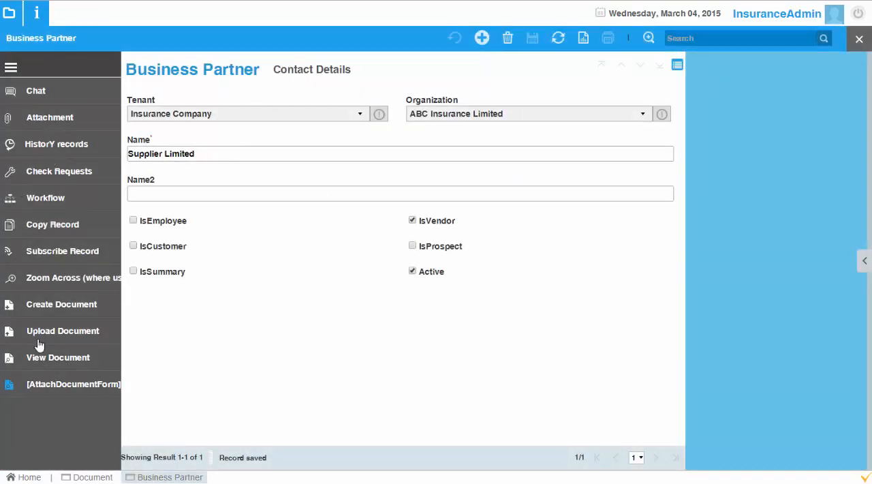
left_click(858, 39)
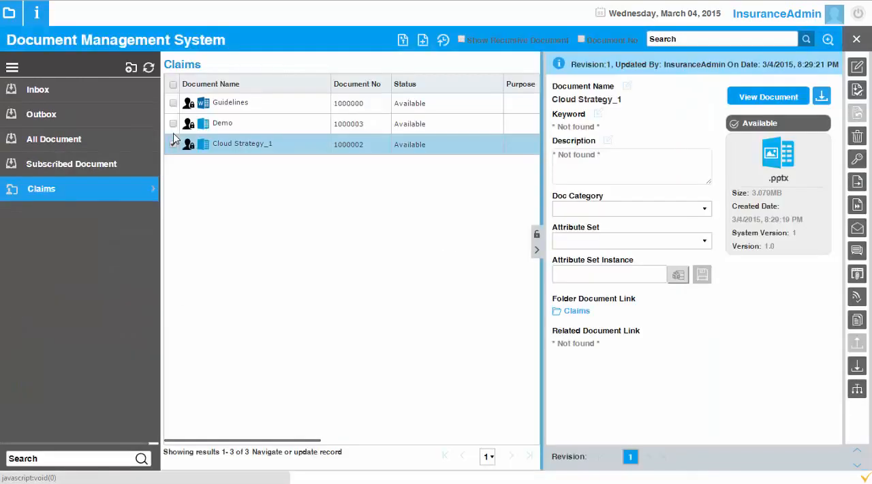
left_click(9, 14)
scroll(121, 298, "down", 5)
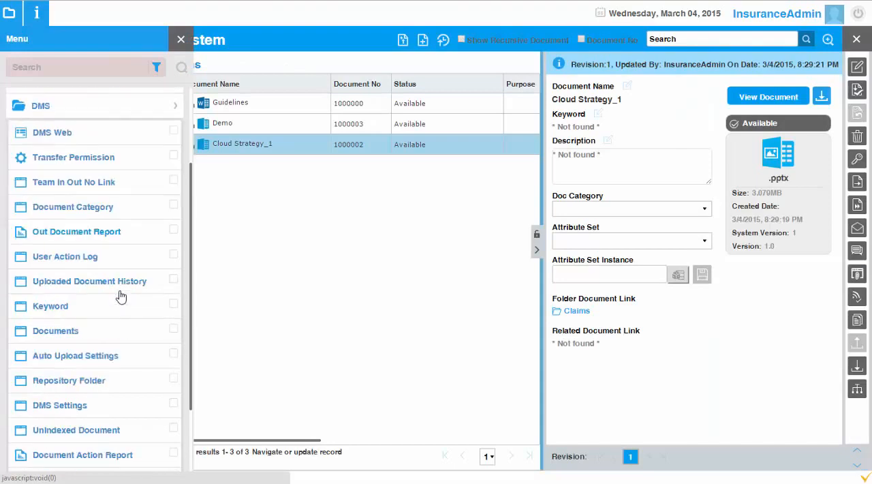
scroll(120, 290, "up", 5)
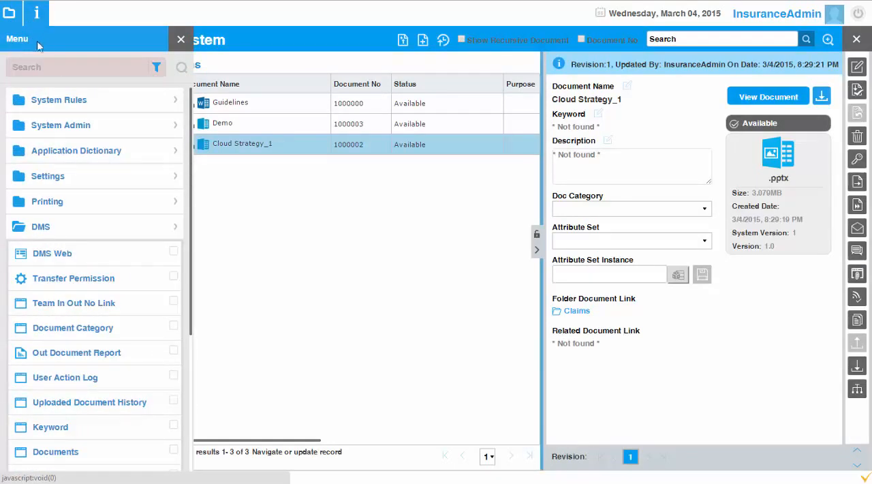
left_click(181, 43)
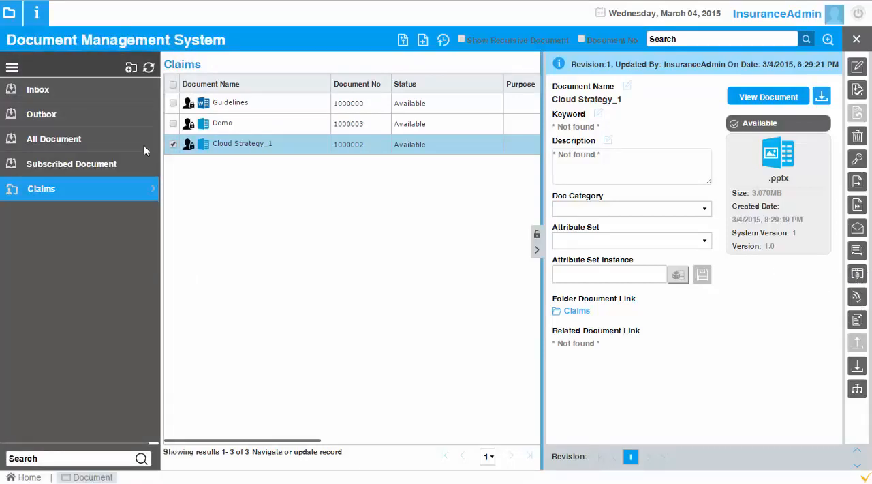
Step: Reopen the Business Partner window and show the Supplier Limited record in its form view
left_click(9, 13)
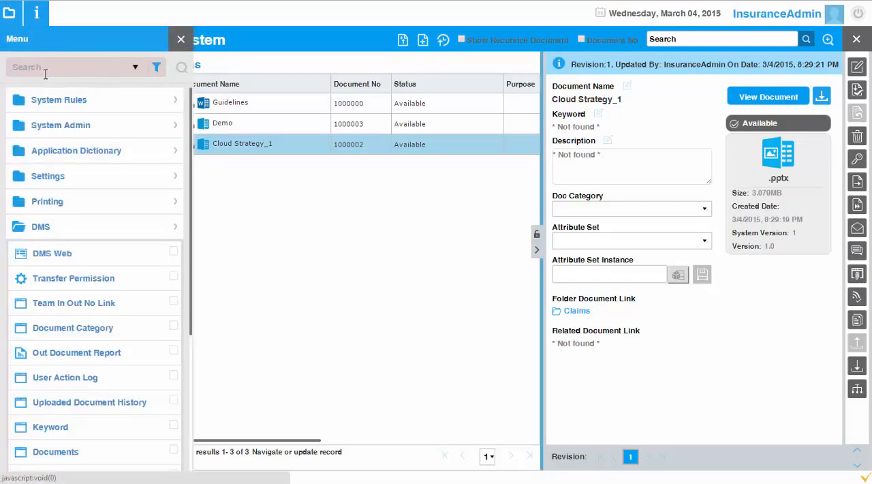
type("busine")
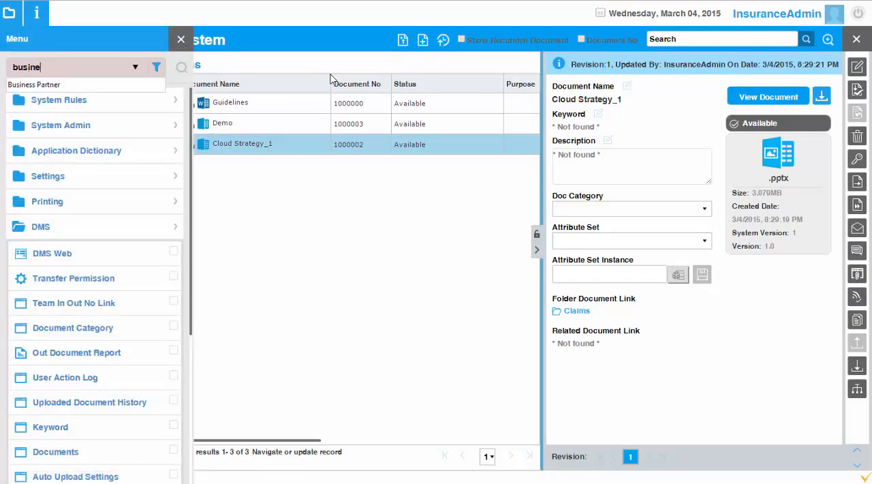
key("Down")
key("Return")
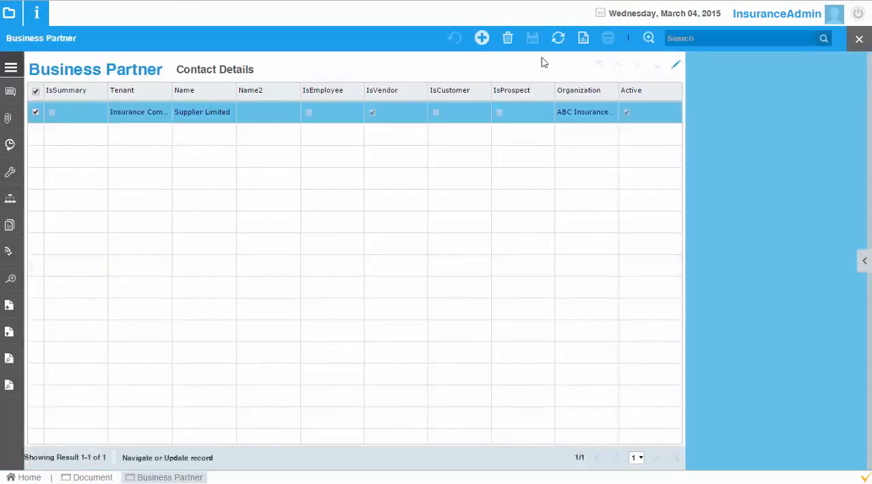
left_click(675, 67)
Step: Start a document upload from the Supplier Limited record and choose the VIENNA CRM presentation as the file
left_click(11, 68)
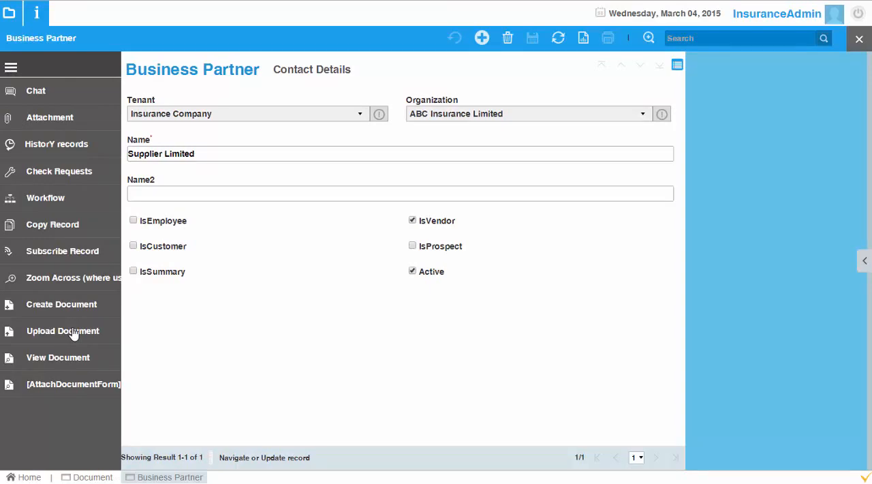
left_click(62, 331)
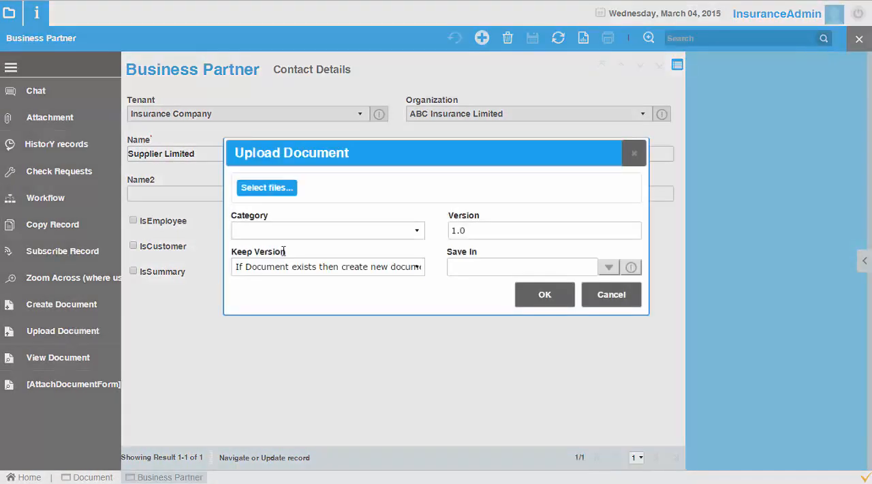
left_click(287, 188)
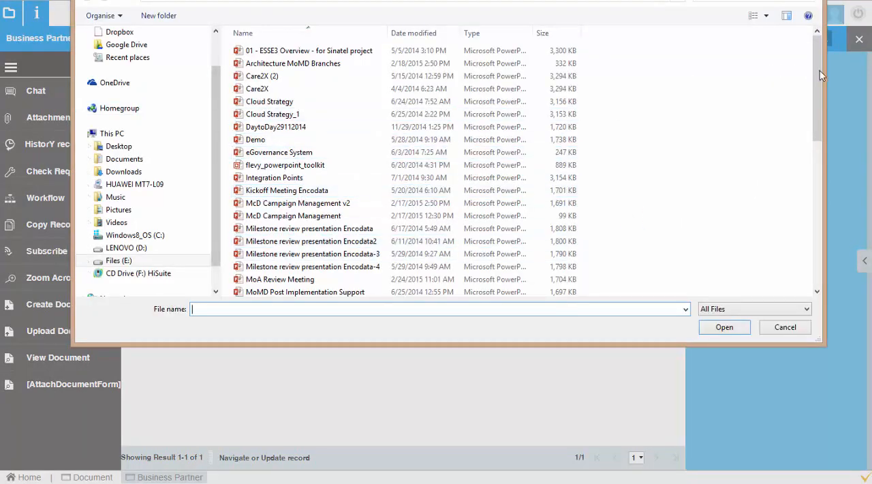
left_click_drag(819, 70, 817, 213)
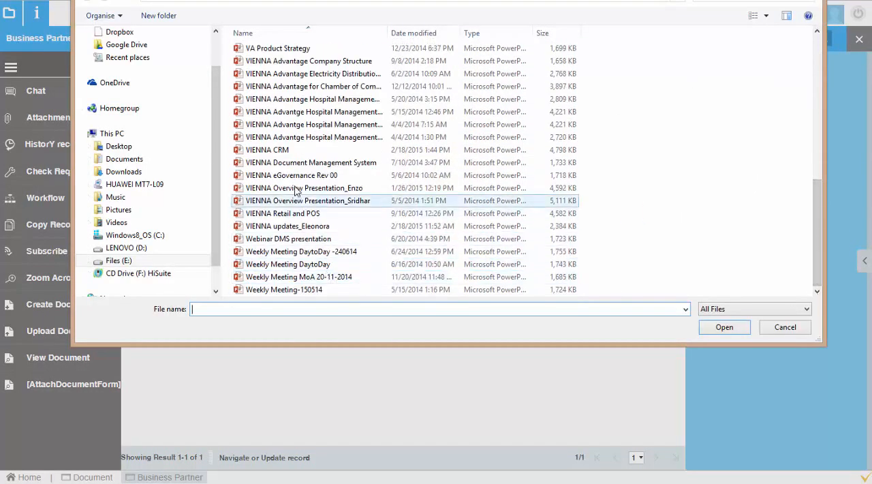
left_click(266, 149)
left_click(724, 329)
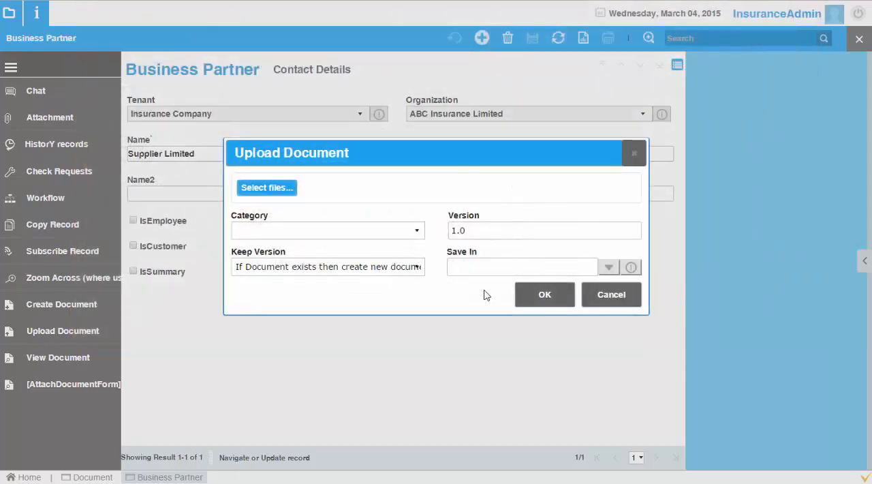
Step: Assign the upload to the Application Forms category, choose the Claims folder to save it in, and submit it
left_click(394, 298)
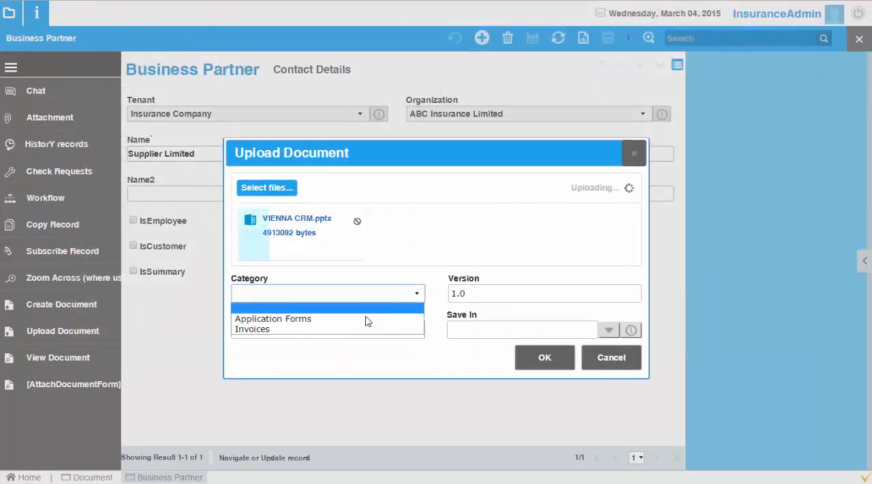
left_click(351, 321)
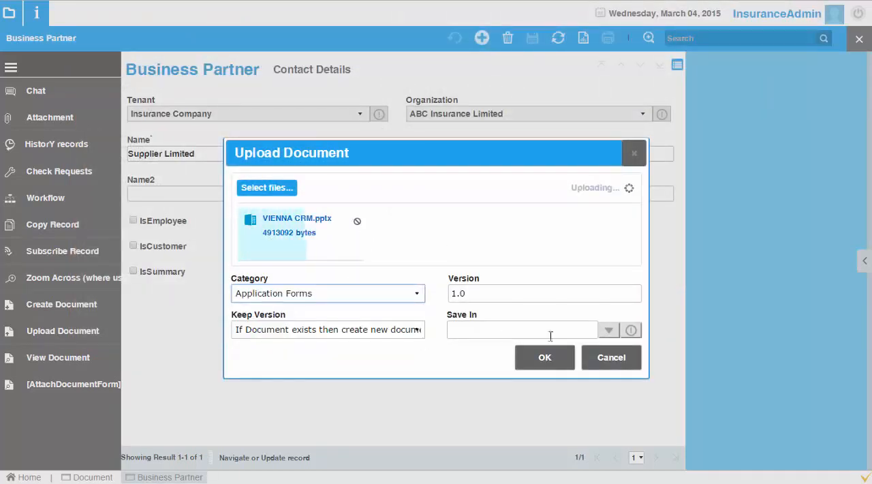
left_click(613, 331)
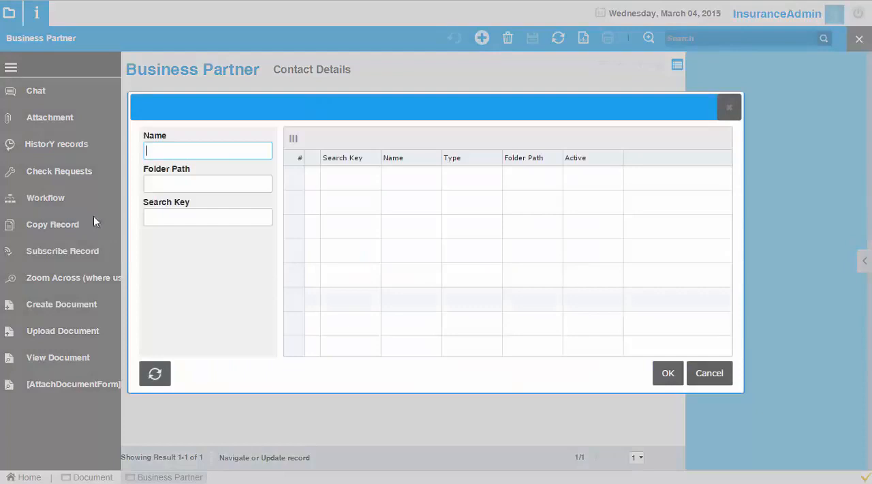
left_click(166, 374)
left_click(359, 207)
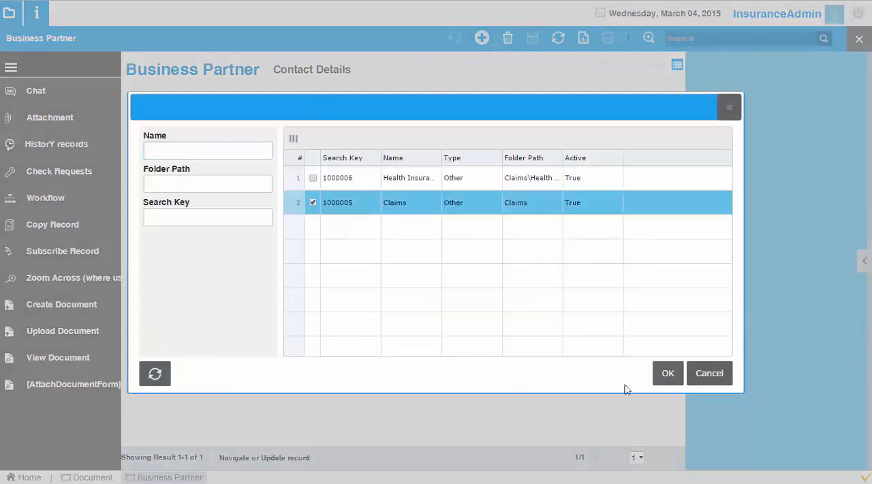
left_click(664, 374)
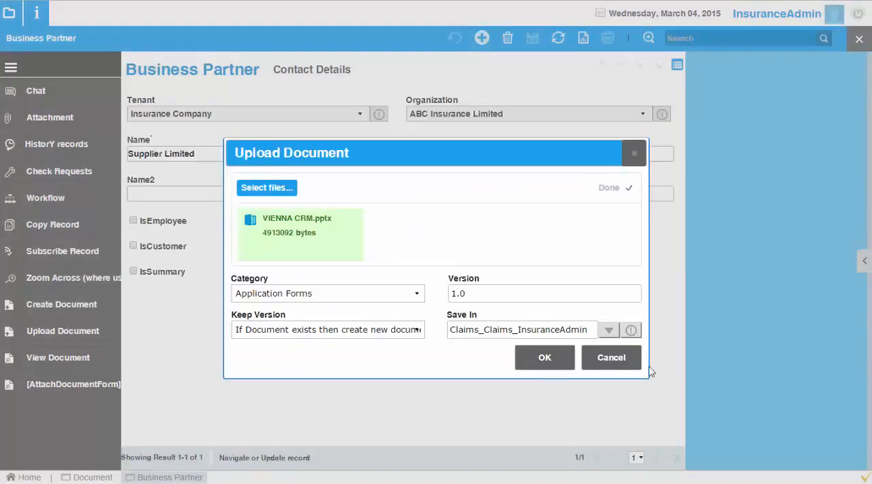
left_click(544, 361)
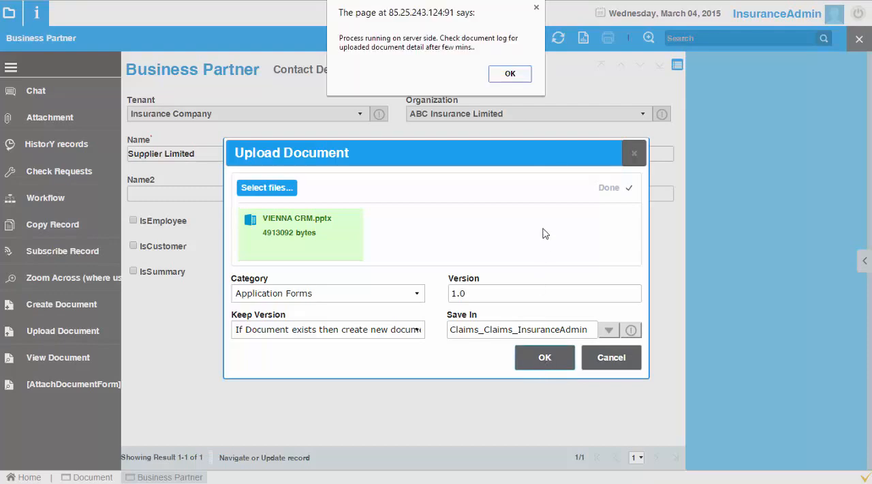
left_click(508, 71)
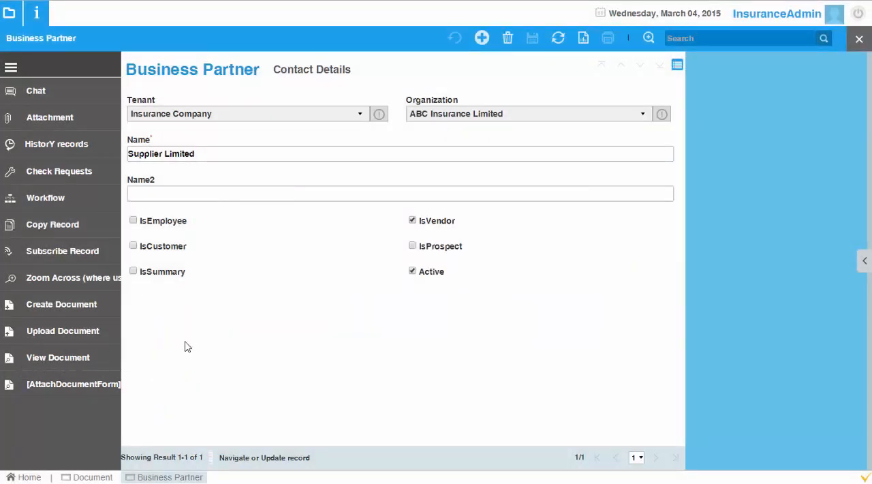
Step: Close the Business Partner window and refresh the Claims folder to show the details of the VIENNA CRM document
left_click(858, 41)
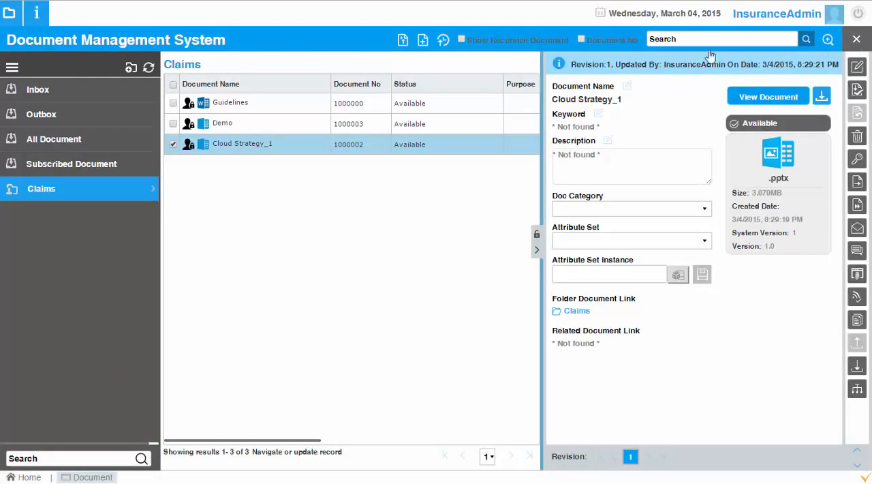
left_click(55, 165)
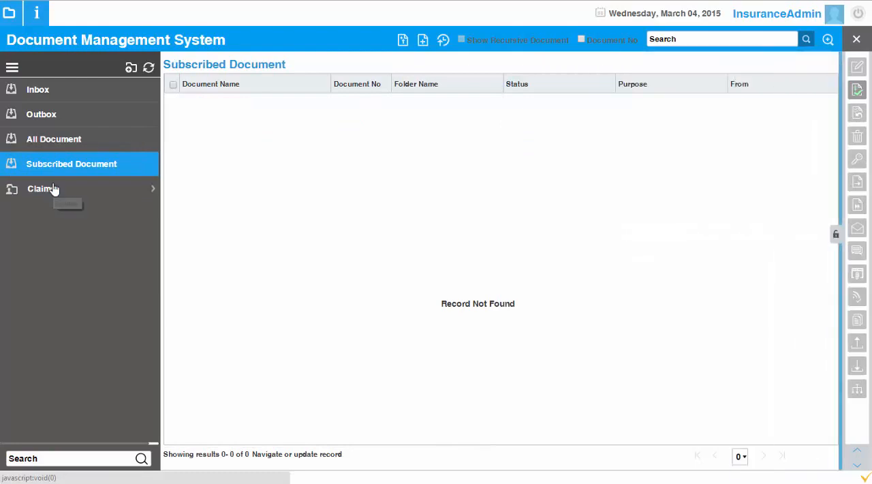
left_click(55, 188)
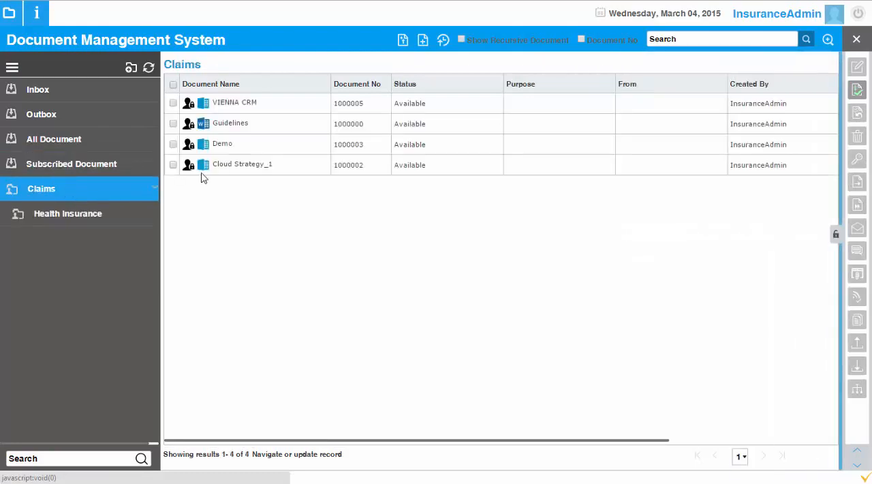
left_click(249, 104)
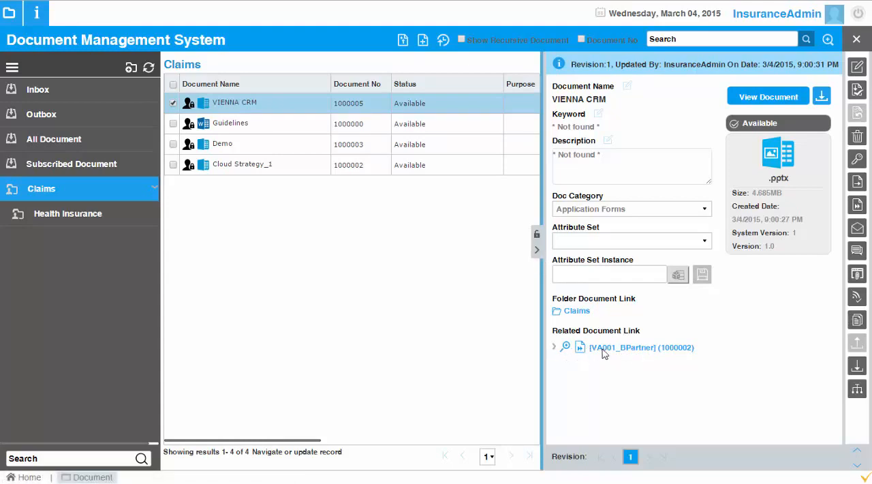
Step: View the business partner record linked to VIENNA CRM, then return to the document and expand its related document link
left_click(566, 347)
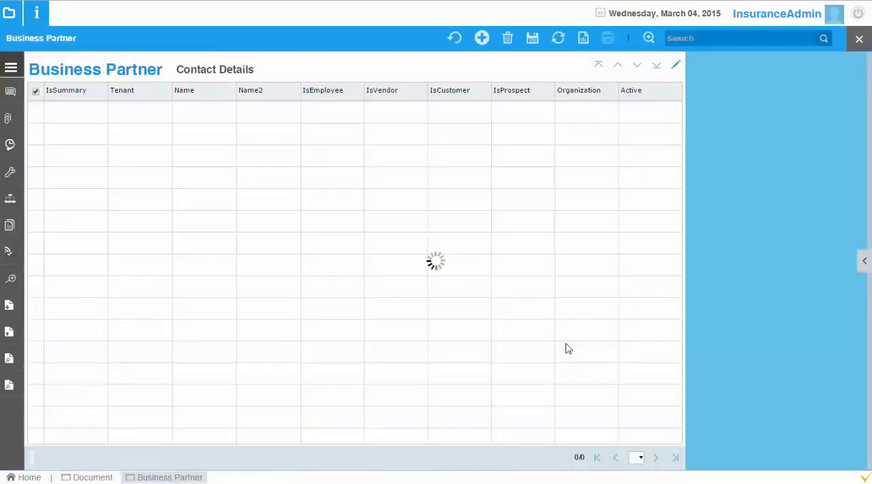
left_click(676, 66)
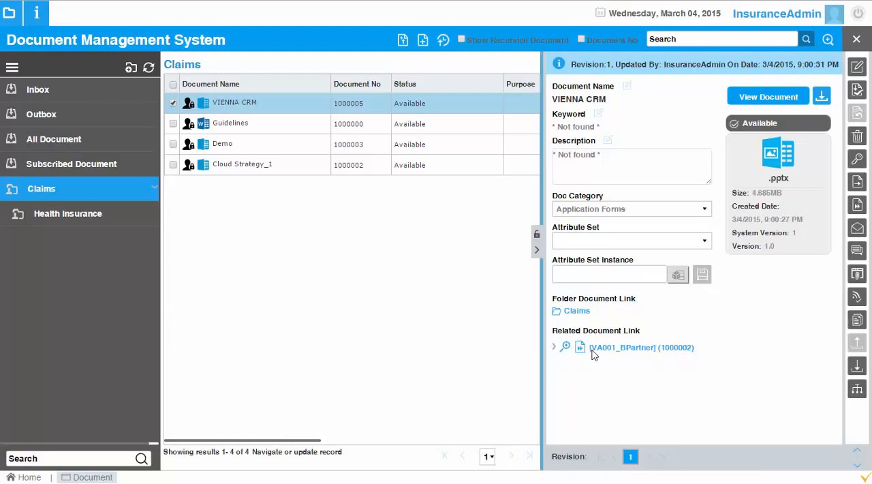
left_click(553, 347)
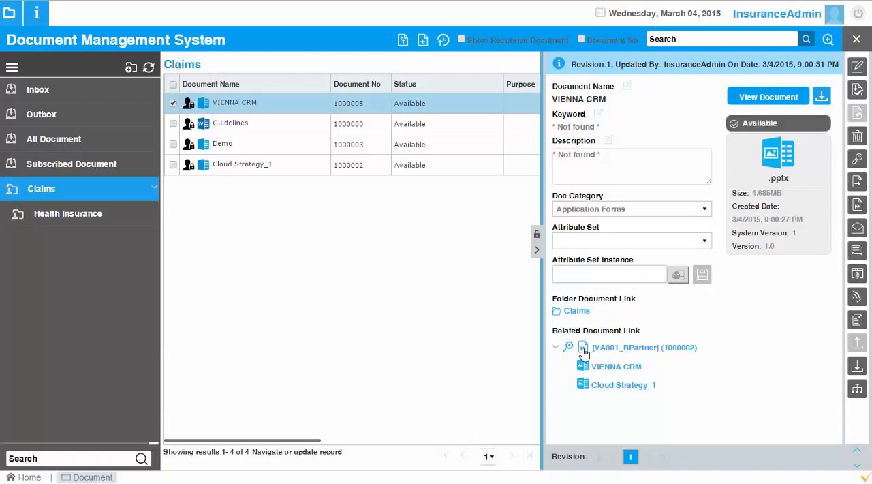
left_click(583, 348)
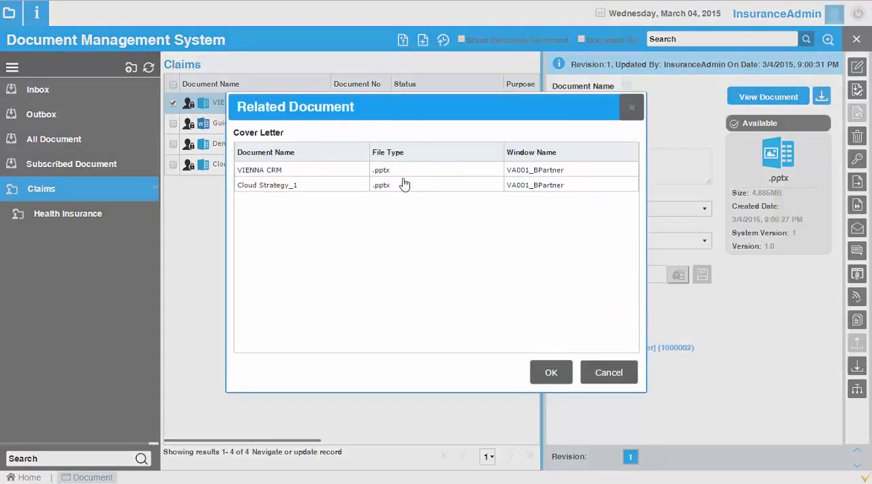
left_click(466, 169)
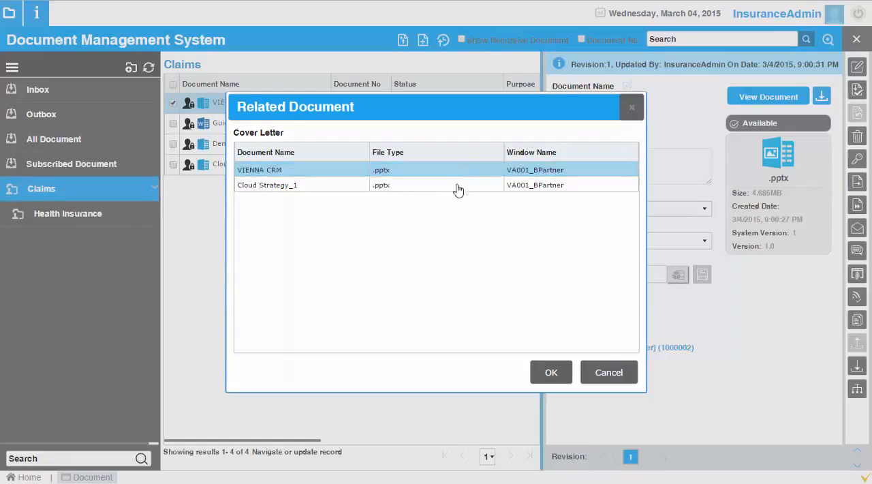
left_click(457, 185)
left_click(551, 373)
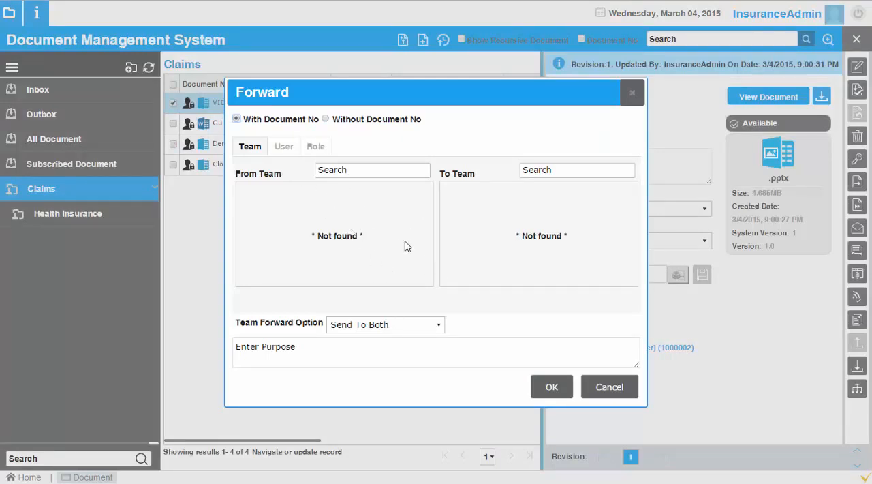
left_click(611, 395)
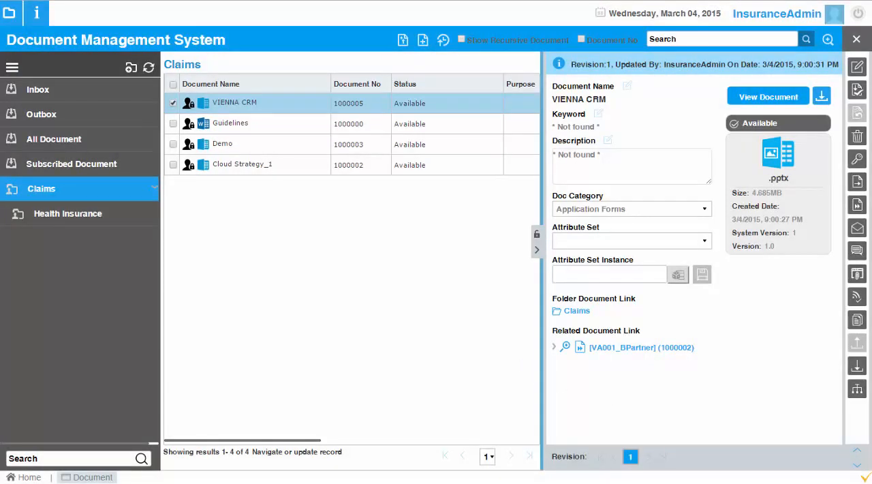
Step: Find the Team window through the menu search and open it
left_click(9, 12)
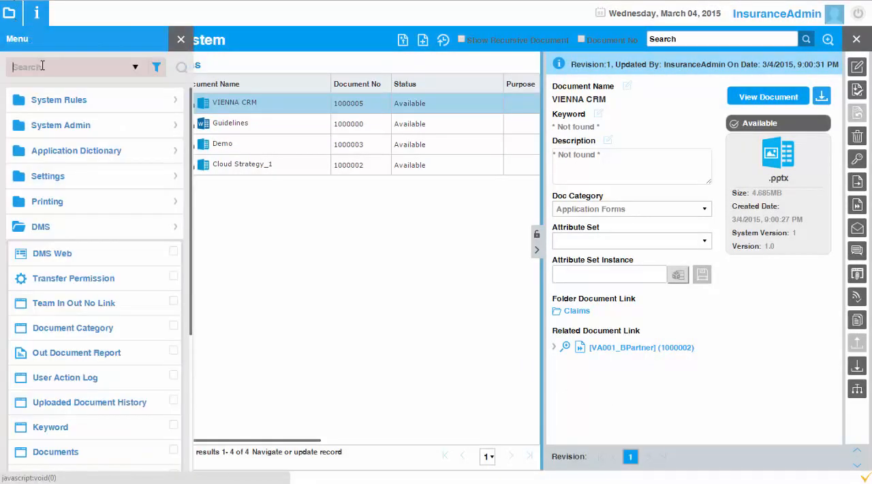
type("team")
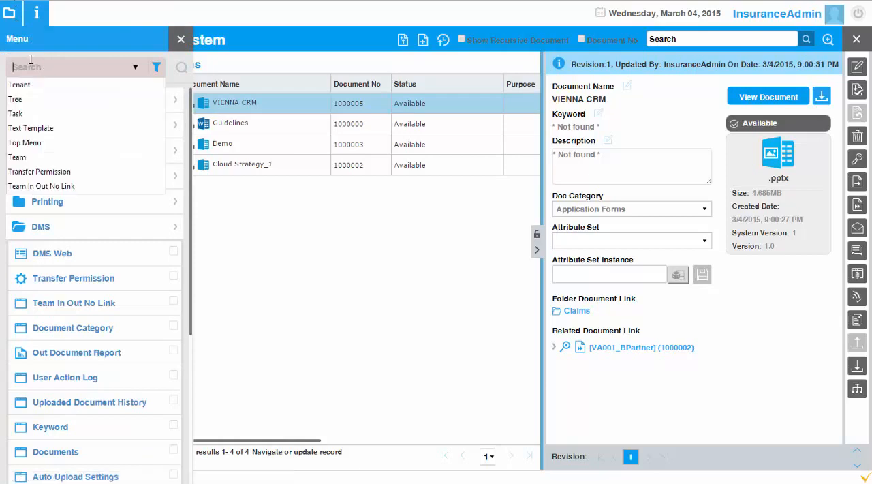
key("Up")
key("Up")
key("Return")
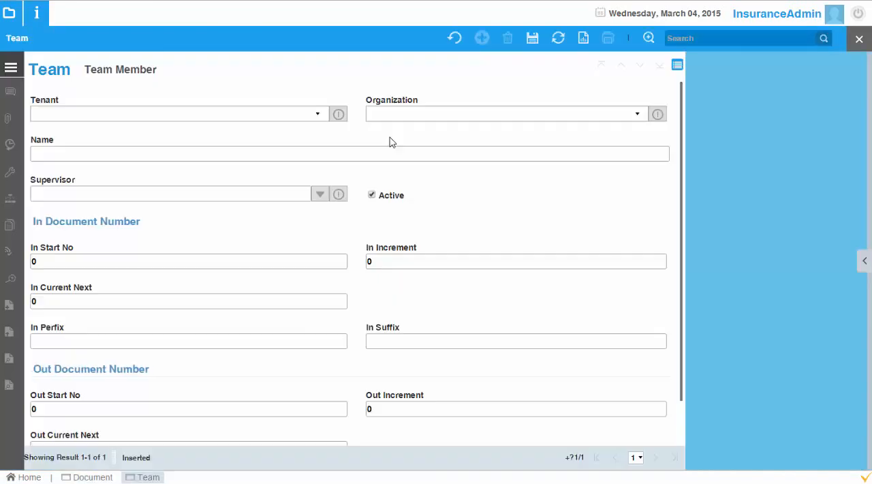
Step: Name the new team record Finance Department
left_click(160, 155)
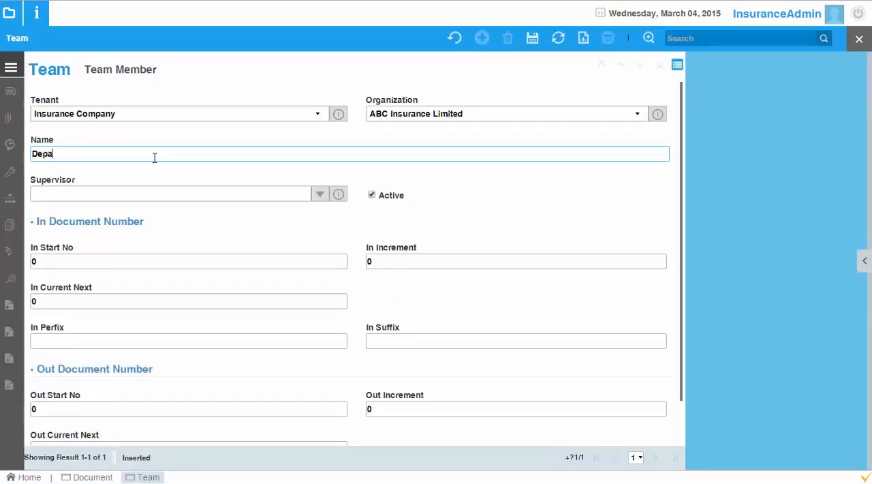
key("BackSpace")
key("BackSpace")
key("BackSpace")
key("BackSpace")
key("BackSpace")
key("BackSpace")
type("Finance")
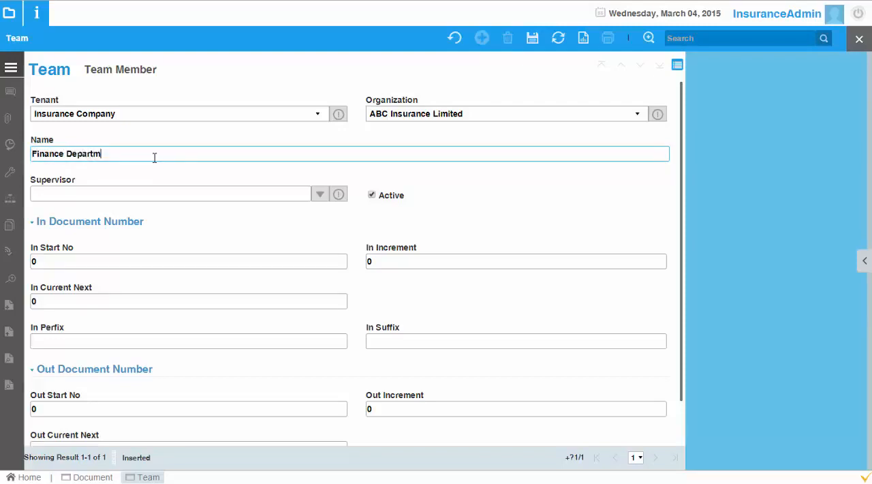
Step: Choose InsuranceAdmin as supervisor of the Finance Department team and save the record
left_click(284, 194)
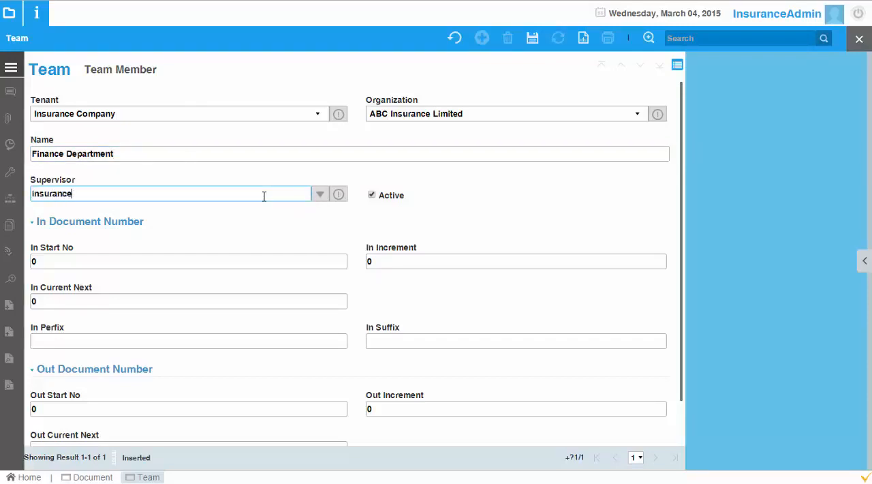
key("Return")
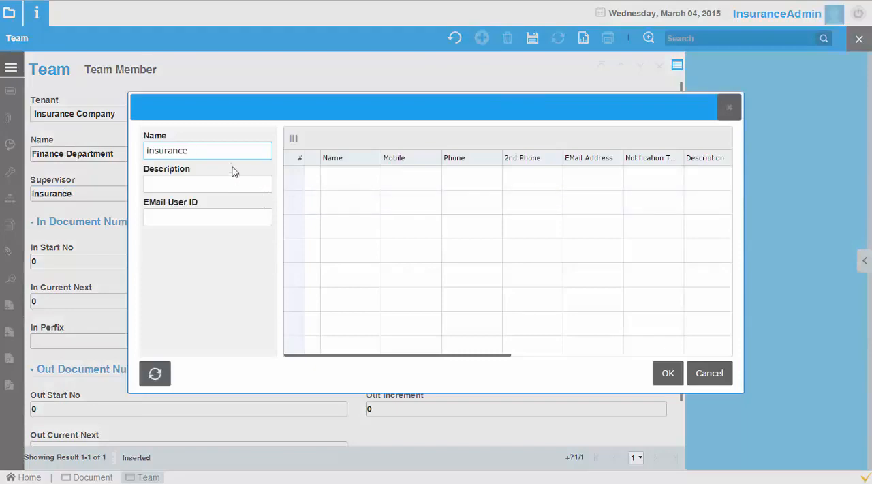
key("ctrl+a")
key("BackSpace")
key("Return")
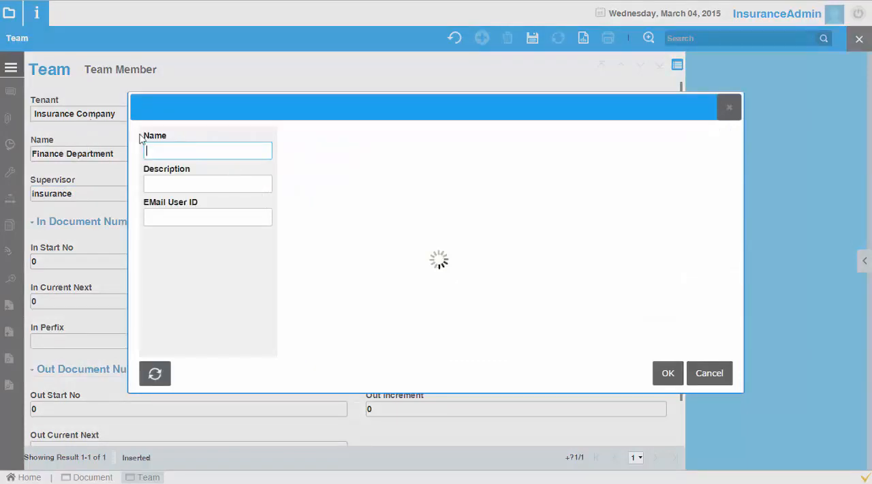
left_click(350, 250)
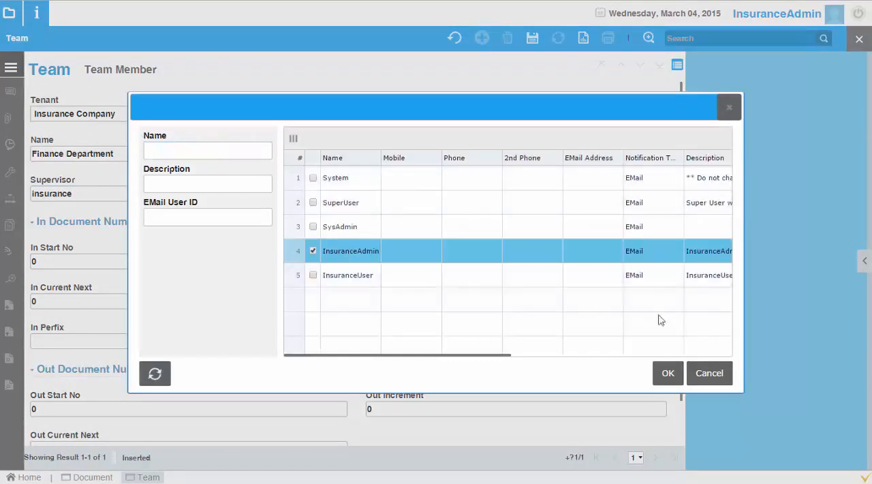
left_click(667, 373)
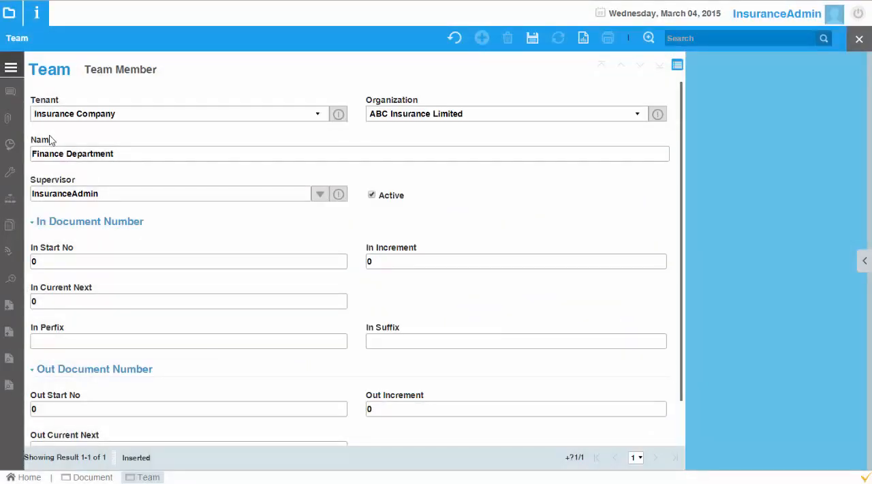
left_click(531, 39)
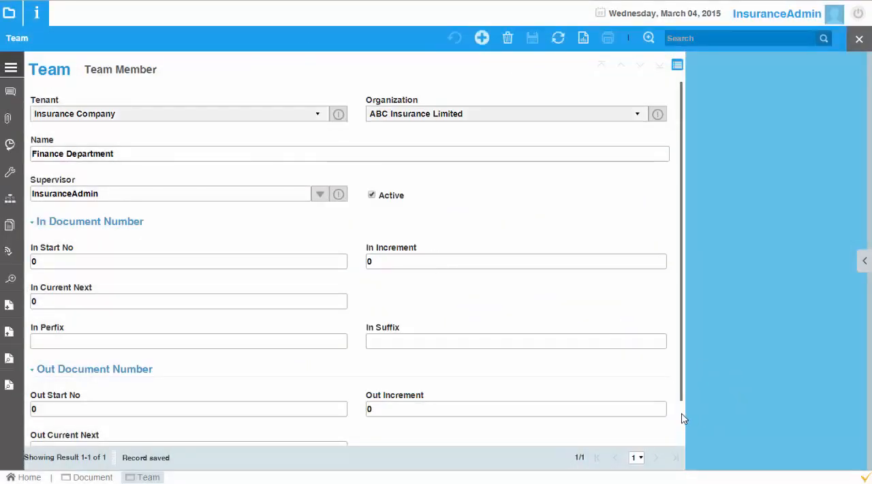
Step: Add a second team record and name it Administration
scroll(681, 415, "down", 2)
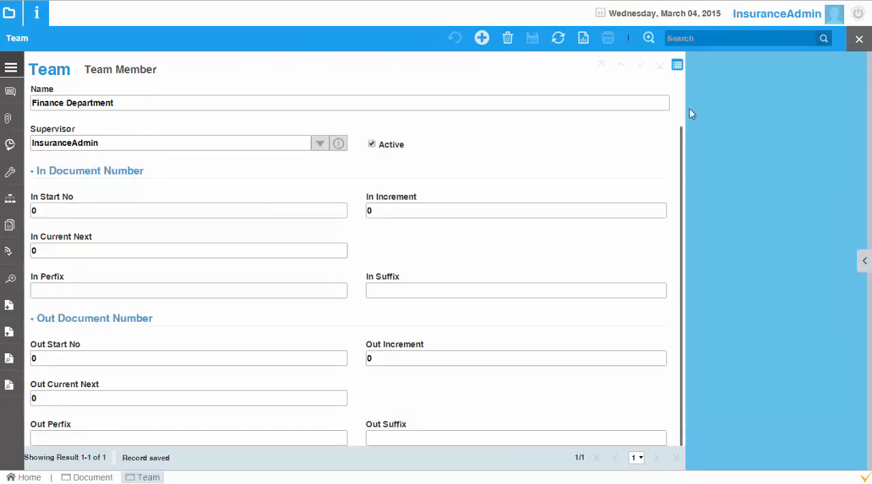
scroll(681, 111, "up", 2)
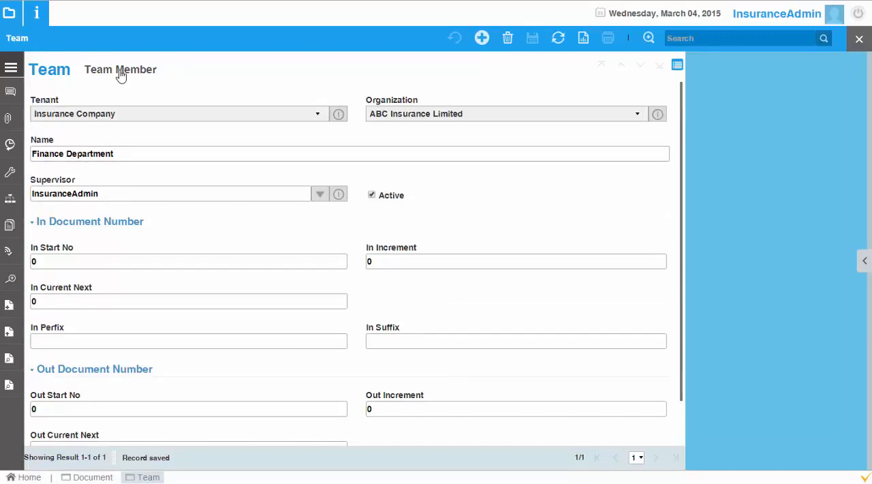
left_click(482, 38)
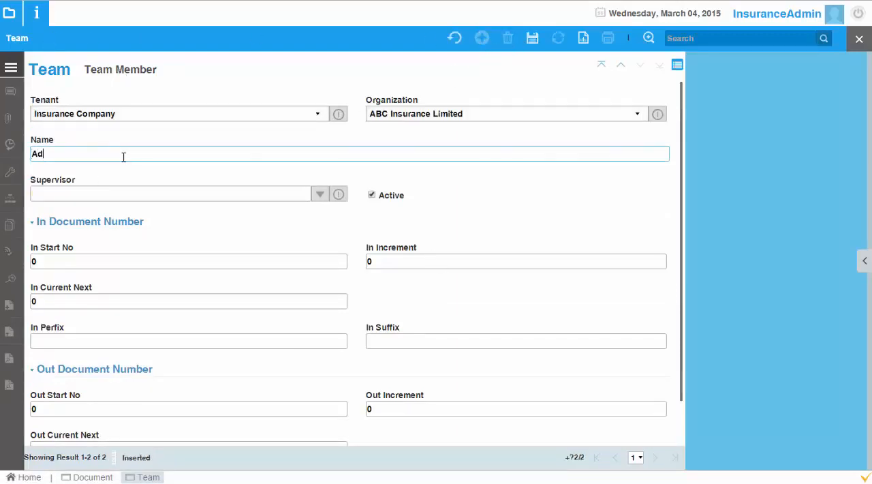
left_click(124, 156)
type("Administration")
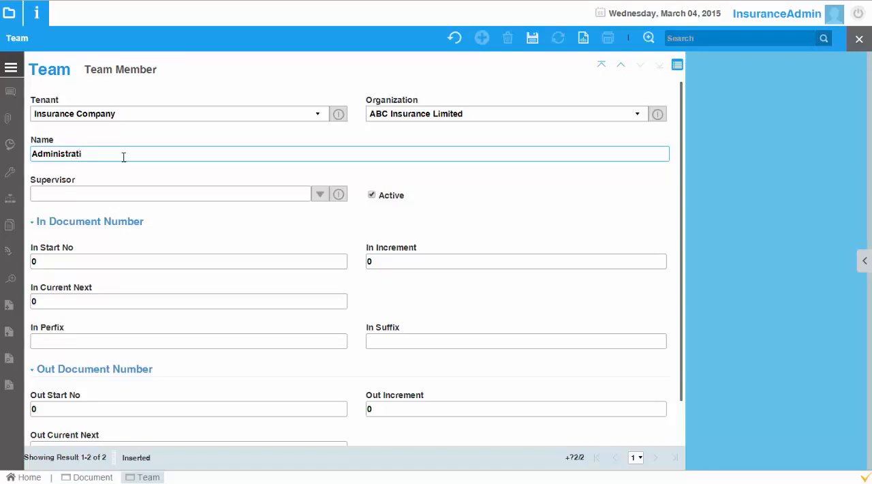
Step: Choose InsuranceUser as supervisor of the Administration team, save the record and close the Team window
left_click(319, 194)
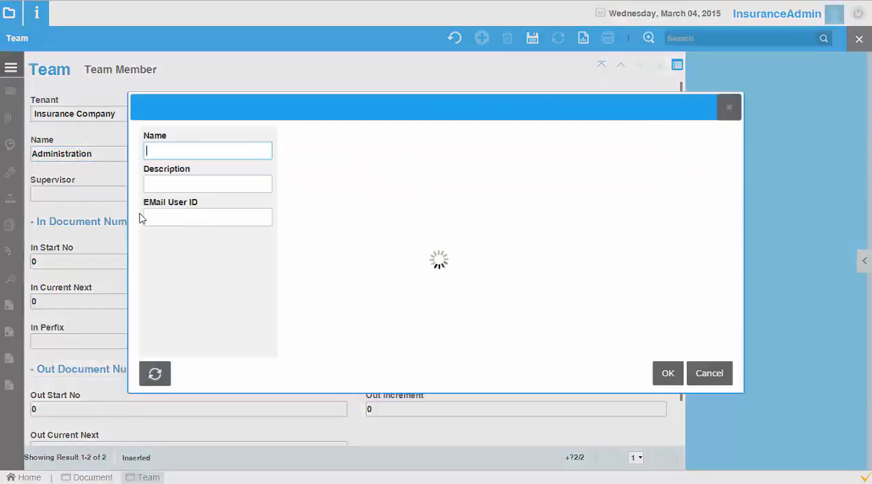
left_click(153, 372)
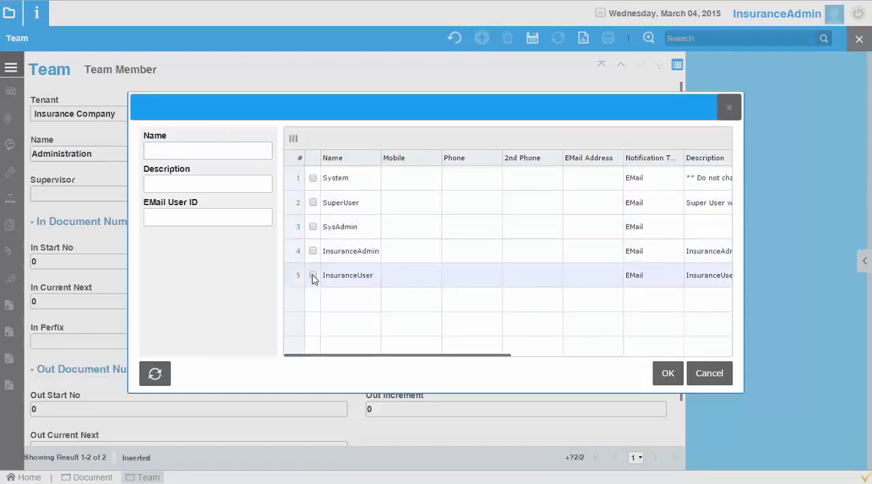
left_click(313, 275)
left_click(667, 378)
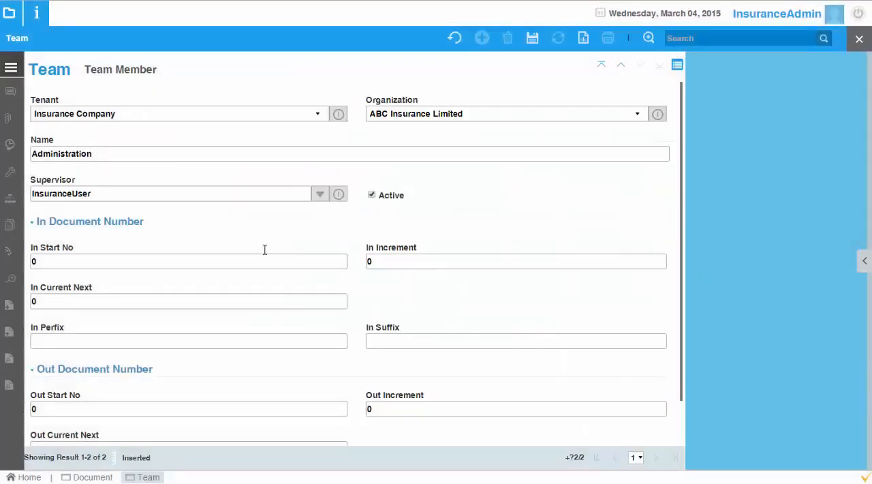
left_click(532, 40)
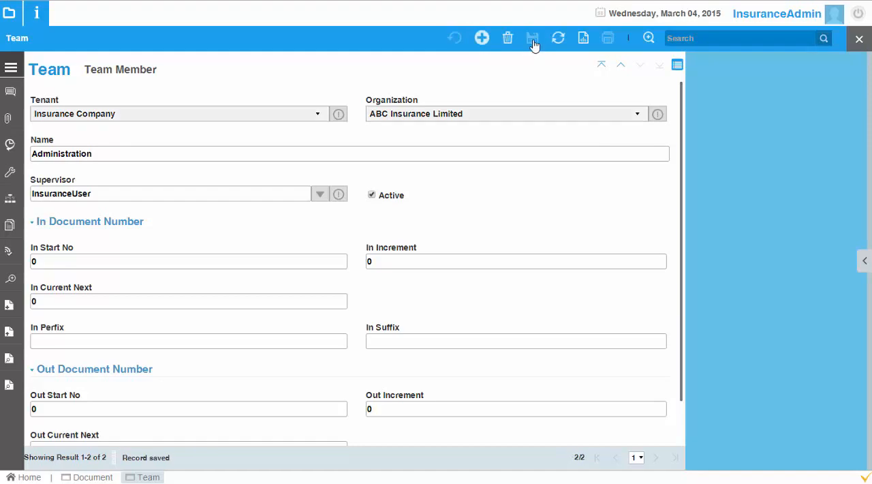
left_click(851, 40)
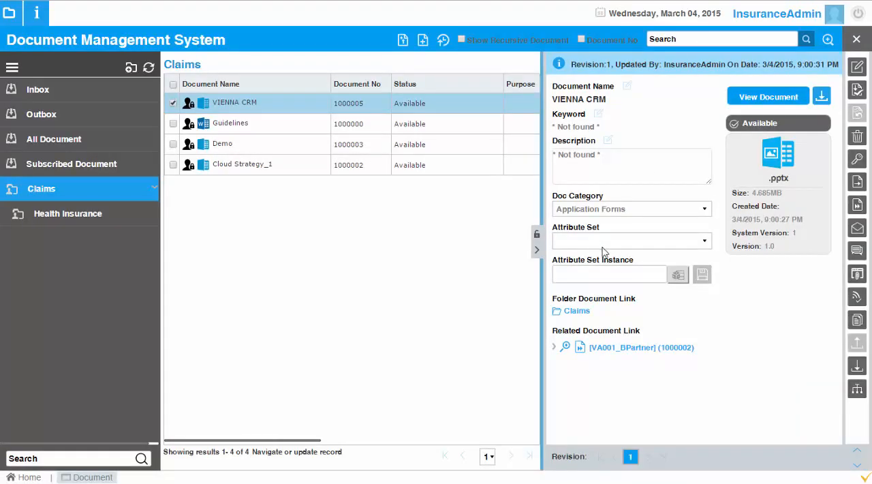
Step: Start forwarding the related documents VIENNA CRM and Cloud Strategy_1 and select Finance Department as the receiving team
left_click(568, 347)
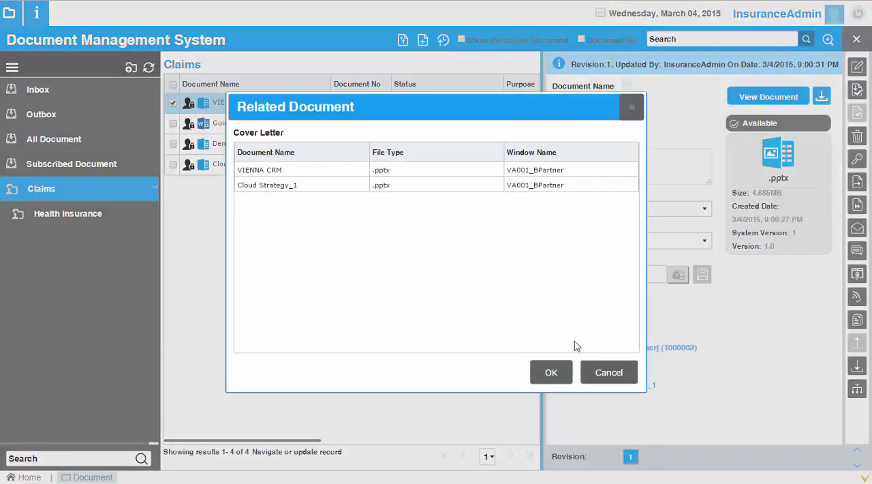
left_click(282, 175)
left_click(282, 184)
left_click(552, 372)
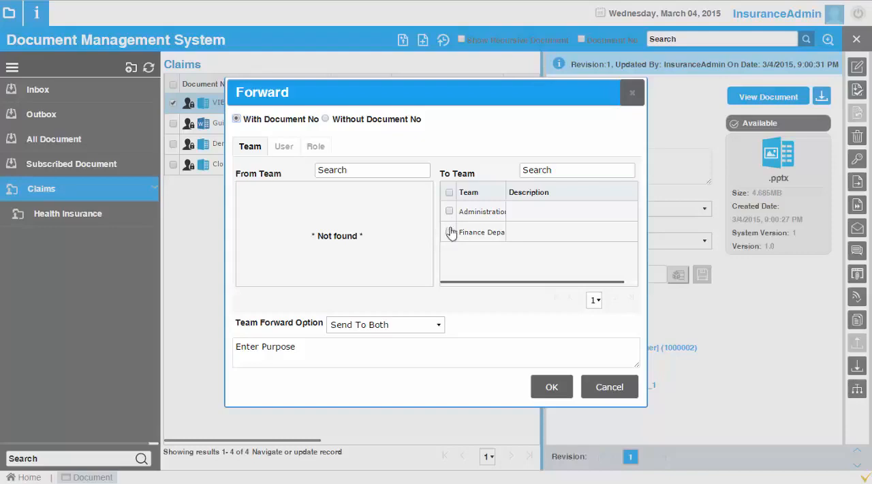
left_click(449, 233)
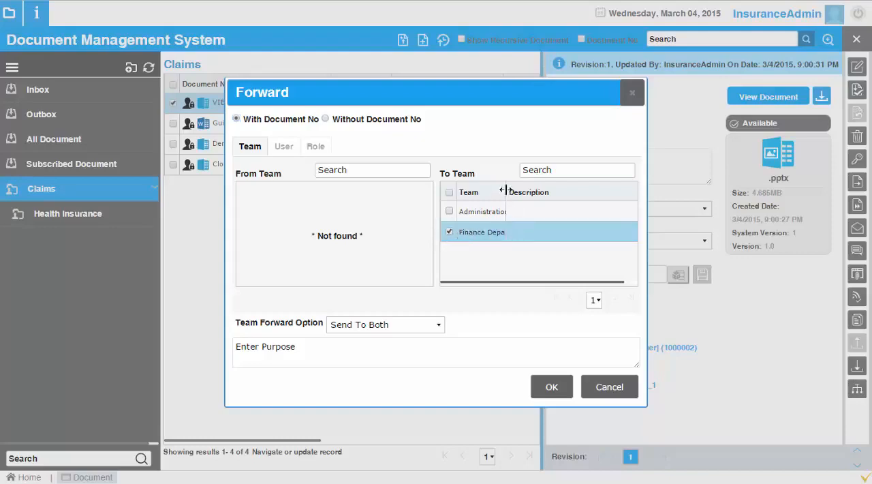
left_click_drag(518, 188, 543, 191)
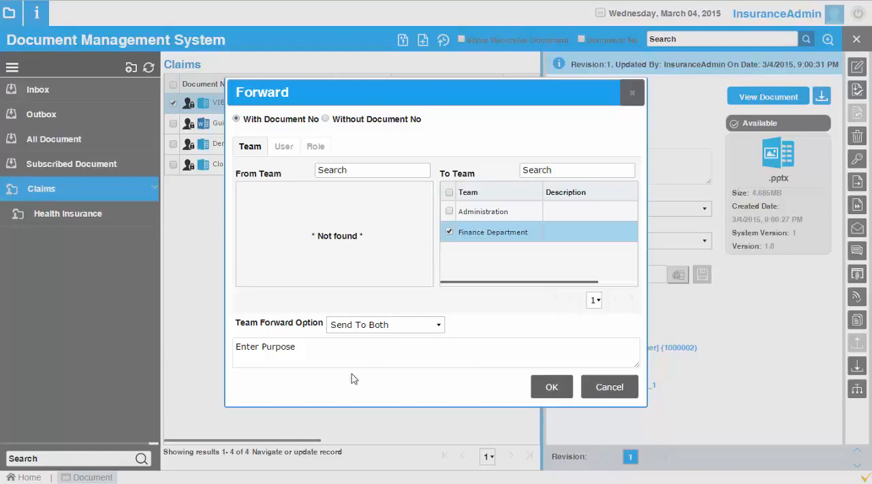
Step: Try to forward the documents with Send To Team Supervisor and the purpose "Pls check", then cancel the forwarding
left_click(362, 352)
left_click(418, 327)
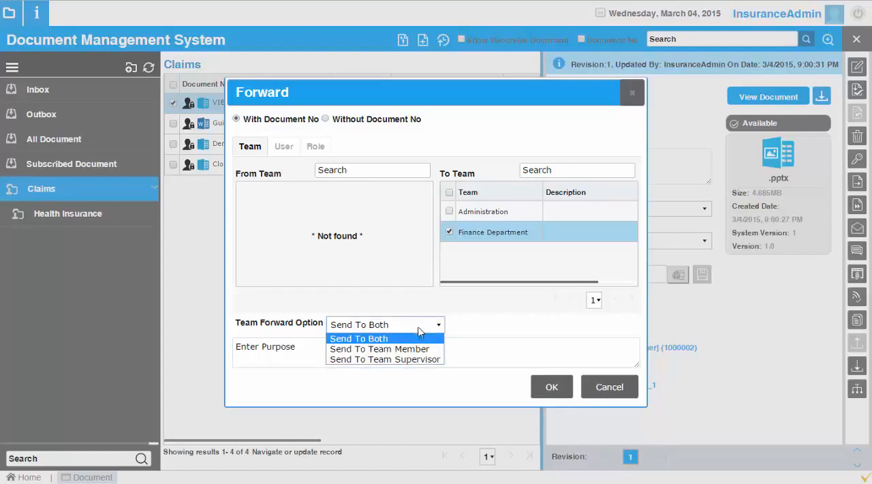
left_click(423, 359)
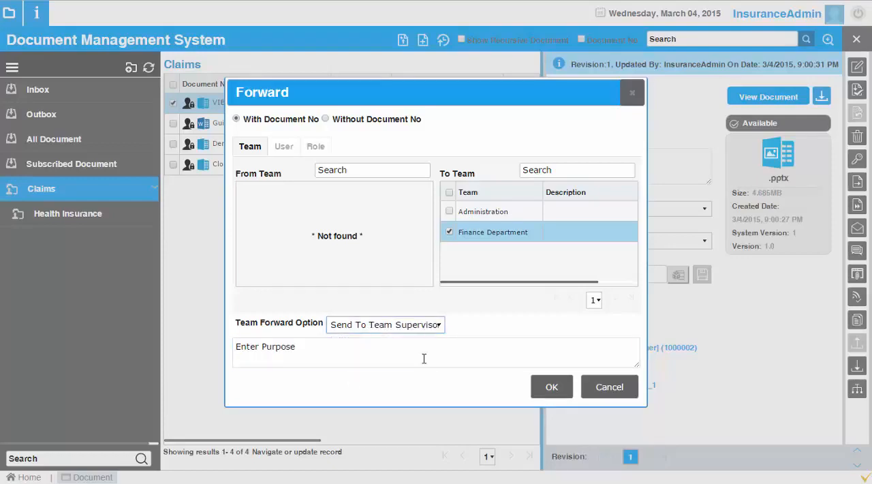
left_click(424, 358)
type("Pls check")
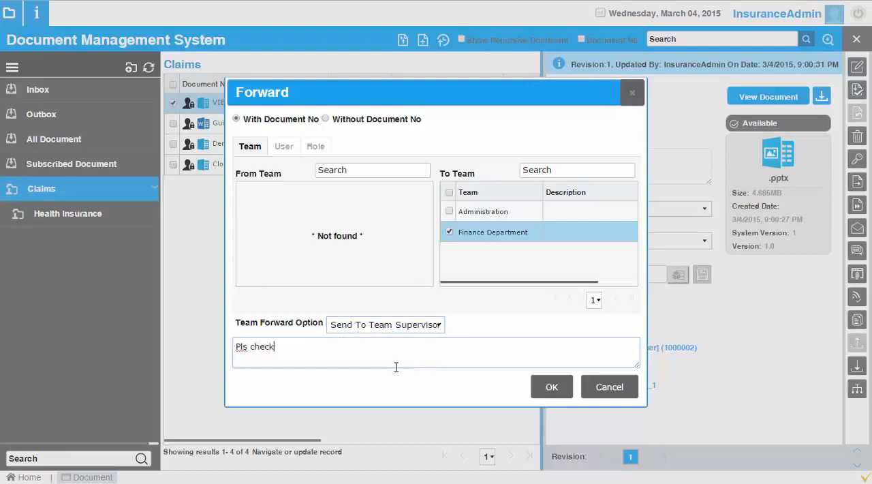
left_click(555, 387)
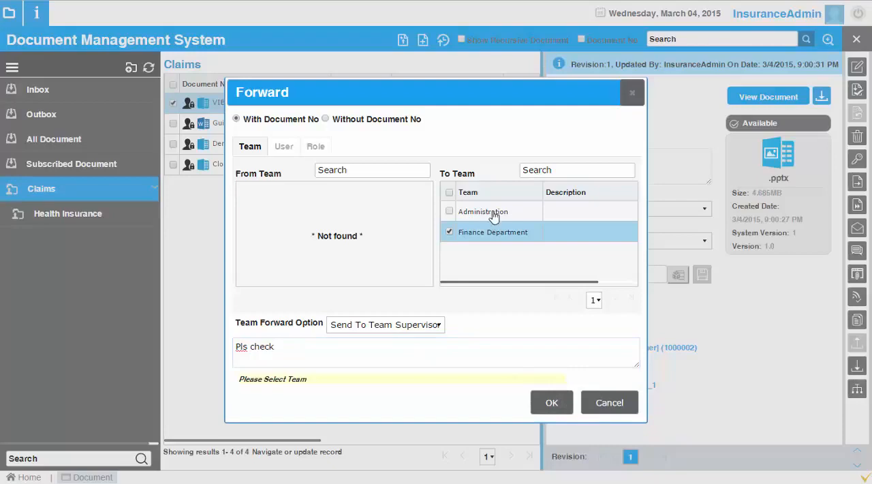
left_click(393, 171)
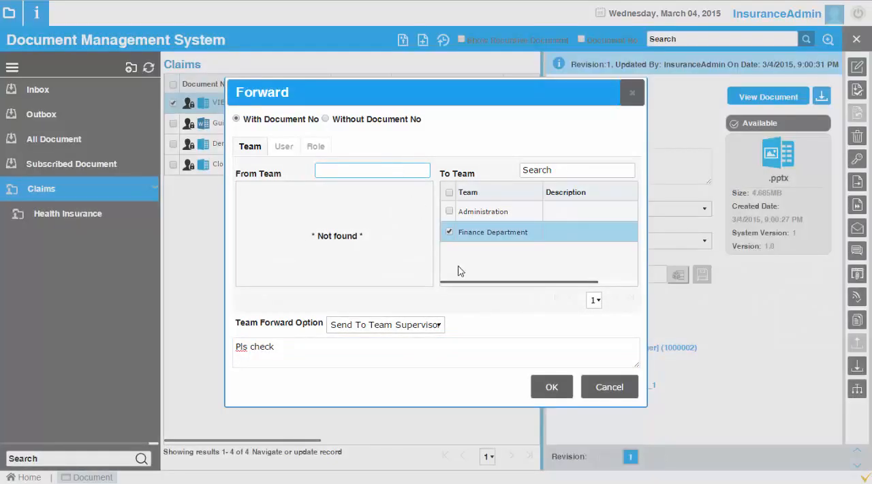
left_click(608, 386)
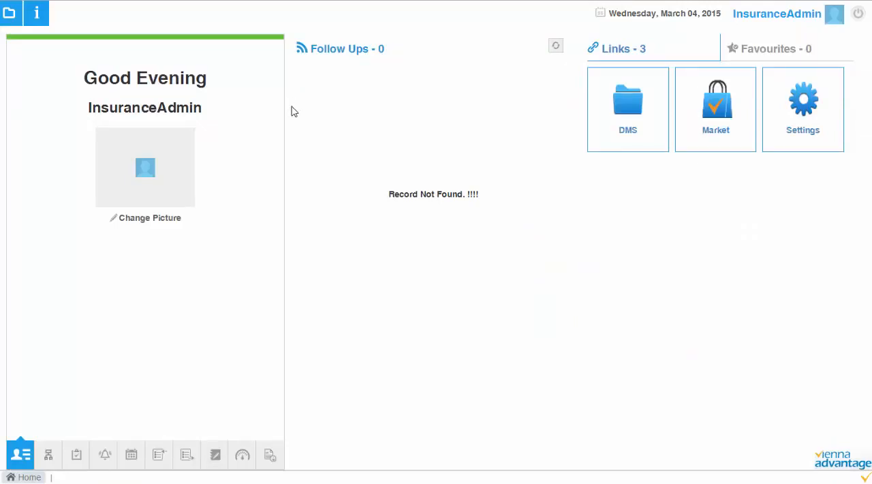
Step: Find and open the Auto Upload Settings window
left_click(10, 15)
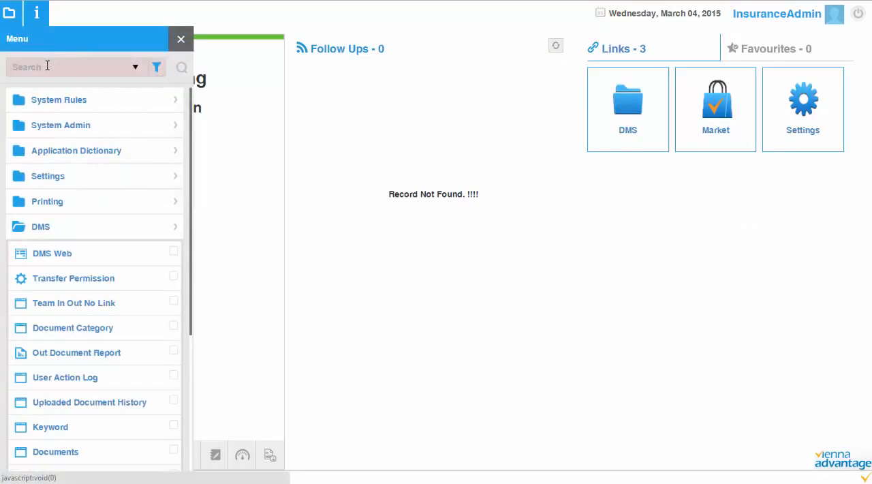
left_click(45, 66)
type("aut")
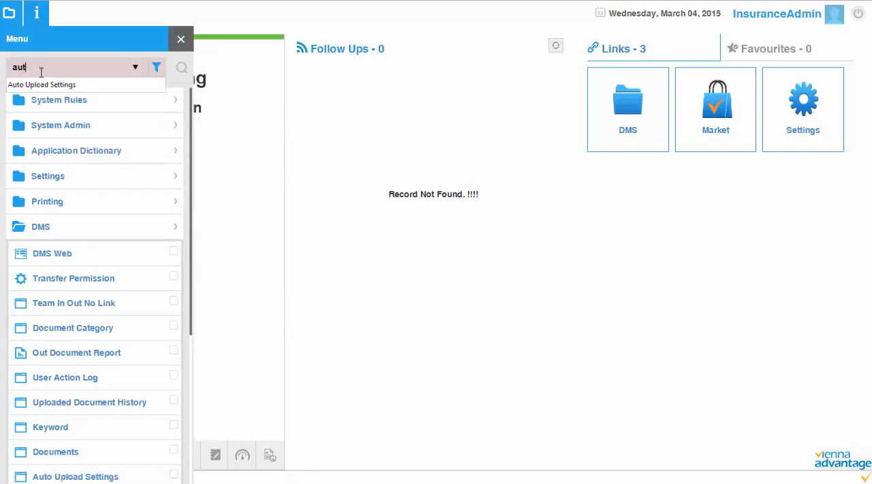
type("o")
key("Down")
key("Return")
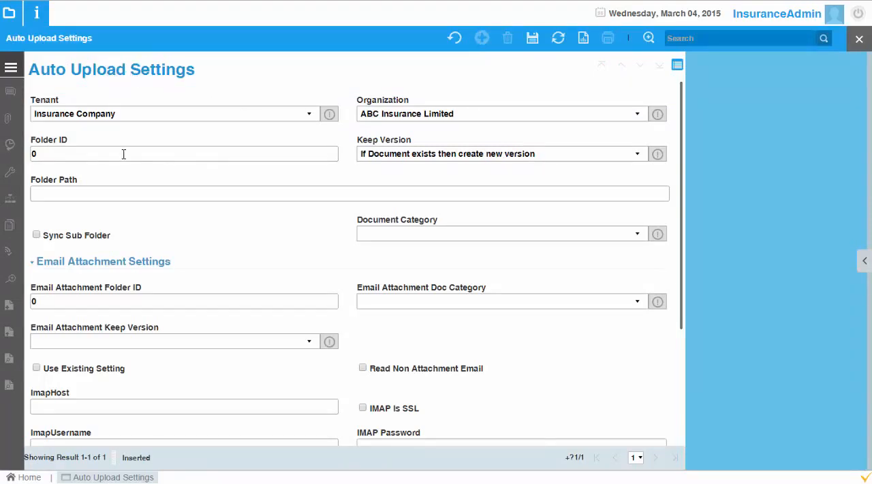
Step: Try a sample Folder Path on drive C: in the auto upload settings and clear the path again
left_click(54, 156)
left_click(94, 196)
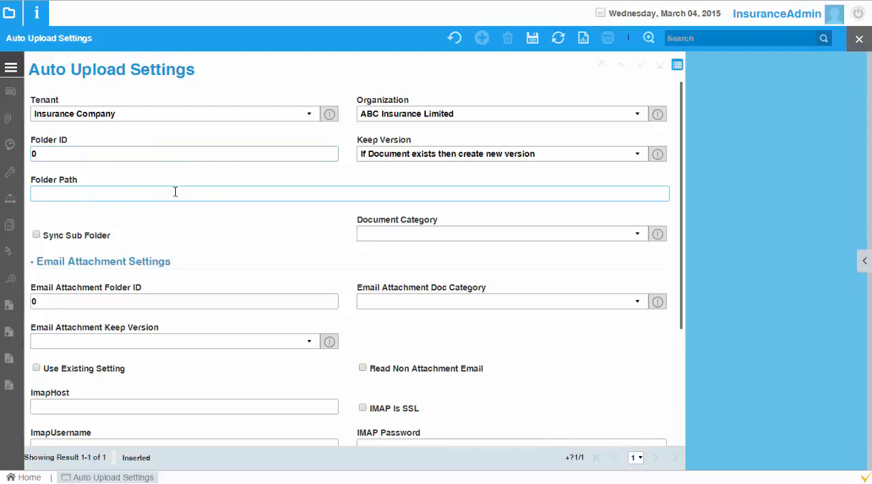
type("C:\\Fodler")
key("BackSpace")
key("BackSpace")
key("BackSpace")
key("BackSpace")
type("lde")
left_click_drag(82, 195, 44, 194)
left_click(85, 193)
left_click_drag(78, 195, 10, 200)
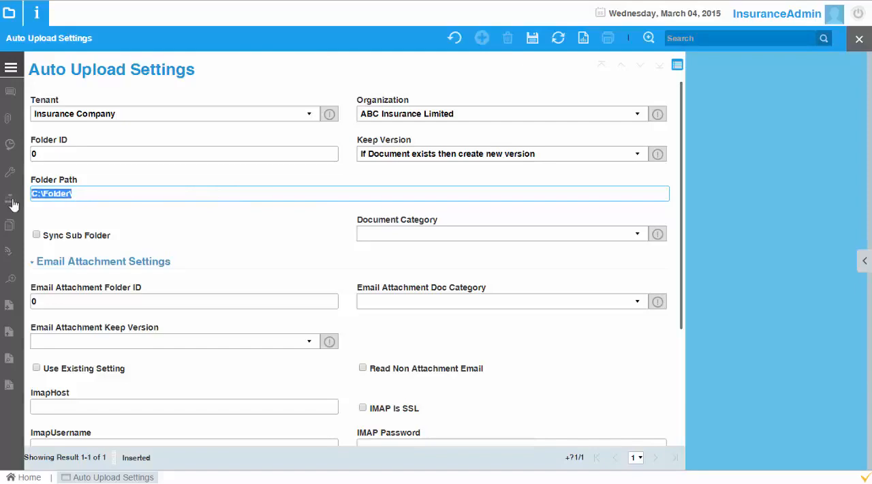
key("BackSpace")
Step: Examine the email attachment, IMAP and file type settings as well as the two folder ID fields
left_click(112, 297)
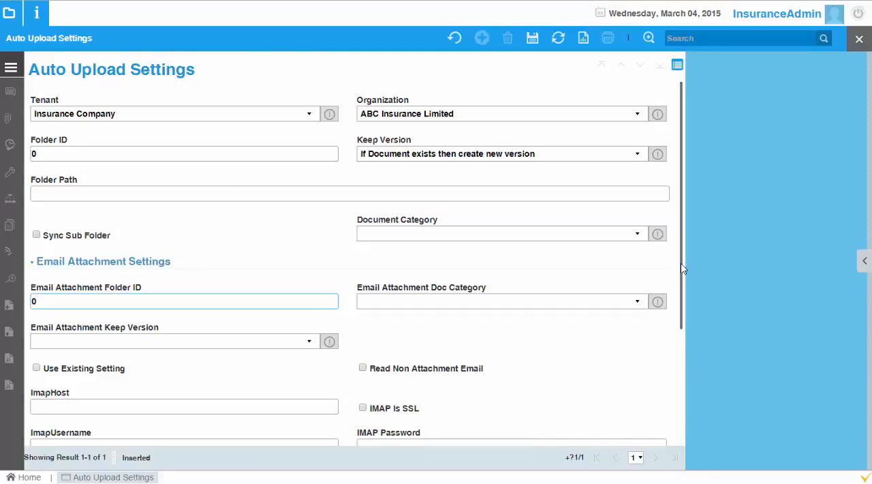
left_click_drag(681, 271, 688, 374)
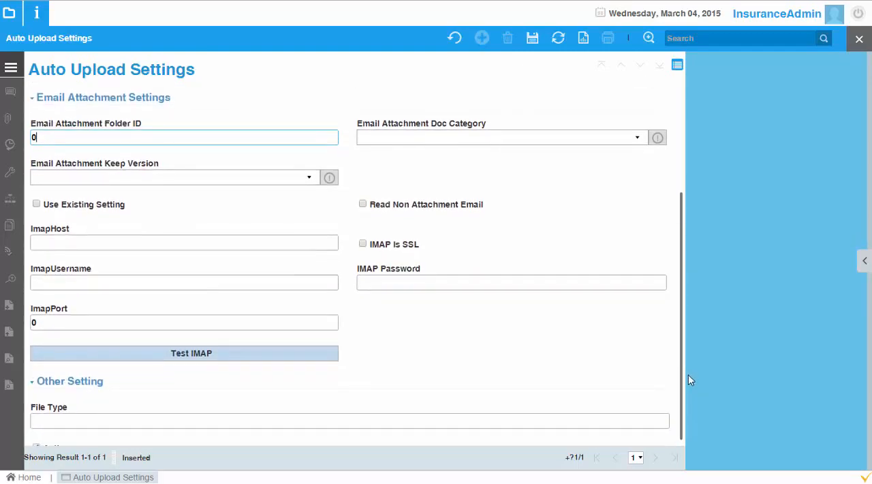
left_click_drag(687, 374, 679, 367)
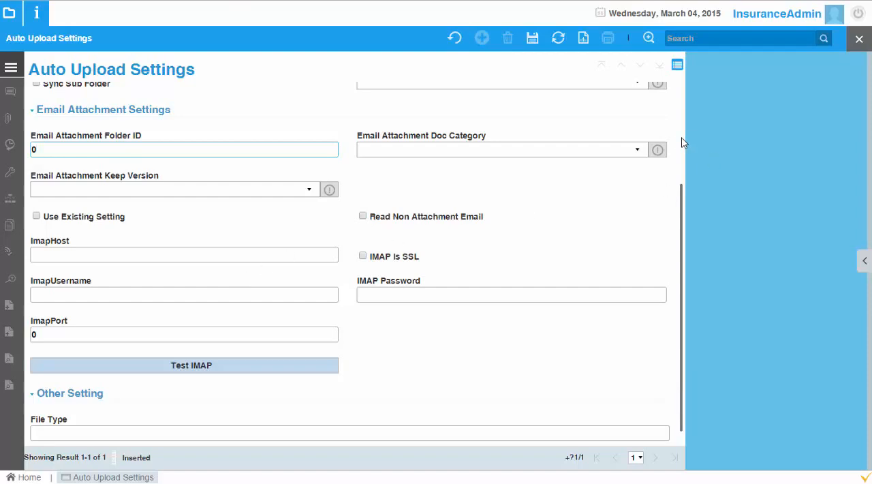
scroll(683, 143, "up", 3)
left_click(108, 153)
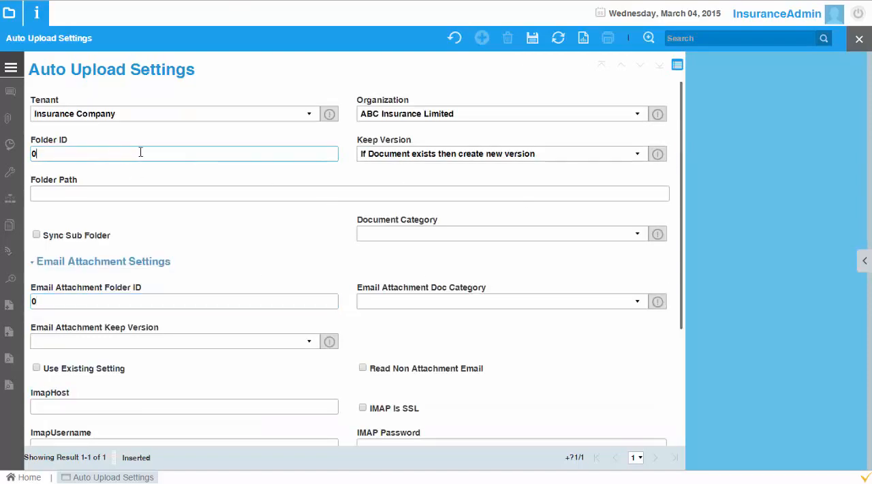
left_click_drag(140, 153, 9, 169)
left_click(76, 300)
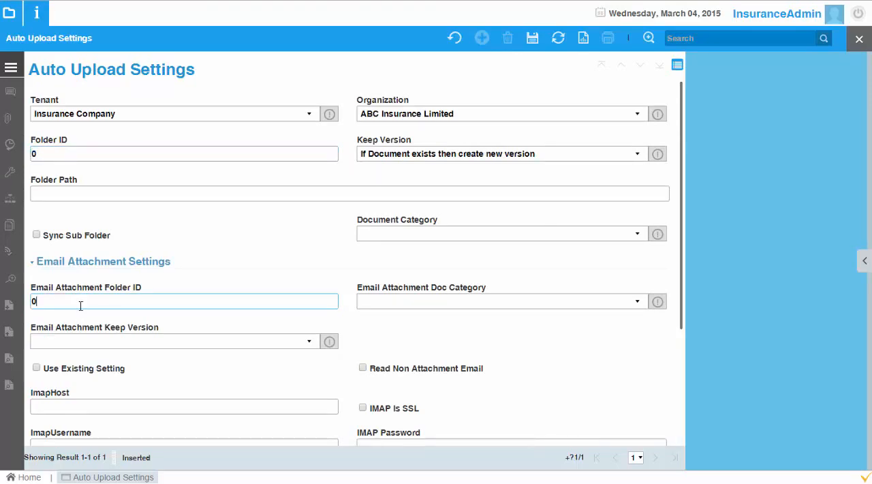
double_click(38, 300)
left_click(45, 302)
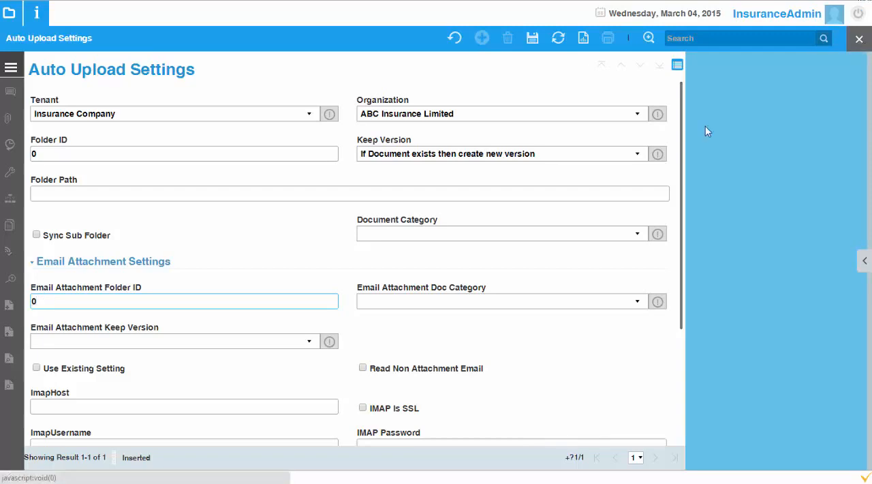
Step: Look up the folder ID of the Claims folder in the DMS folder information, and close the DMS
left_click(25, 476)
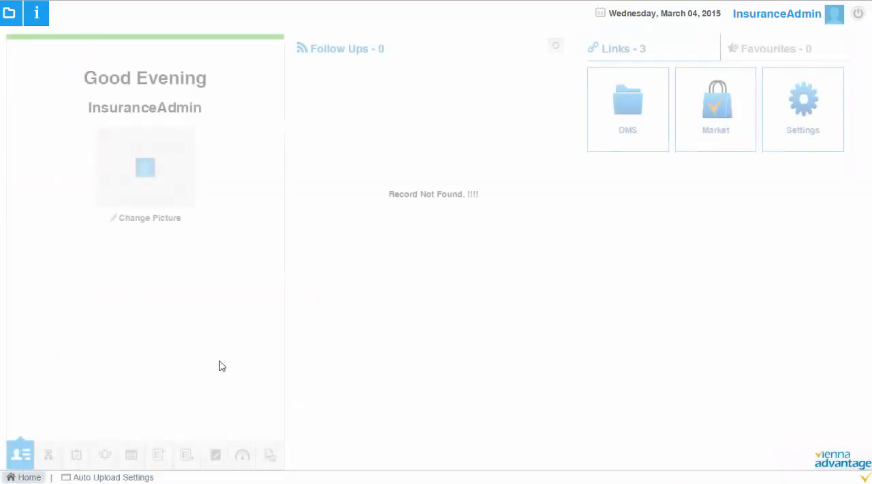
left_click(647, 107)
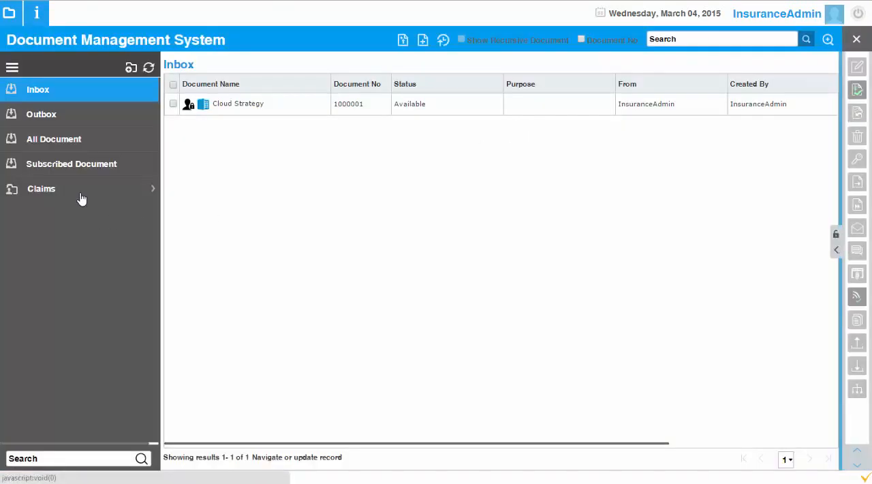
left_click(81, 197)
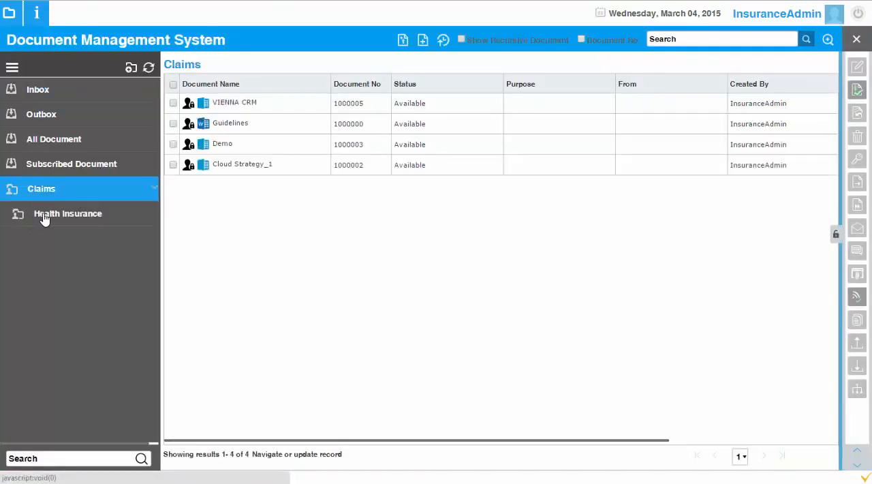
right_click(12, 195)
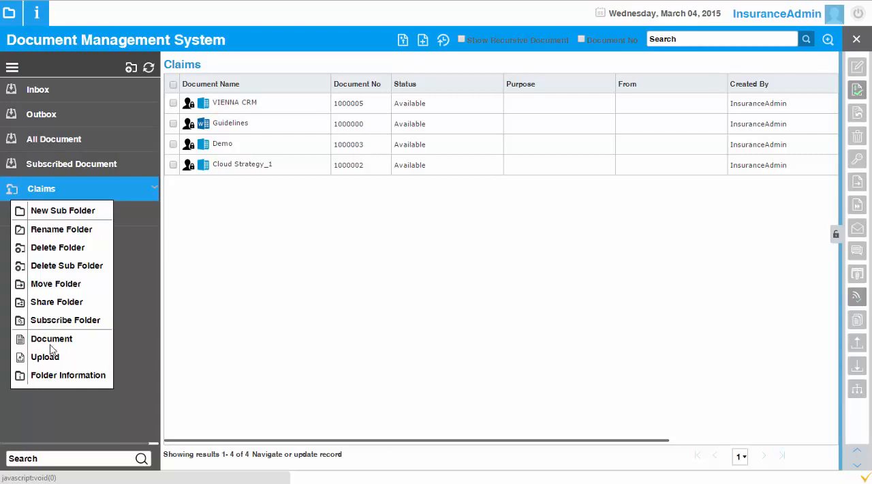
left_click(65, 376)
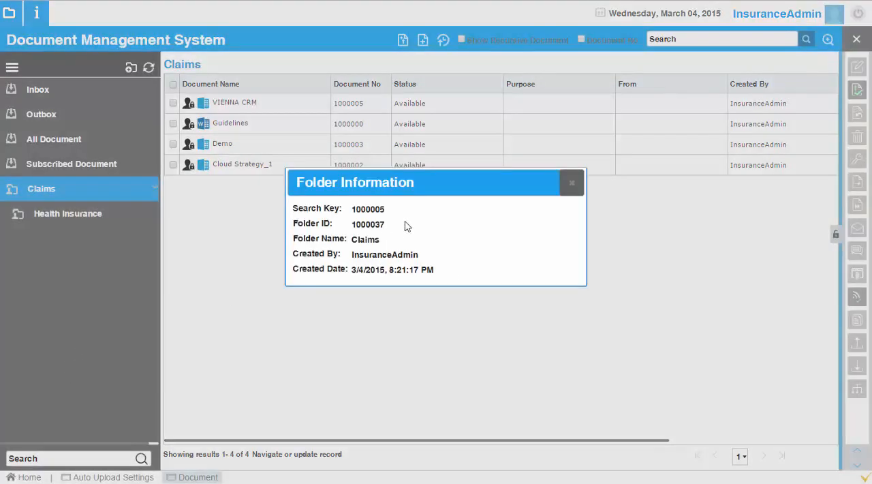
left_click_drag(351, 225, 386, 225)
left_click(356, 230)
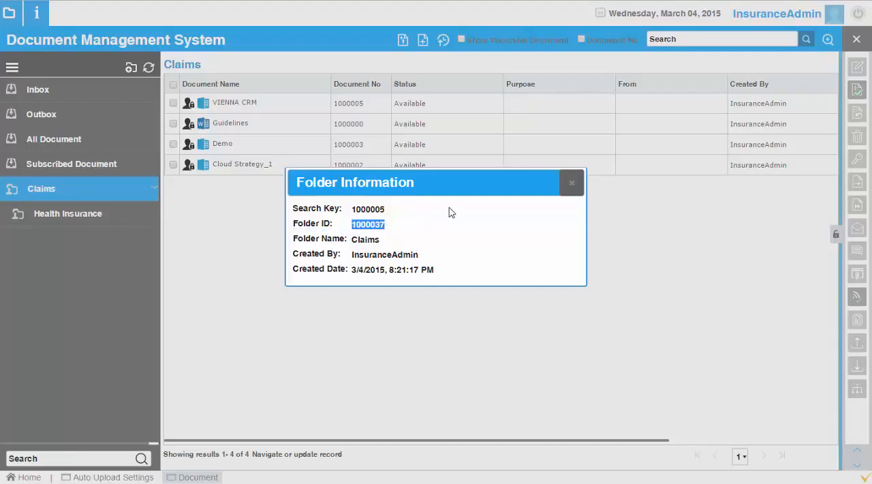
left_click(572, 182)
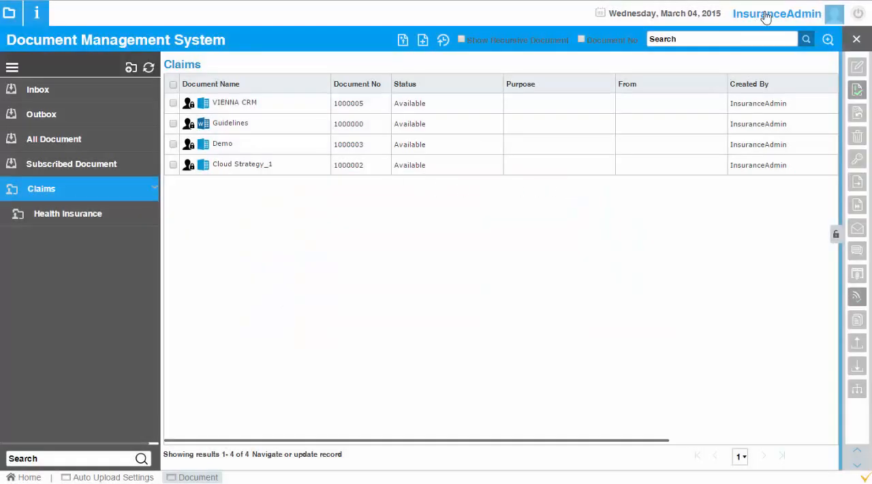
left_click(853, 40)
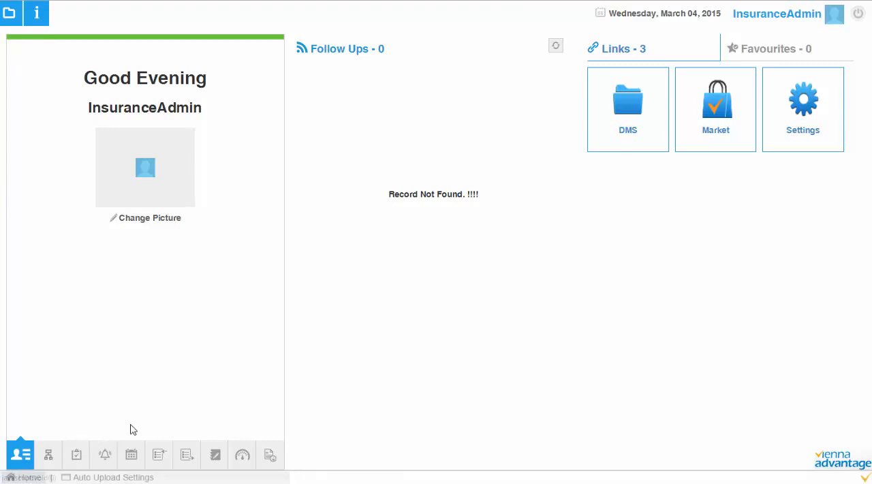
Step: Return to Auto Upload Settings and review the email attachment folder ID, document category choices and keep version choices
left_click(124, 477)
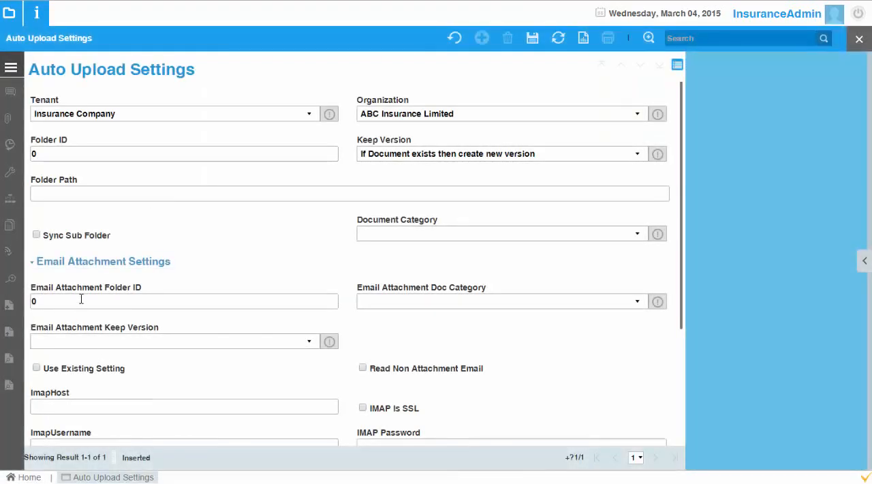
left_click(85, 300)
left_click_drag(98, 301, 13, 309)
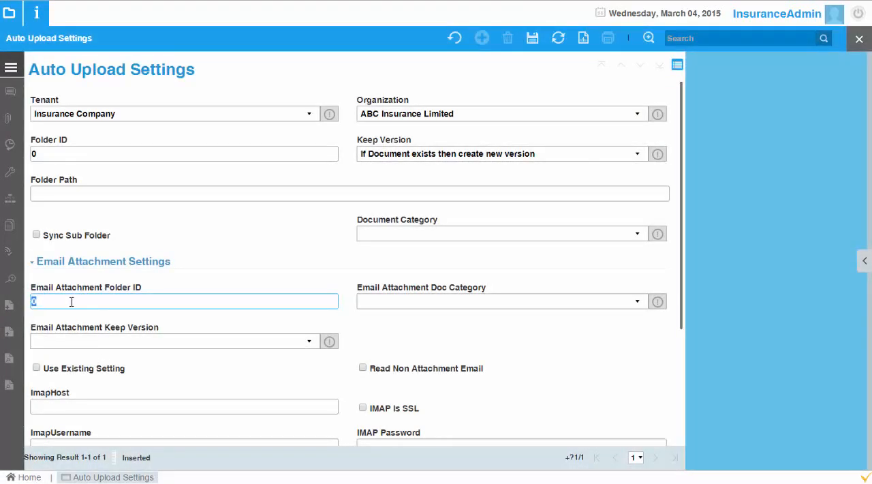
key("BackSpace")
left_click(585, 301)
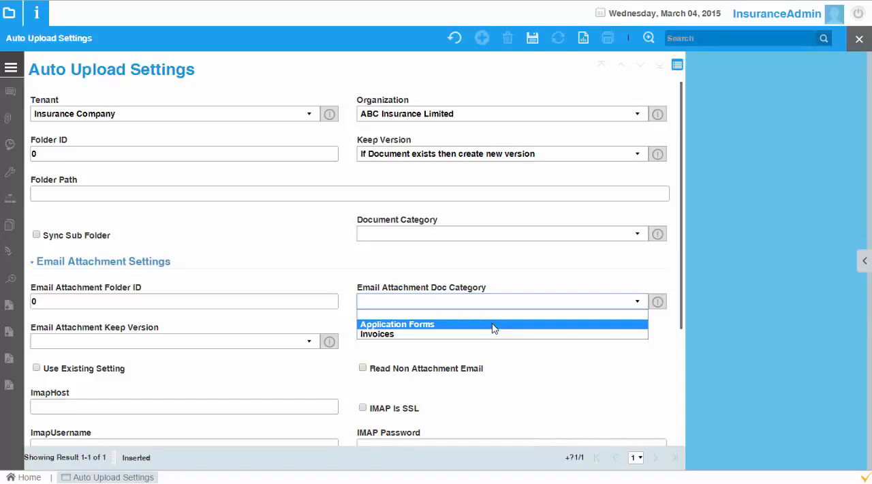
left_click(300, 343)
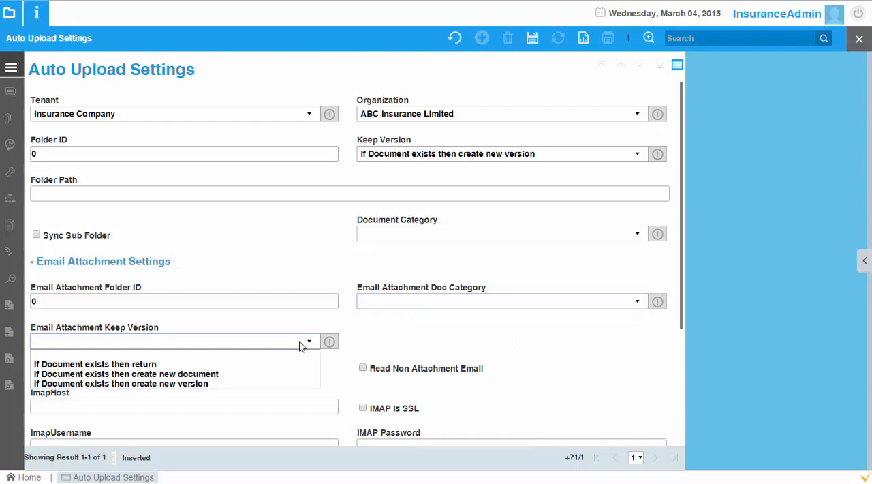
left_click(300, 342)
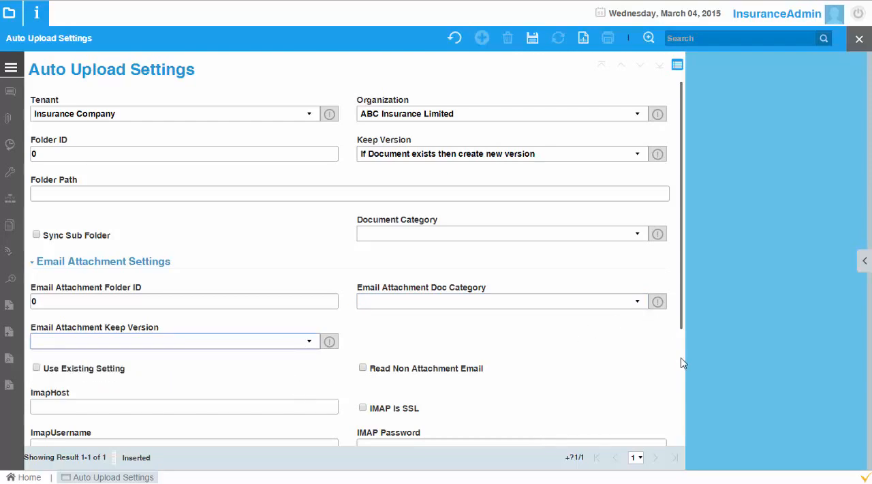
Step: Enter .jpg, .pdf, .docx as the allowed file types and close Auto Upload Settings without saving
scroll(680, 358, "down", 3)
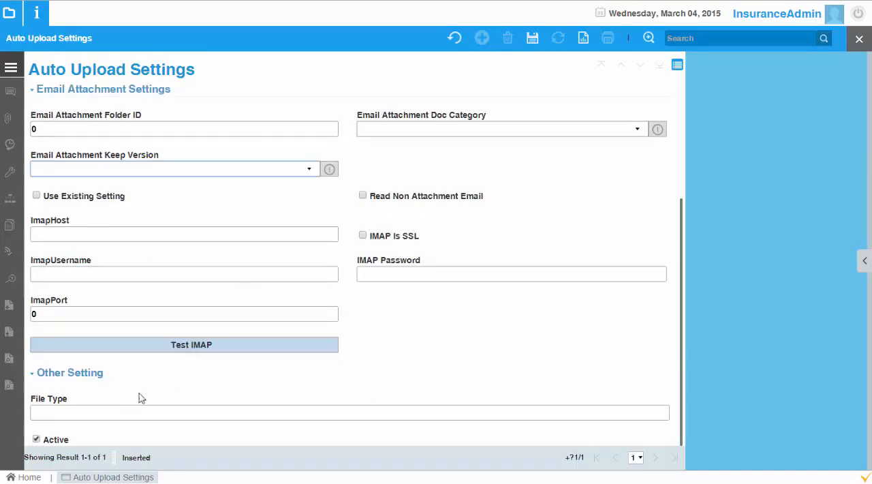
left_click(151, 409)
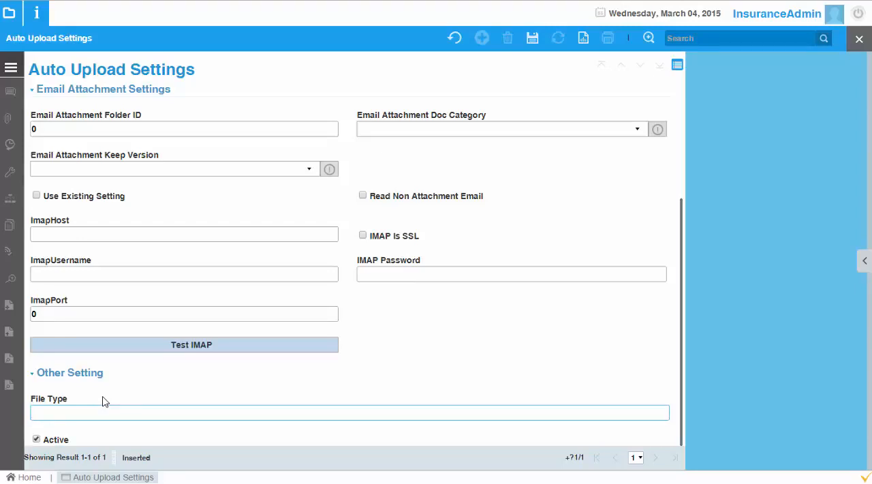
type(".jp")
type("g.")
type(" .pdf. .")
type(" doc")
type(".")
type("x.")
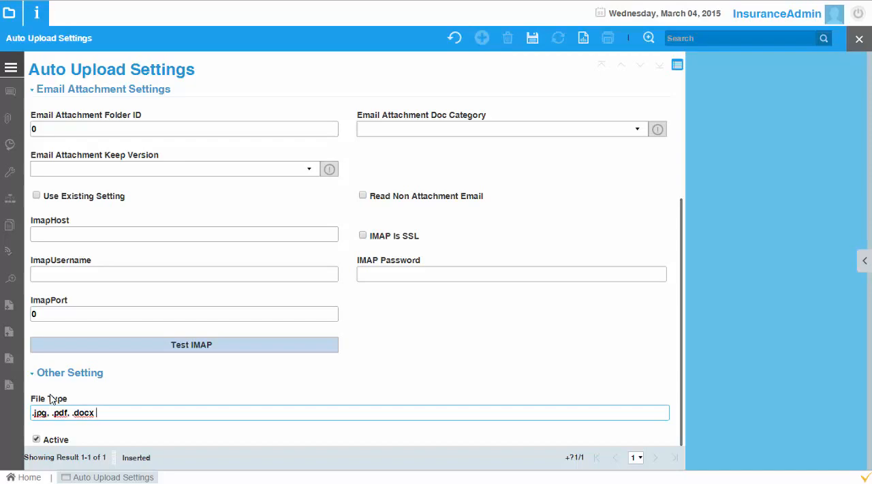
scroll(681, 163, "up", 3)
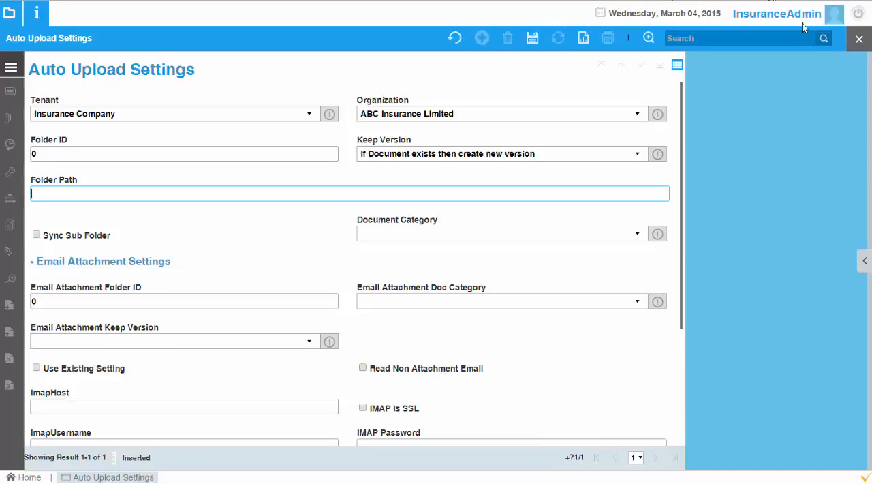
left_click(854, 43)
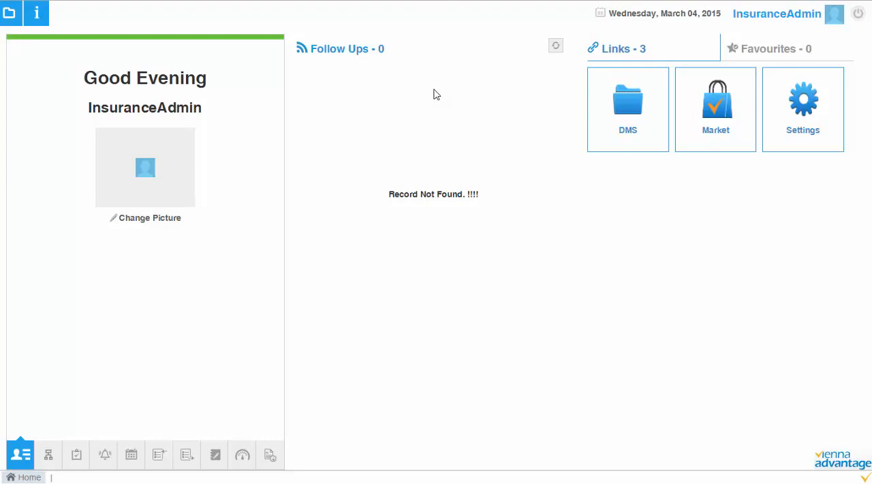
Step: Find and open the Workflow window
left_click(13, 20)
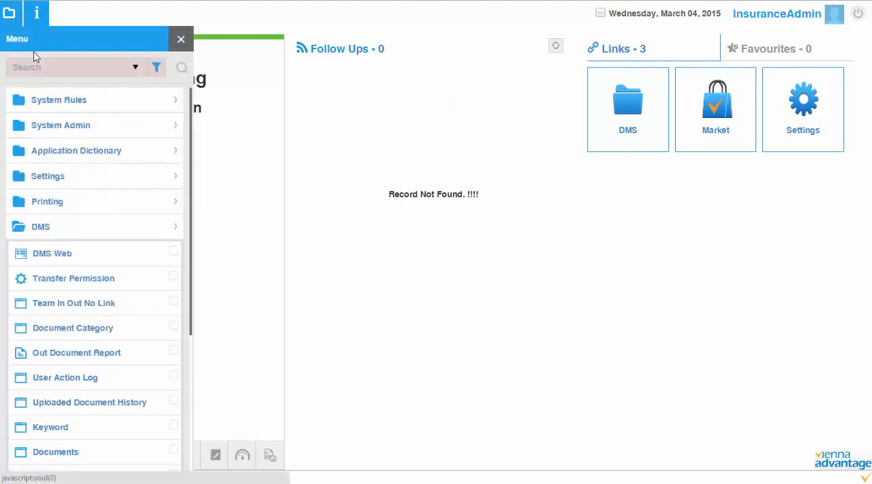
left_click(43, 69)
type("work")
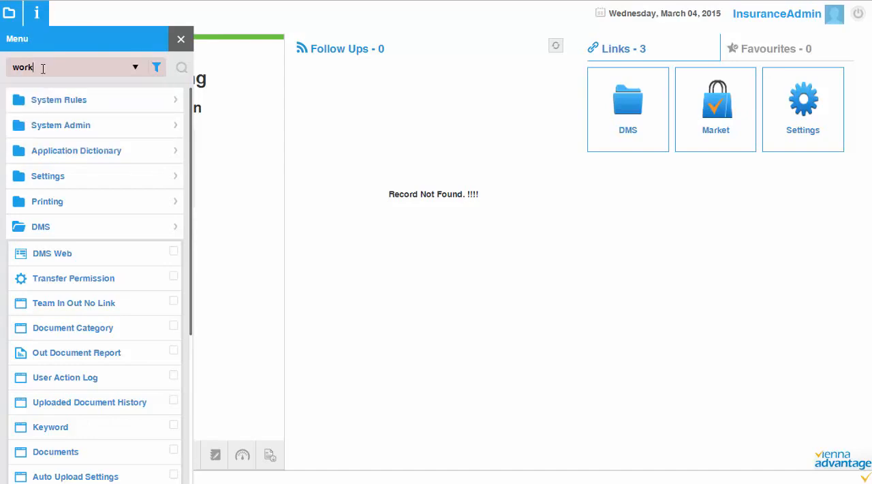
key("Return")
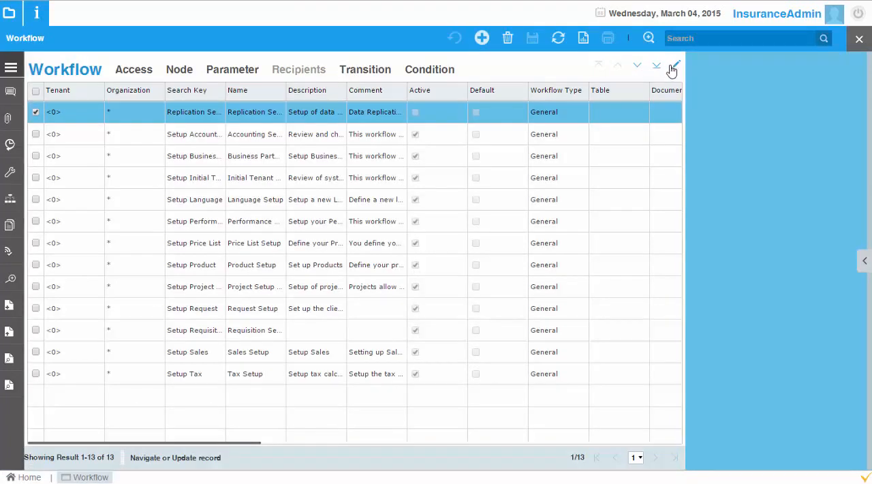
Step: Start a new workflow record and set its data access level to Client+Organization
left_click(481, 38)
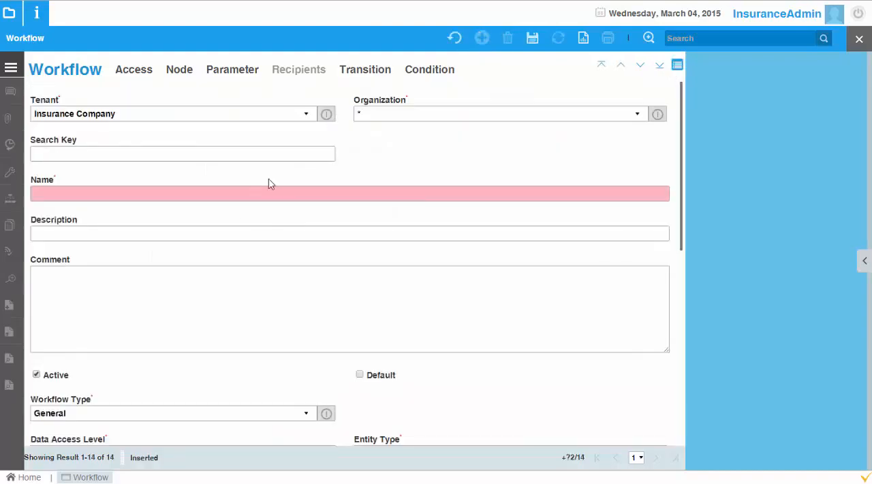
left_click(412, 193)
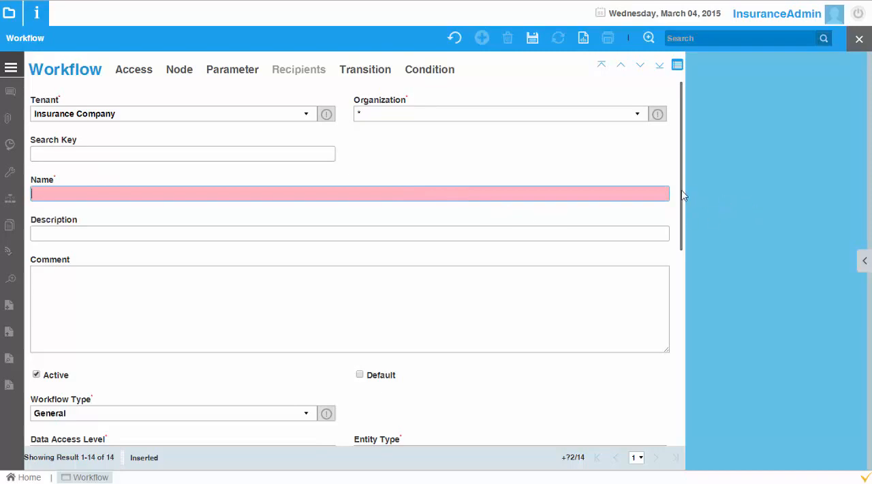
left_click_drag(683, 195, 673, 307)
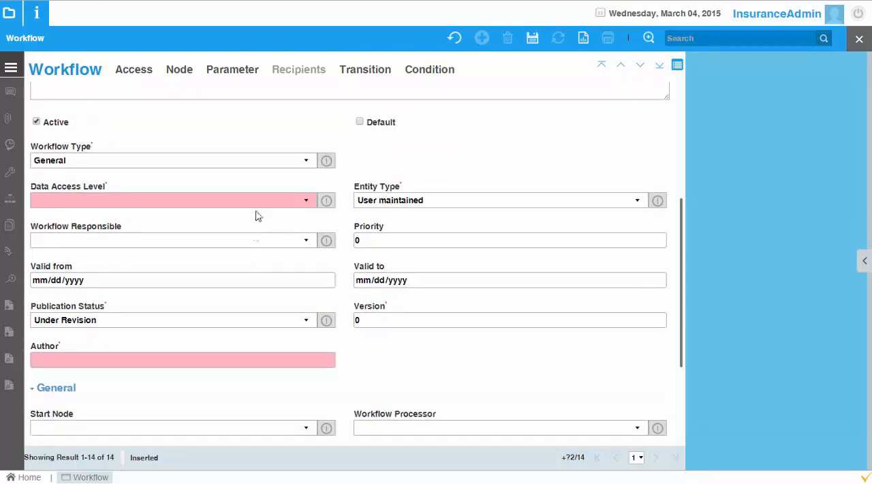
left_click(307, 202)
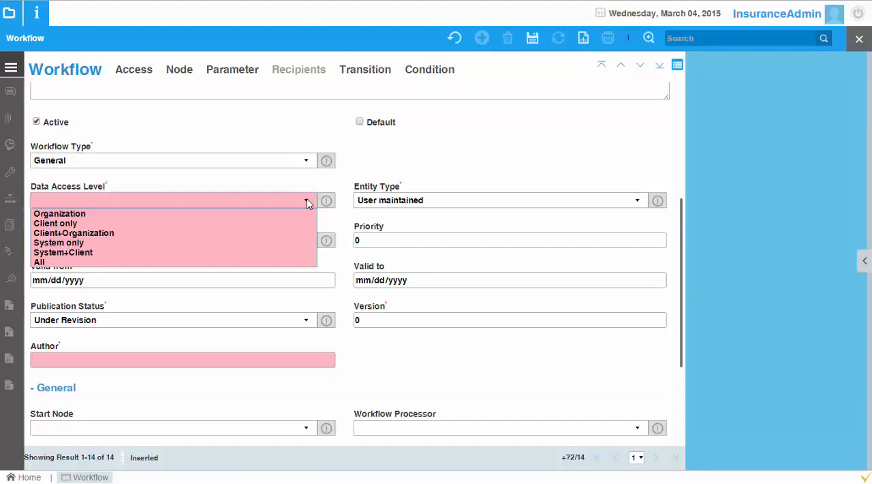
left_click(307, 202)
left_click(307, 202)
left_click(255, 233)
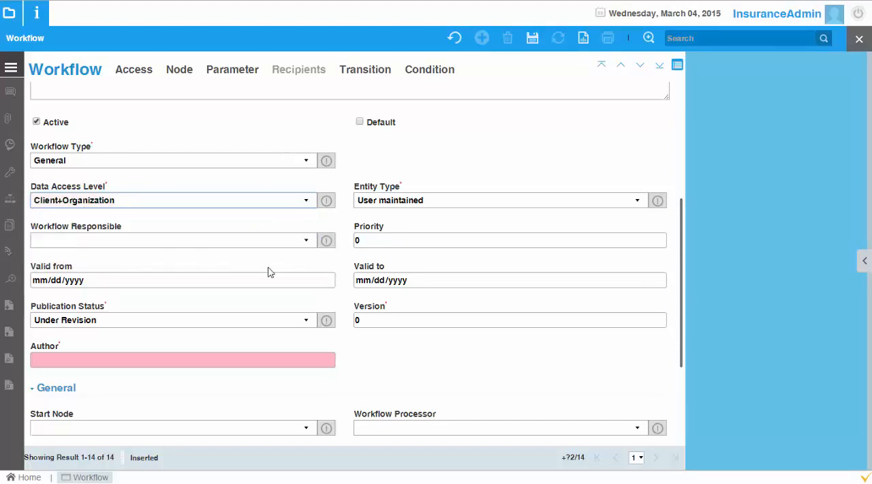
Step: Set the workflow type to Document Rule, go to the document value logic field, and discard the new workflow record
left_click(286, 165)
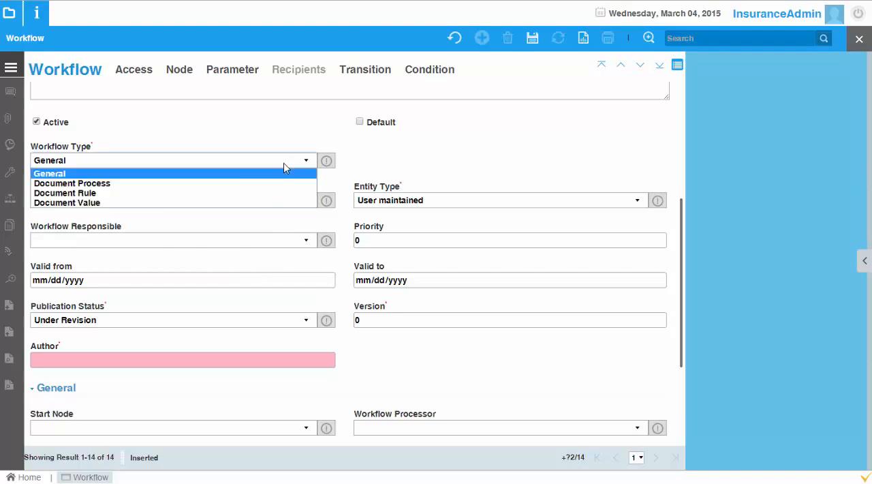
left_click(145, 195)
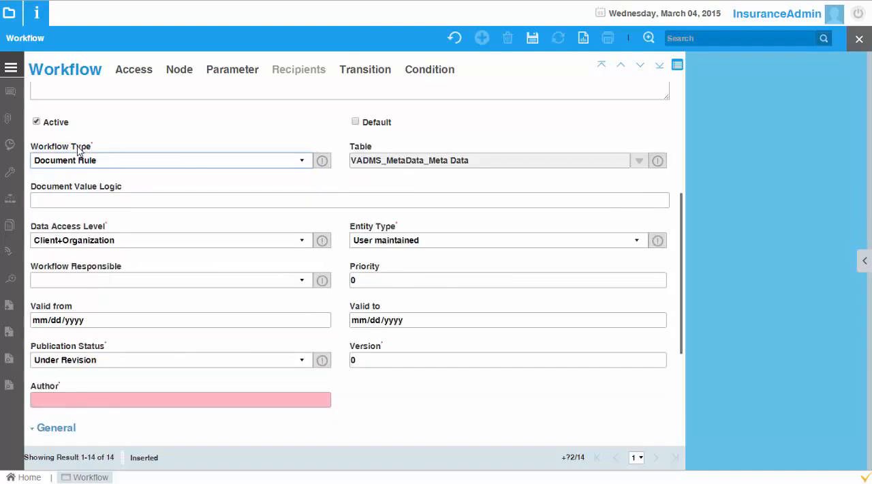
left_click(109, 200)
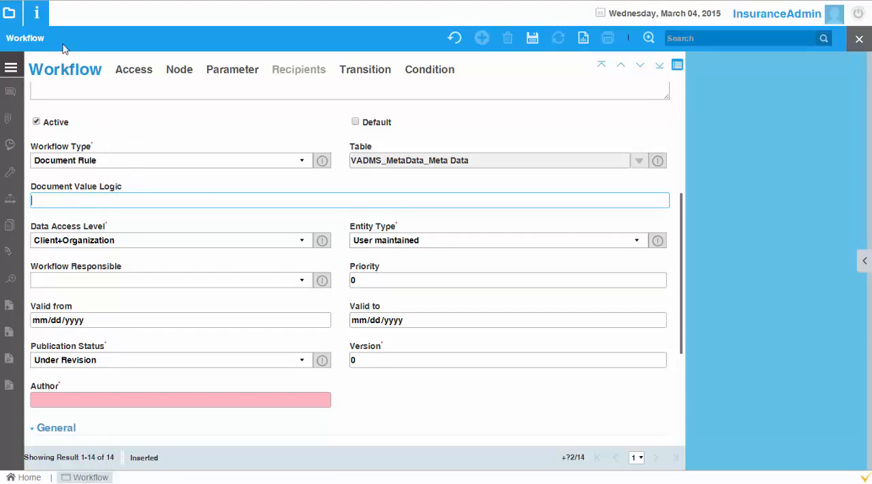
left_click(459, 41)
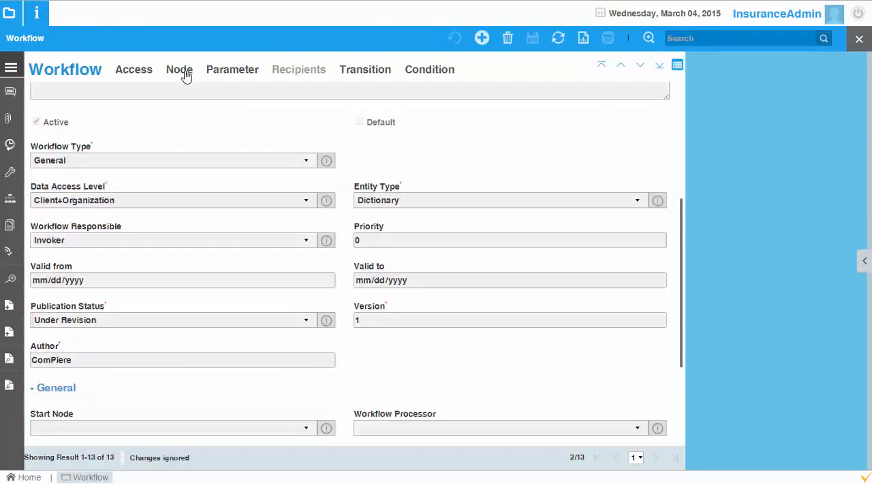
Step: Open the Document Sequence node of the Accounting Setup workflow in single-record view and review its details
left_click(185, 74)
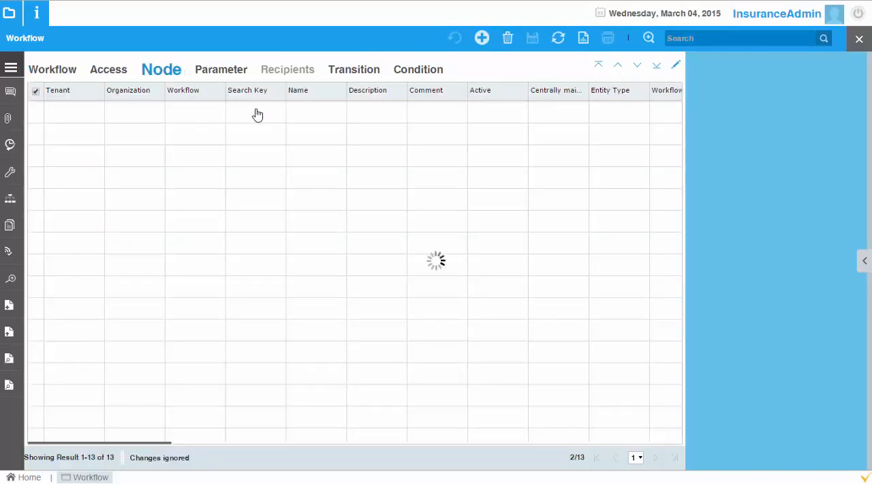
left_click(674, 66)
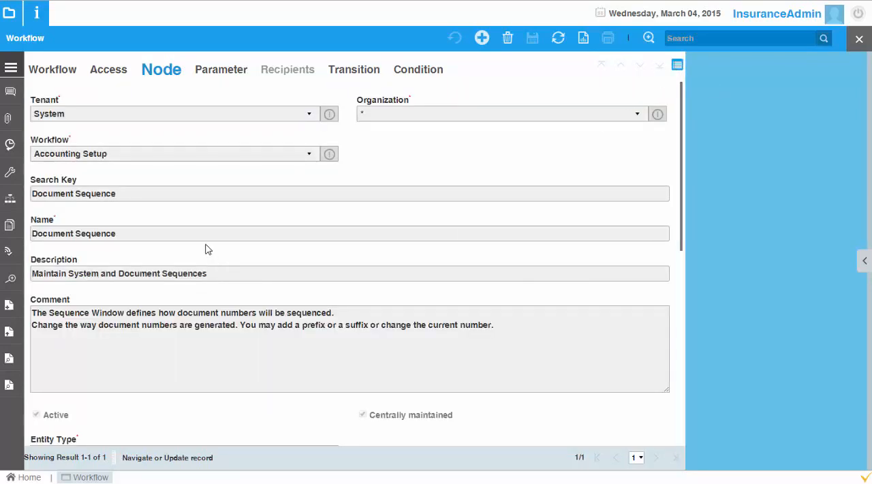
left_click(681, 312)
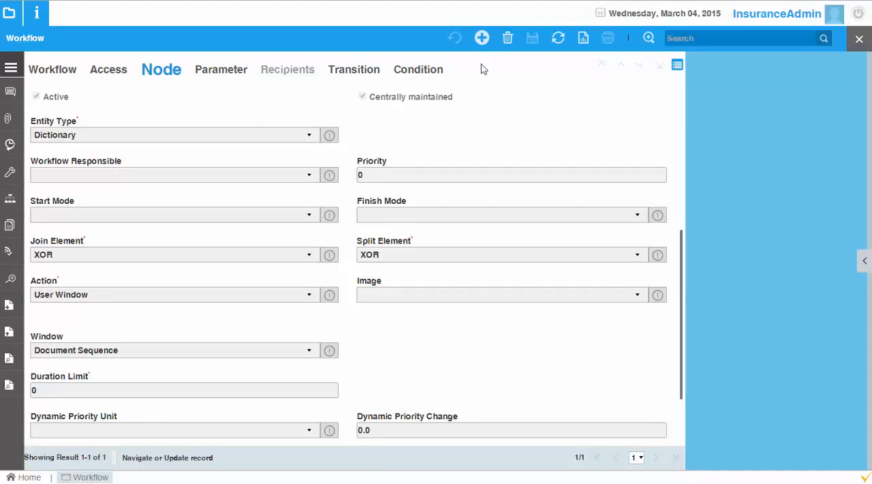
Step: Start a new node record, review the available action types, and close the Workflow window without saving
left_click(482, 38)
left_click(298, 317)
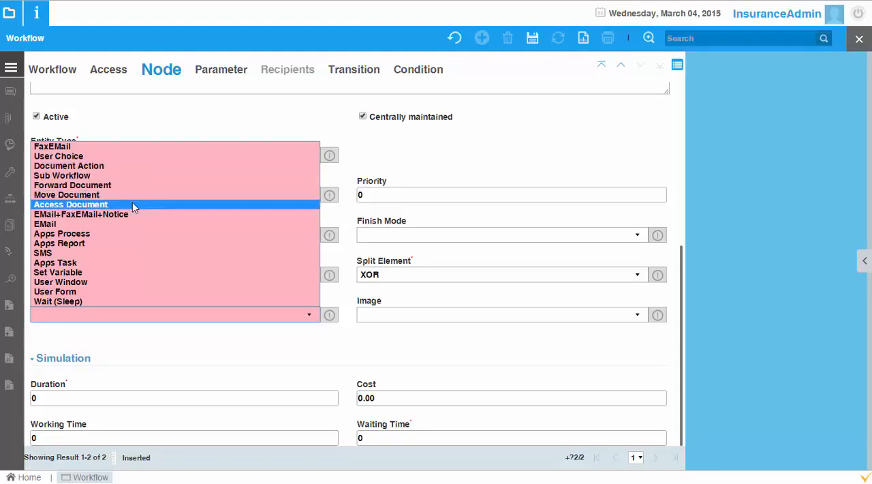
left_click(466, 150)
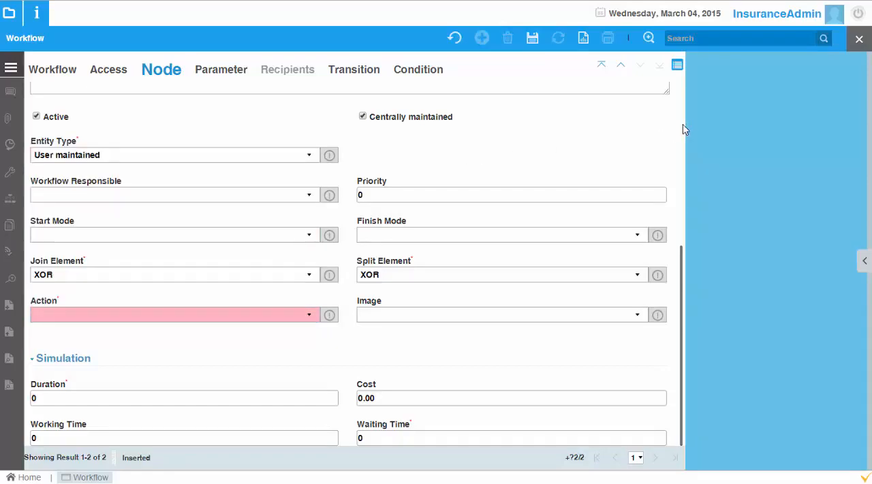
scroll(683, 129, "up", 5)
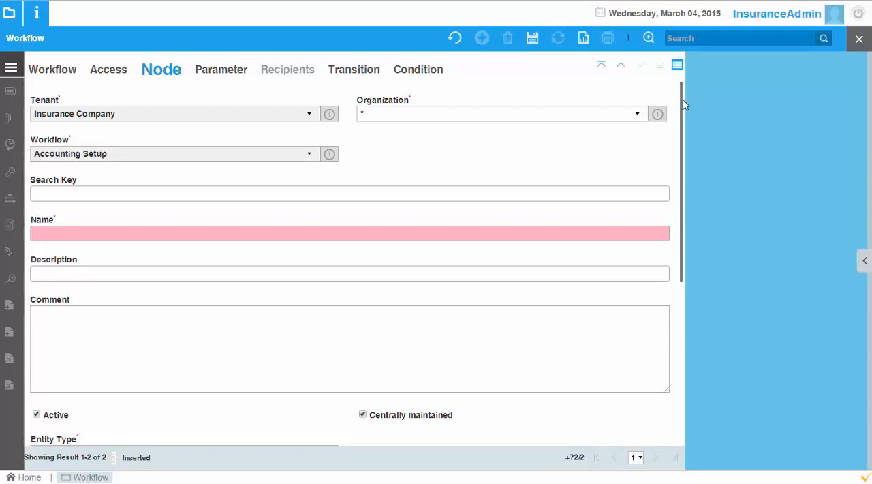
left_click(858, 41)
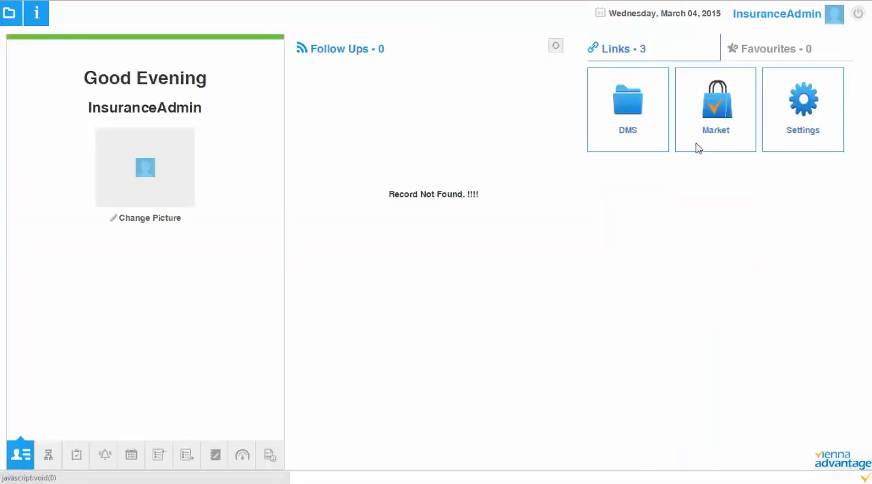